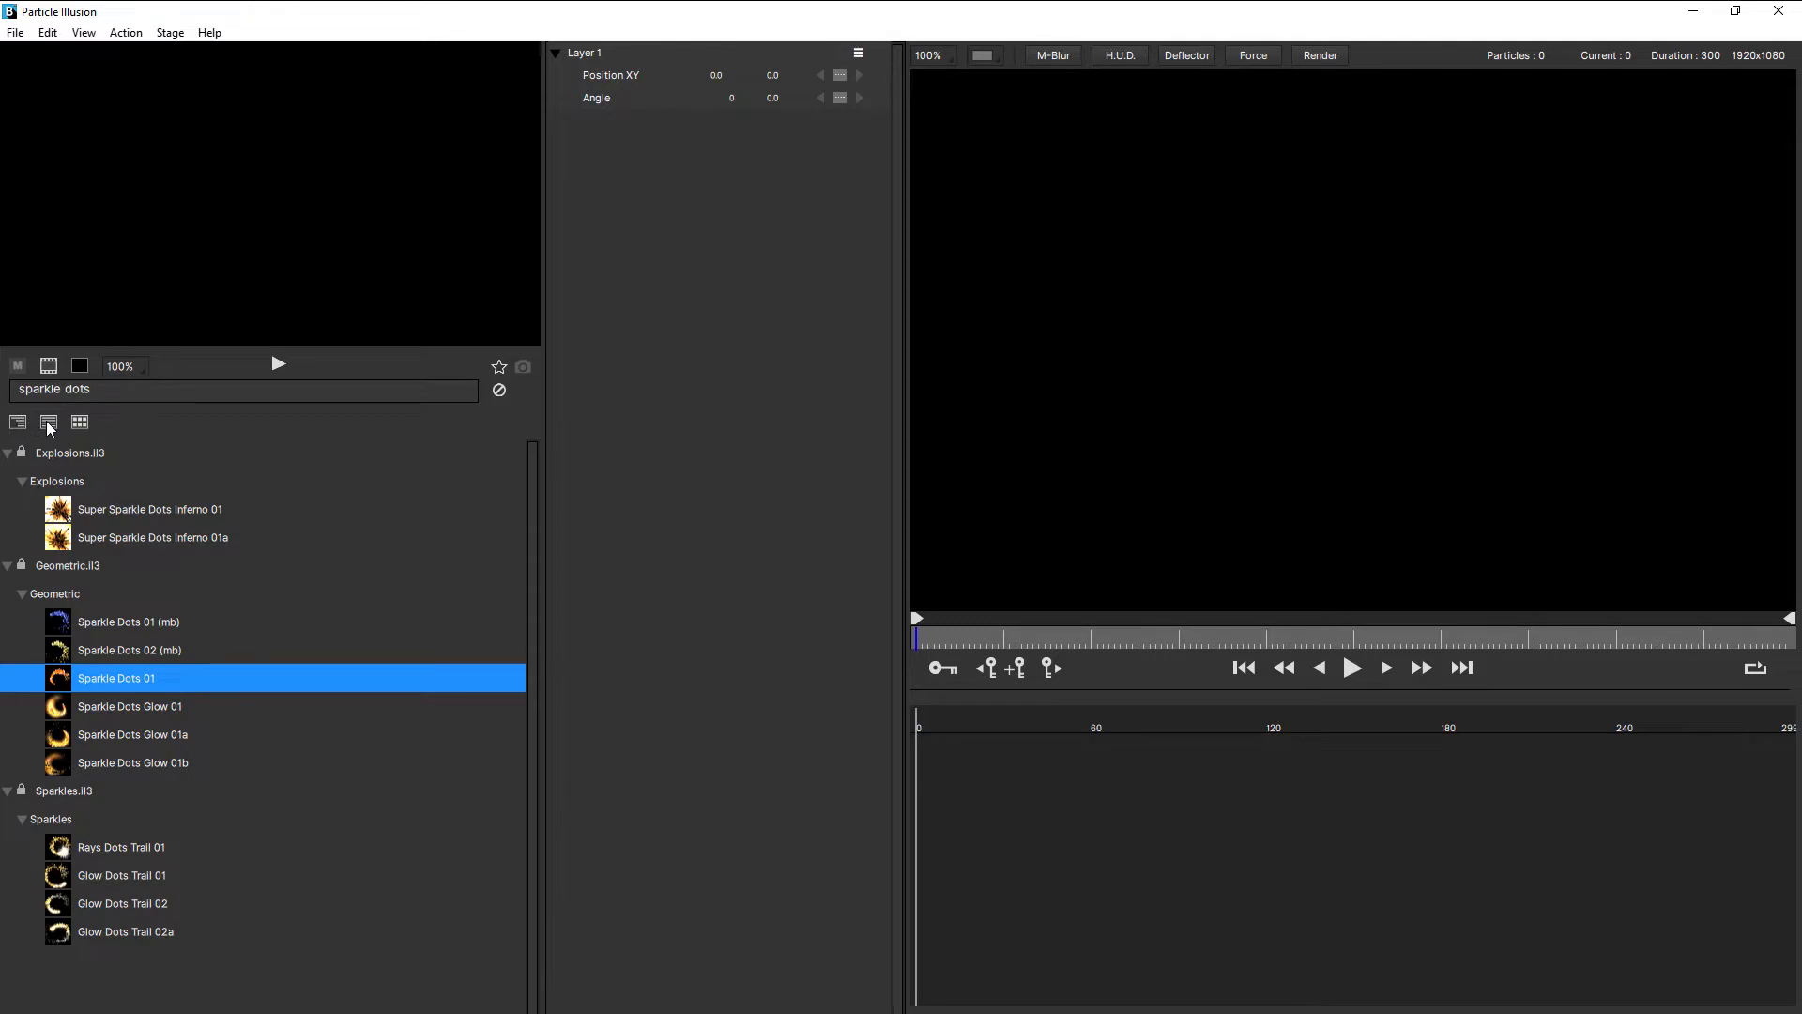
Turn off the favorites-only filter for the sparkle dots results and display them in grid view
left_click(48, 423)
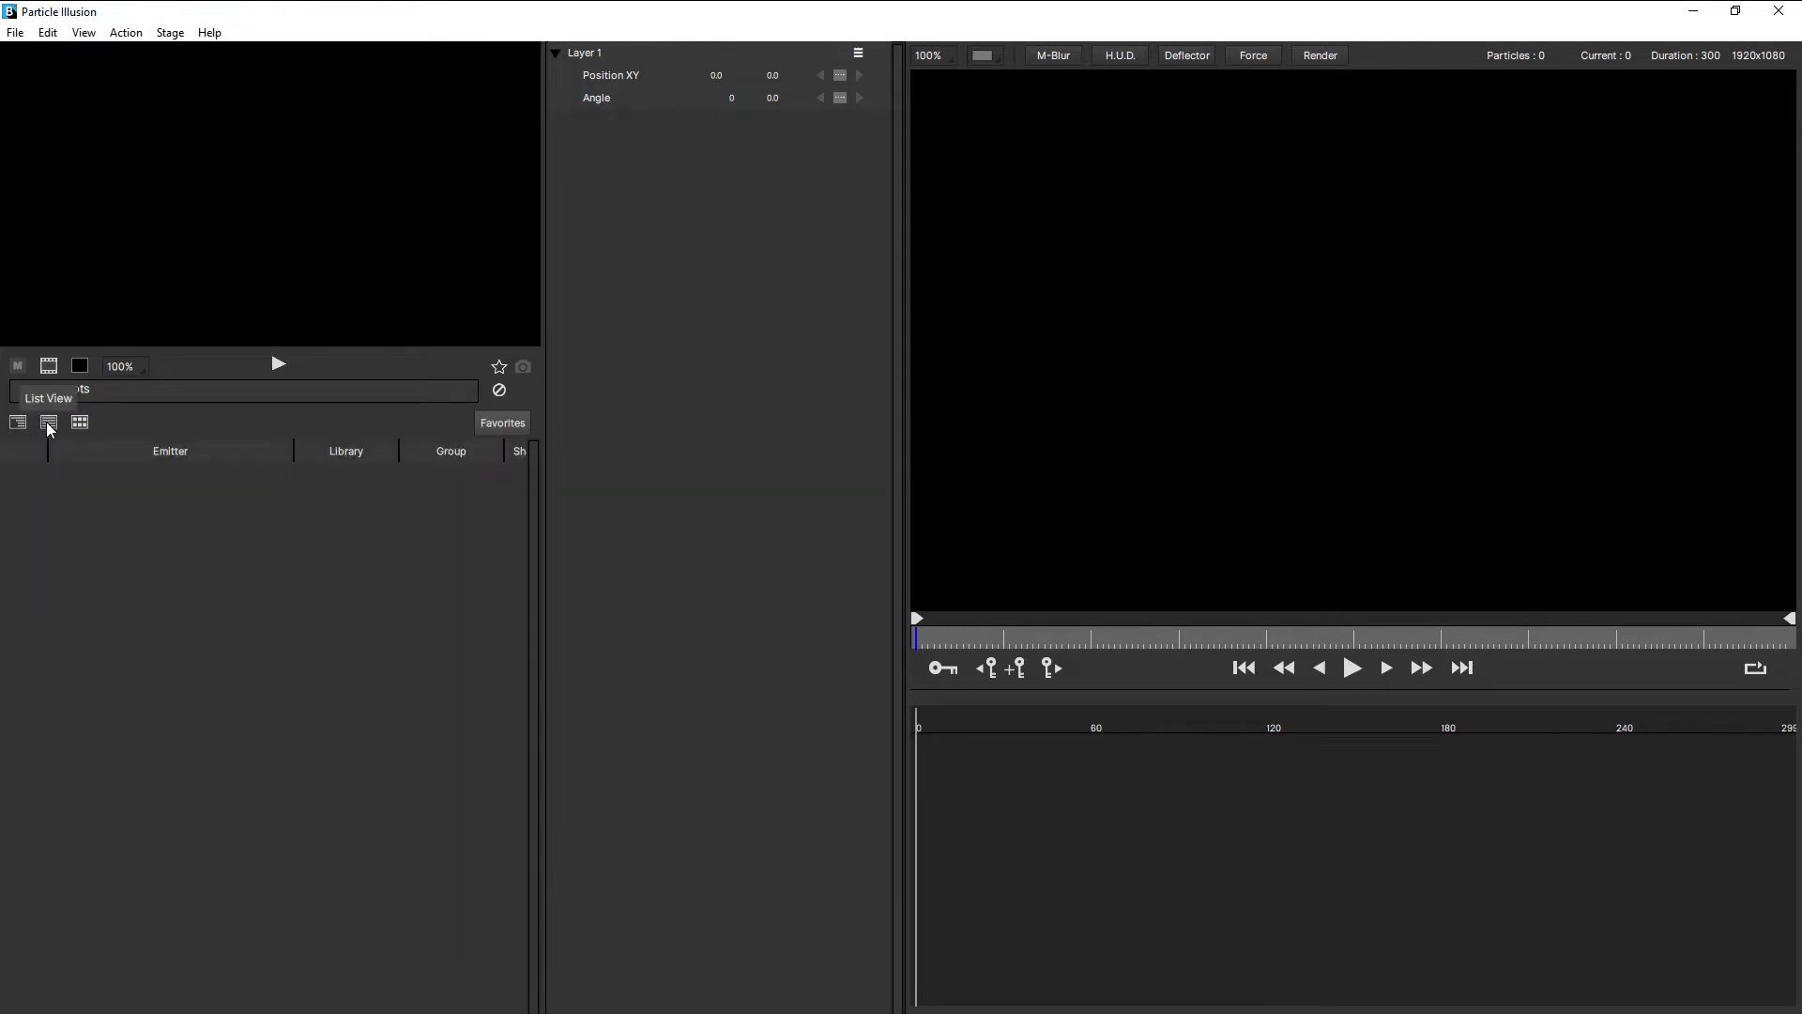
left_click(499, 423)
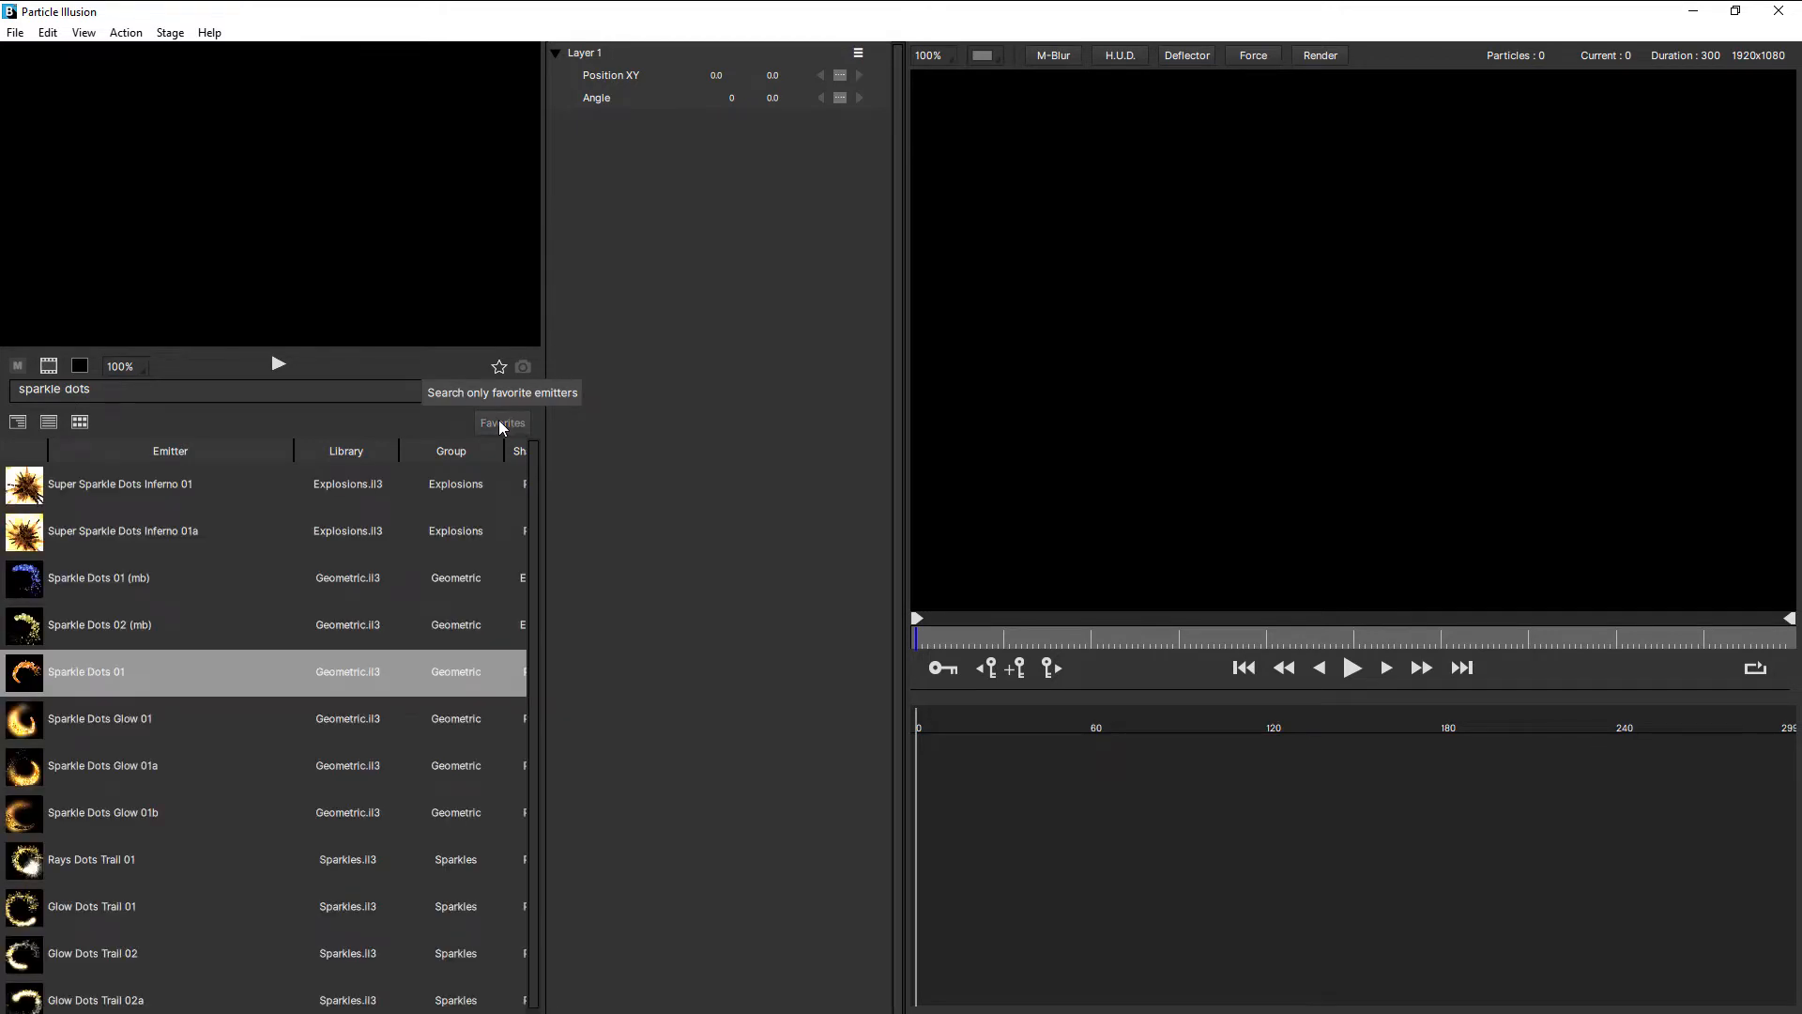
left_click(80, 422)
left_click(51, 423)
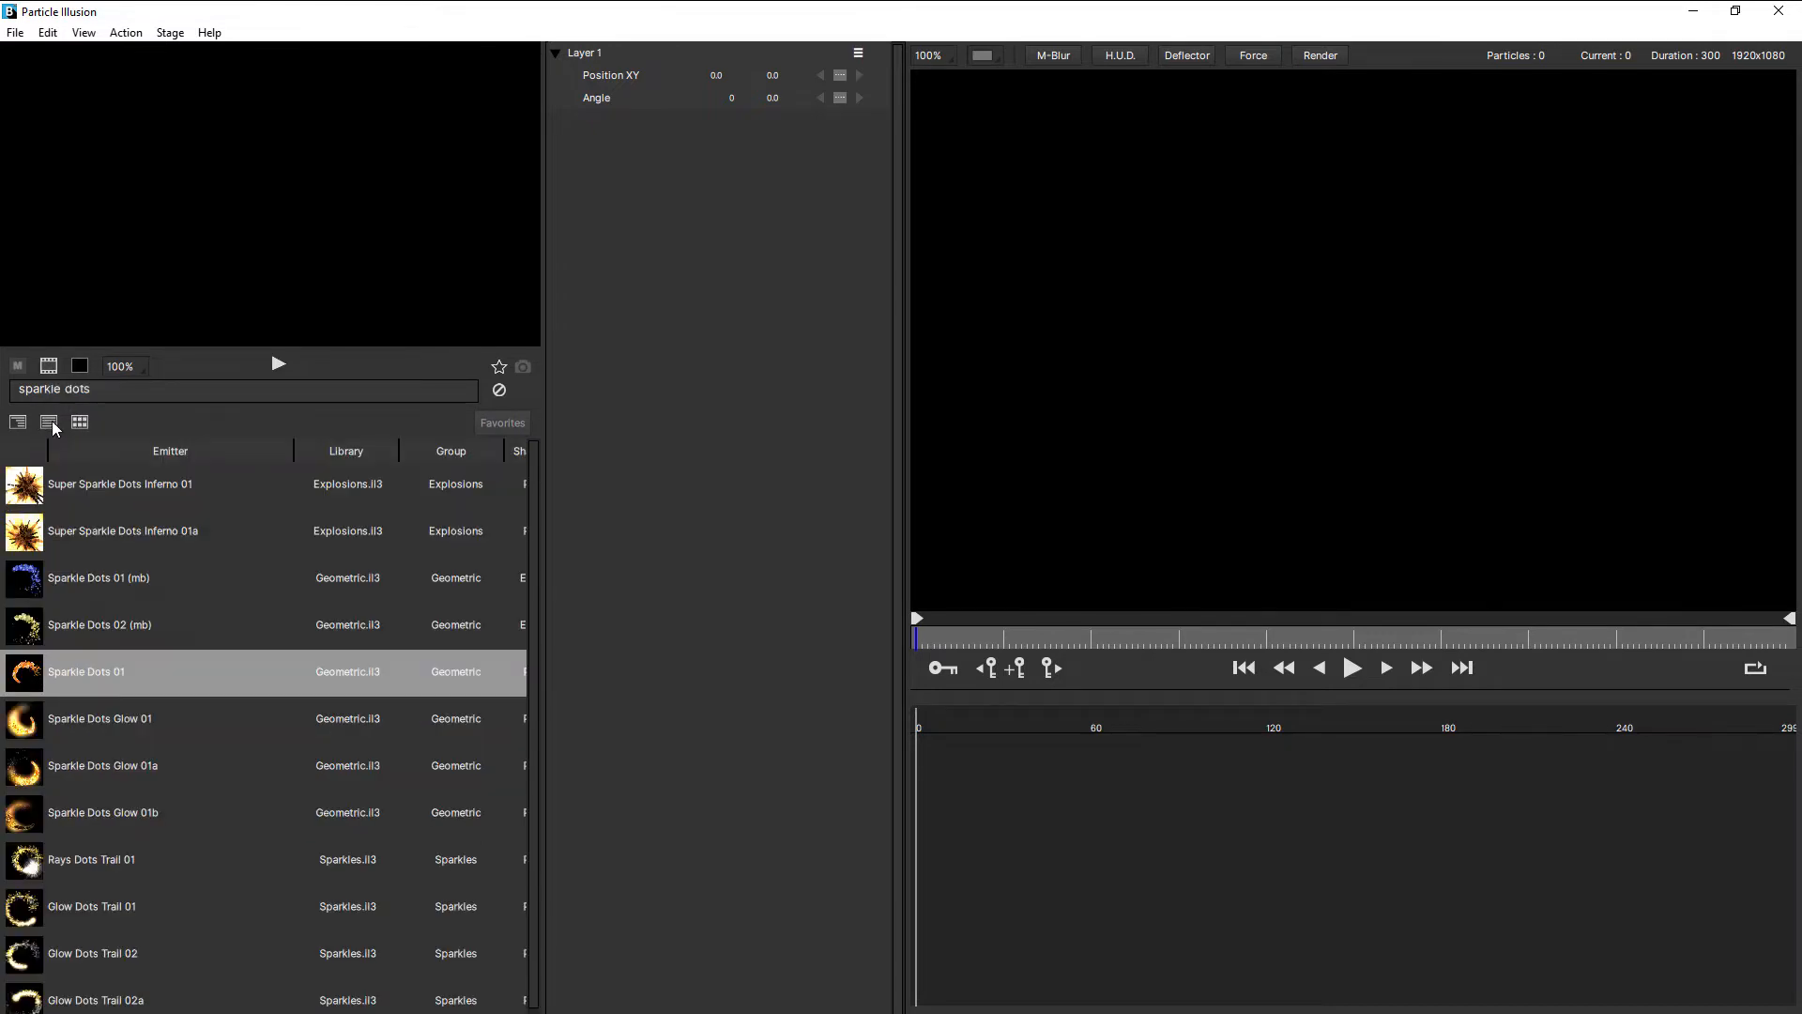
left_click(80, 422)
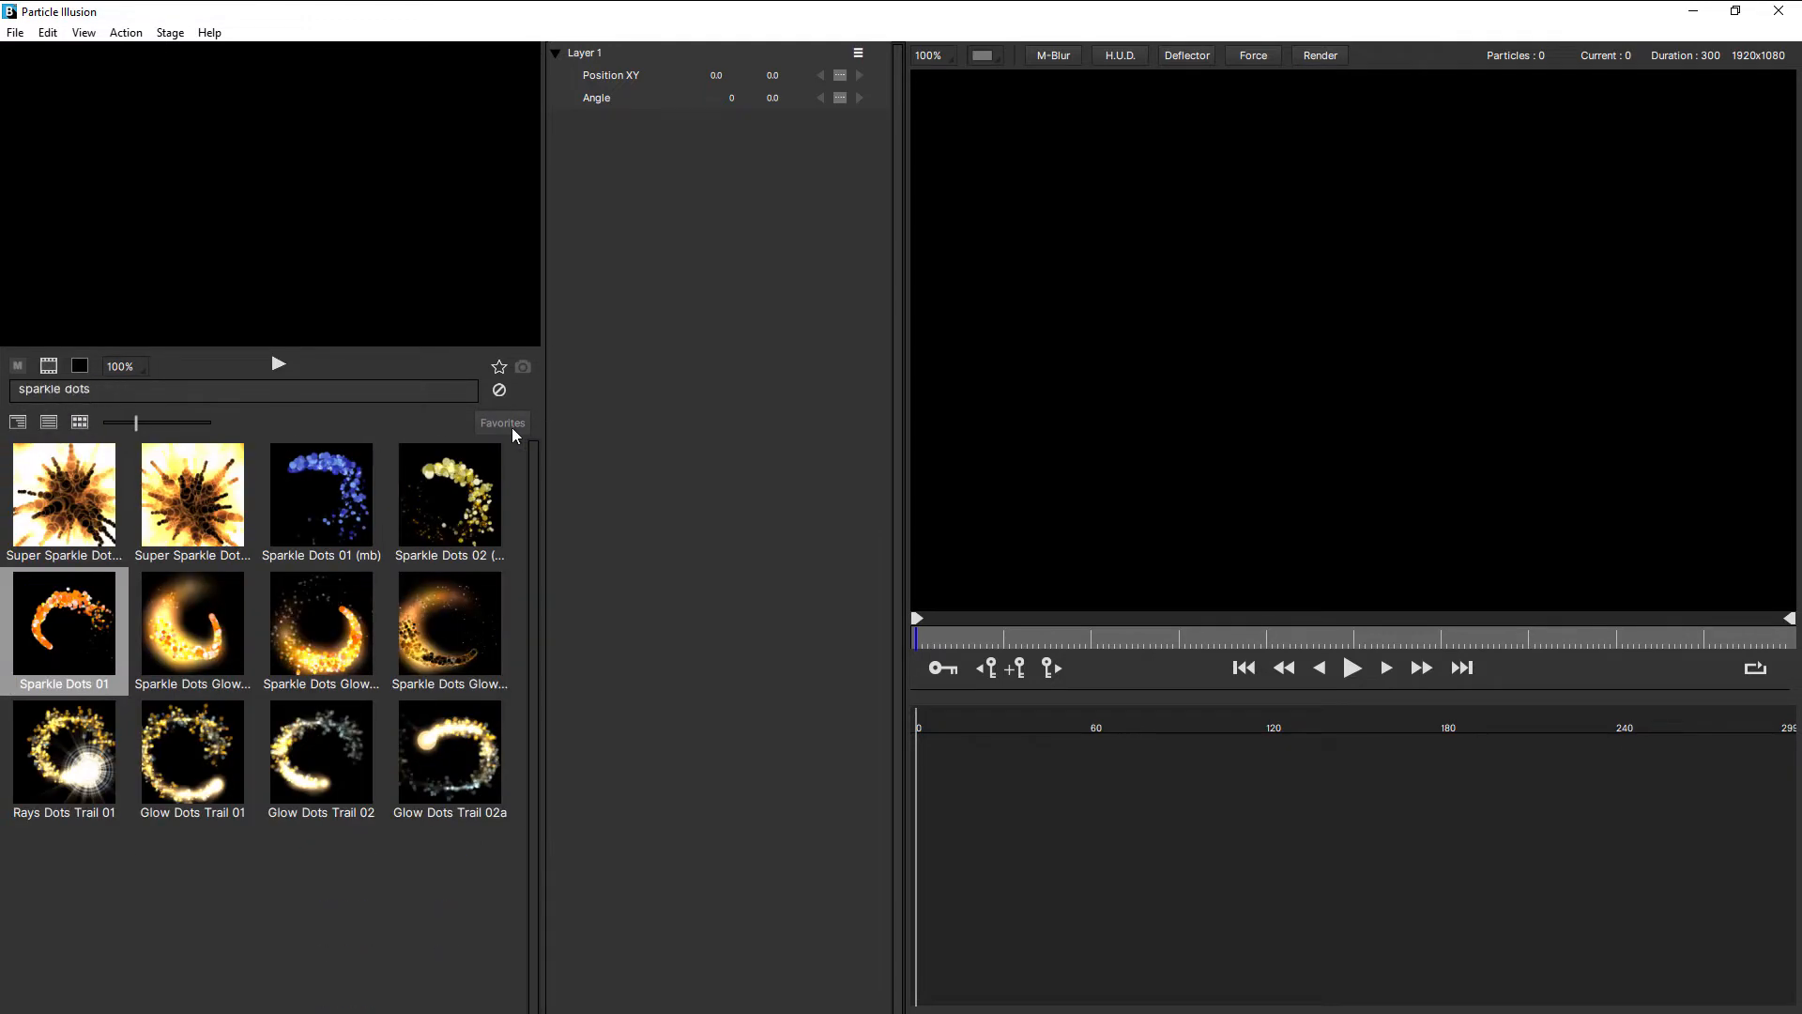
Add the Sparkle Dots 01 emitter to the favorites and show only favorite emitters in list view
left_click(56, 616)
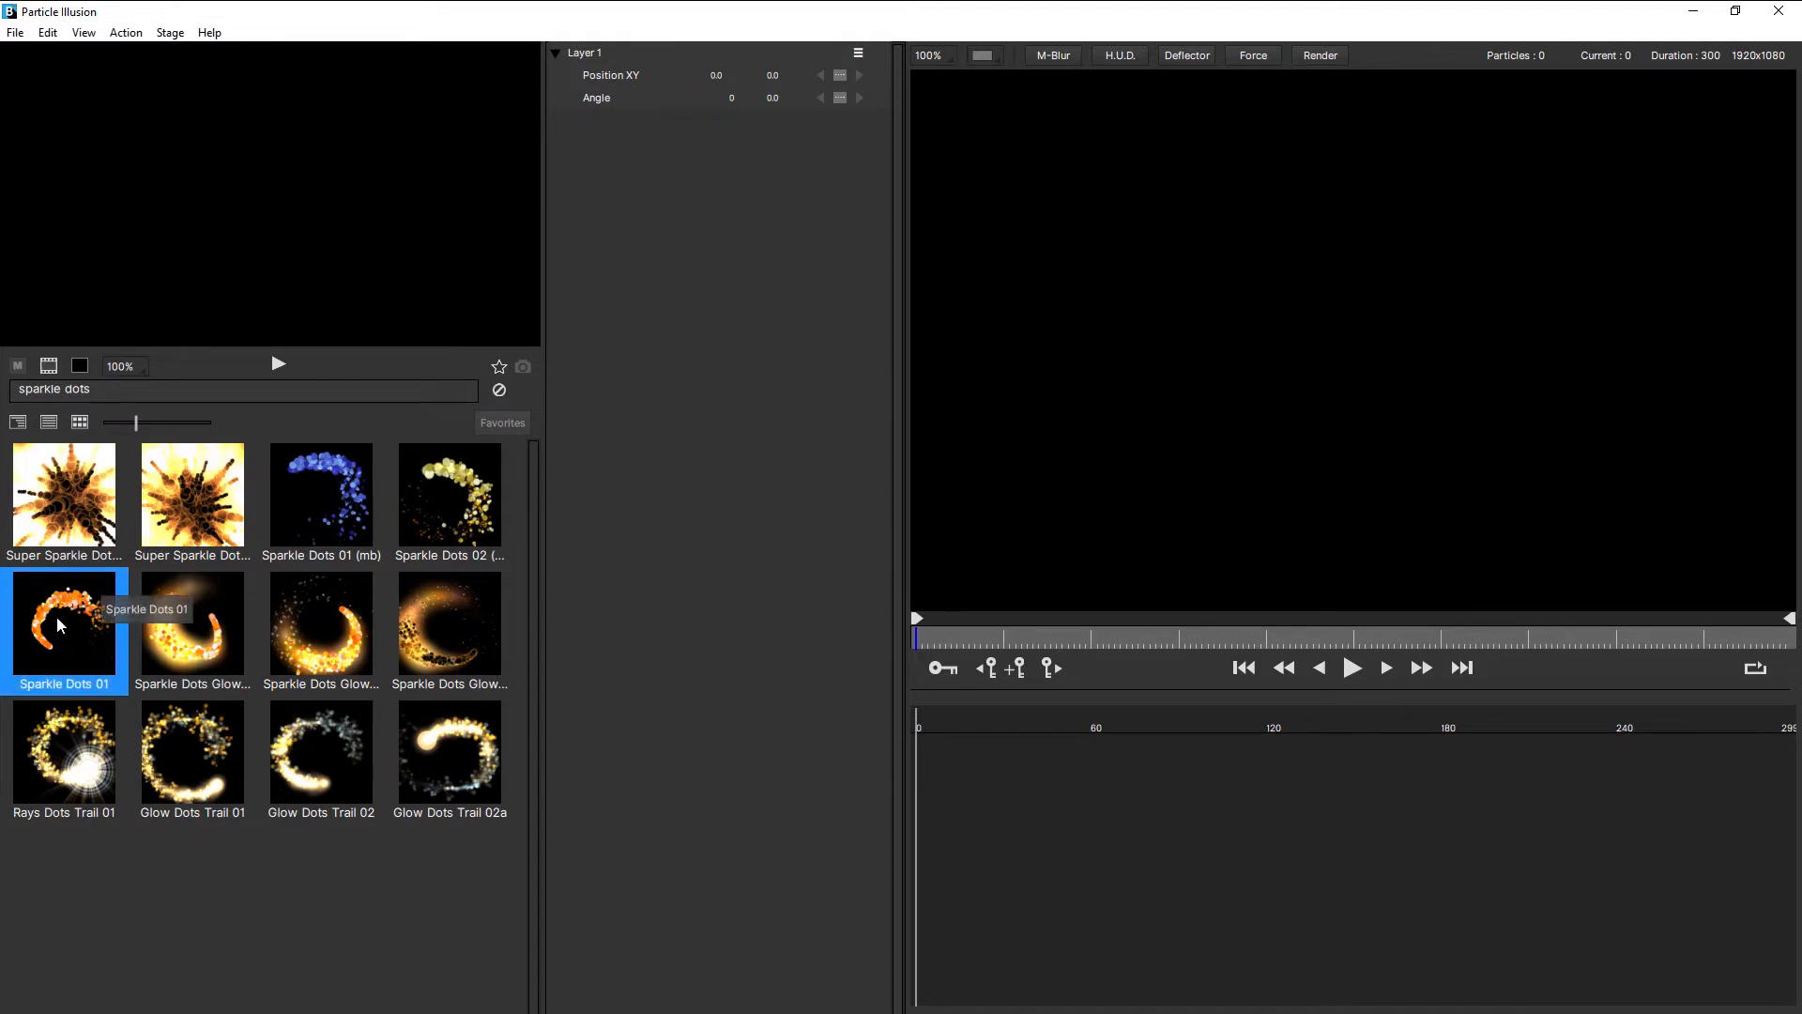
left_click(500, 368)
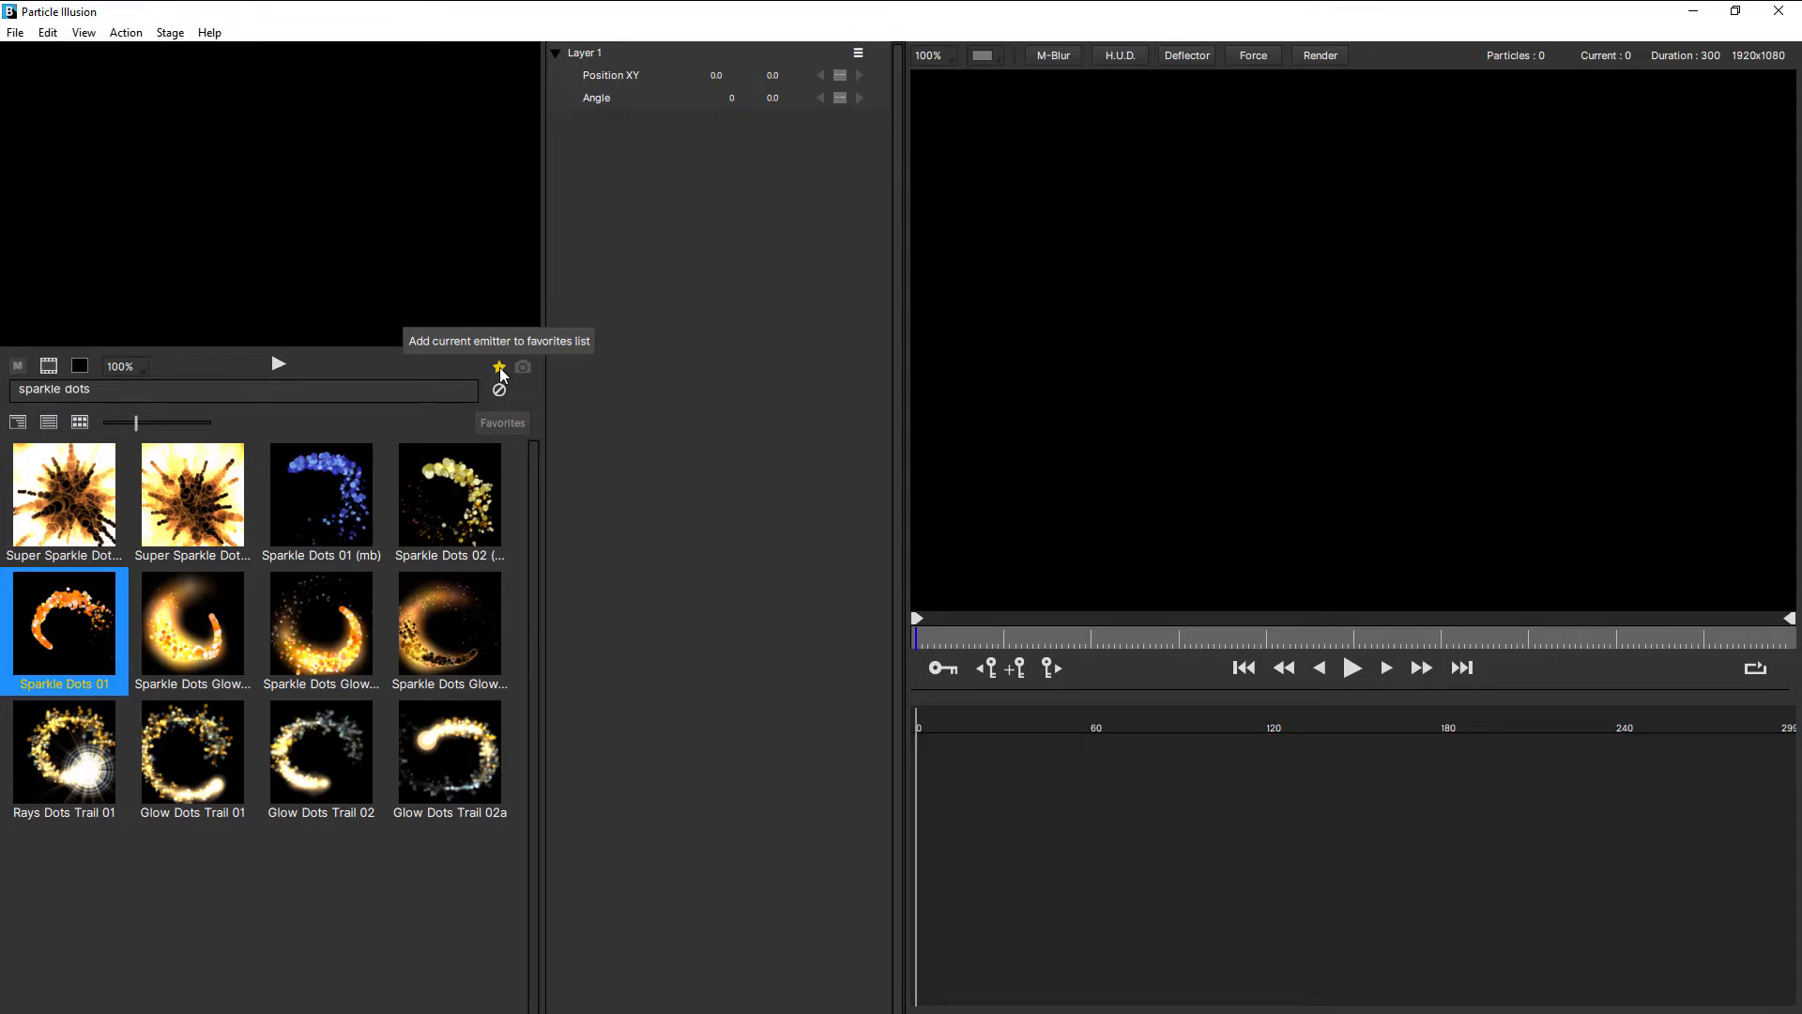
left_click(49, 421)
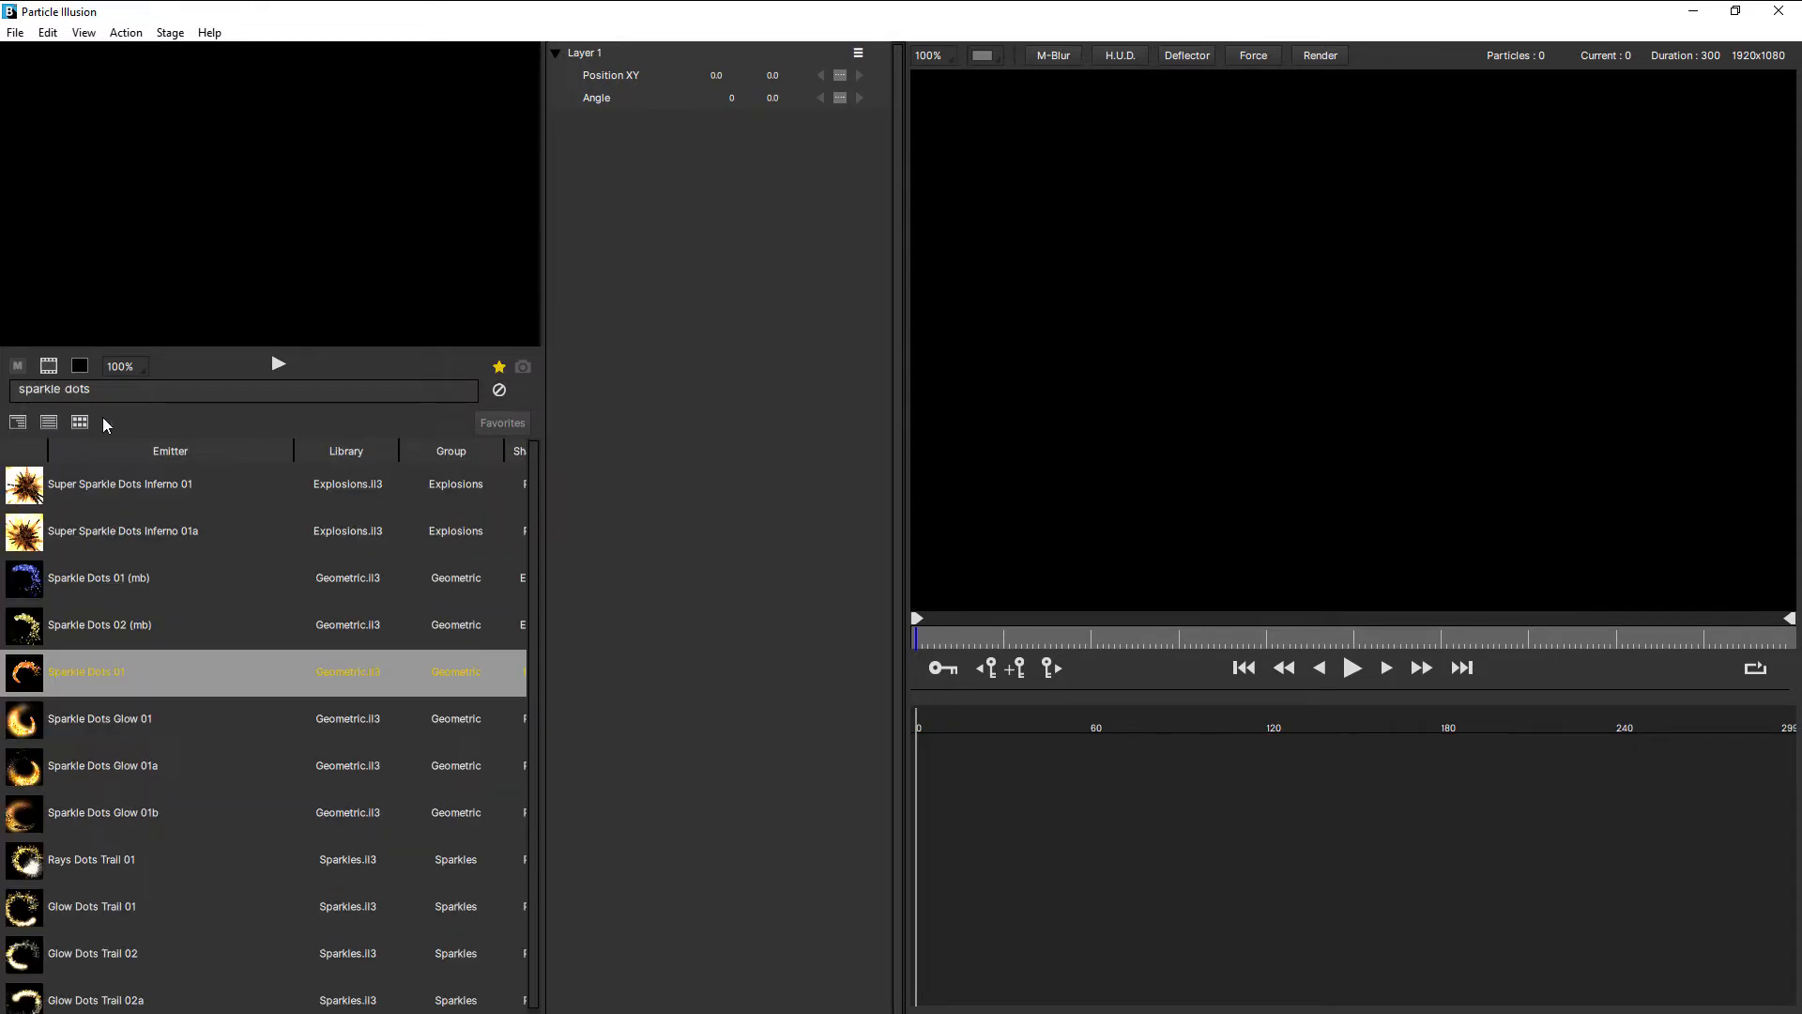
left_click(510, 420)
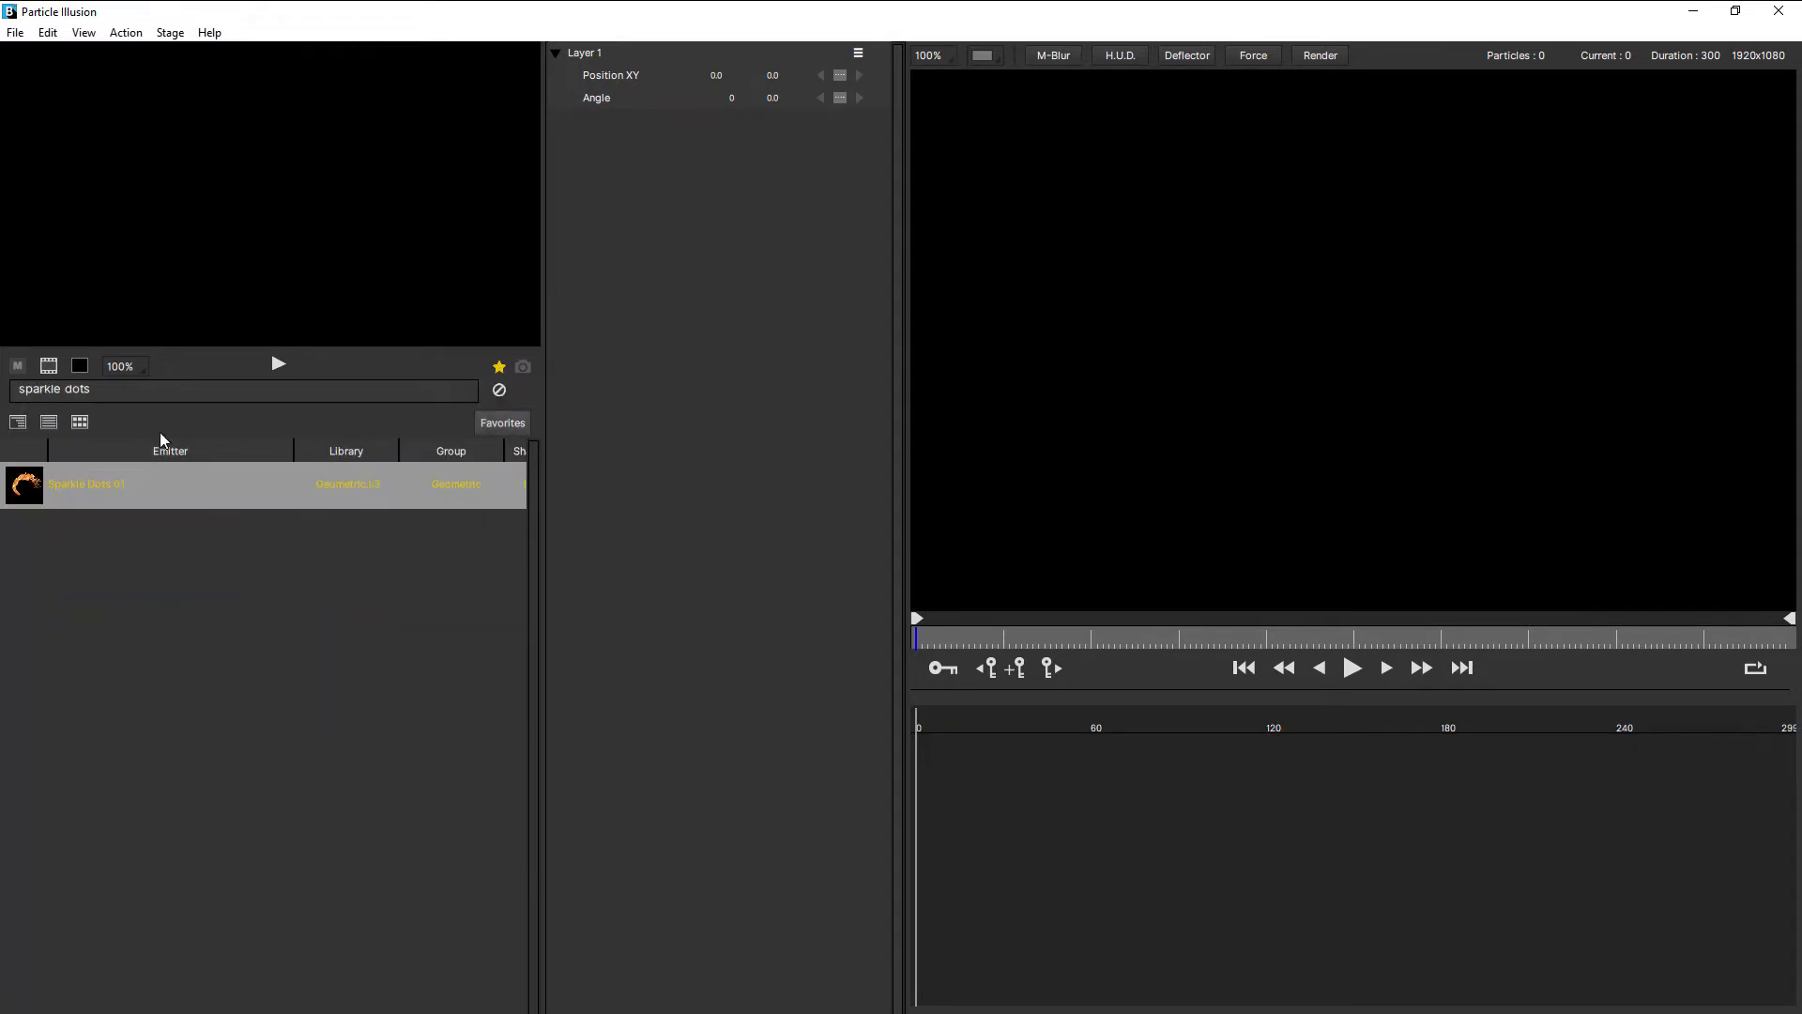
Compare how the favorites filter applies to the sparkle dots results in grid, list and tree views, ending in tree view
left_click(81, 425)
left_click(49, 421)
left_click(27, 425)
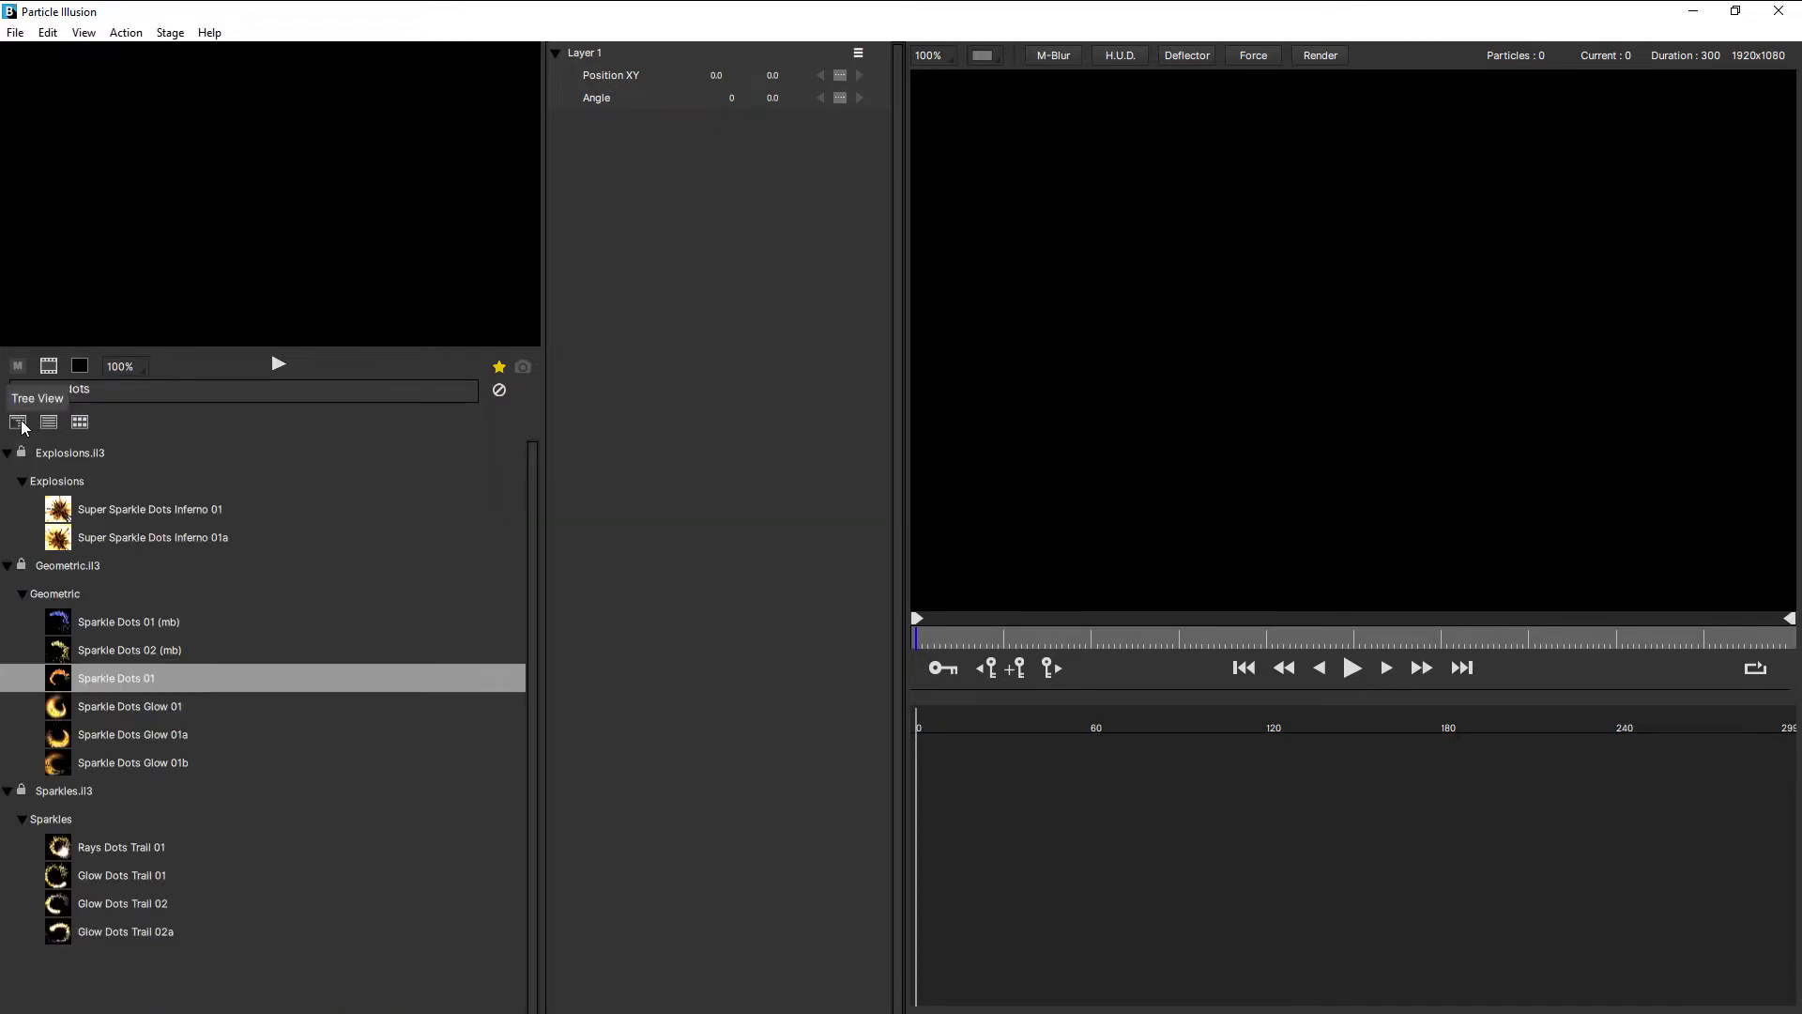
left_click(48, 422)
left_click(80, 422)
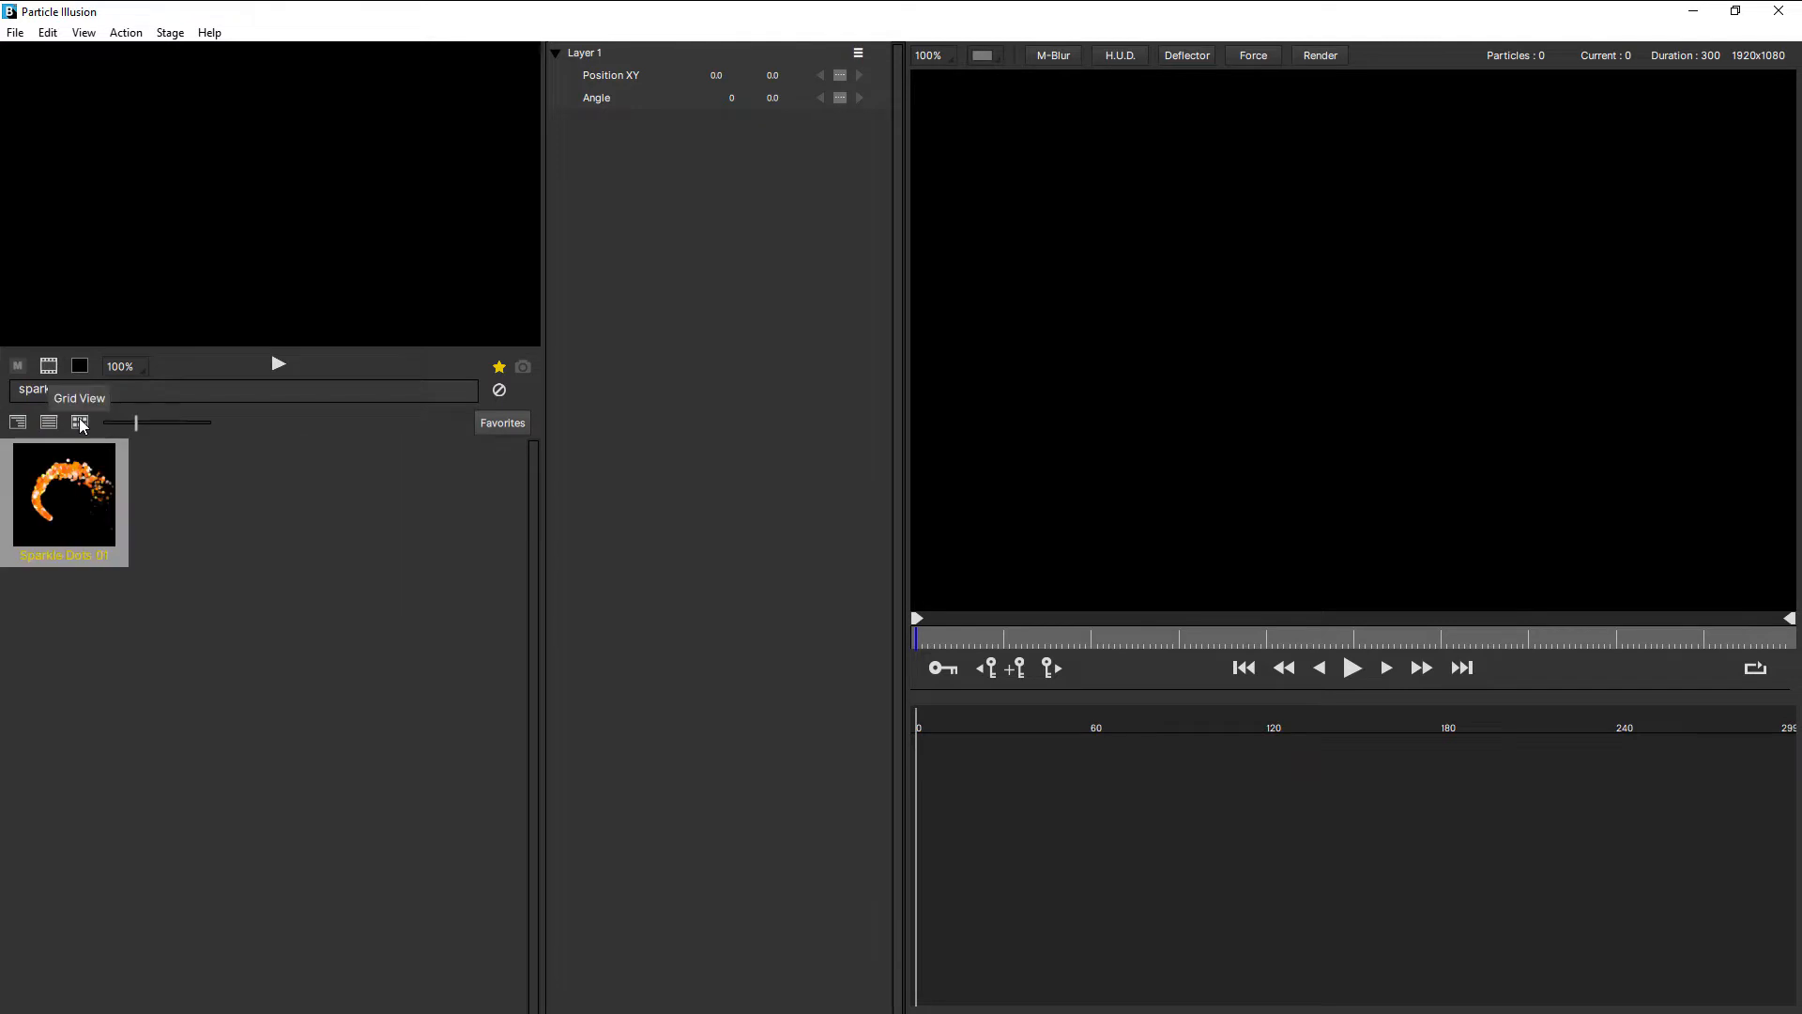
left_click(49, 422)
left_click(21, 424)
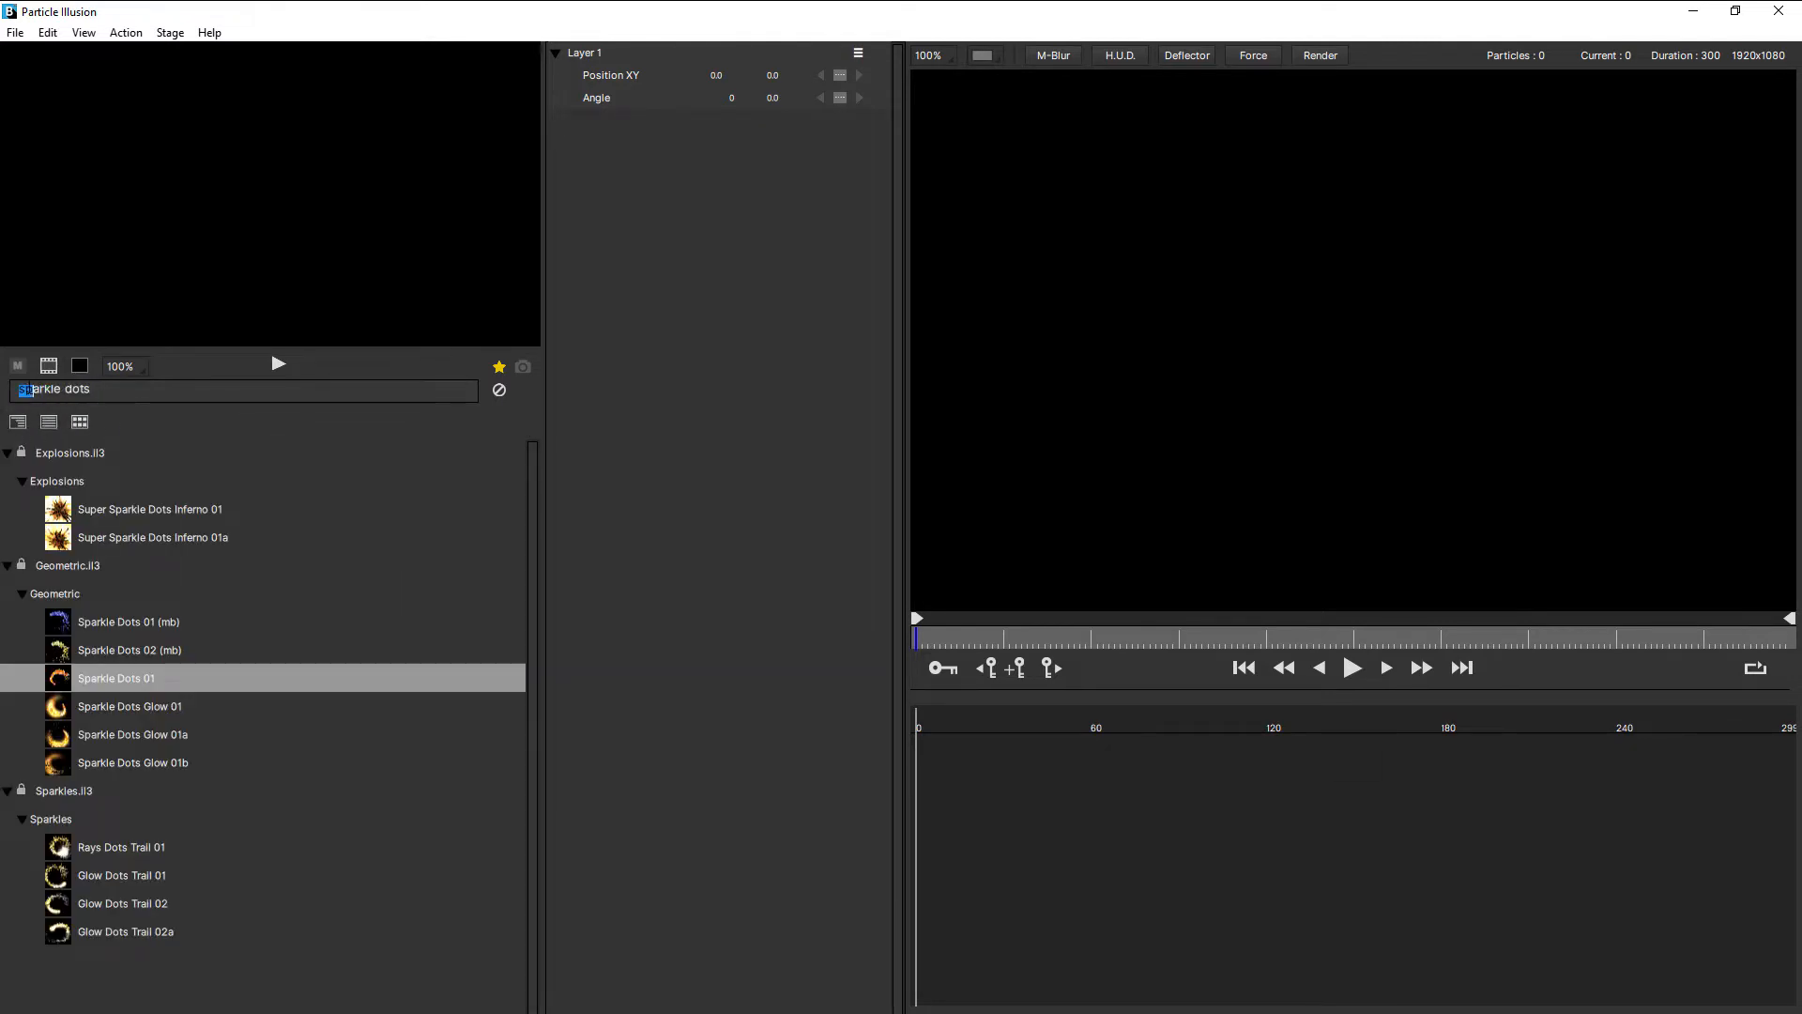
Search the emitters for "glass gun" and add Glass Gunshot Simple 01 to the favorites
left_click_drag(17, 388, 98, 388)
type("glass ")
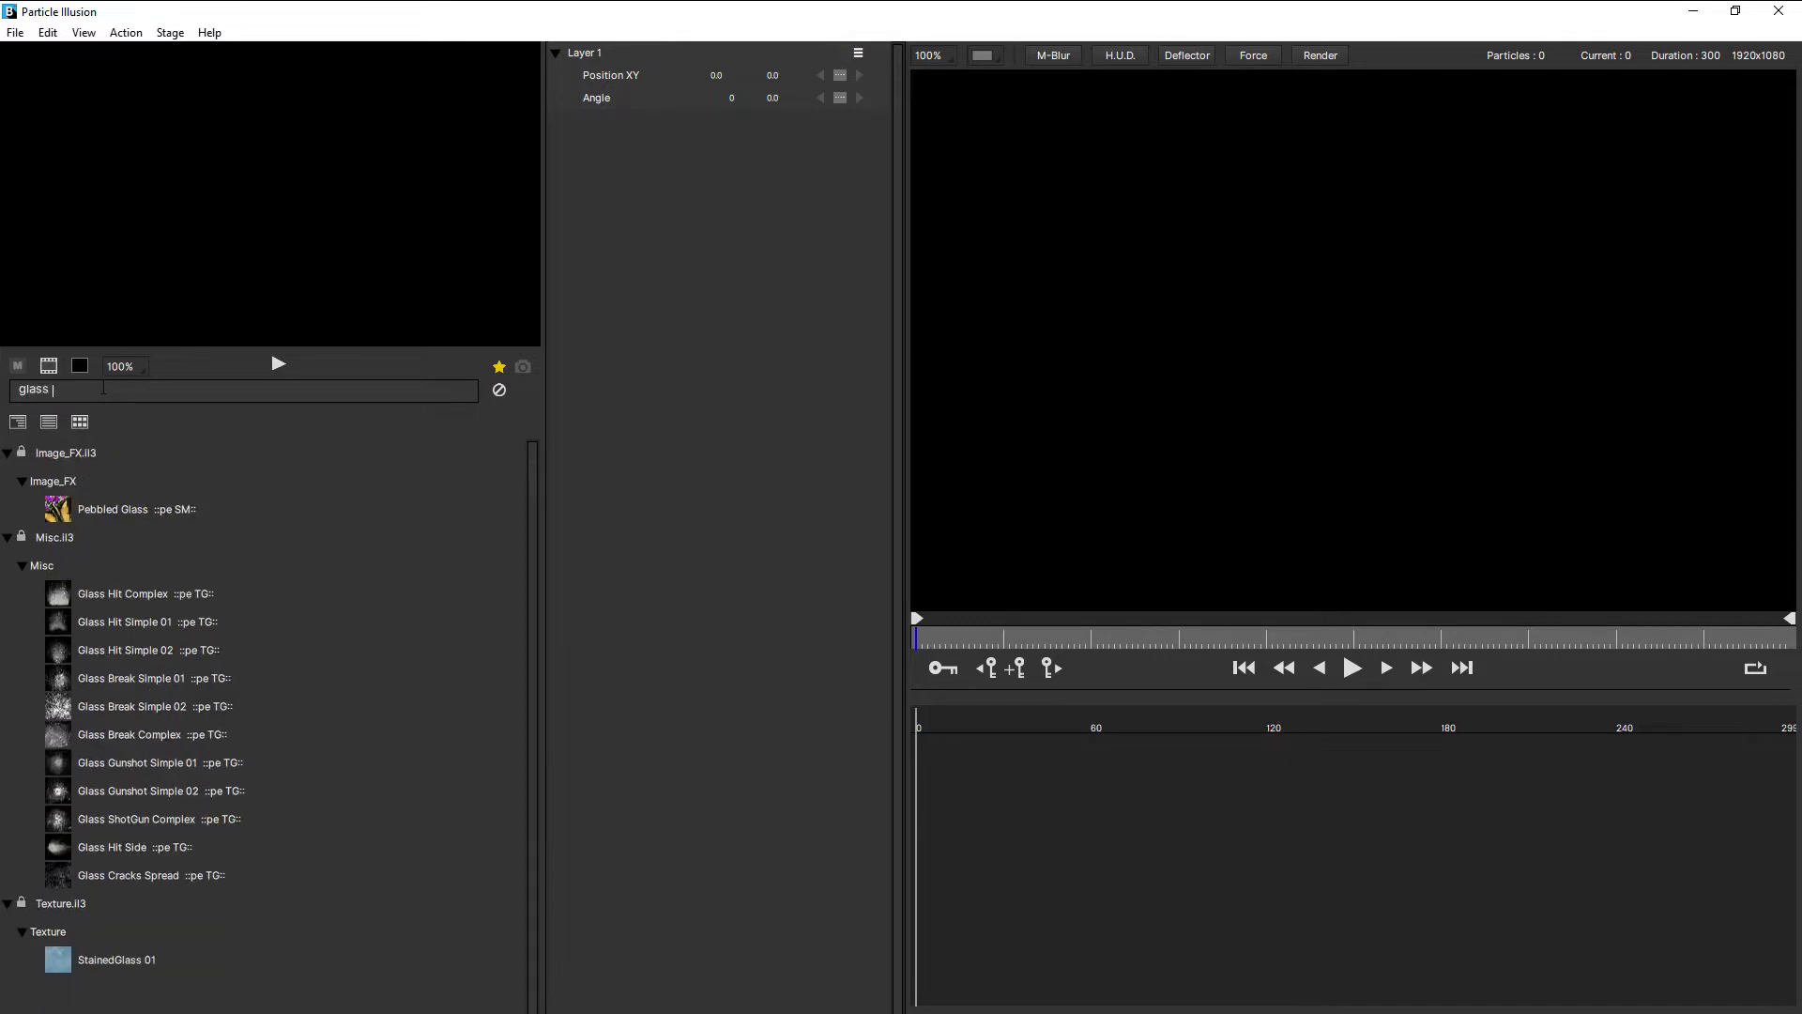
type("gun")
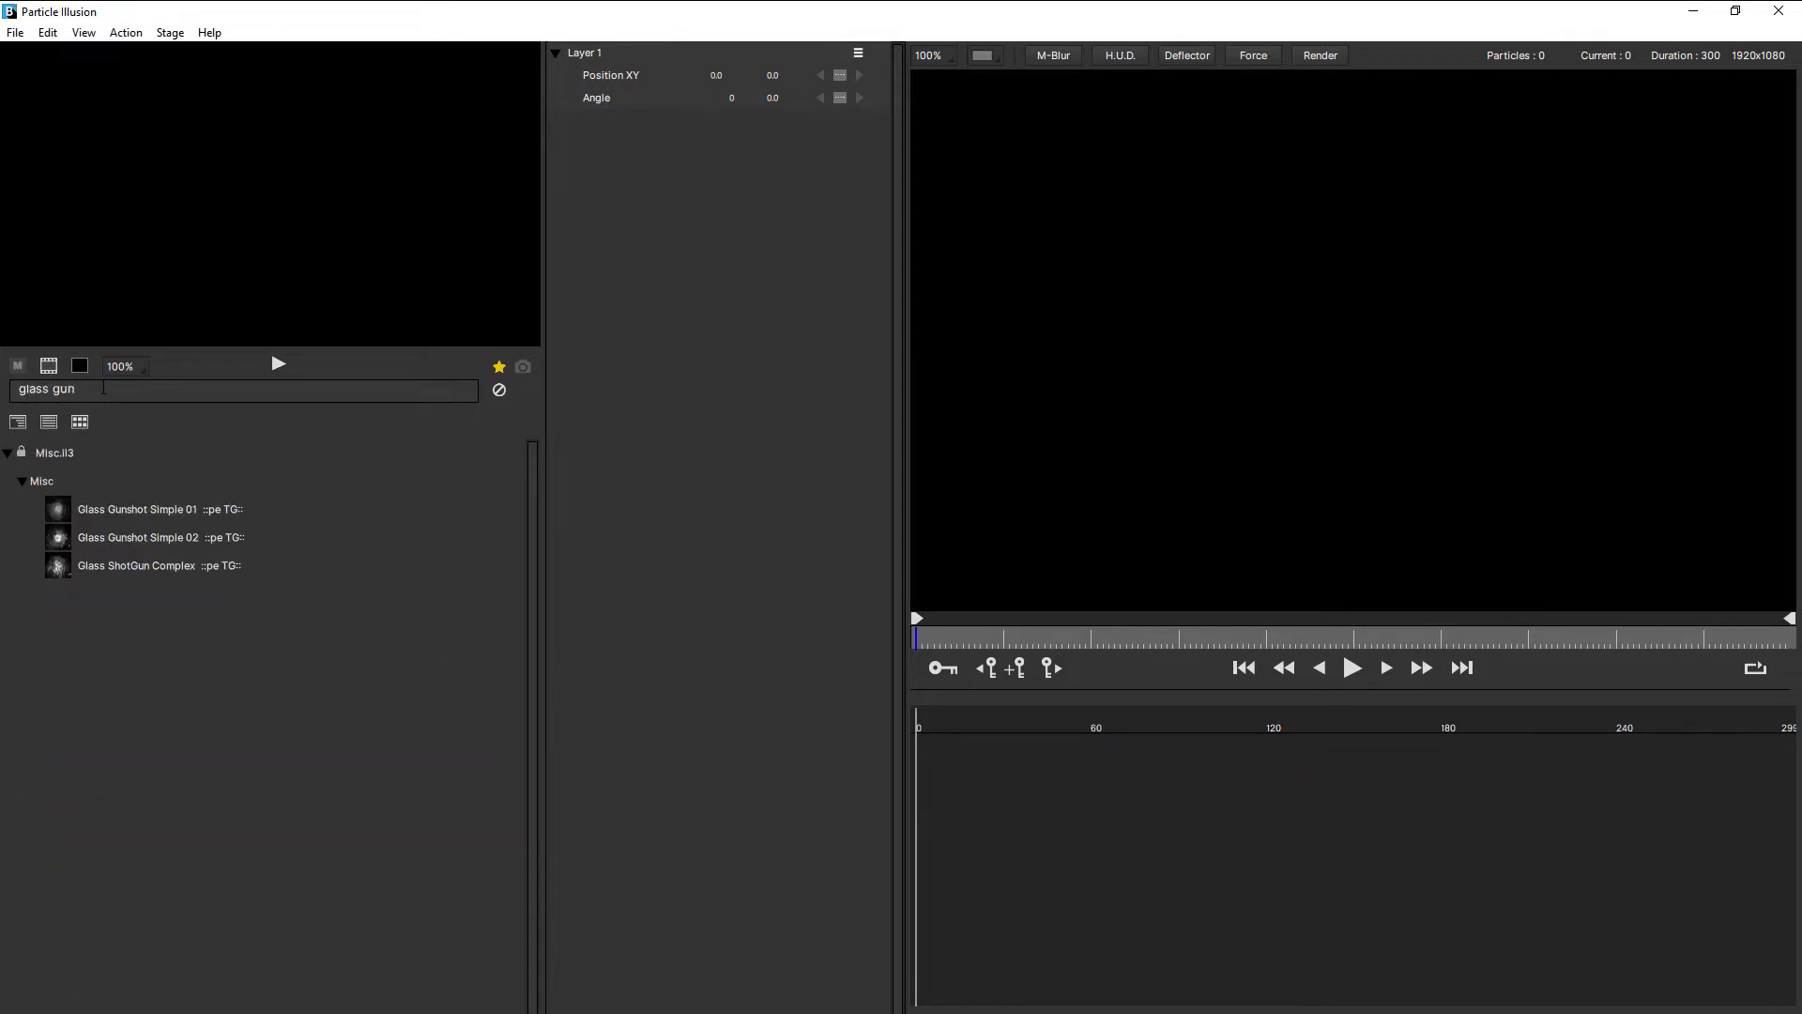
left_click(98, 510)
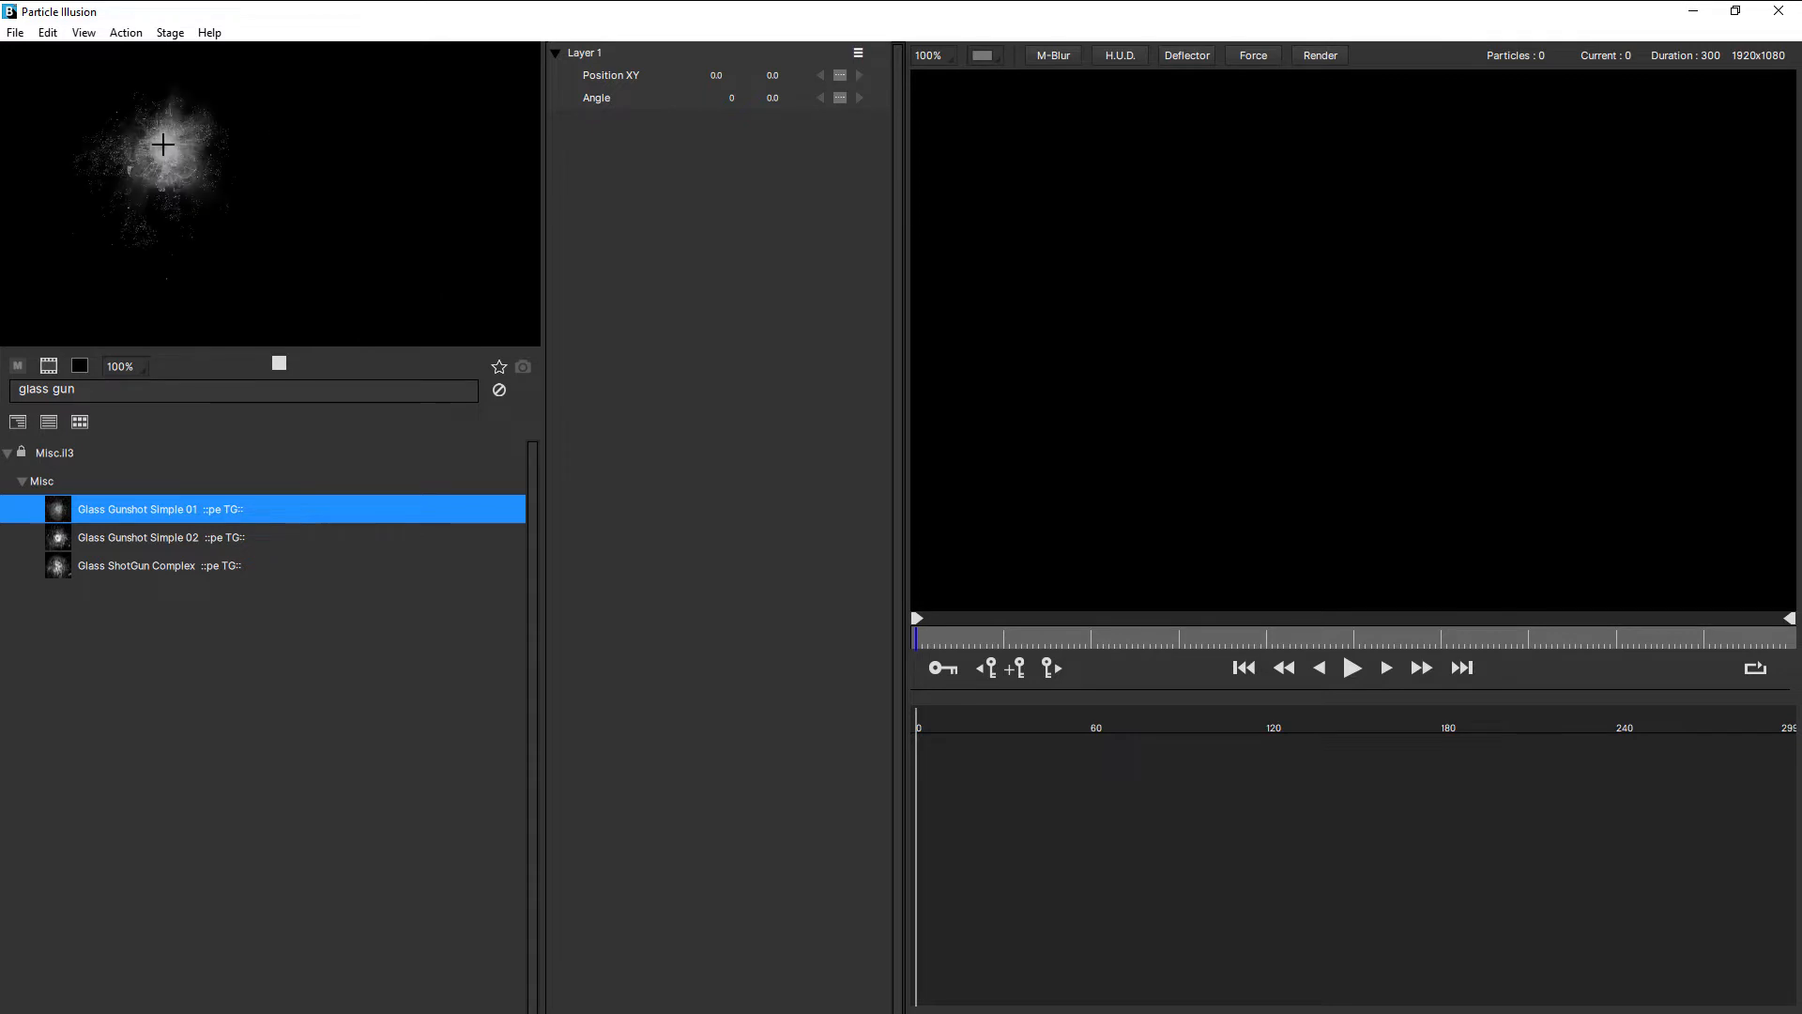
left_click(48, 423)
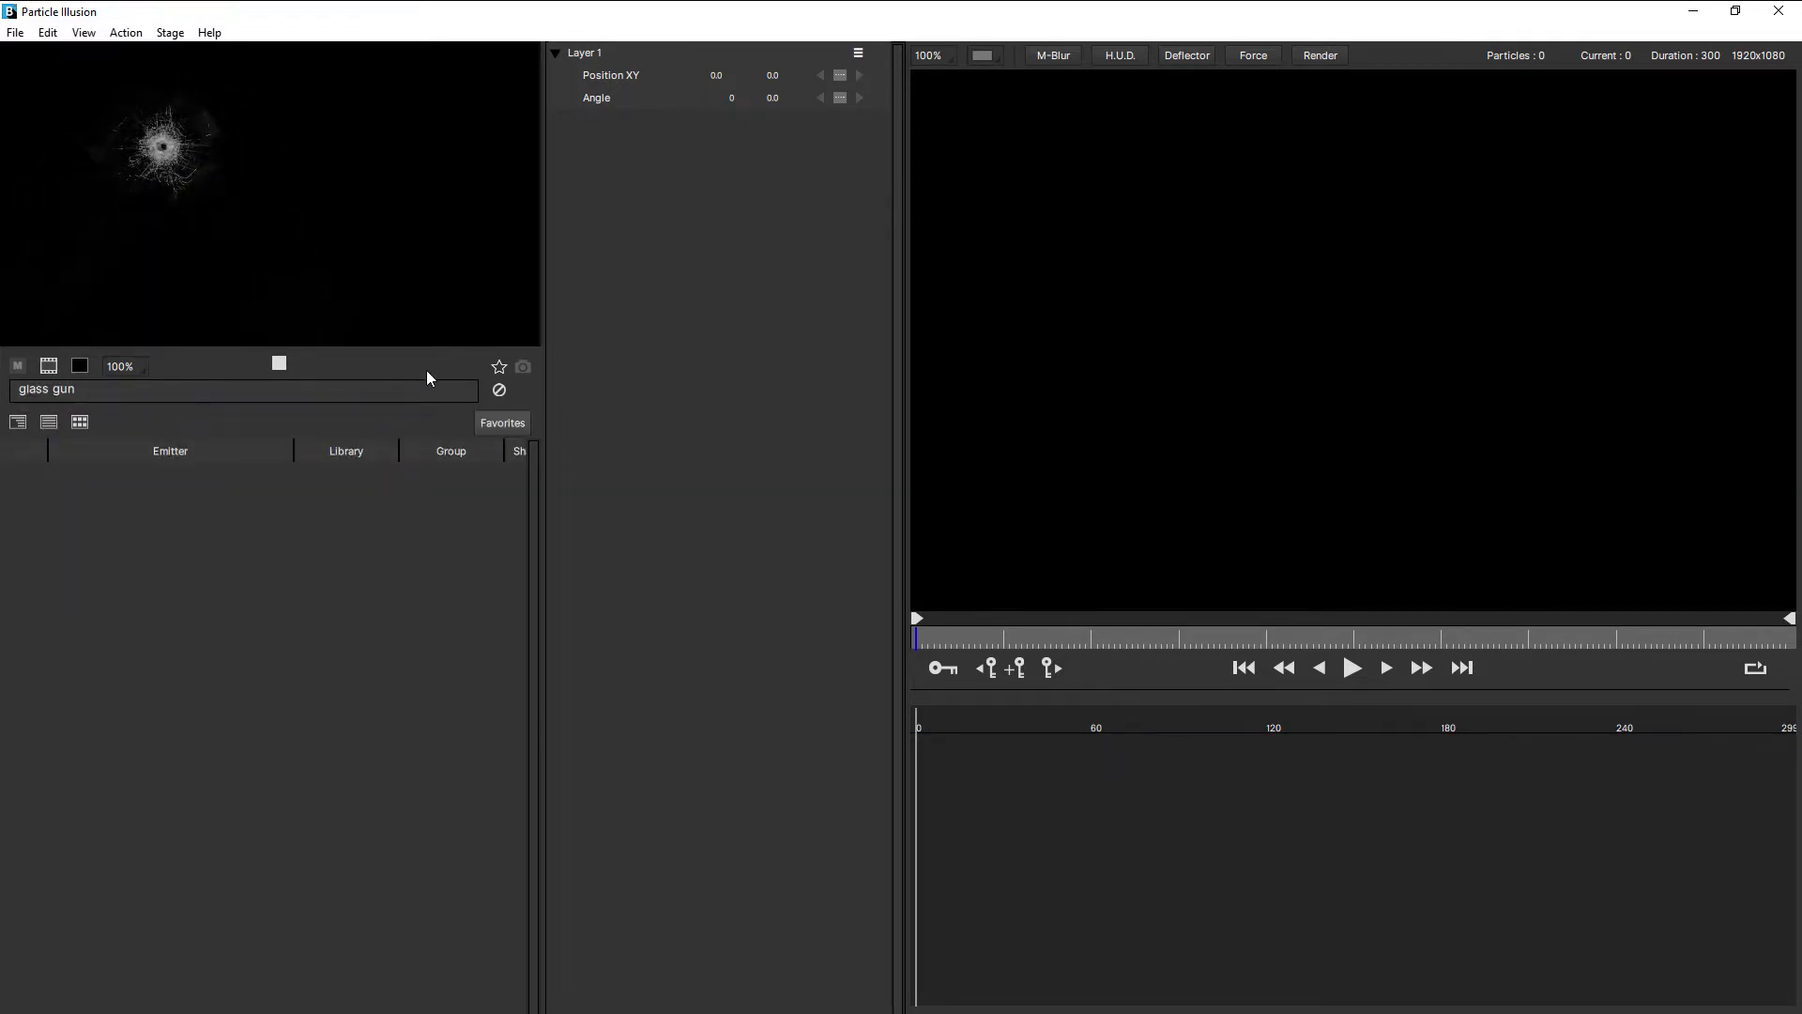
left_click(499, 368)
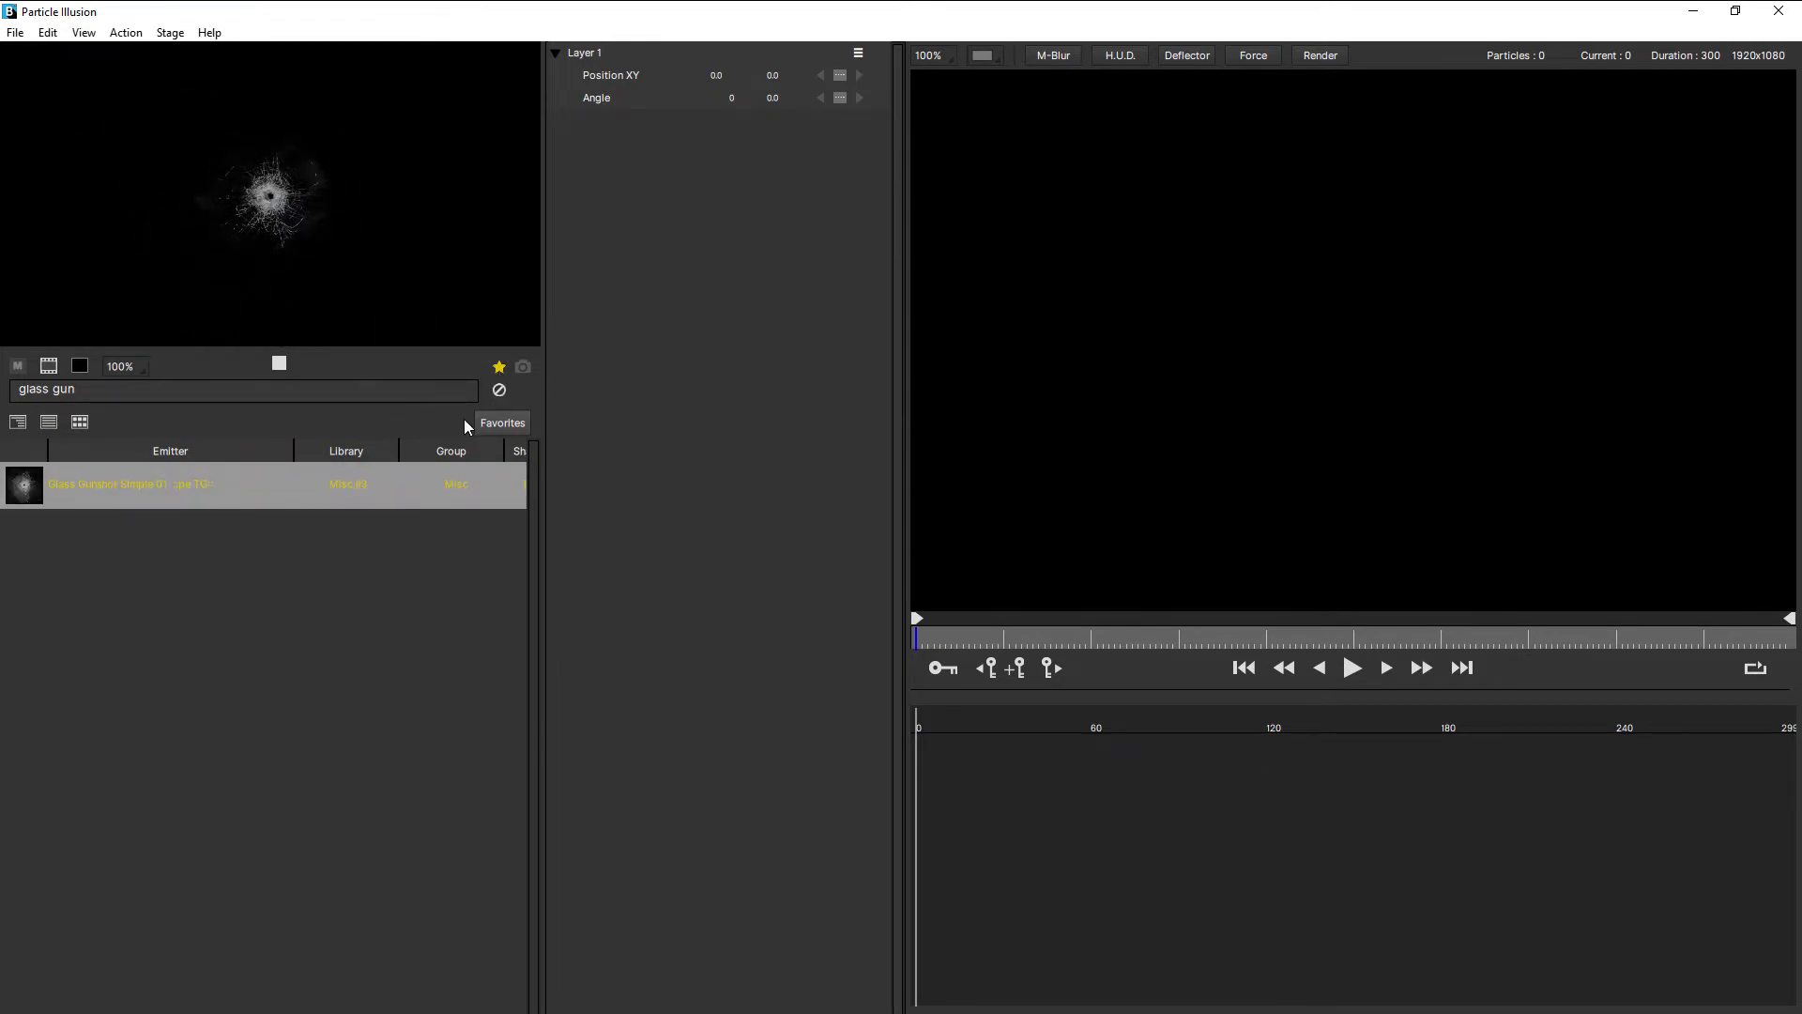
Return to tree view, search the emitters for "vector" and add Vector Bang to the favorites
left_click(19, 423)
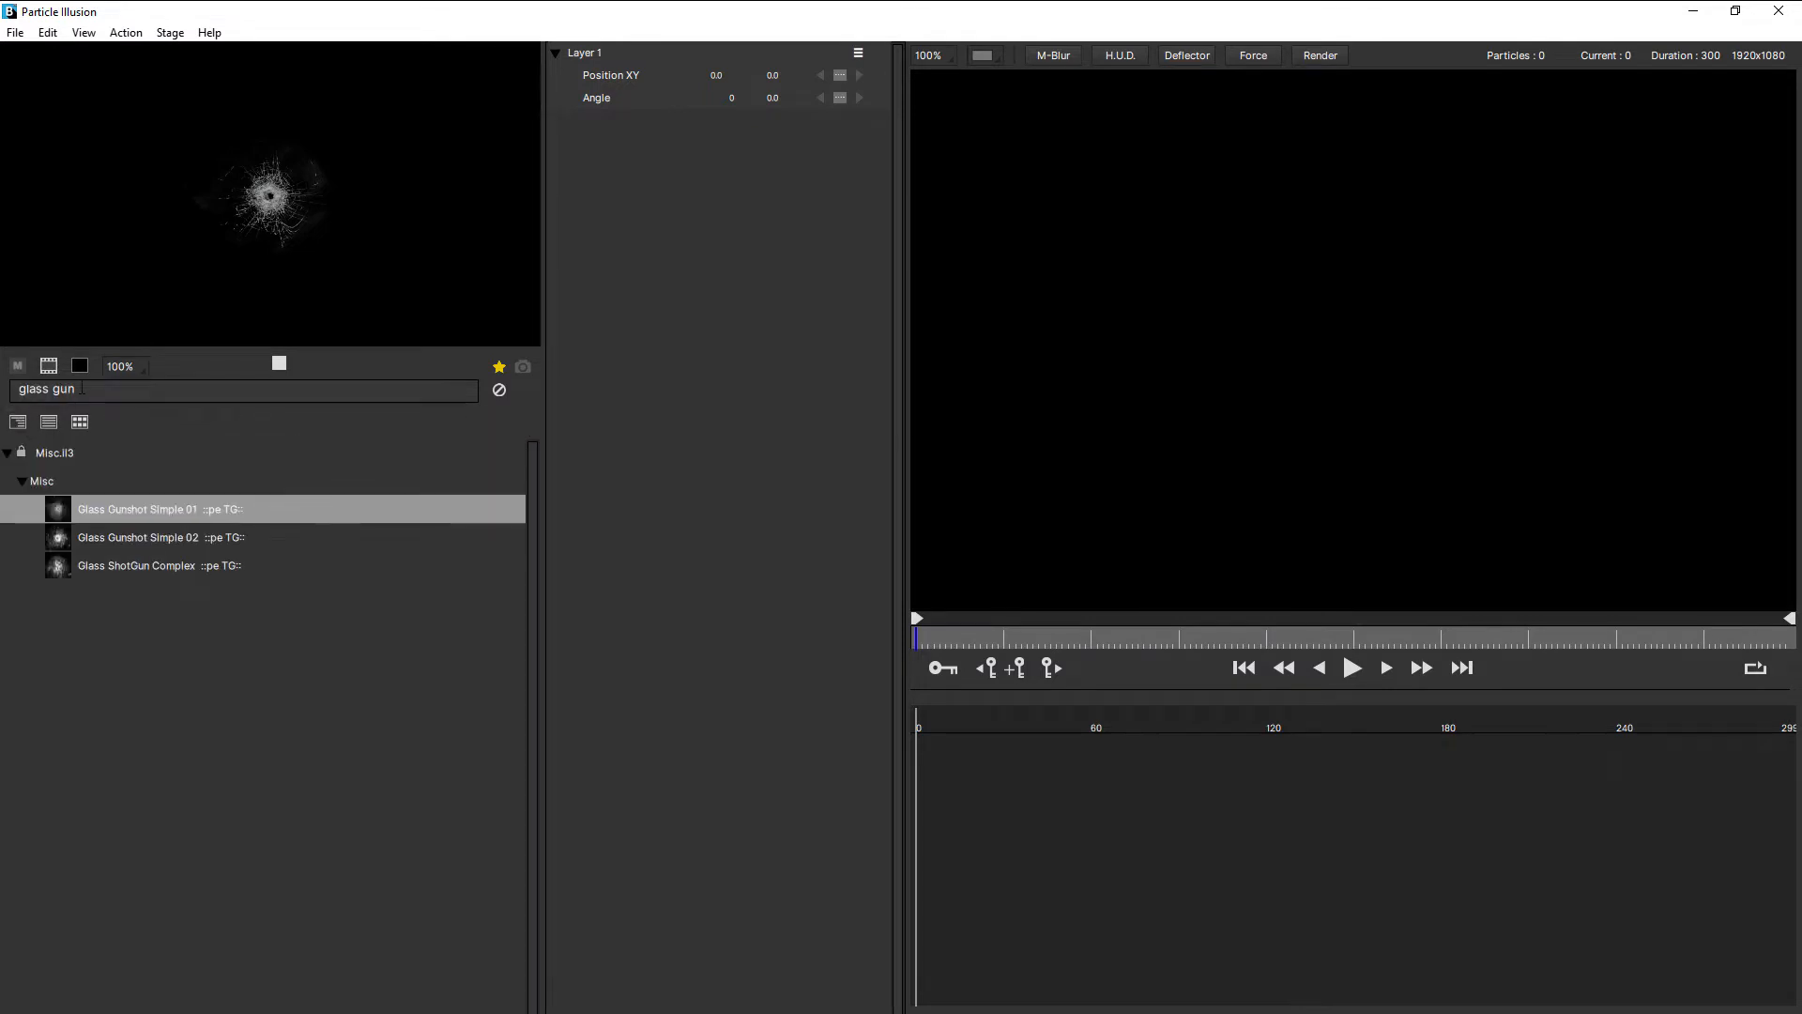
triple_click(82, 387)
type("vector")
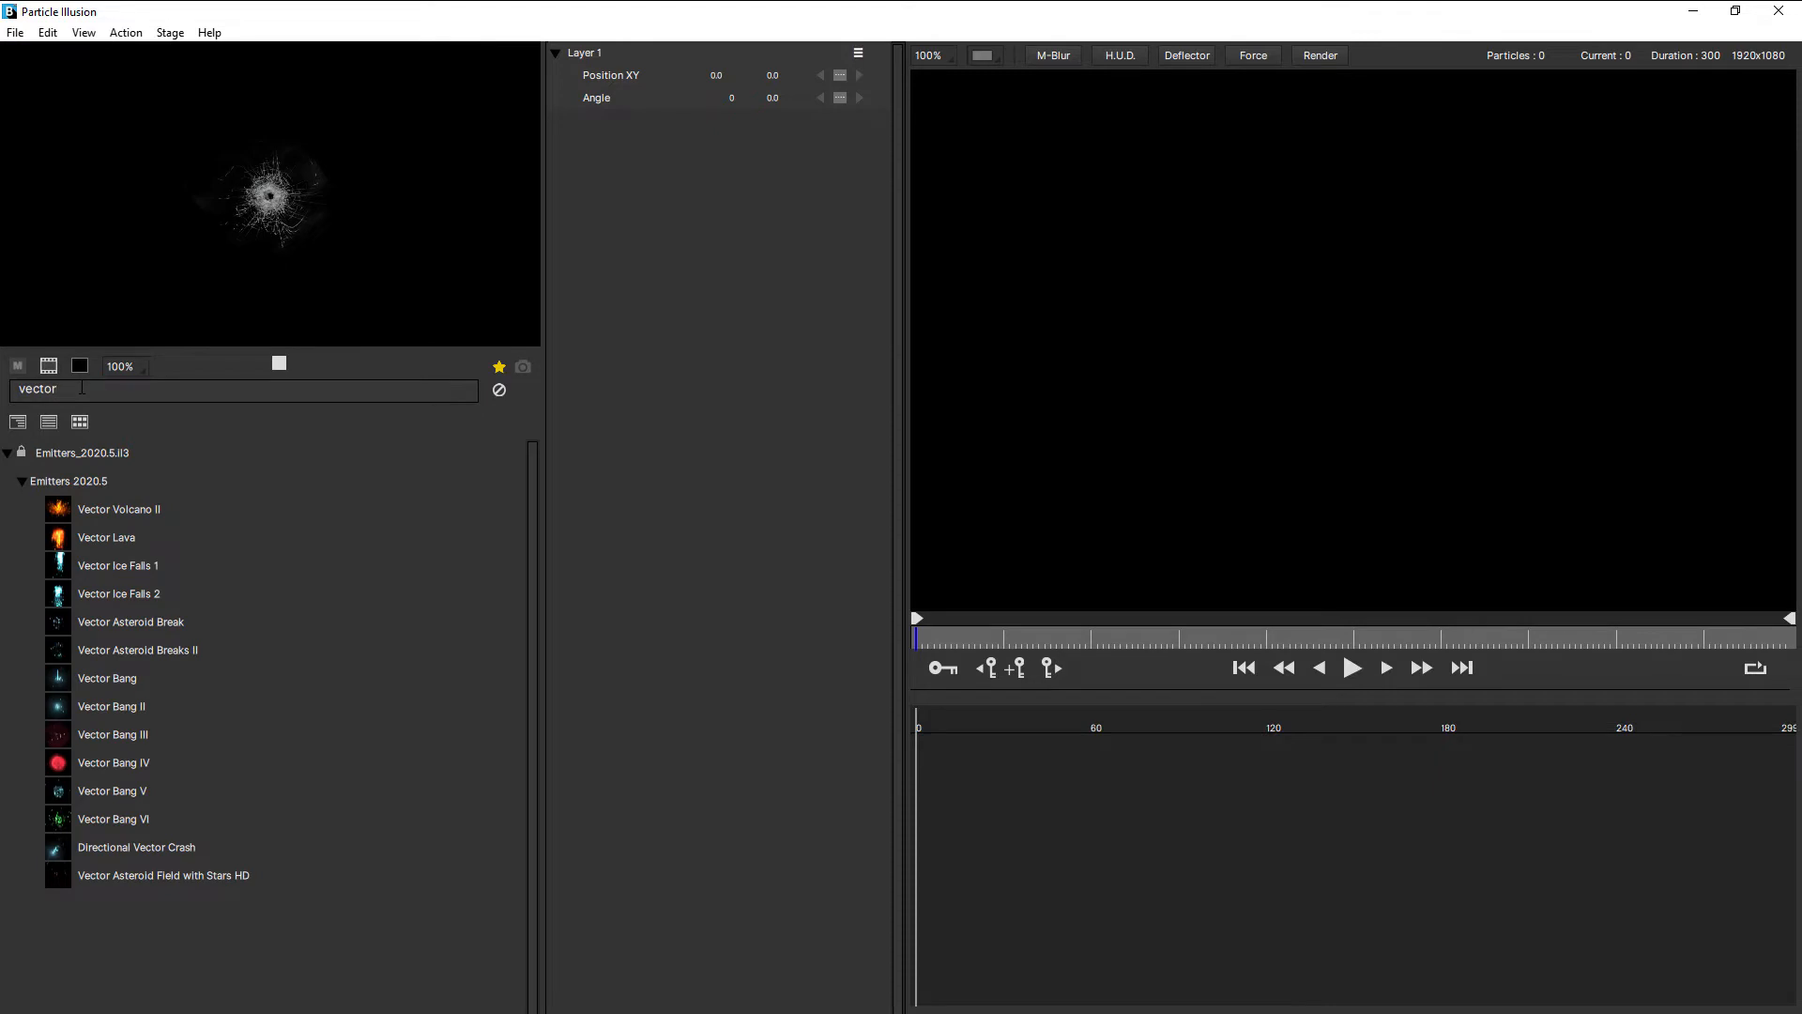
left_click(100, 682)
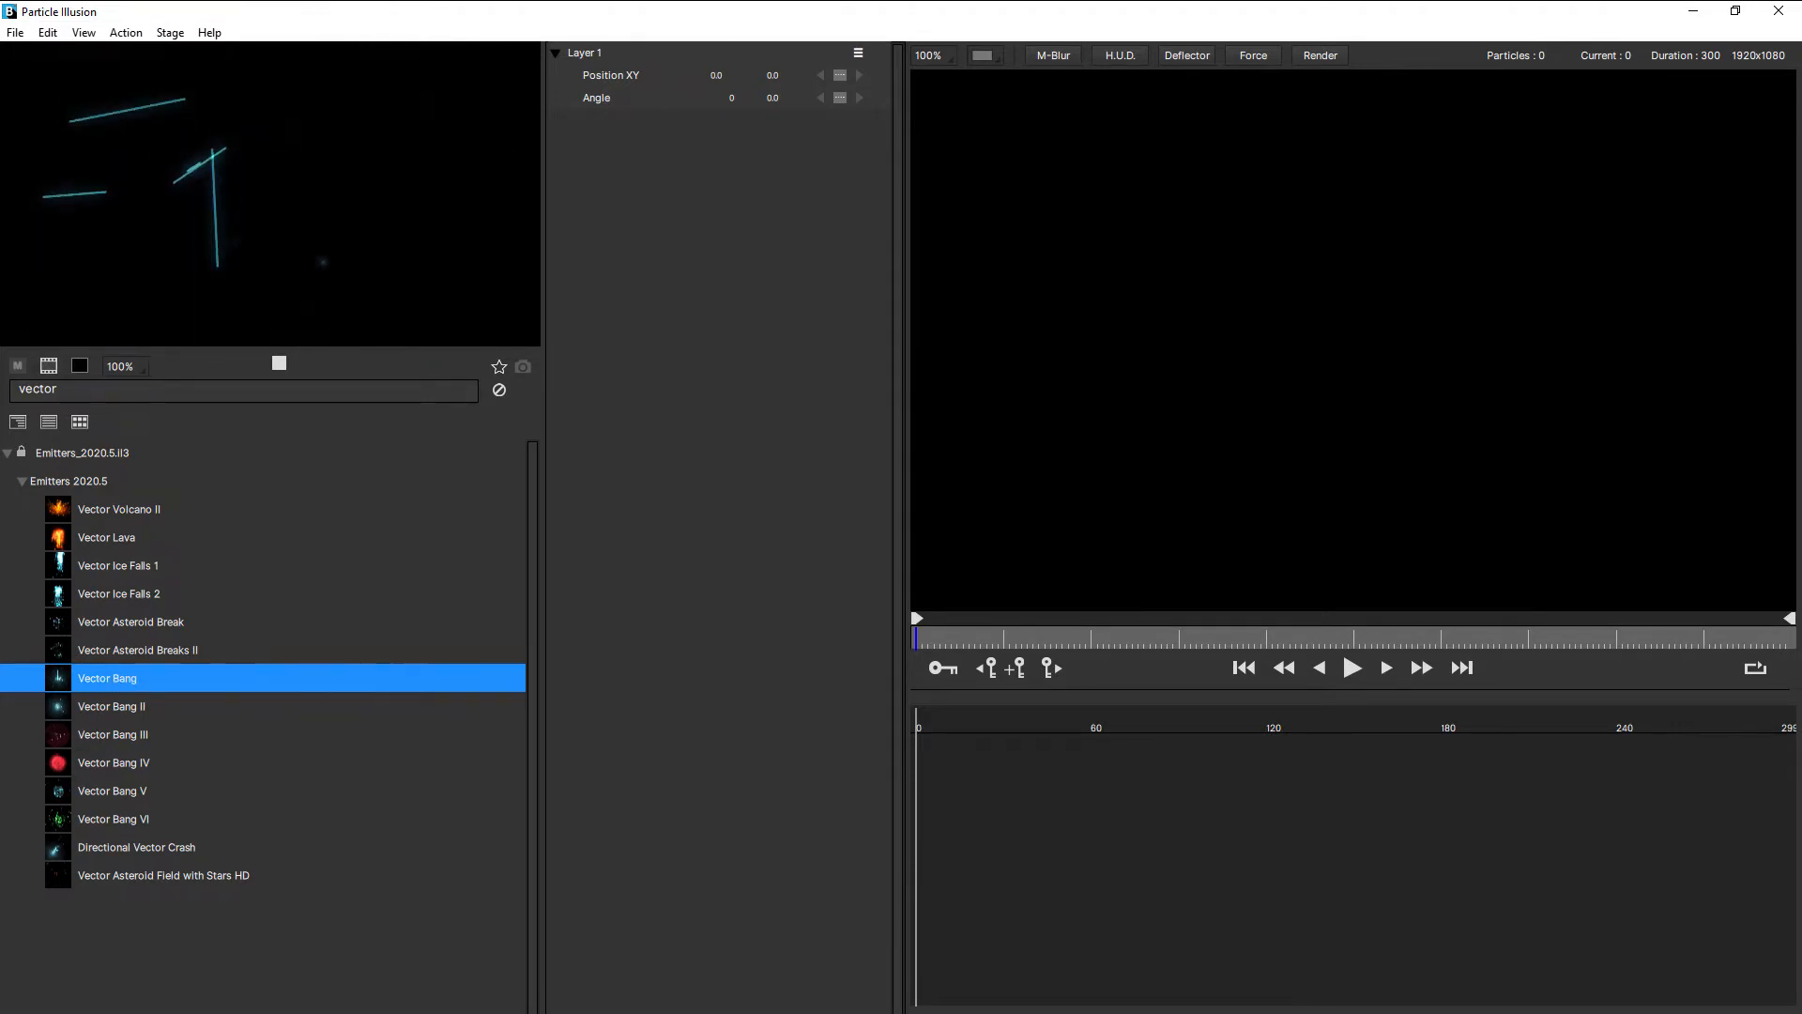
left_click(500, 367)
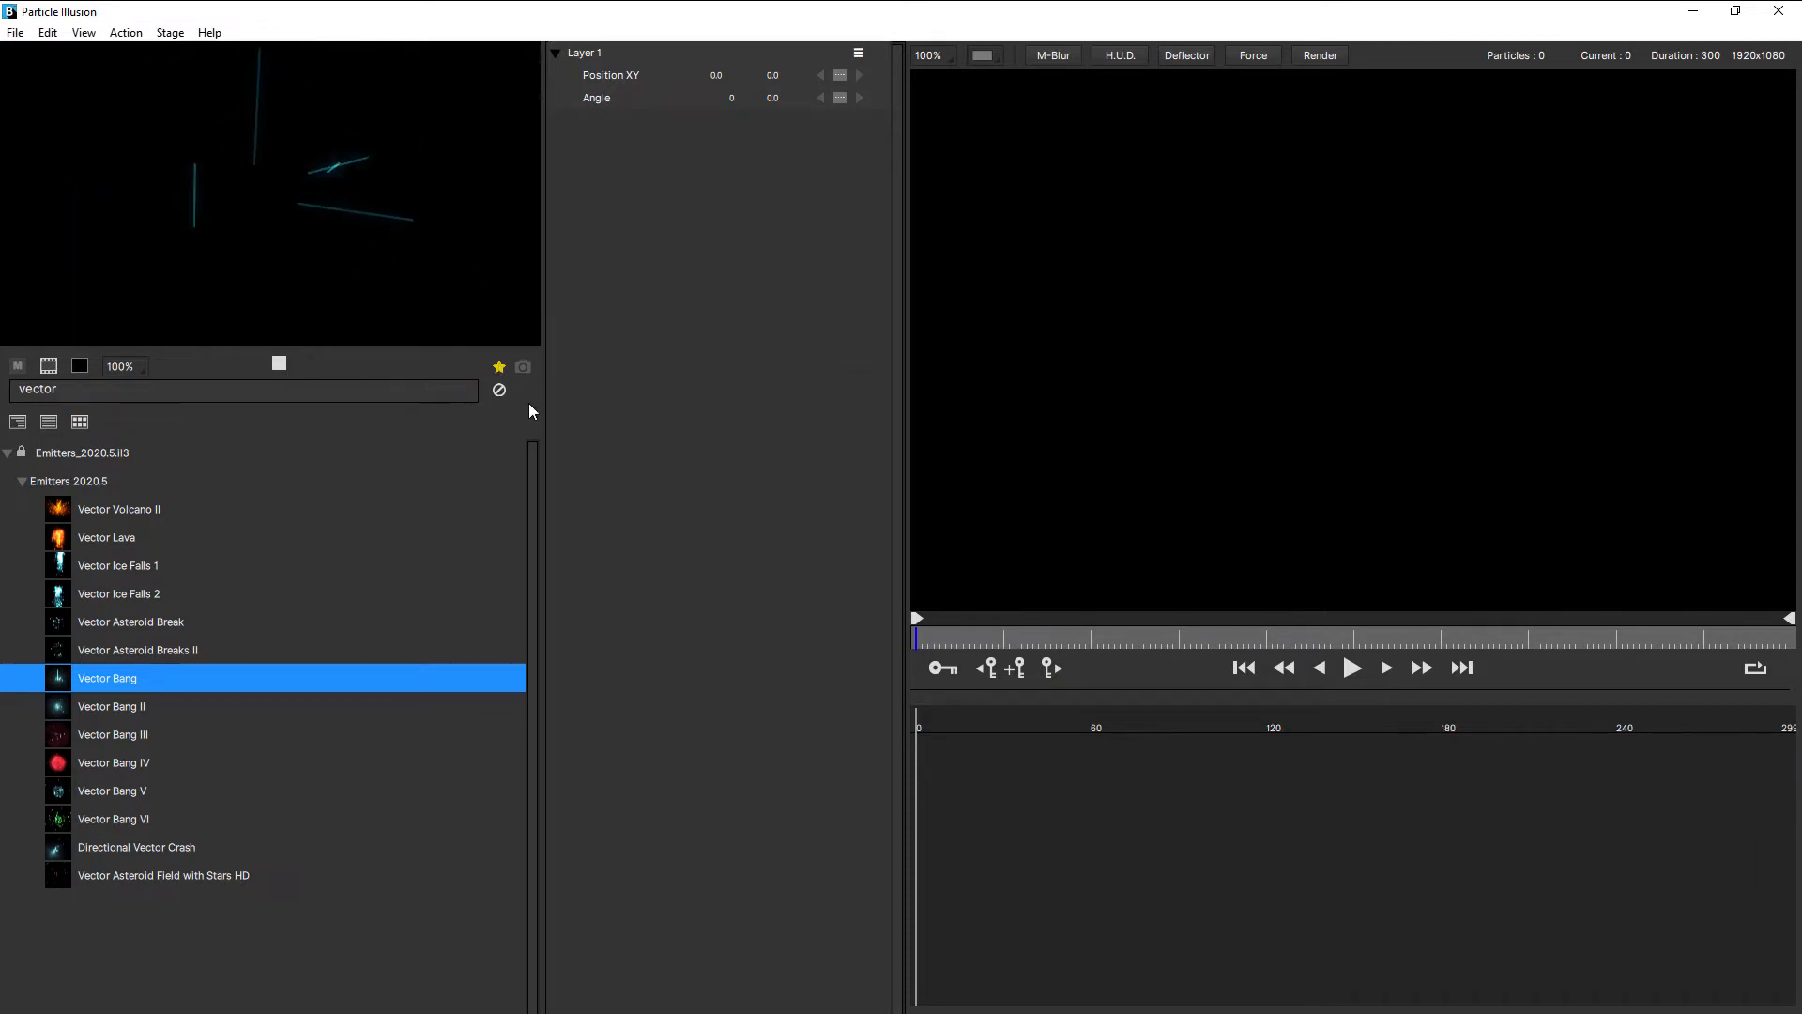
Clear the emitter search and show all favorites as a grid with slightly larger thumbnails, with the emitter preview stopped
left_click(498, 390)
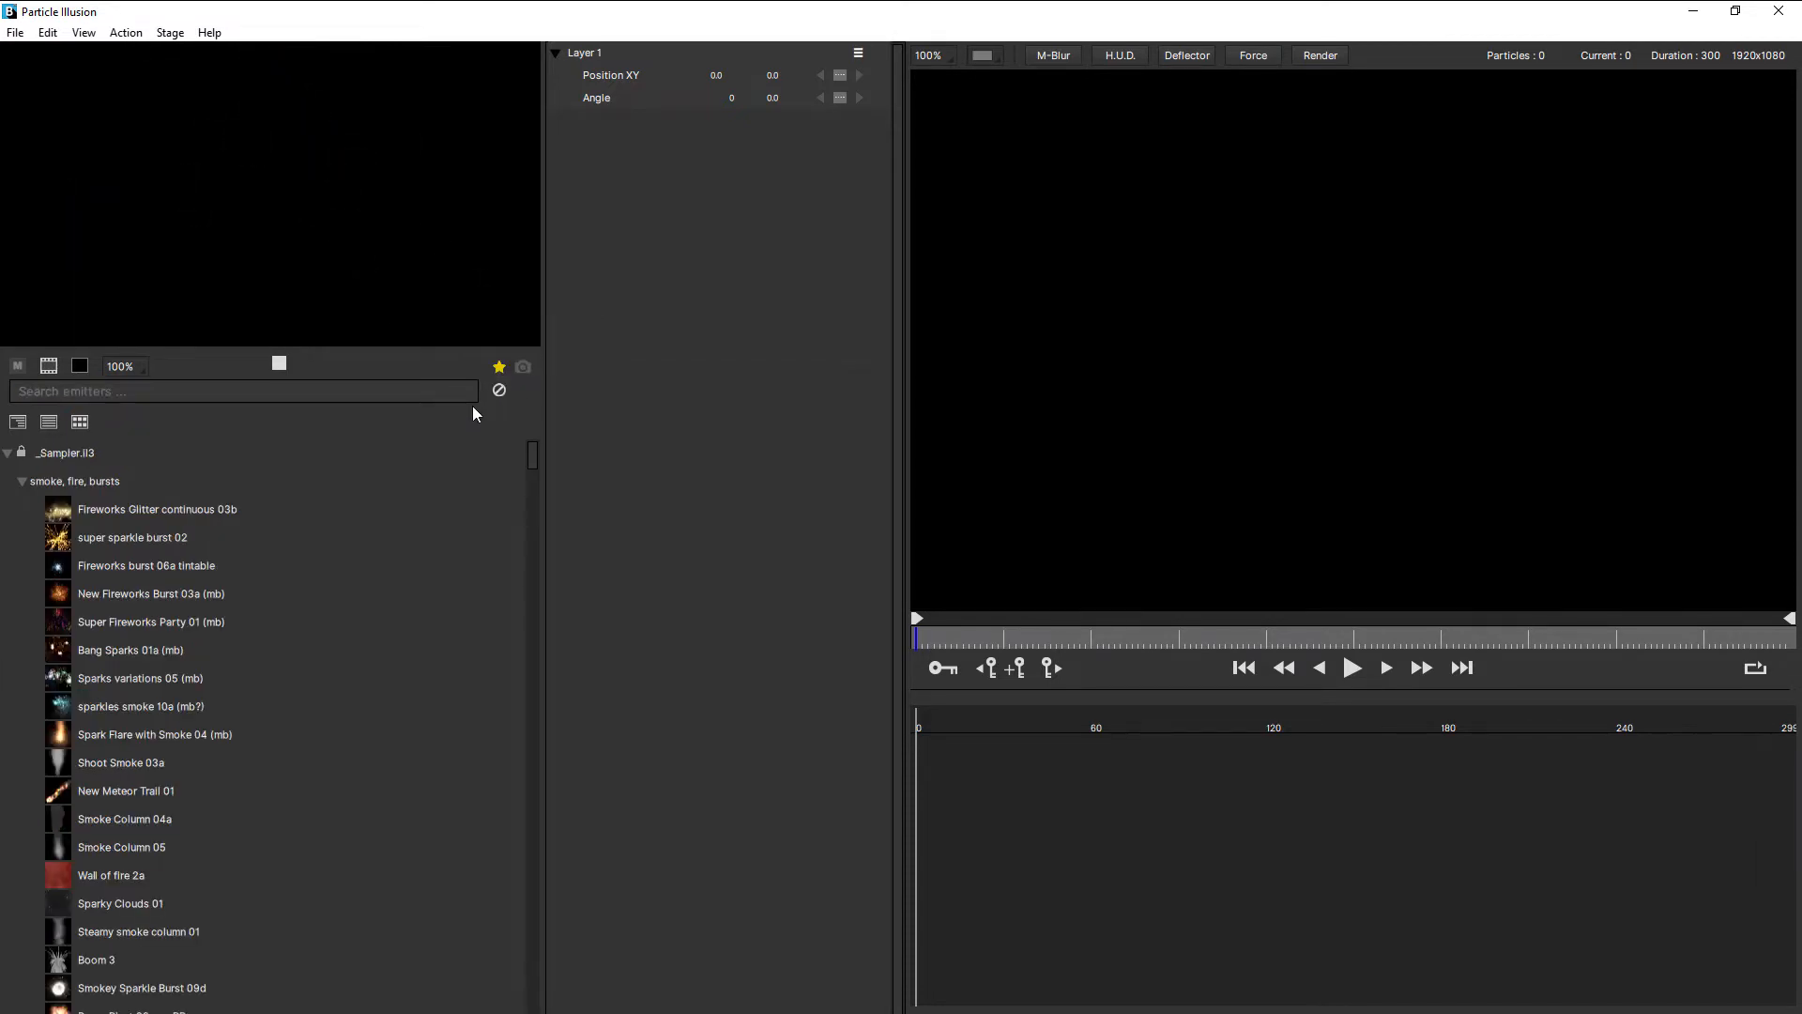
left_click(51, 422)
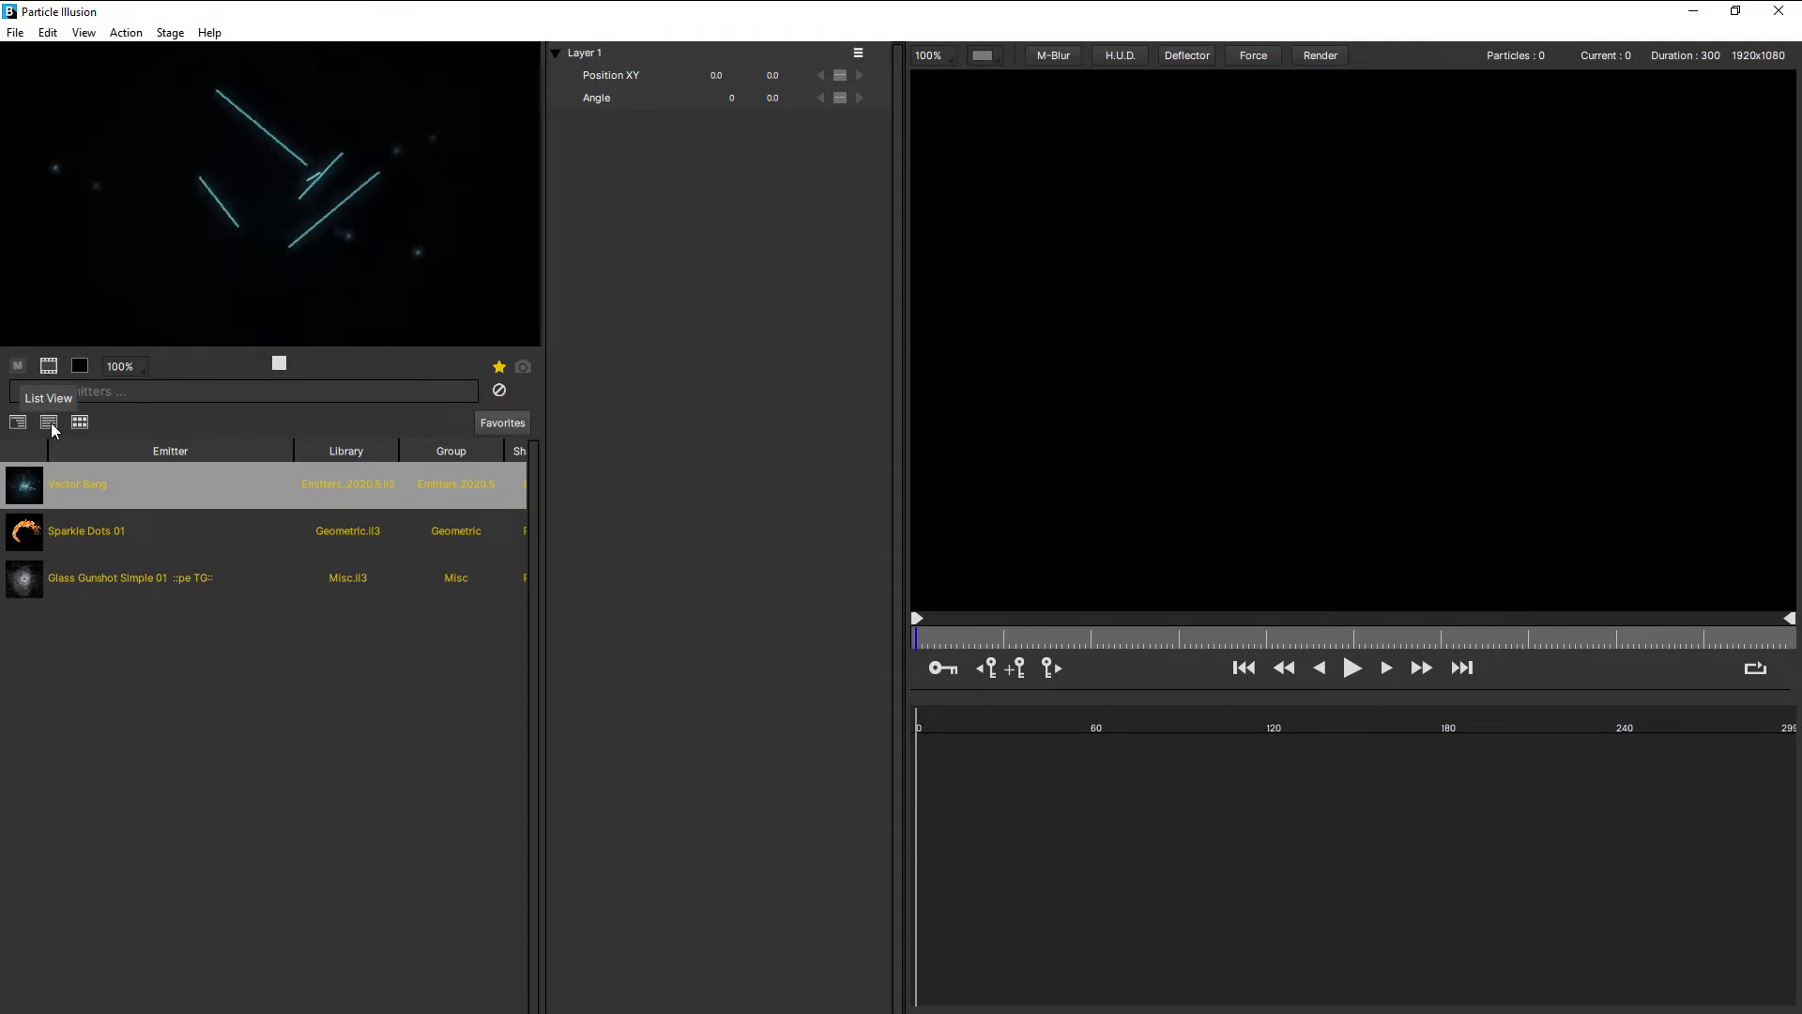
left_click(80, 423)
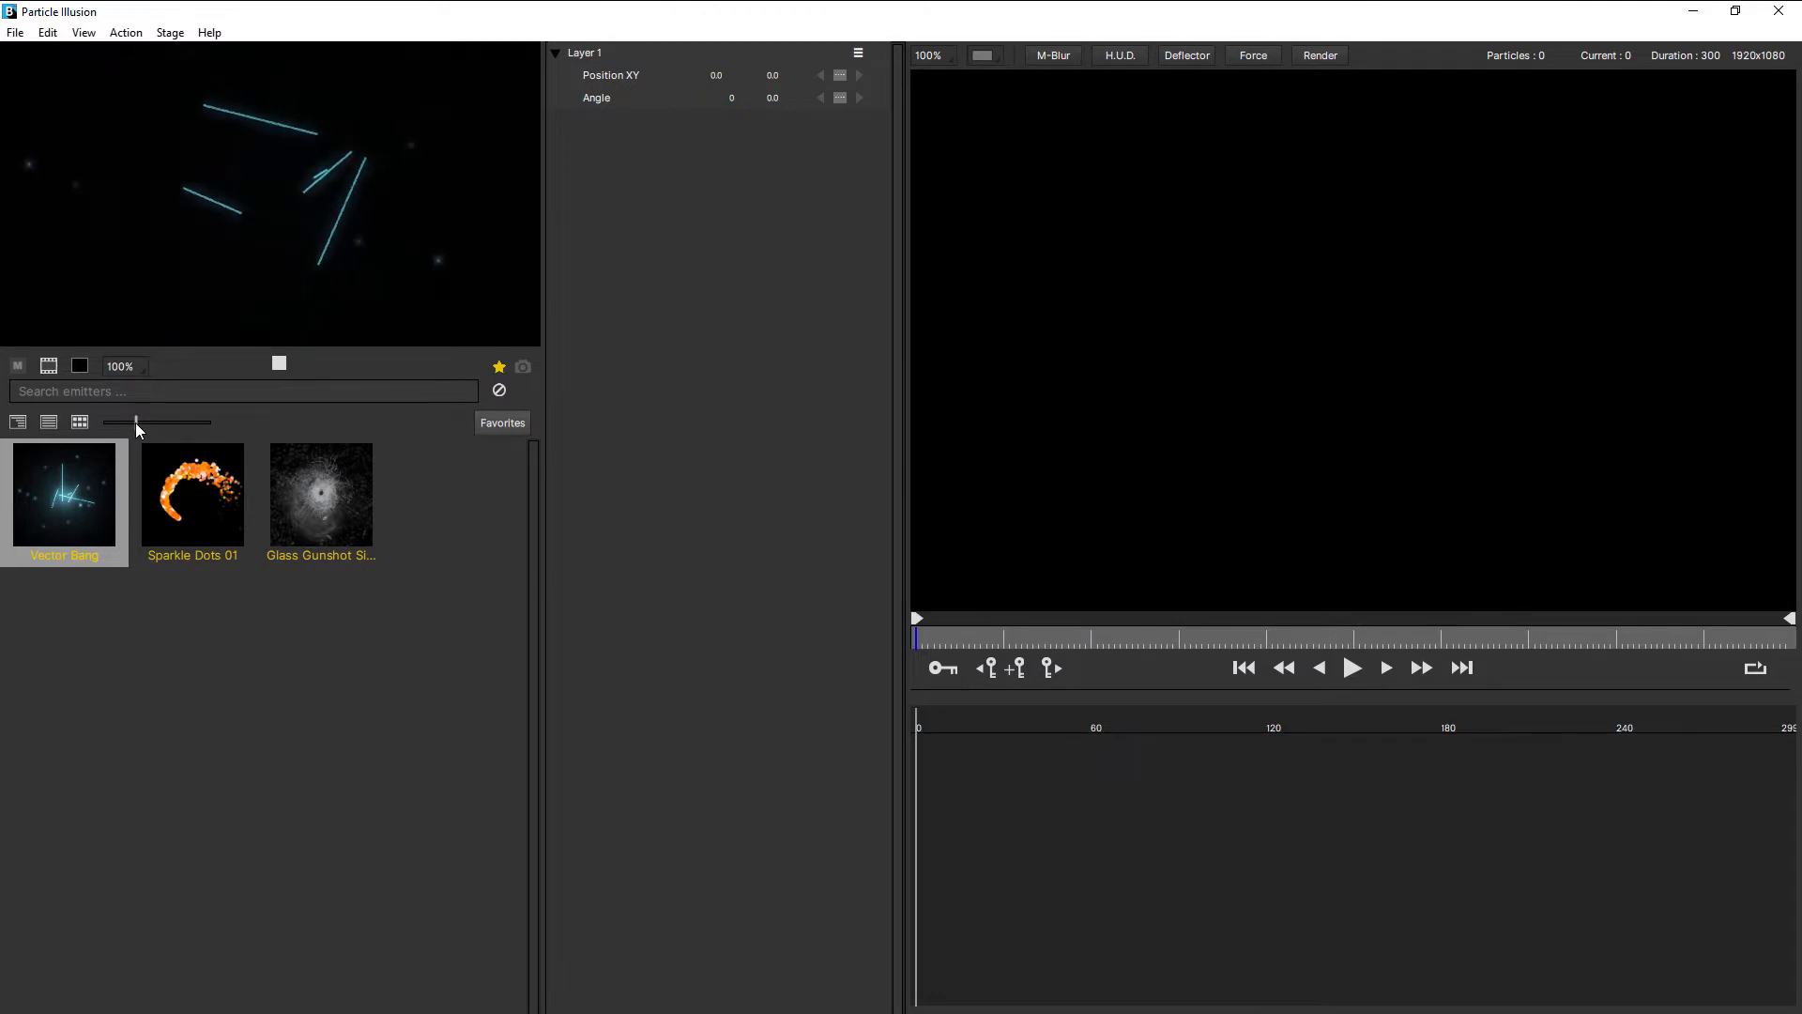
mouse_move(135, 422)
left_mouse_down()
mouse_move(166, 421)
mouse_move(150, 430)
left_mouse_up()
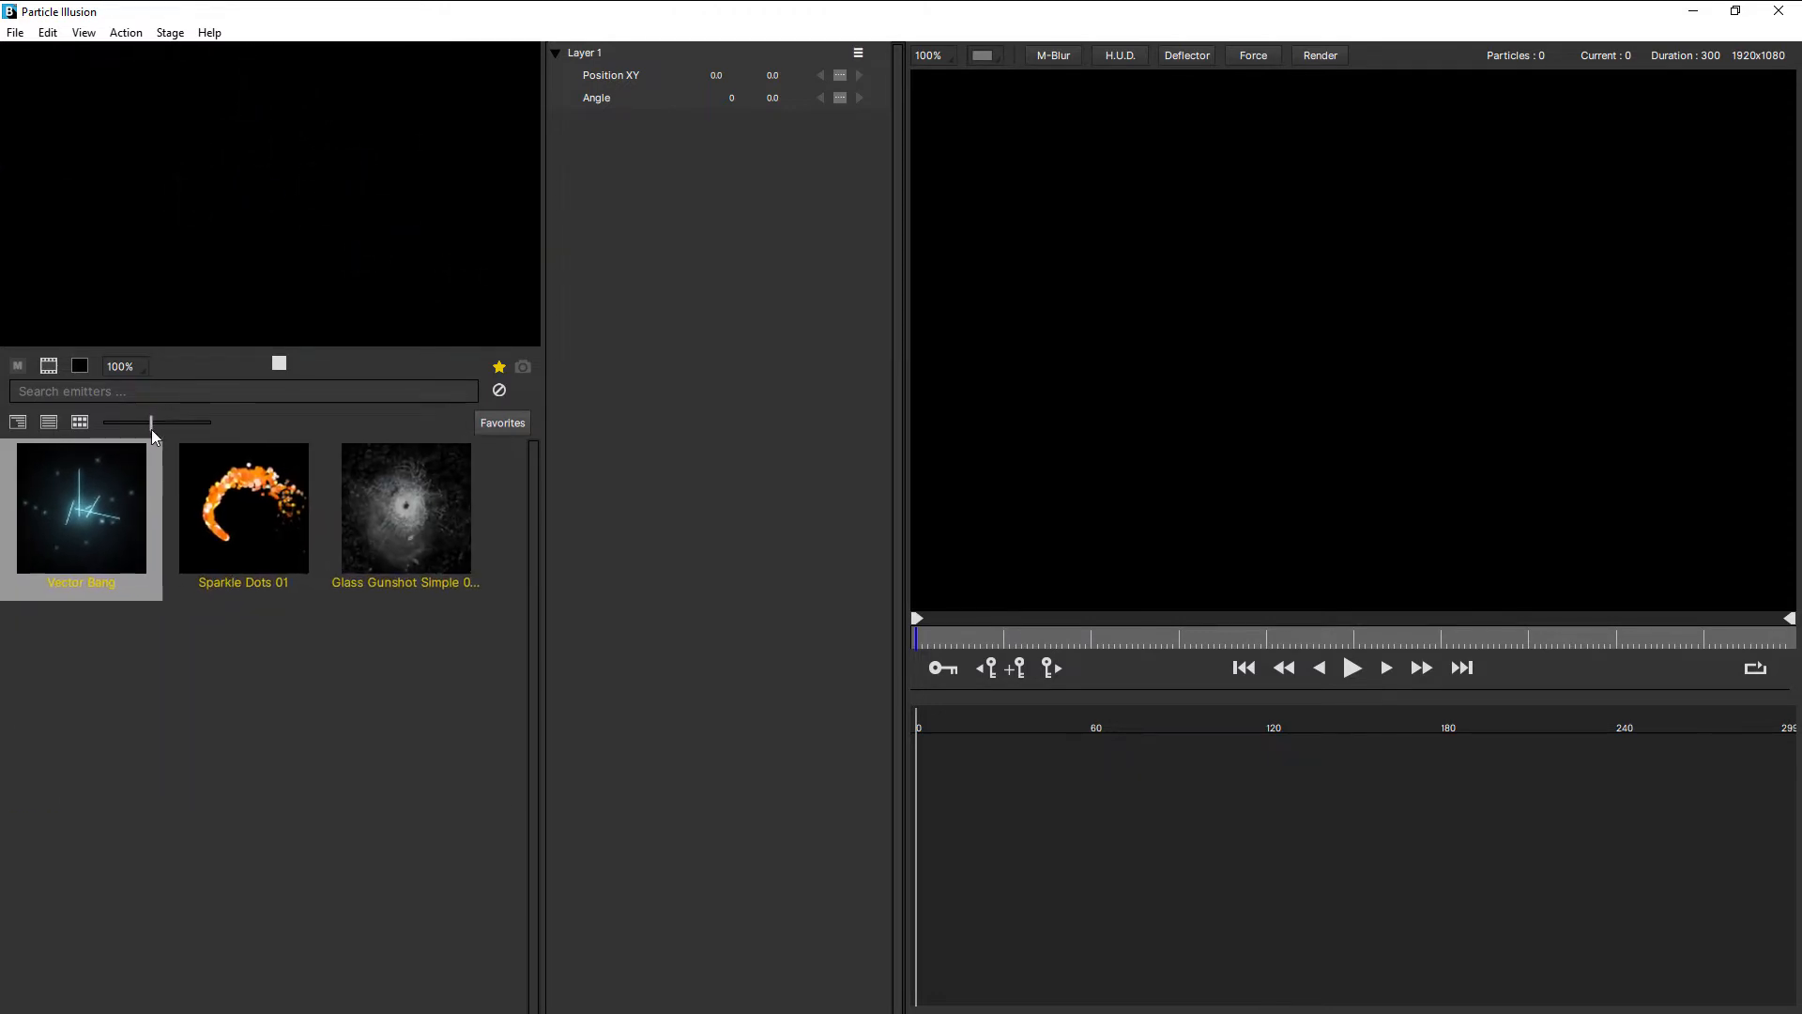
left_click(280, 362)
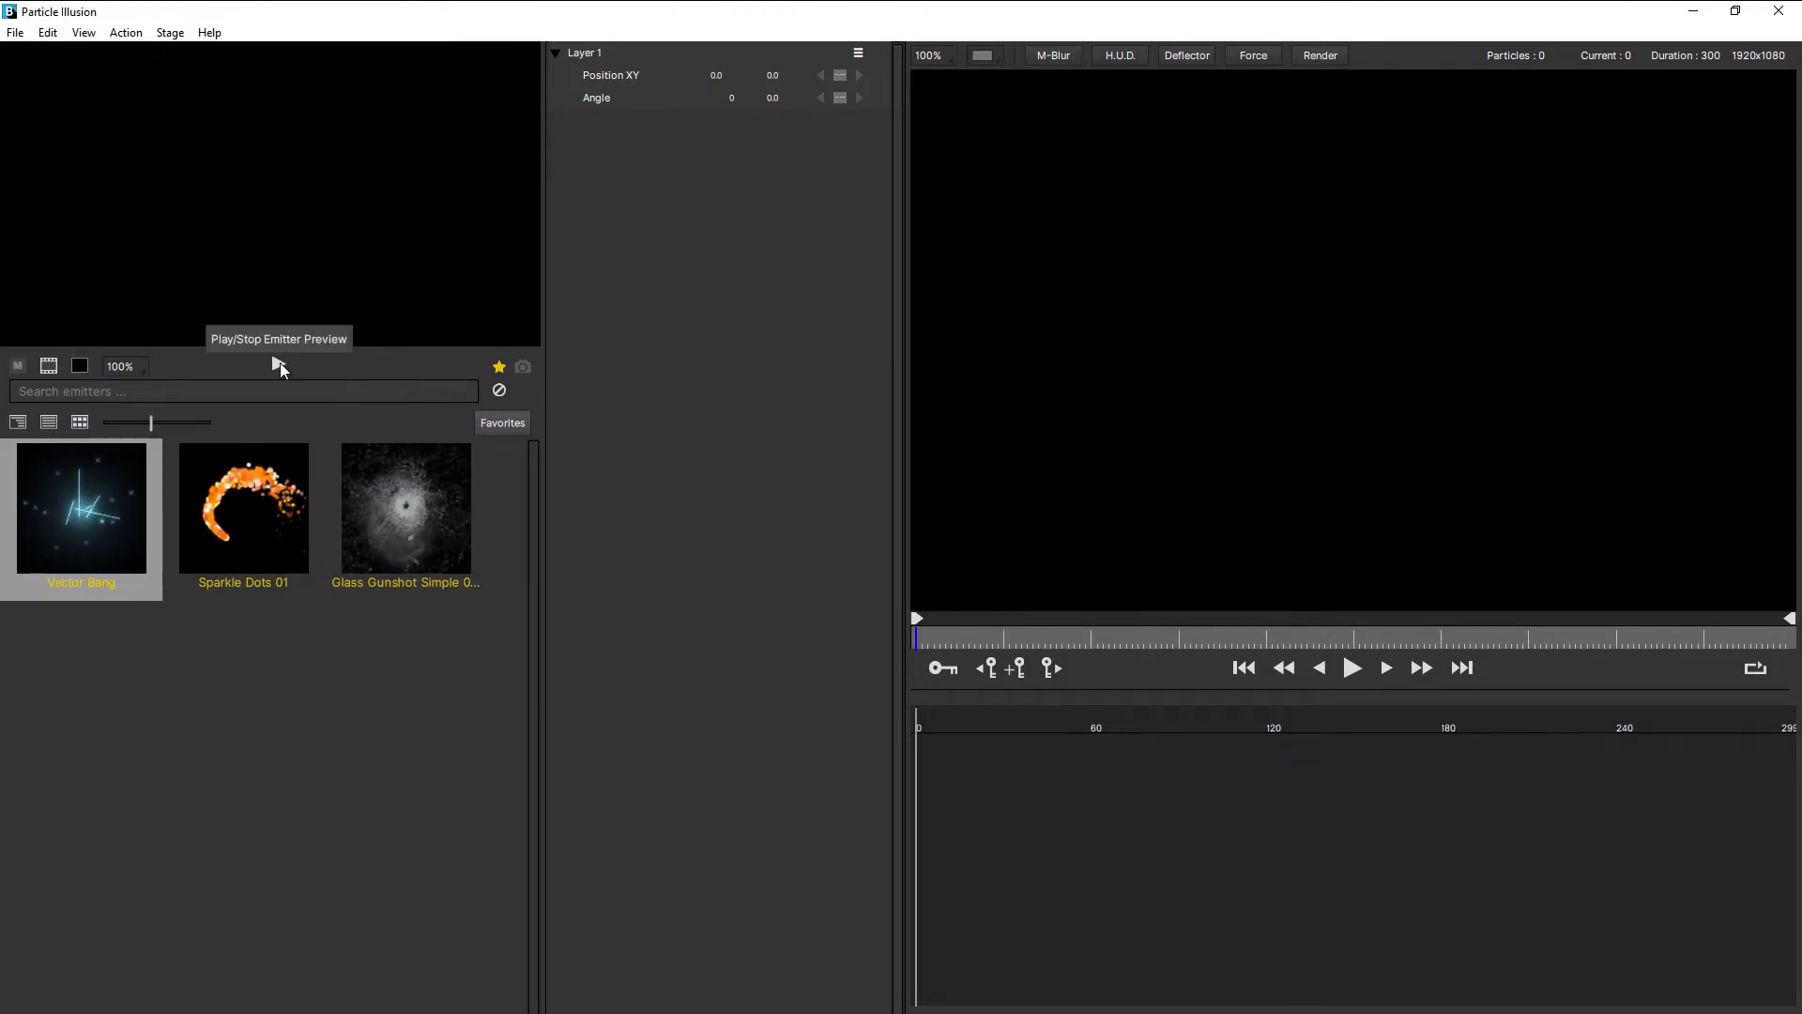
Collapse the _Sampler and Abstract libraries in tree view, and search the emitters for "custom"
left_click(19, 425)
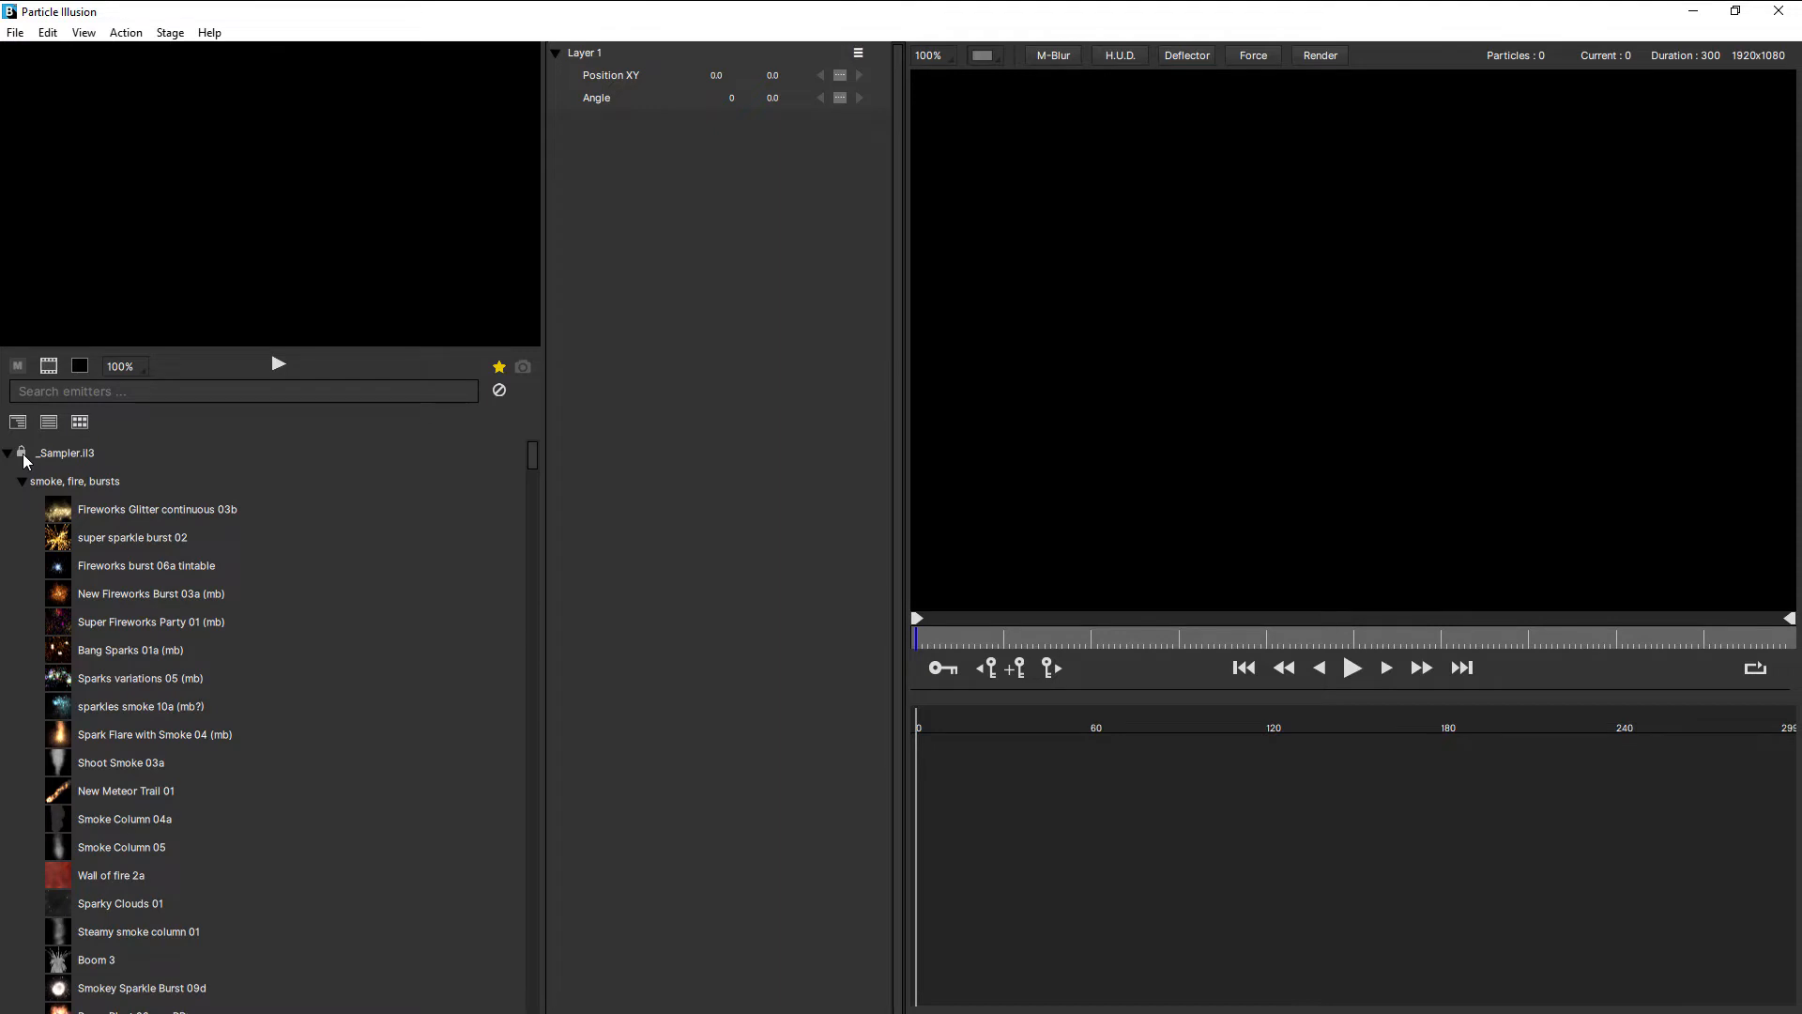
left_click(7, 452)
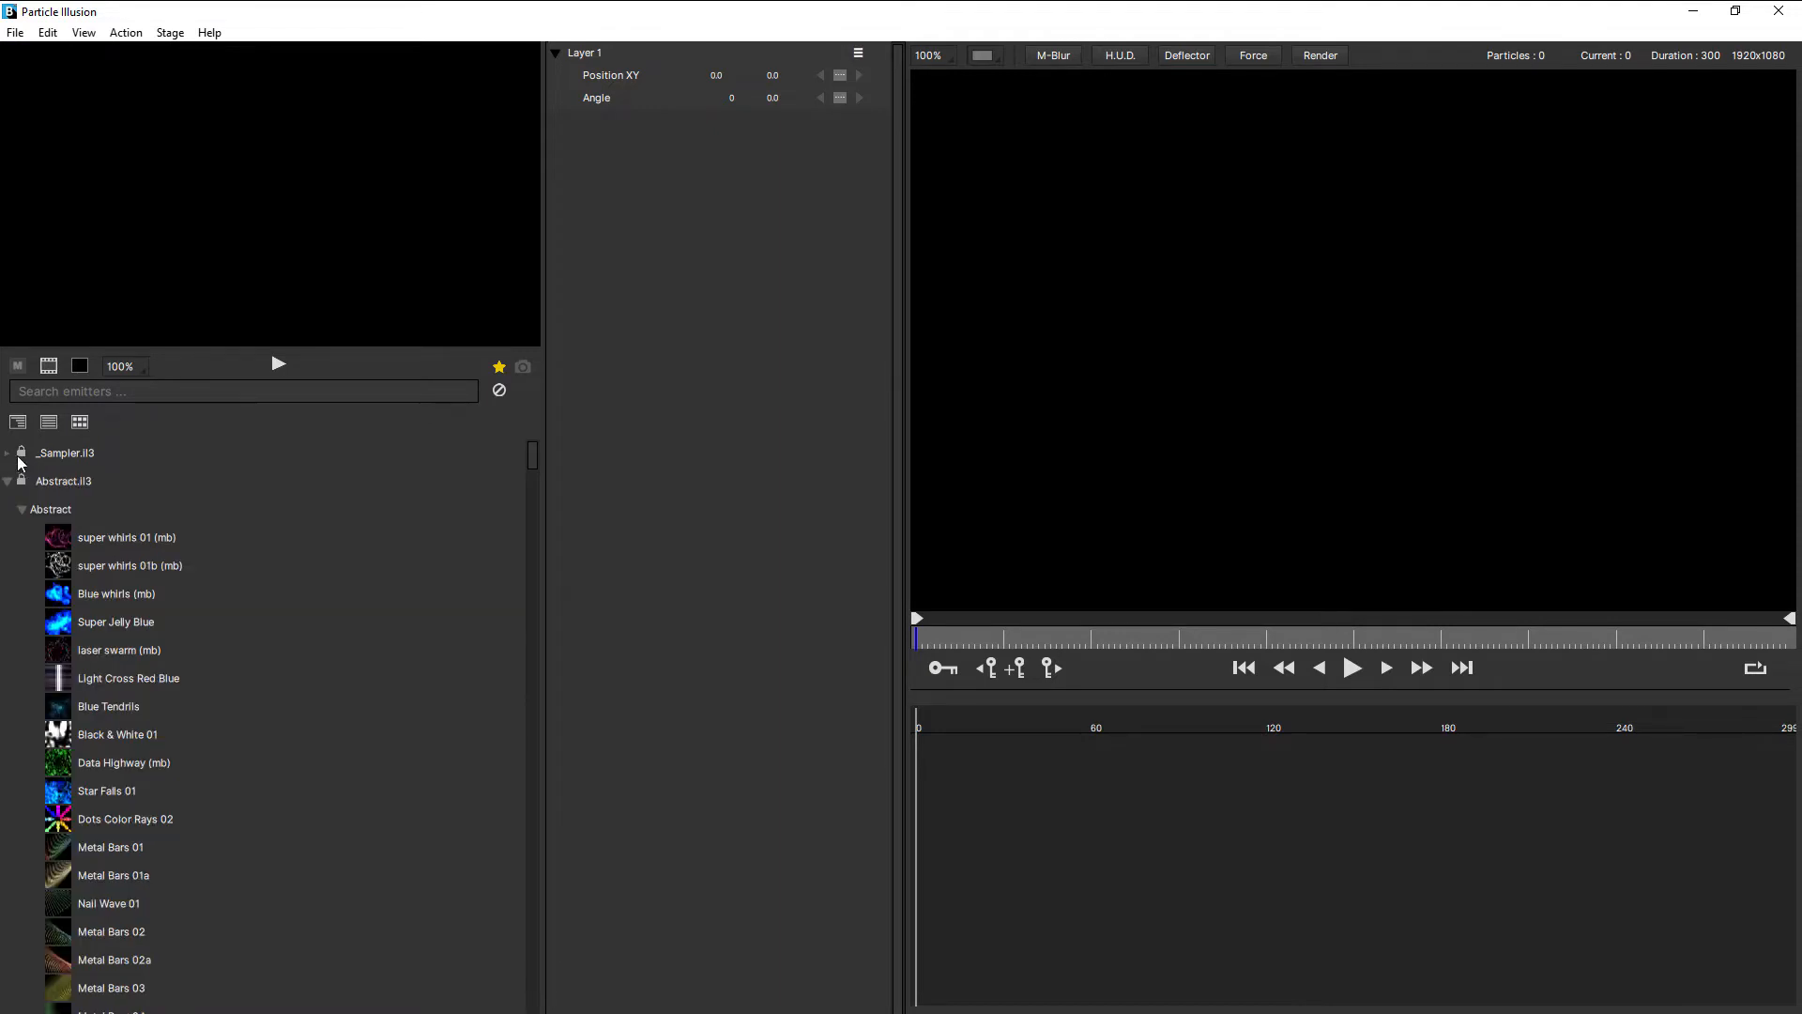
left_click(6, 481)
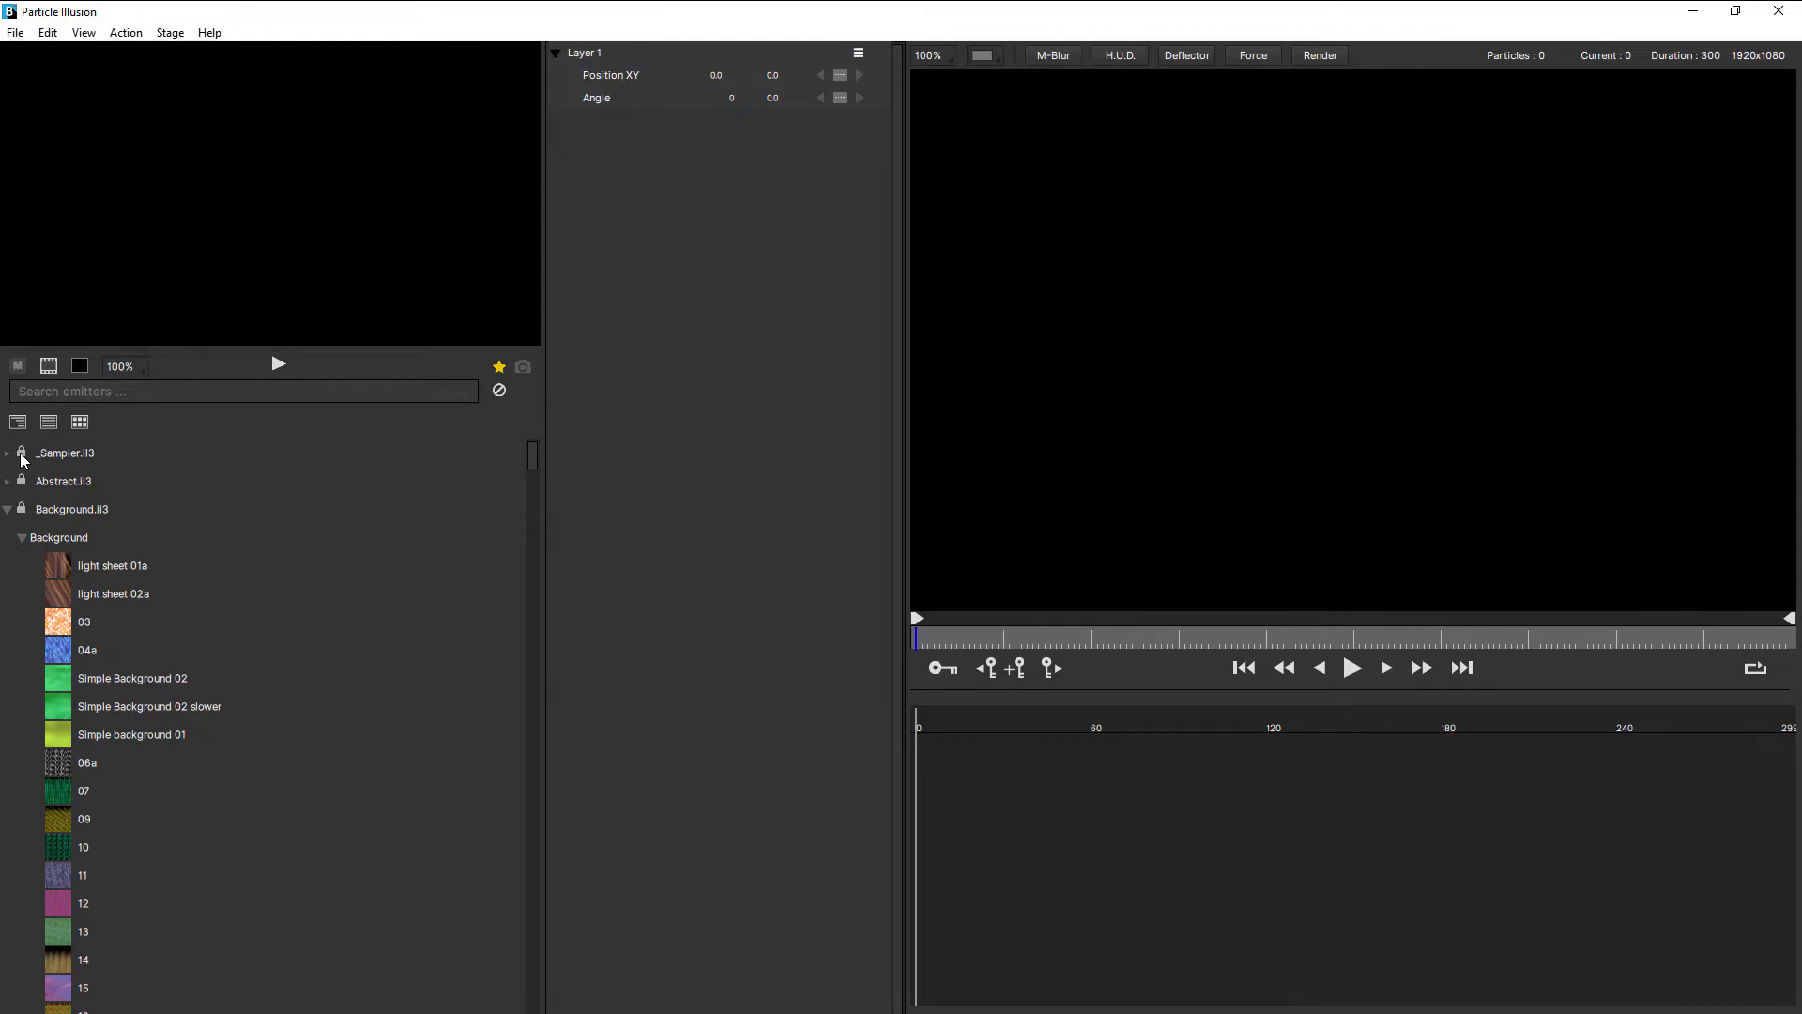
left_click(78, 392)
type("custom")
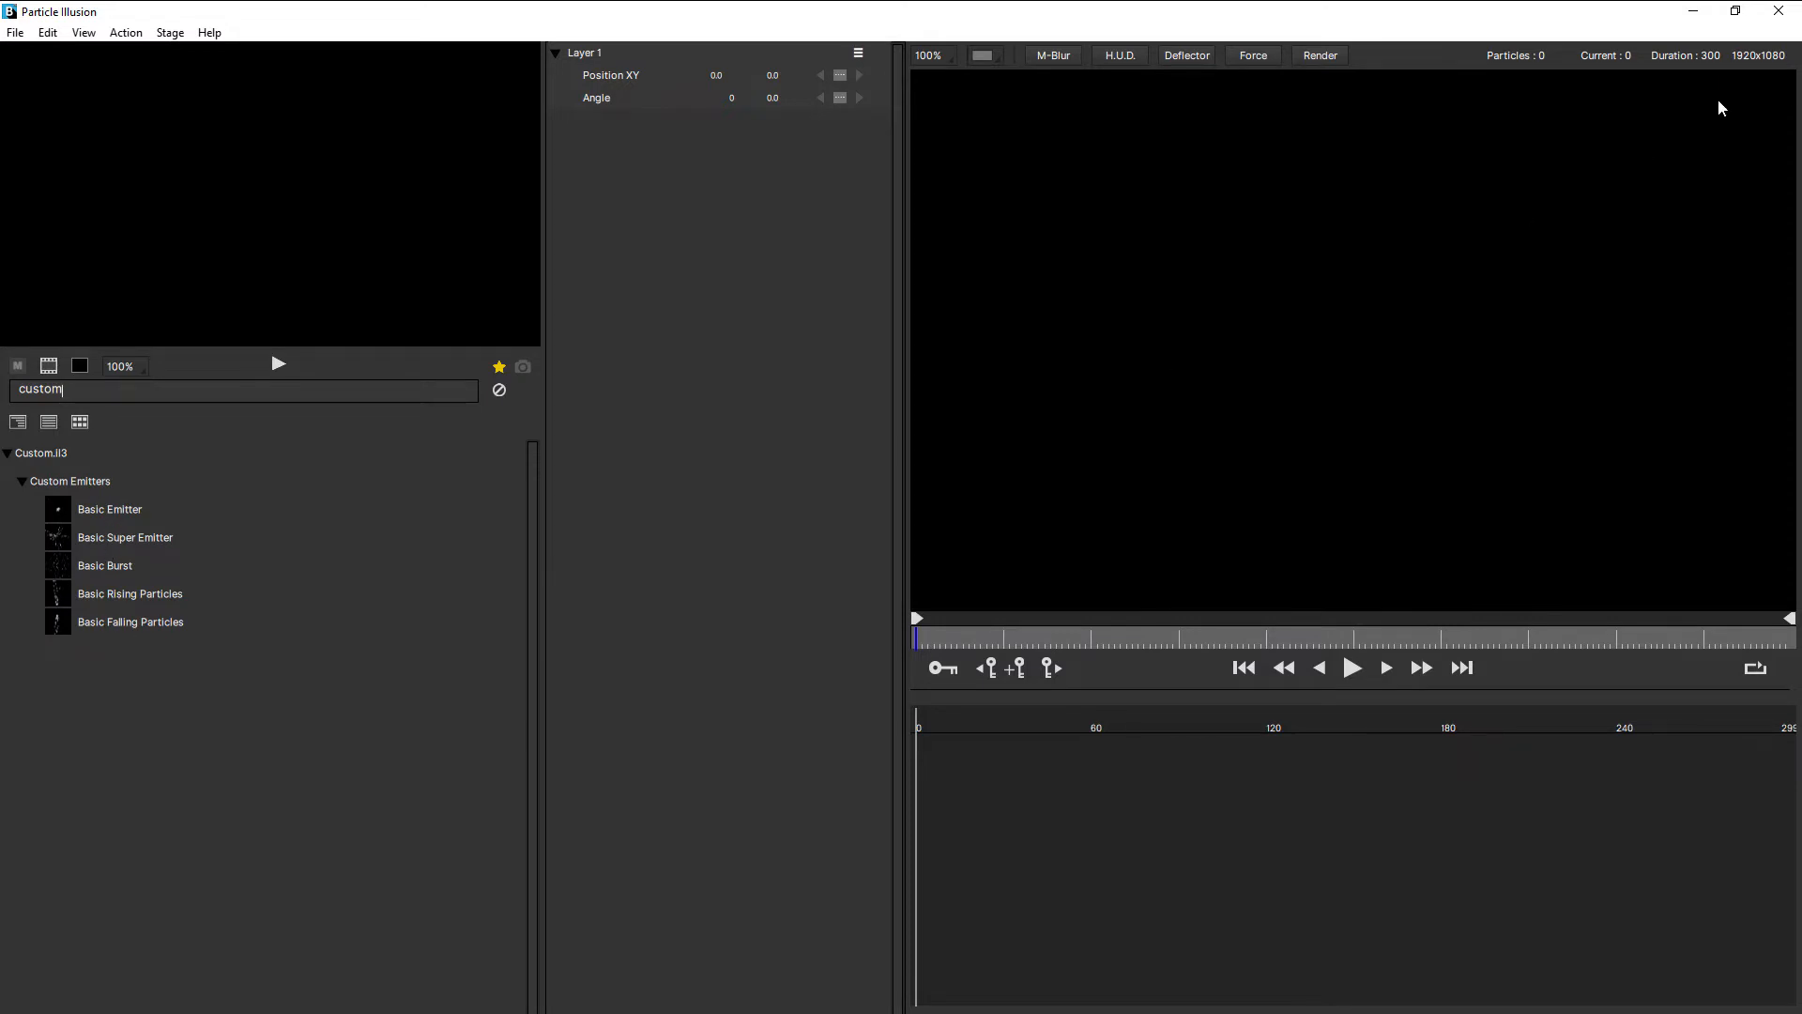
Switch to File Explorer and duplicate Custom.il3 inside the UserEmitterLibraries folder
left_click(1694, 12)
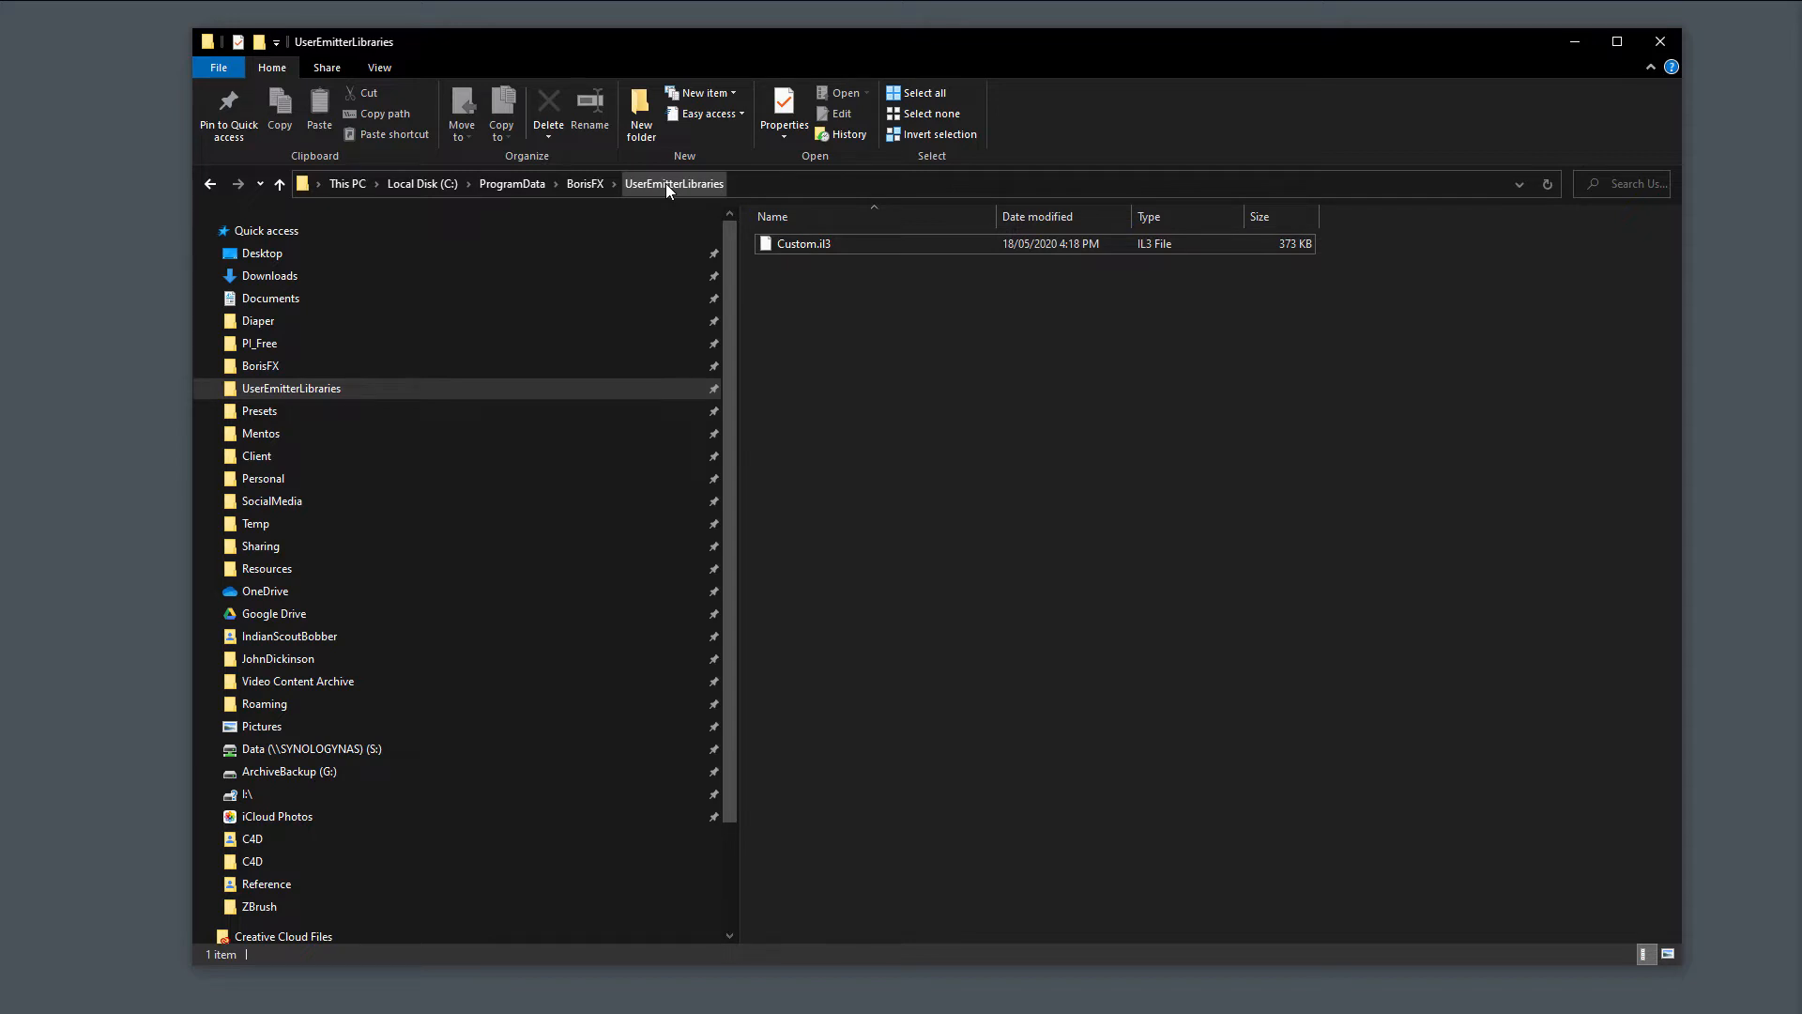
left_click(768, 245)
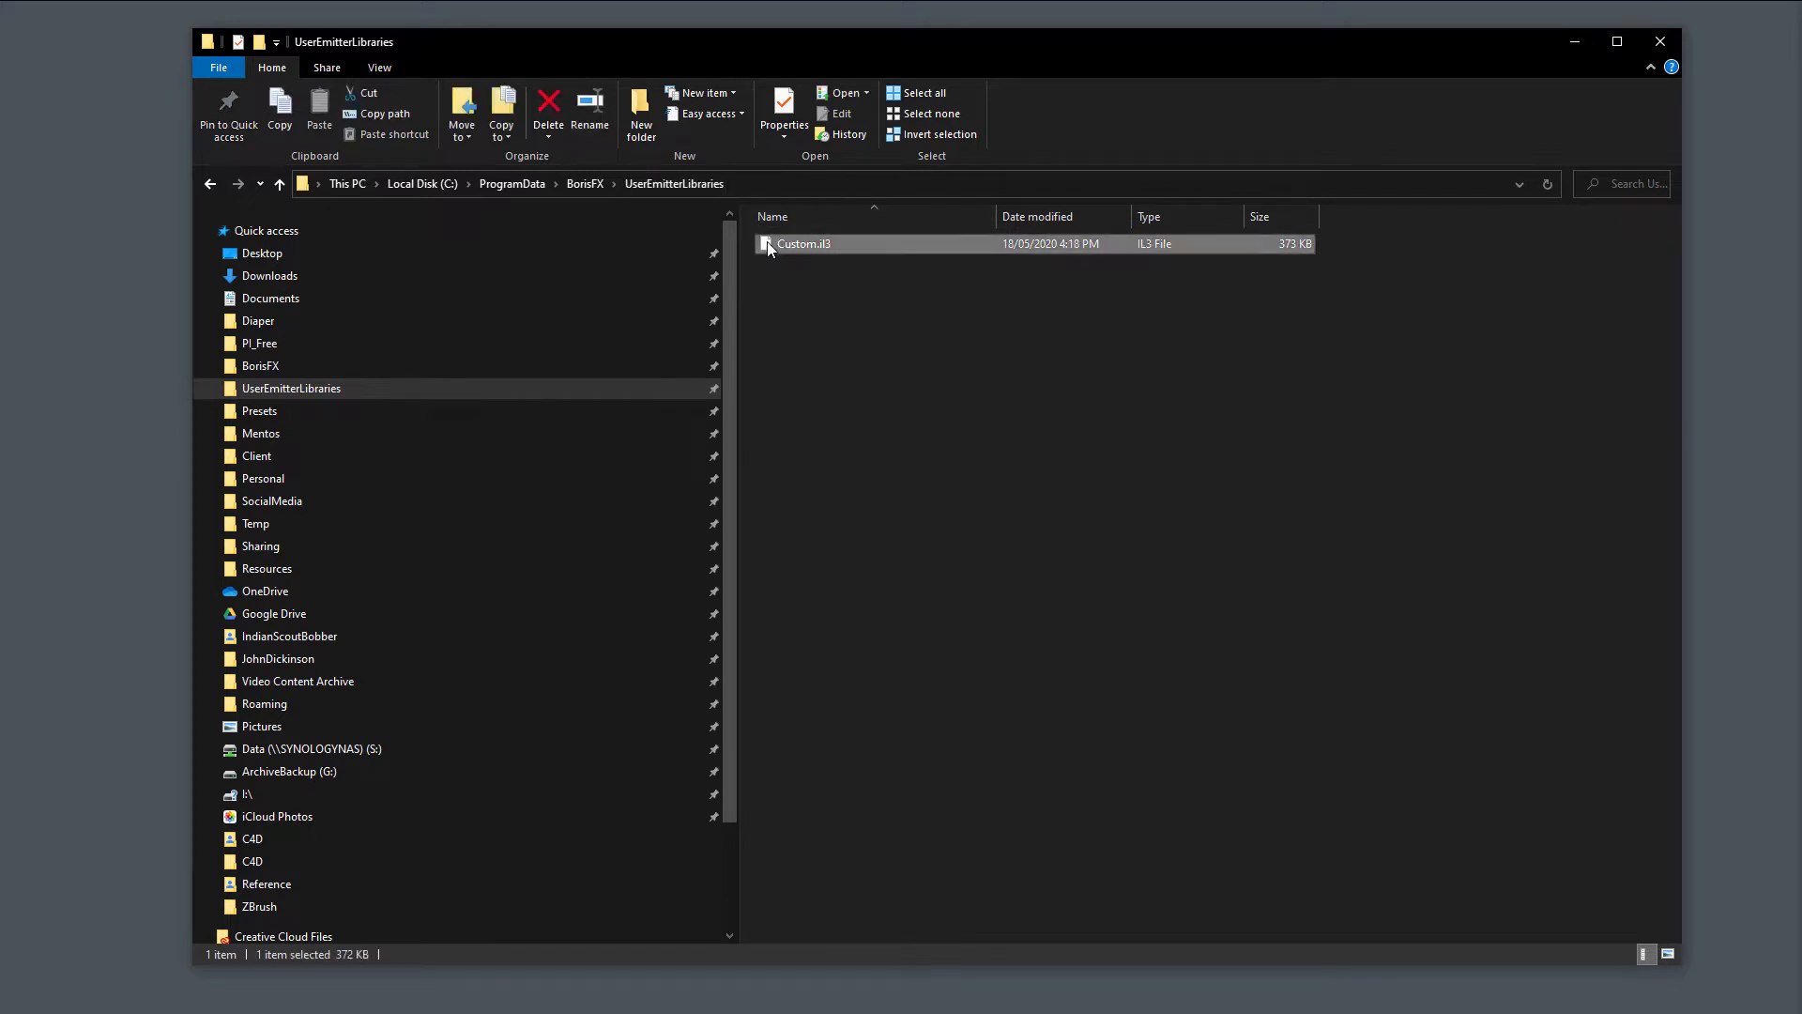
left_click_drag(768, 246, 766, 282)
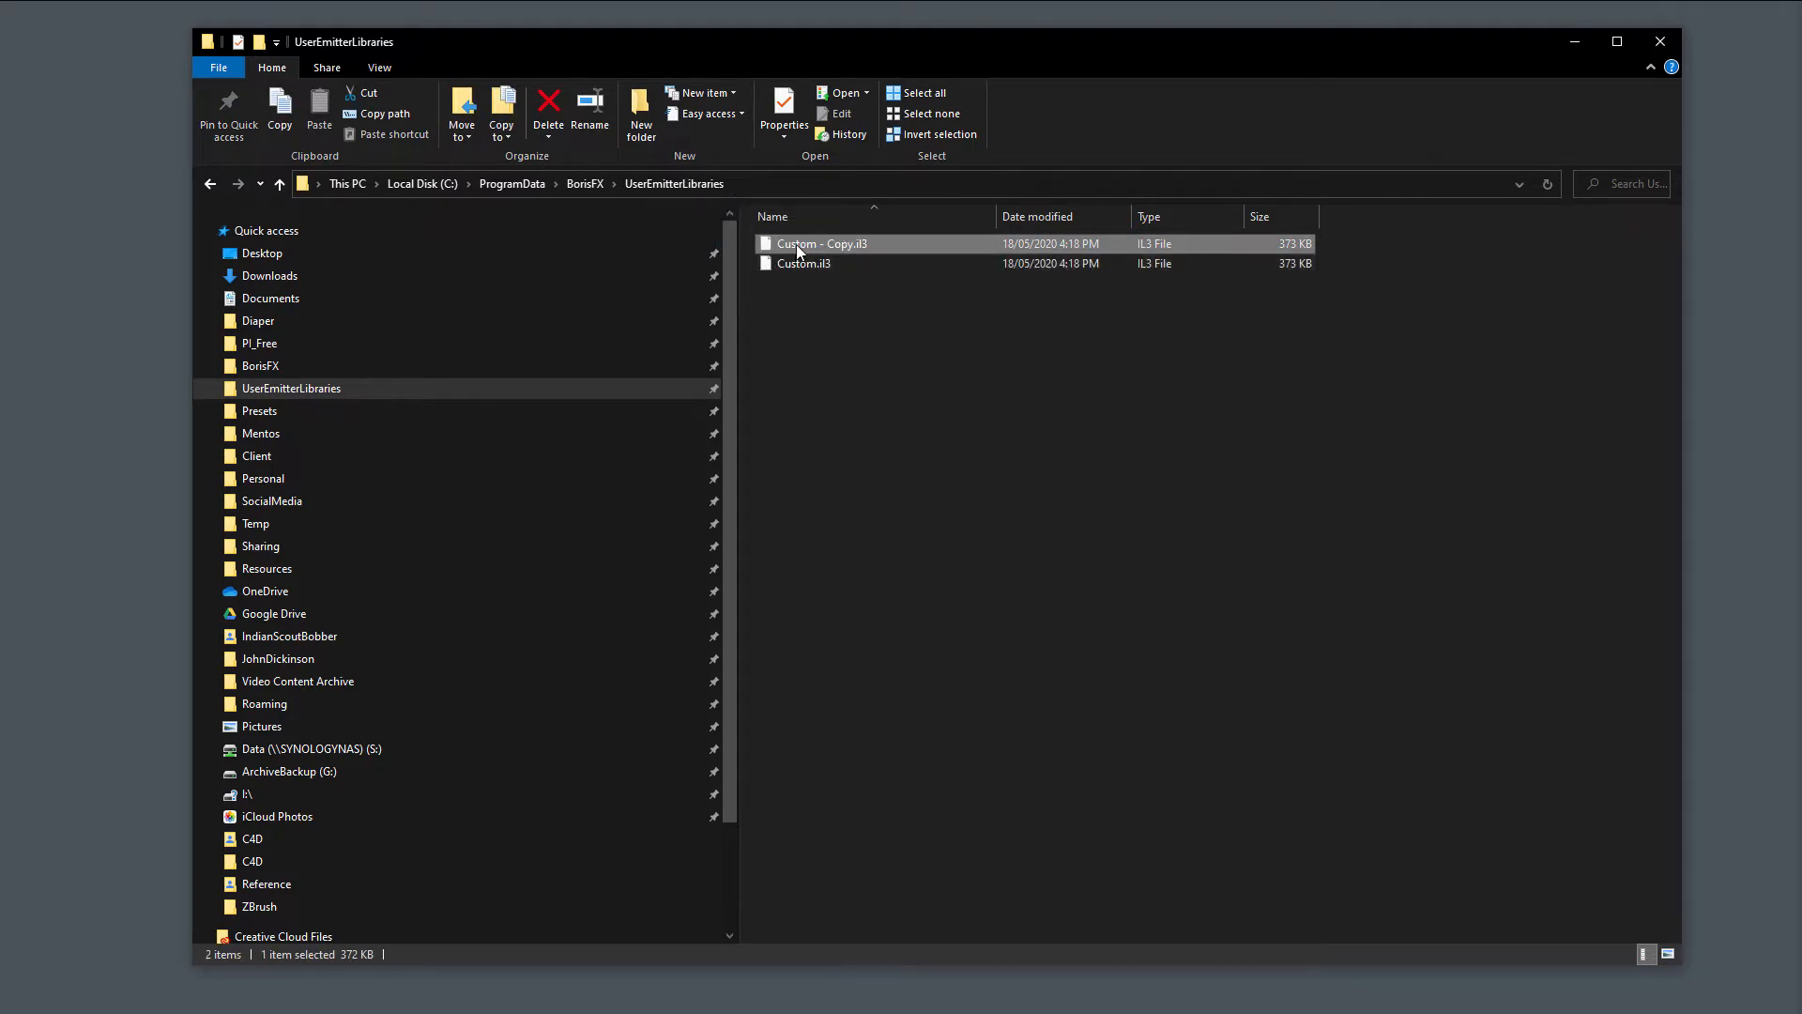
Rename the copied emitter library file as JD.il3
left_click(796, 244)
key("BackSpace")
type("J")
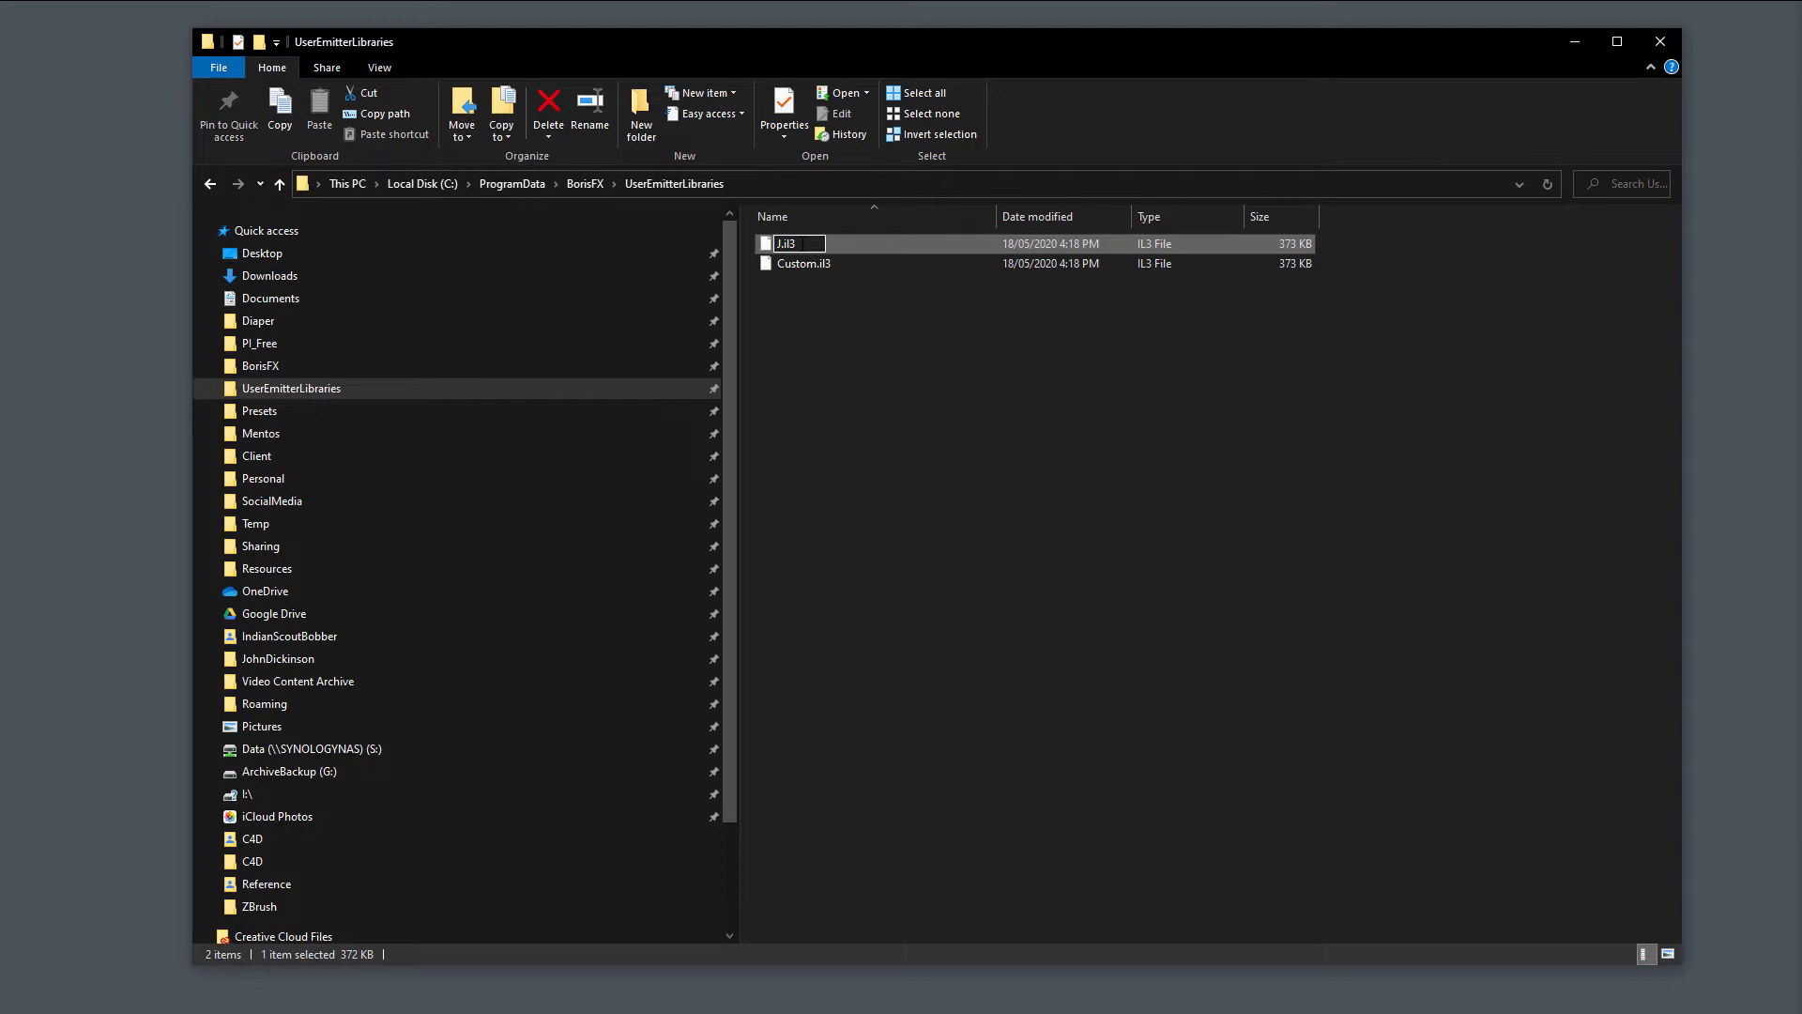
type("D")
left_click(826, 341)
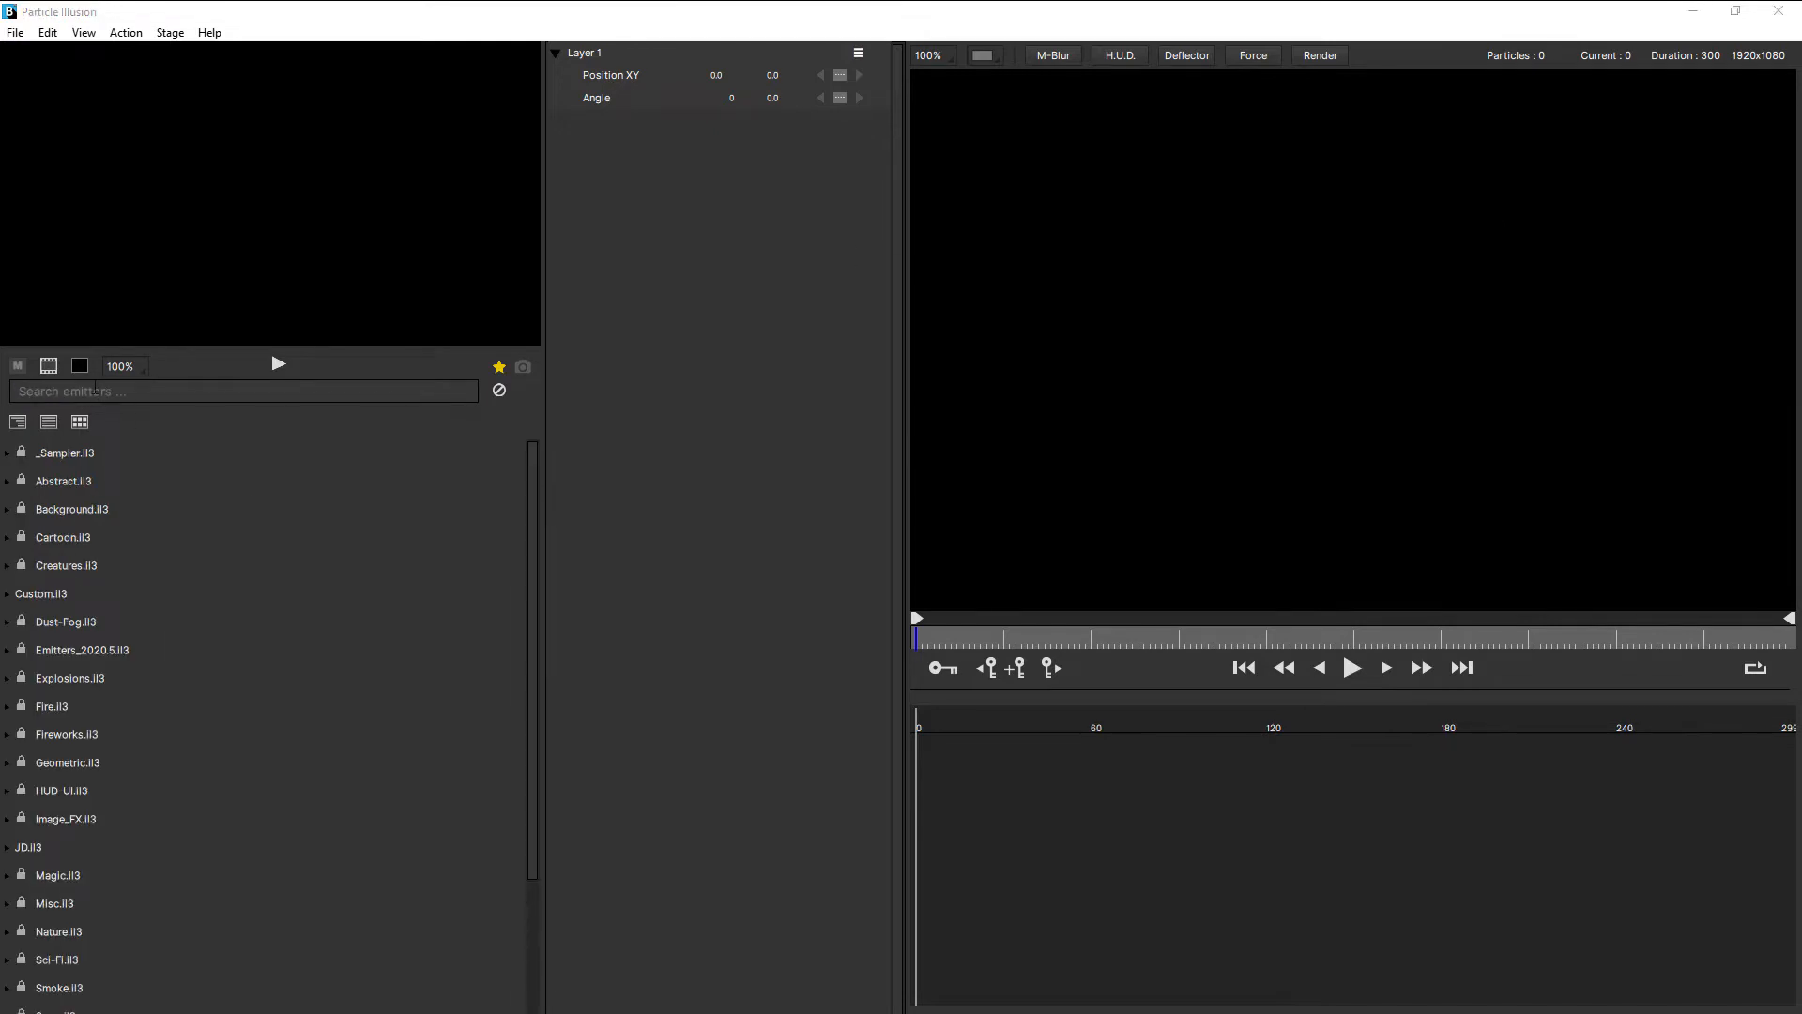
Switch back to Particle Illusion and search the emitter library for "custom"
left_click(93, 390)
type("q")
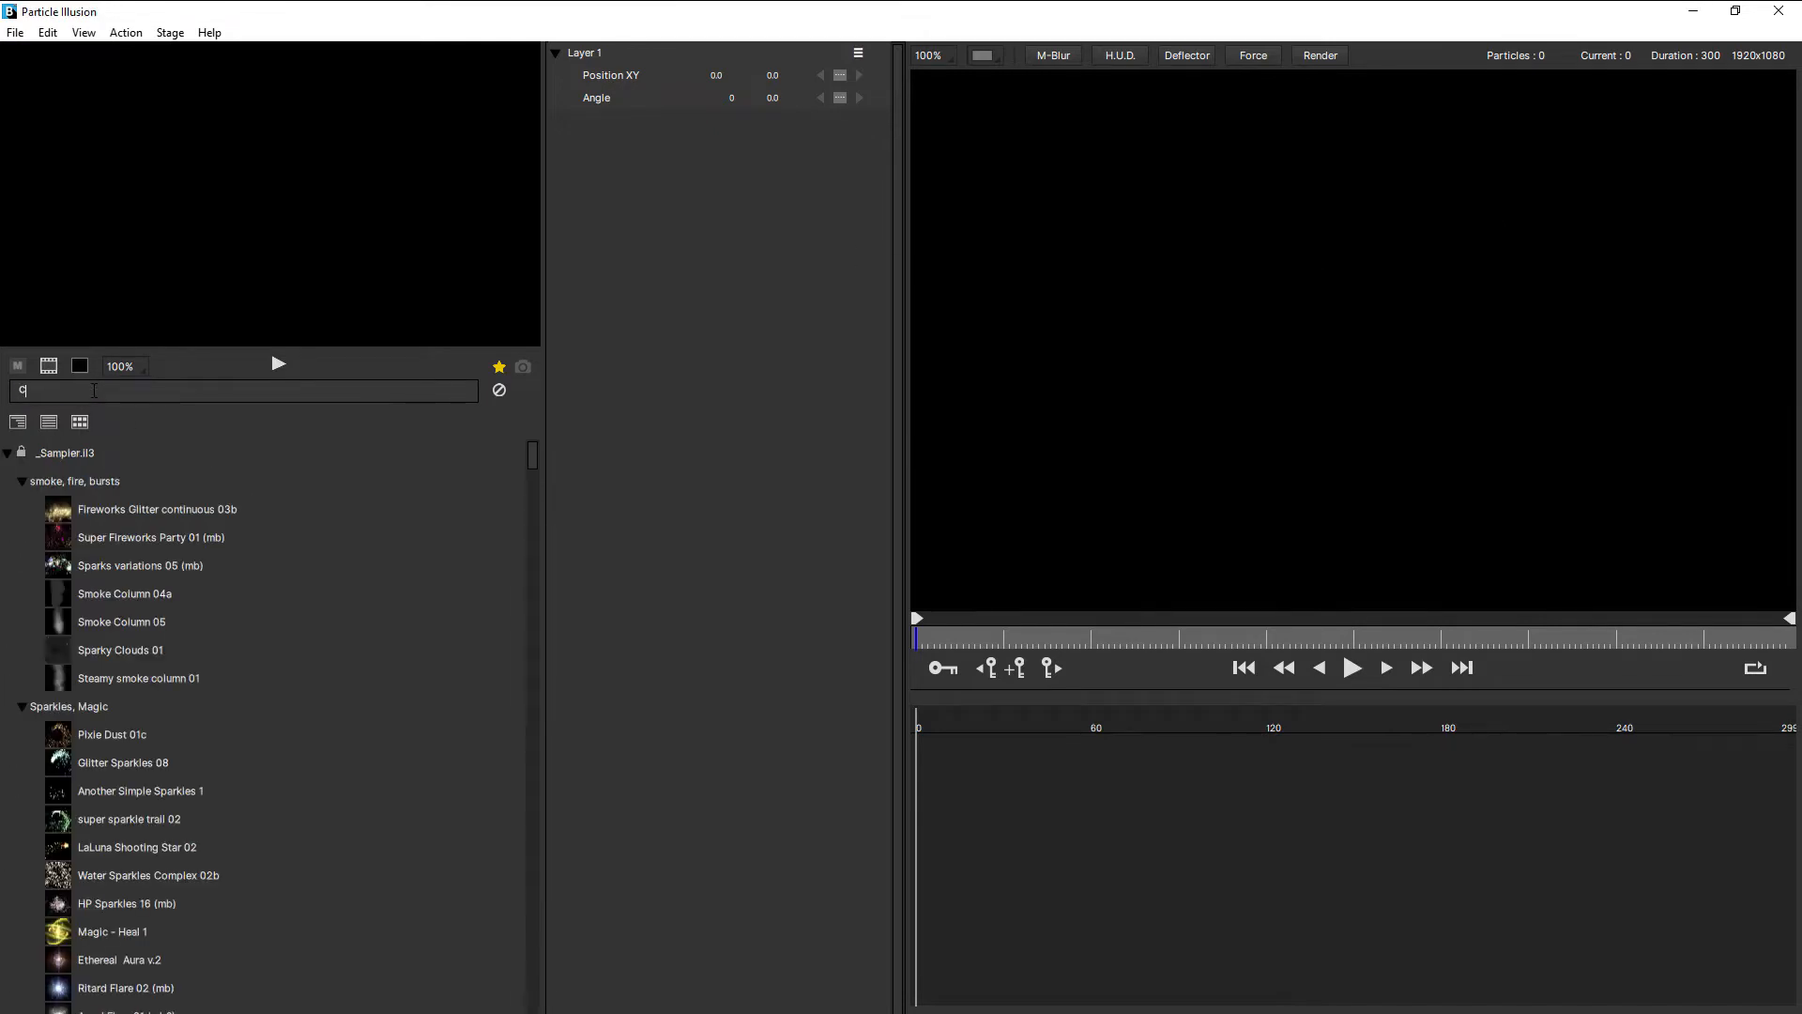
type("ustom")
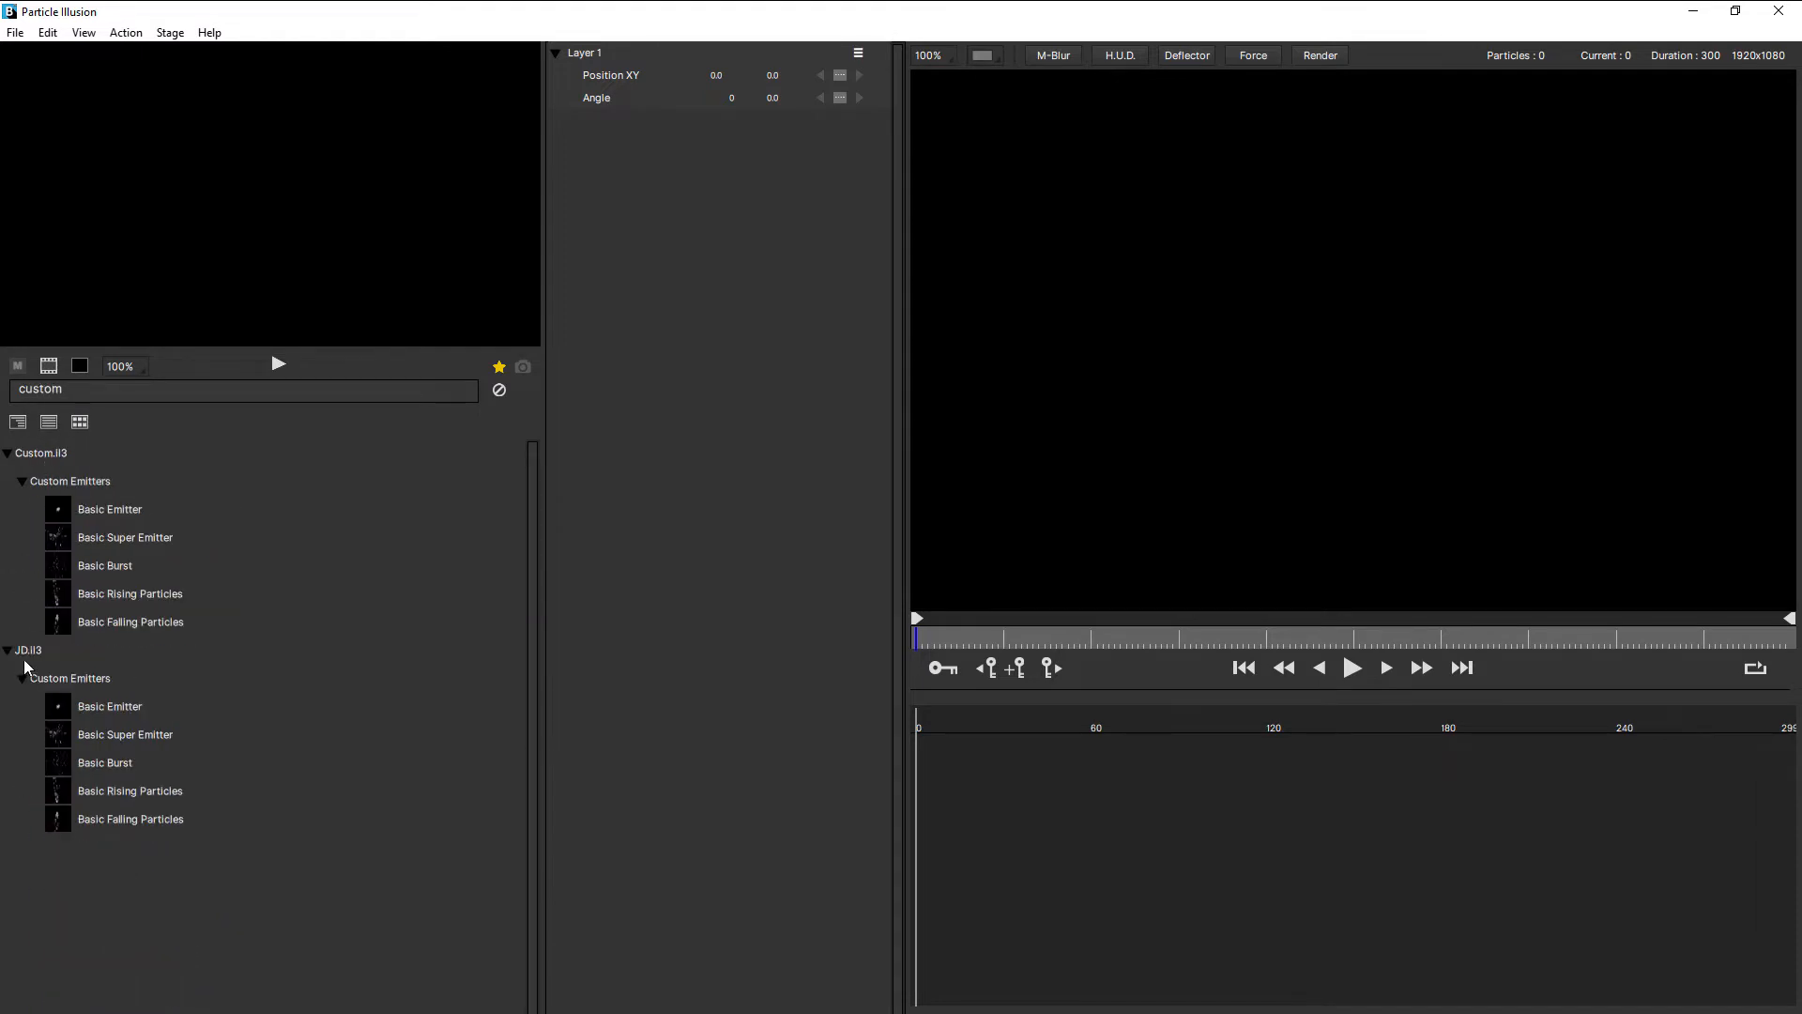
Delete Basic Emitter, Basic Super Emitter, Basic Burst and Basic Rising Particles from the JD.il3 library
left_click(101, 709)
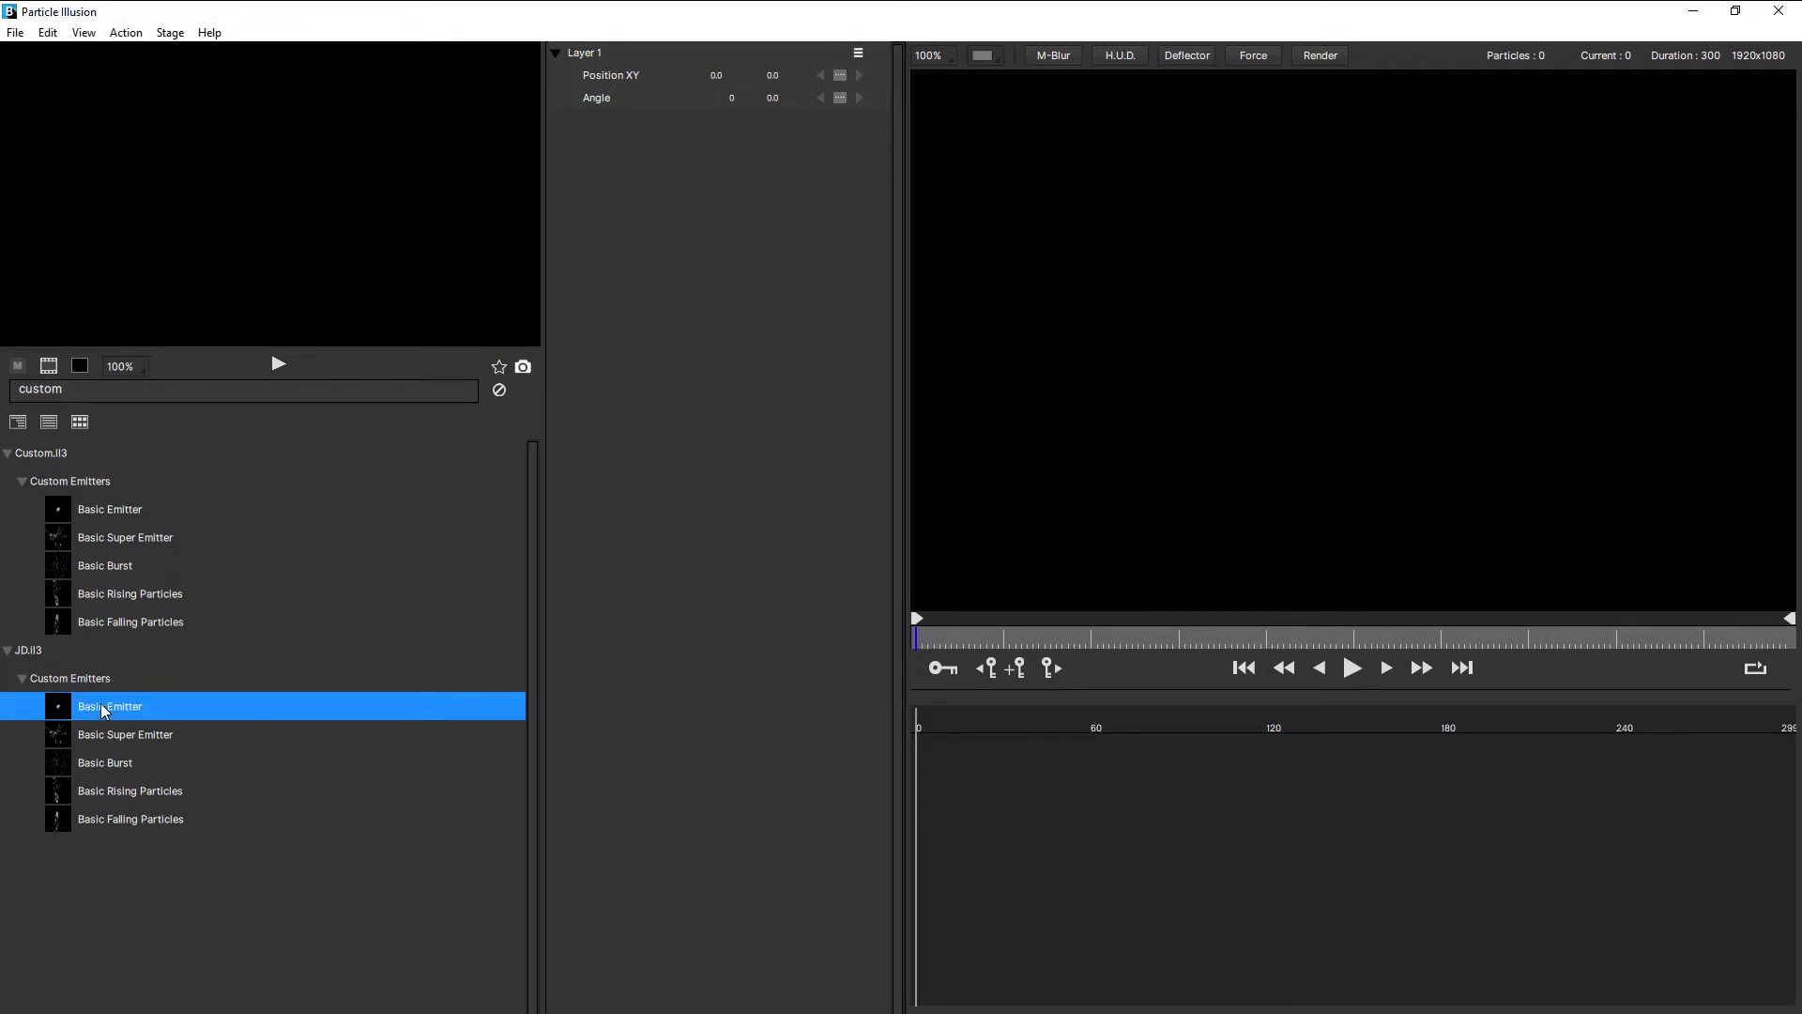
key("Delete")
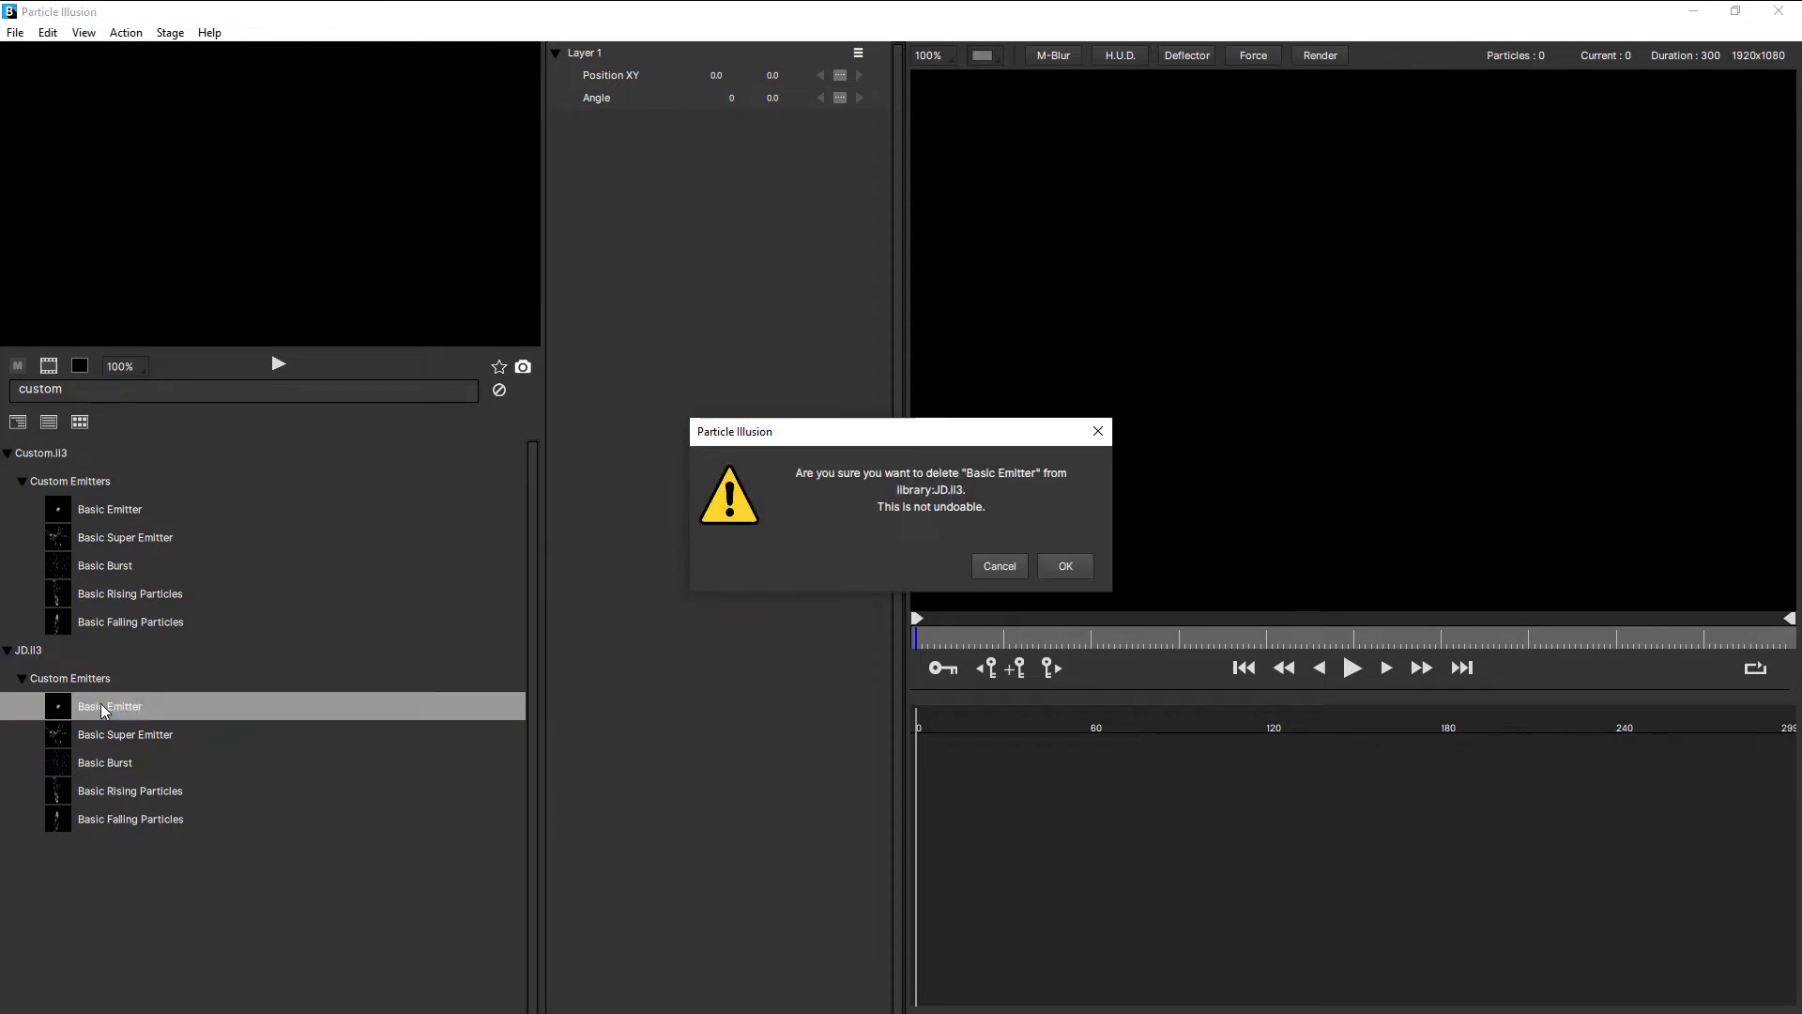
left_click(1065, 566)
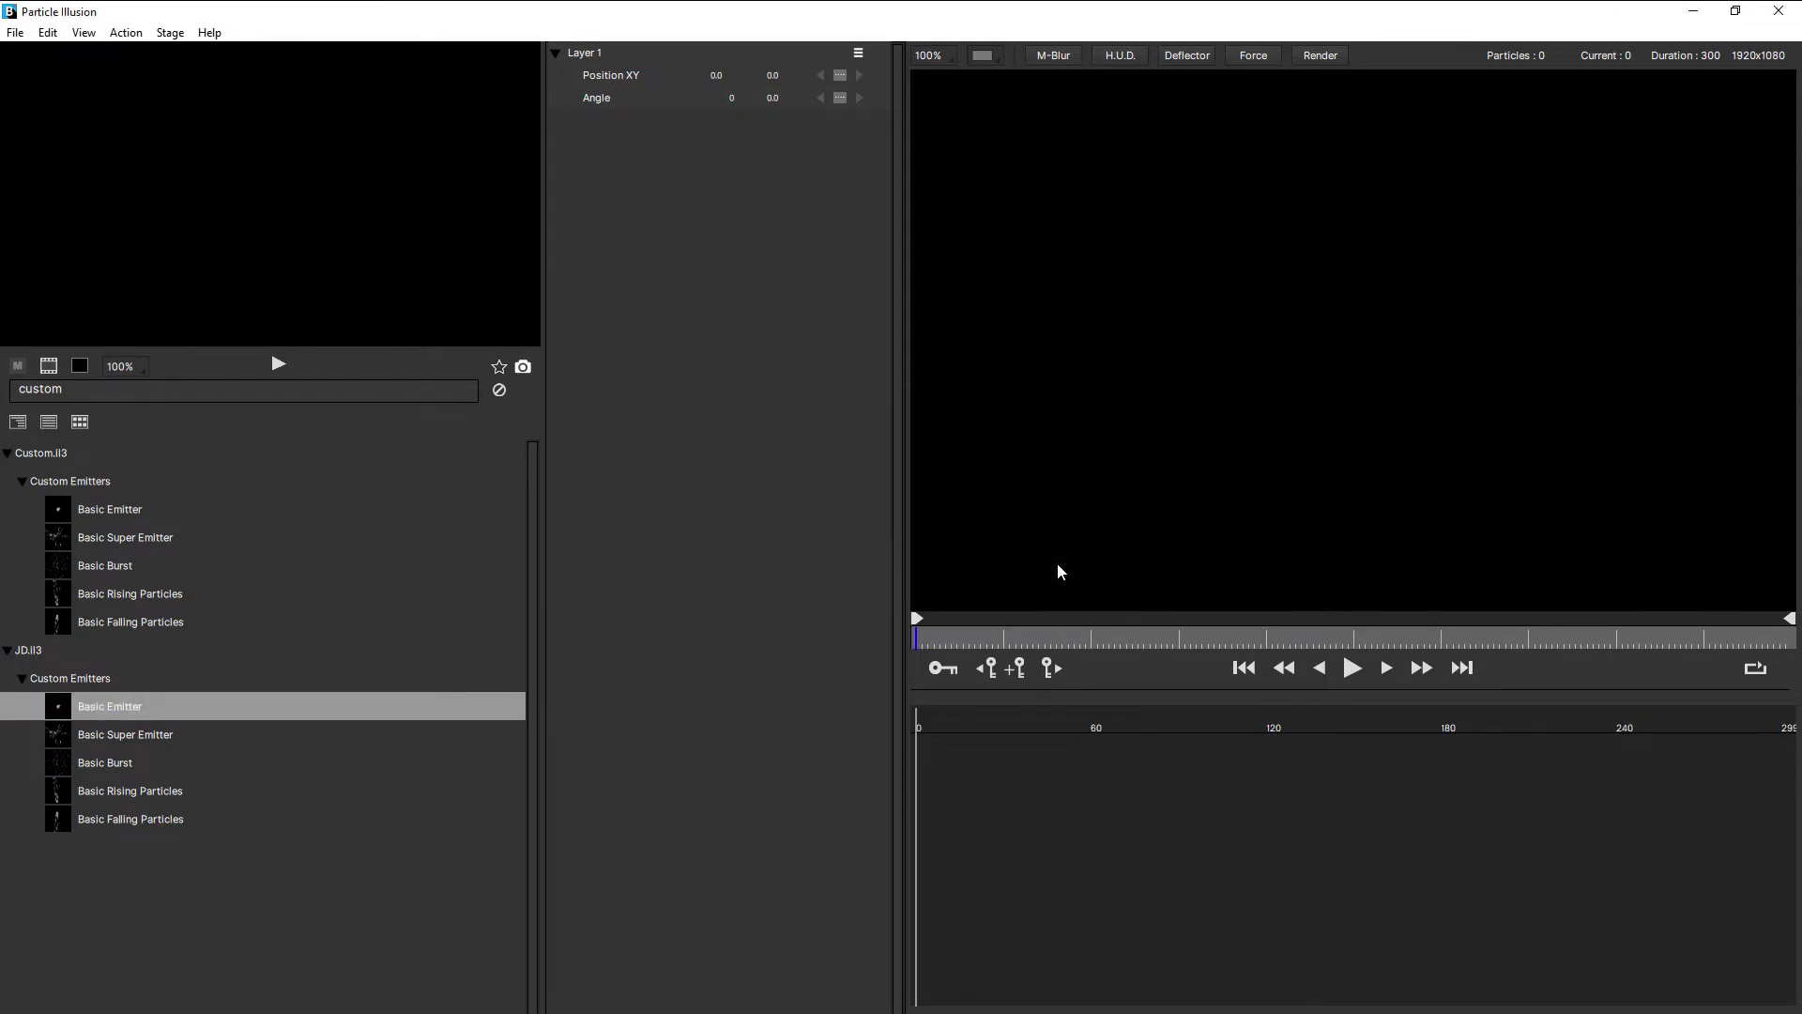
key("Delete")
key("Return")
key("Delete")
key("Return")
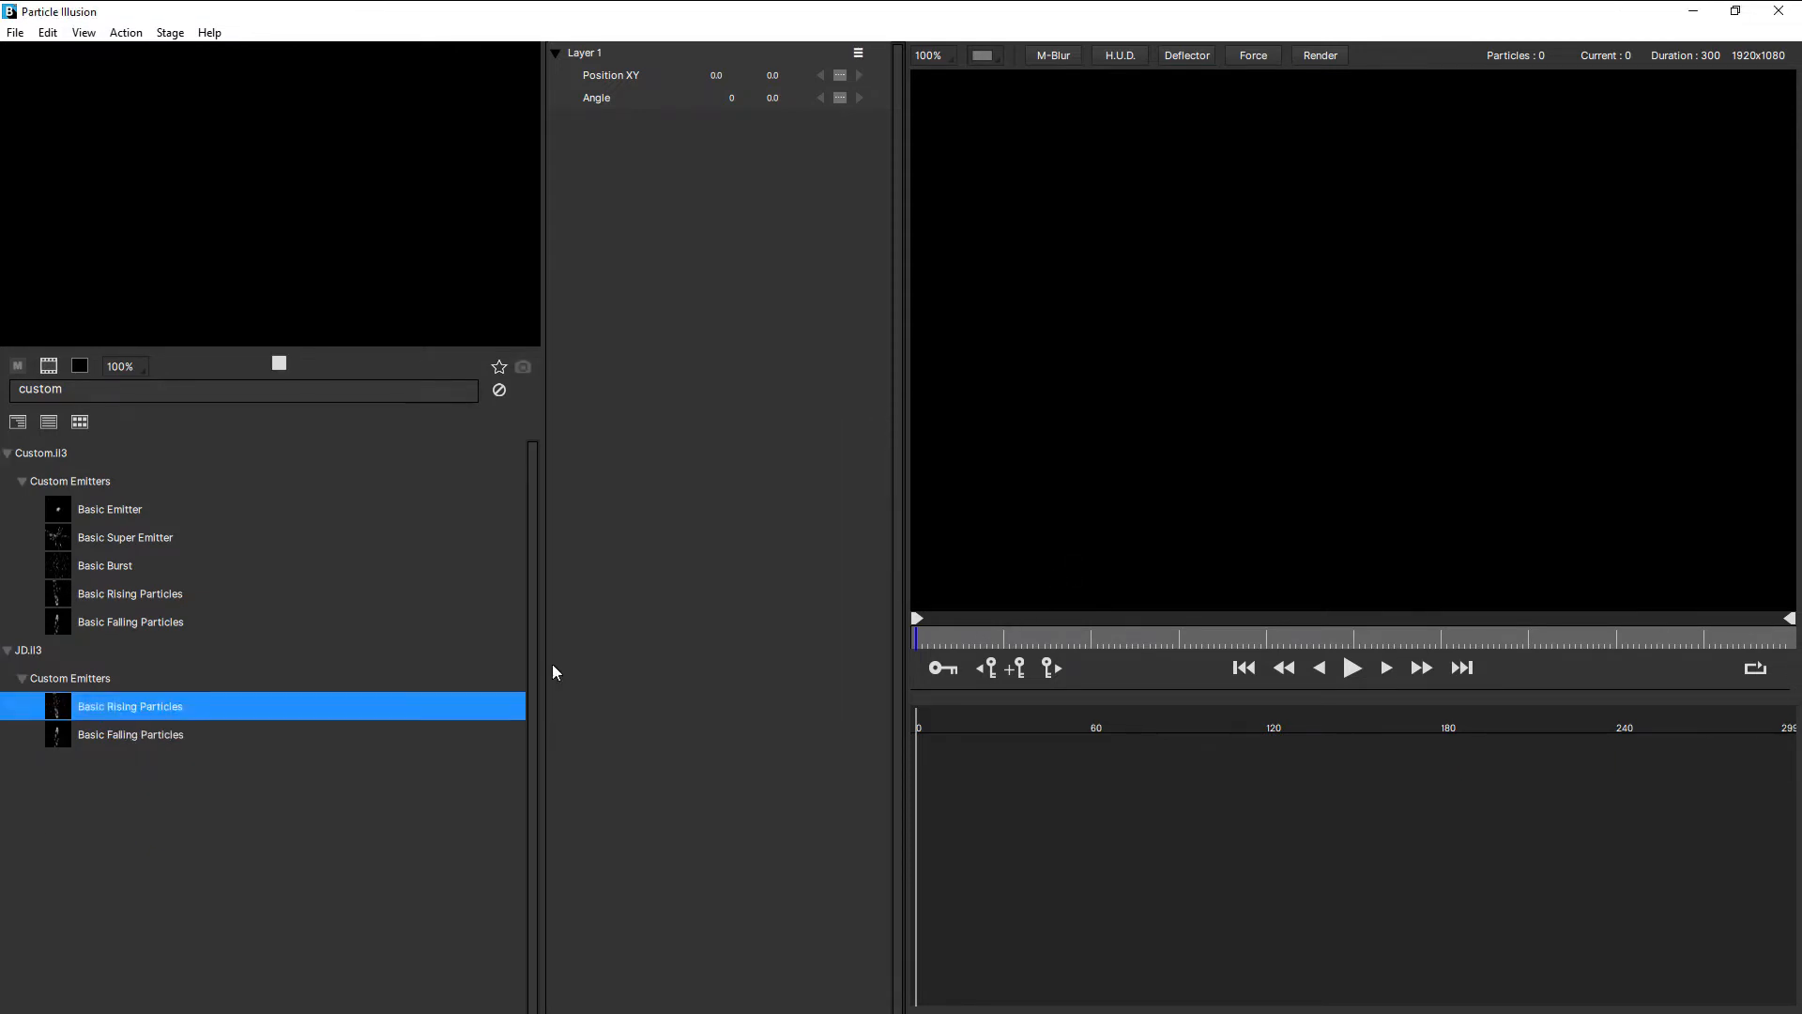
key("Delete")
left_click(1073, 571)
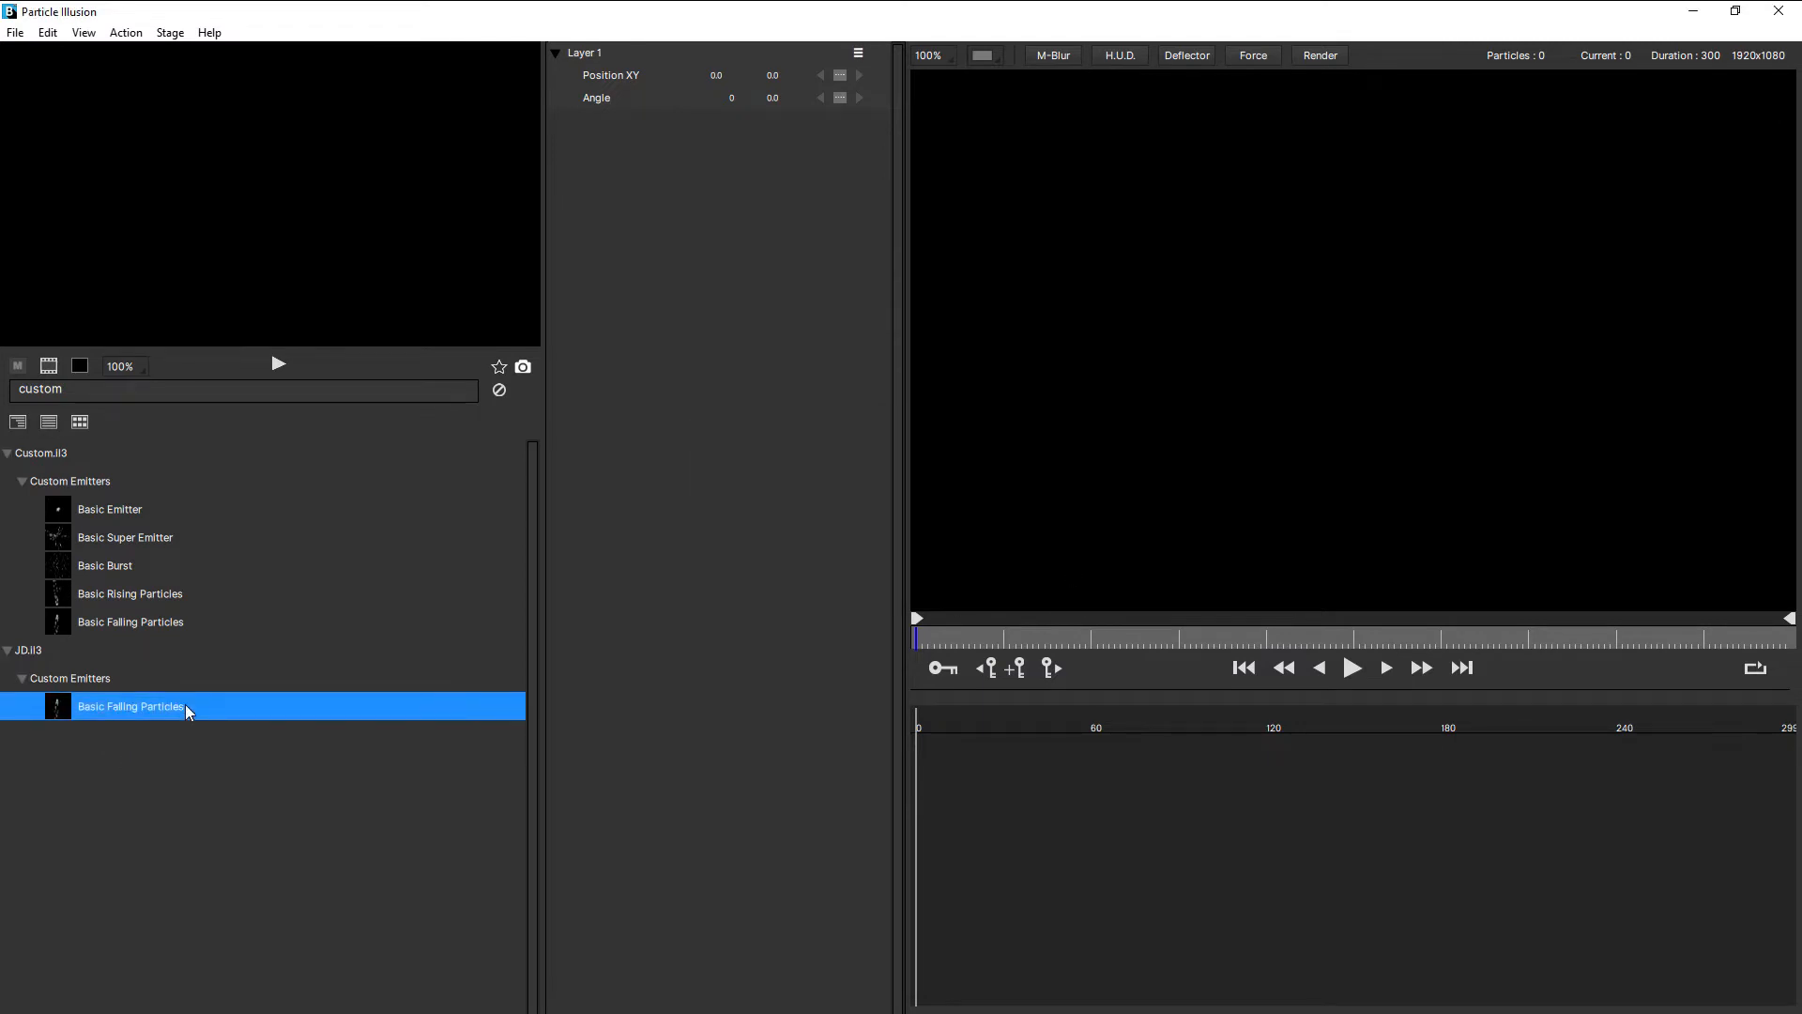
Try to delete Basic Falling Particles from JD.il3, and view its name and search tags without renaming it
key("Delete")
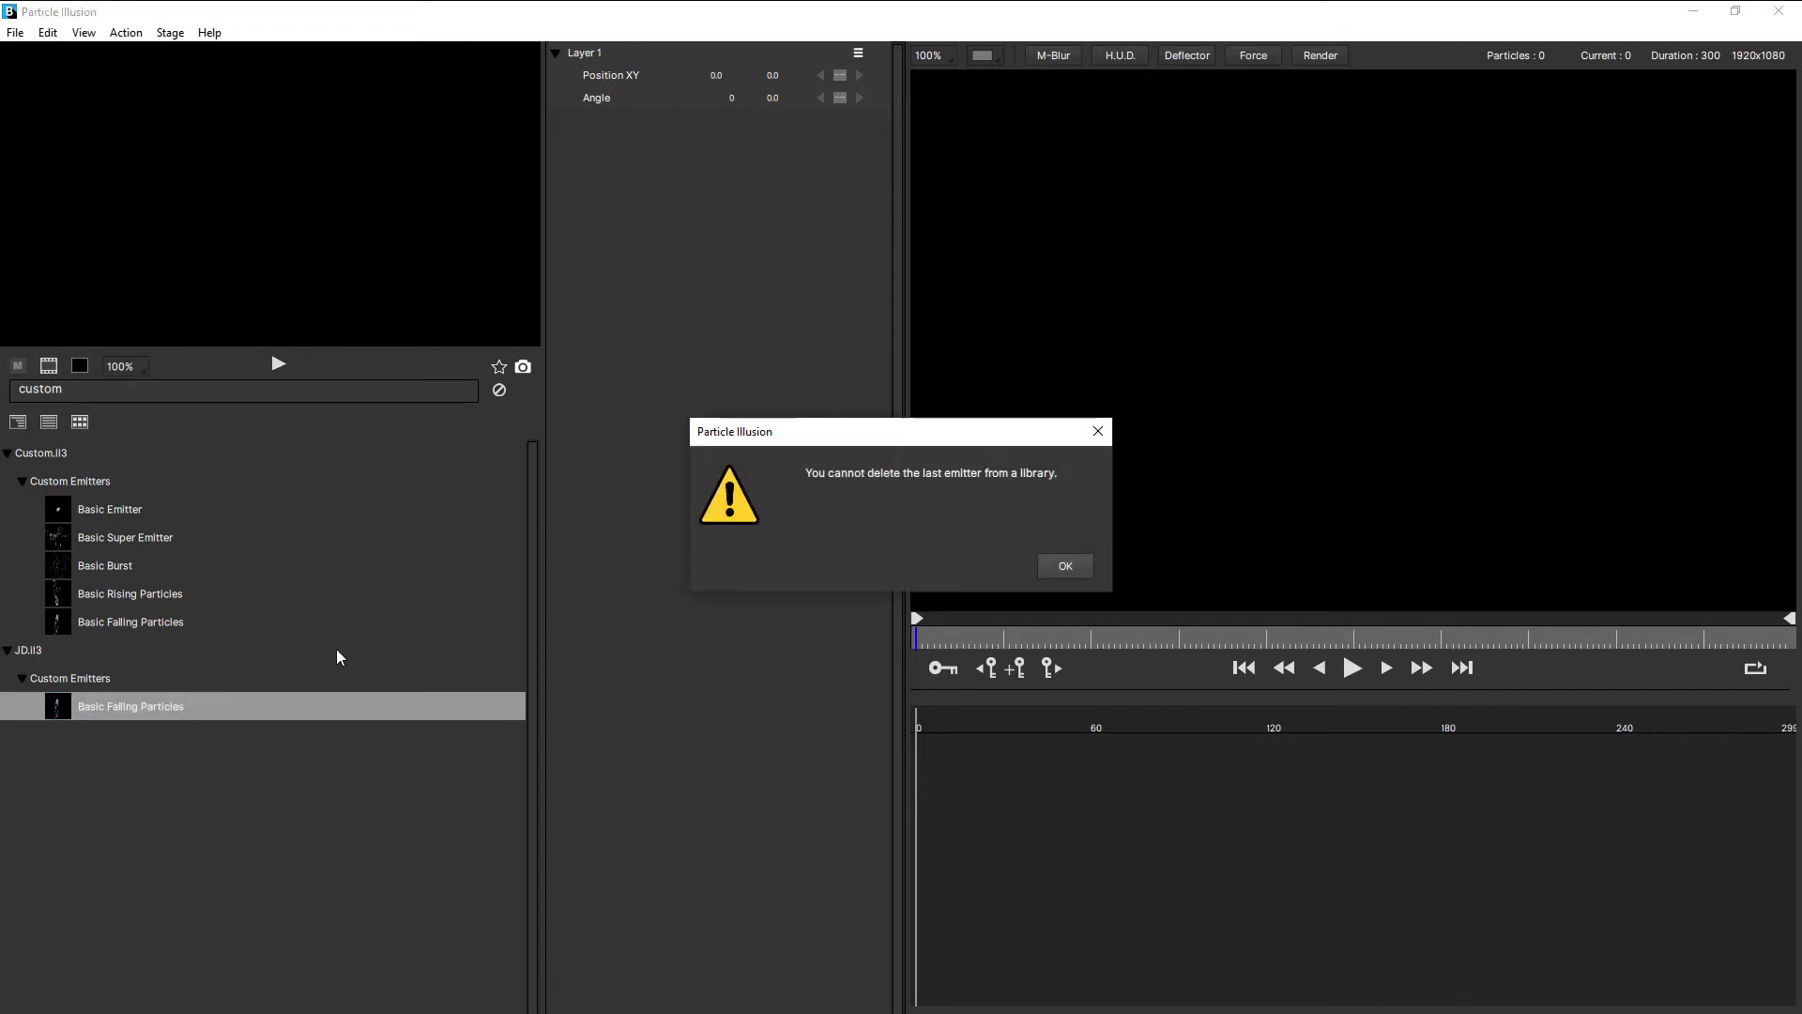
left_click(1072, 563)
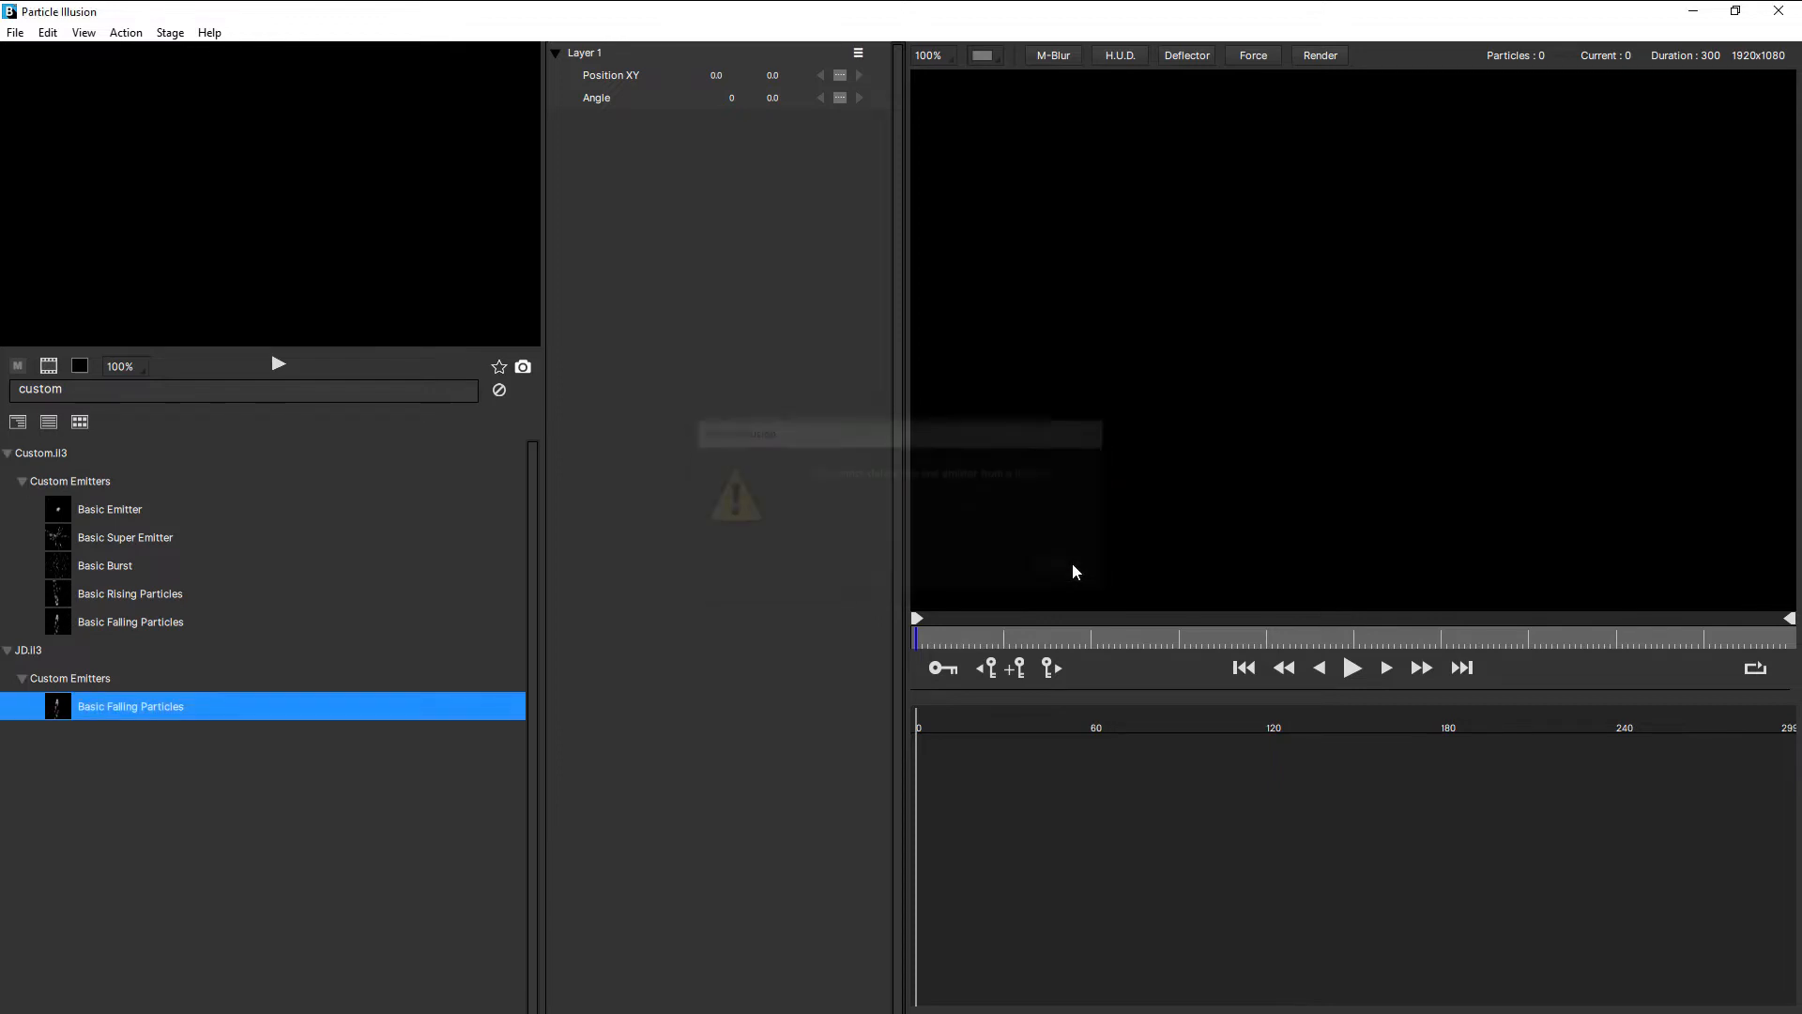
double_click(152, 708)
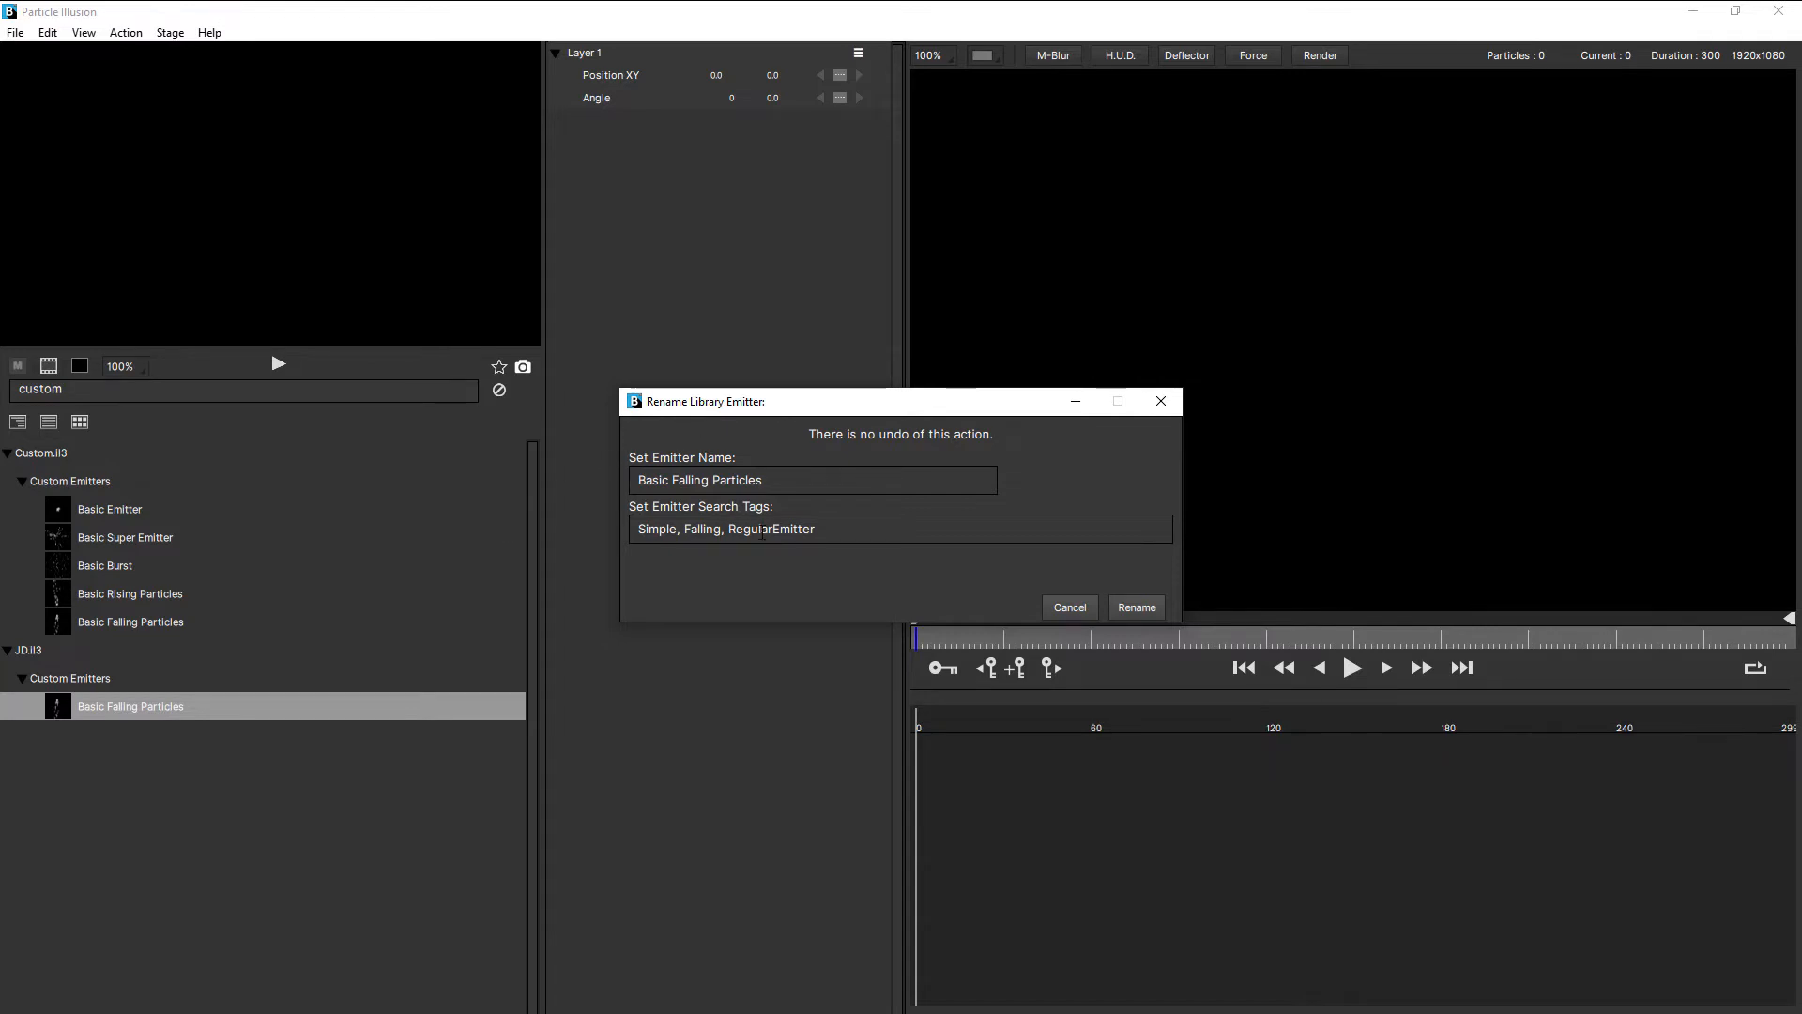
left_click(1071, 608)
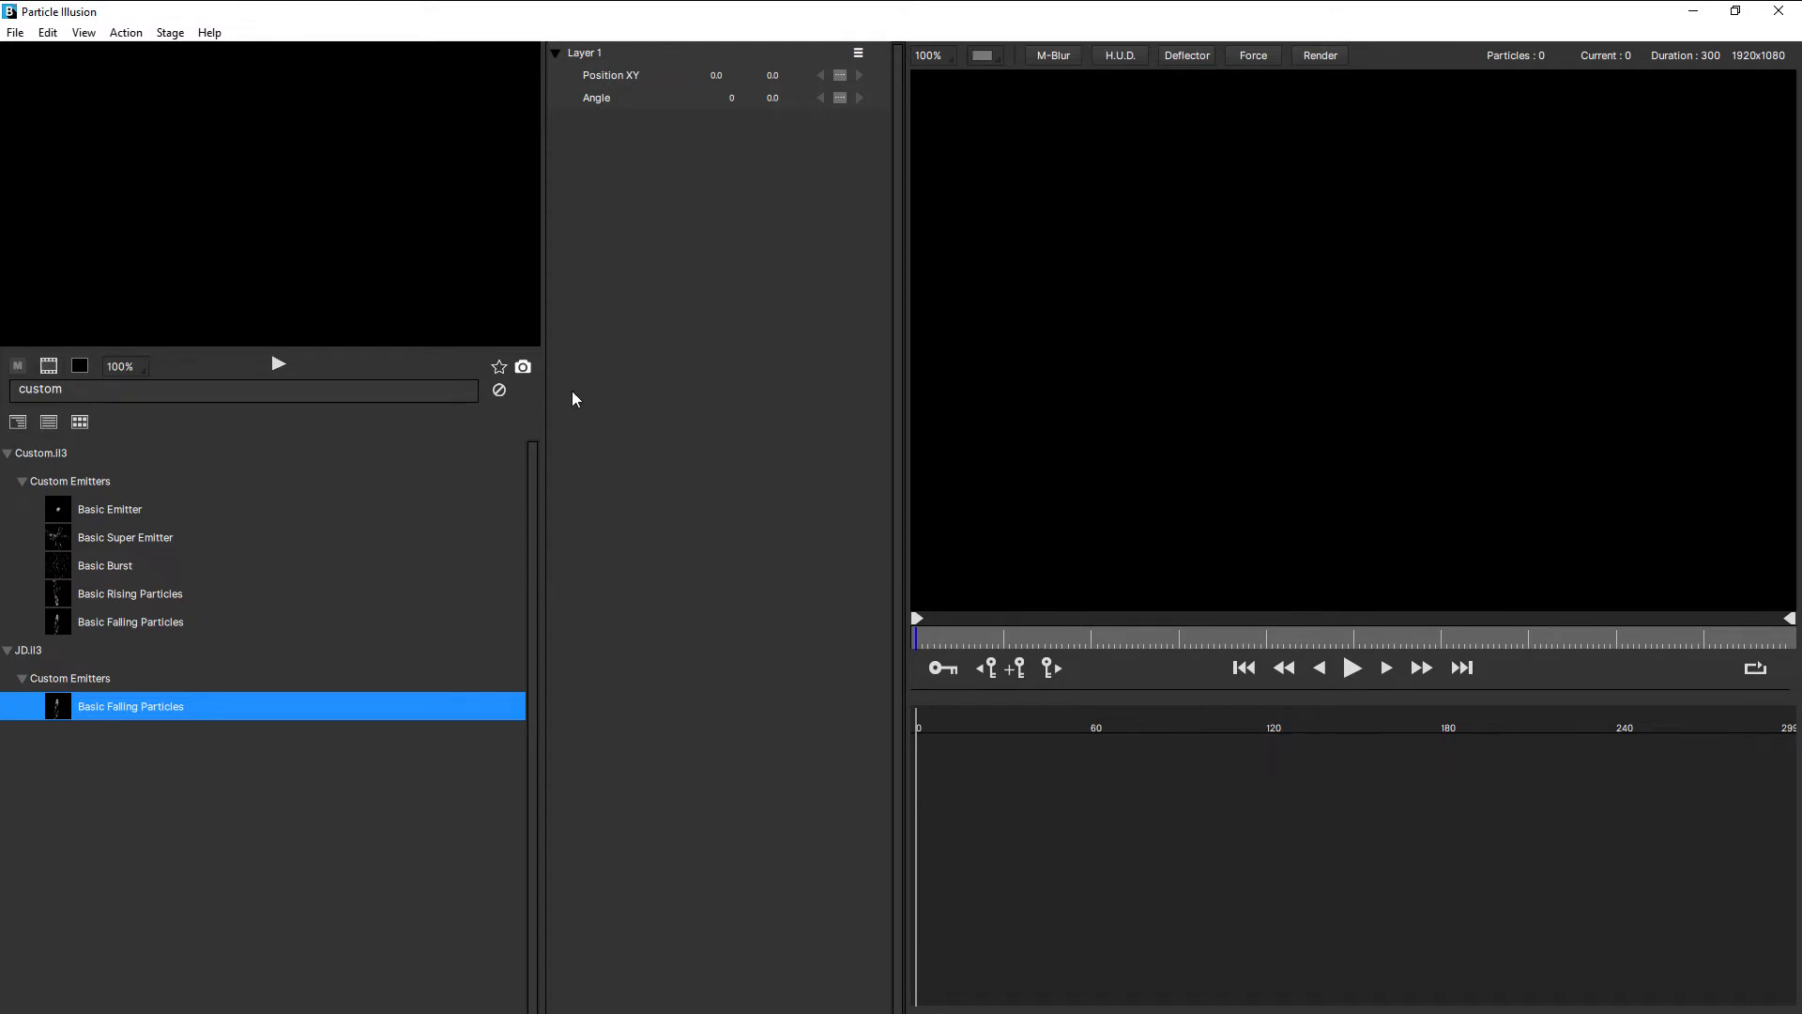
Clear the emitter search, add Sparkle Dots 01 from the favorites list to the stage, and play the animation
left_click(499, 391)
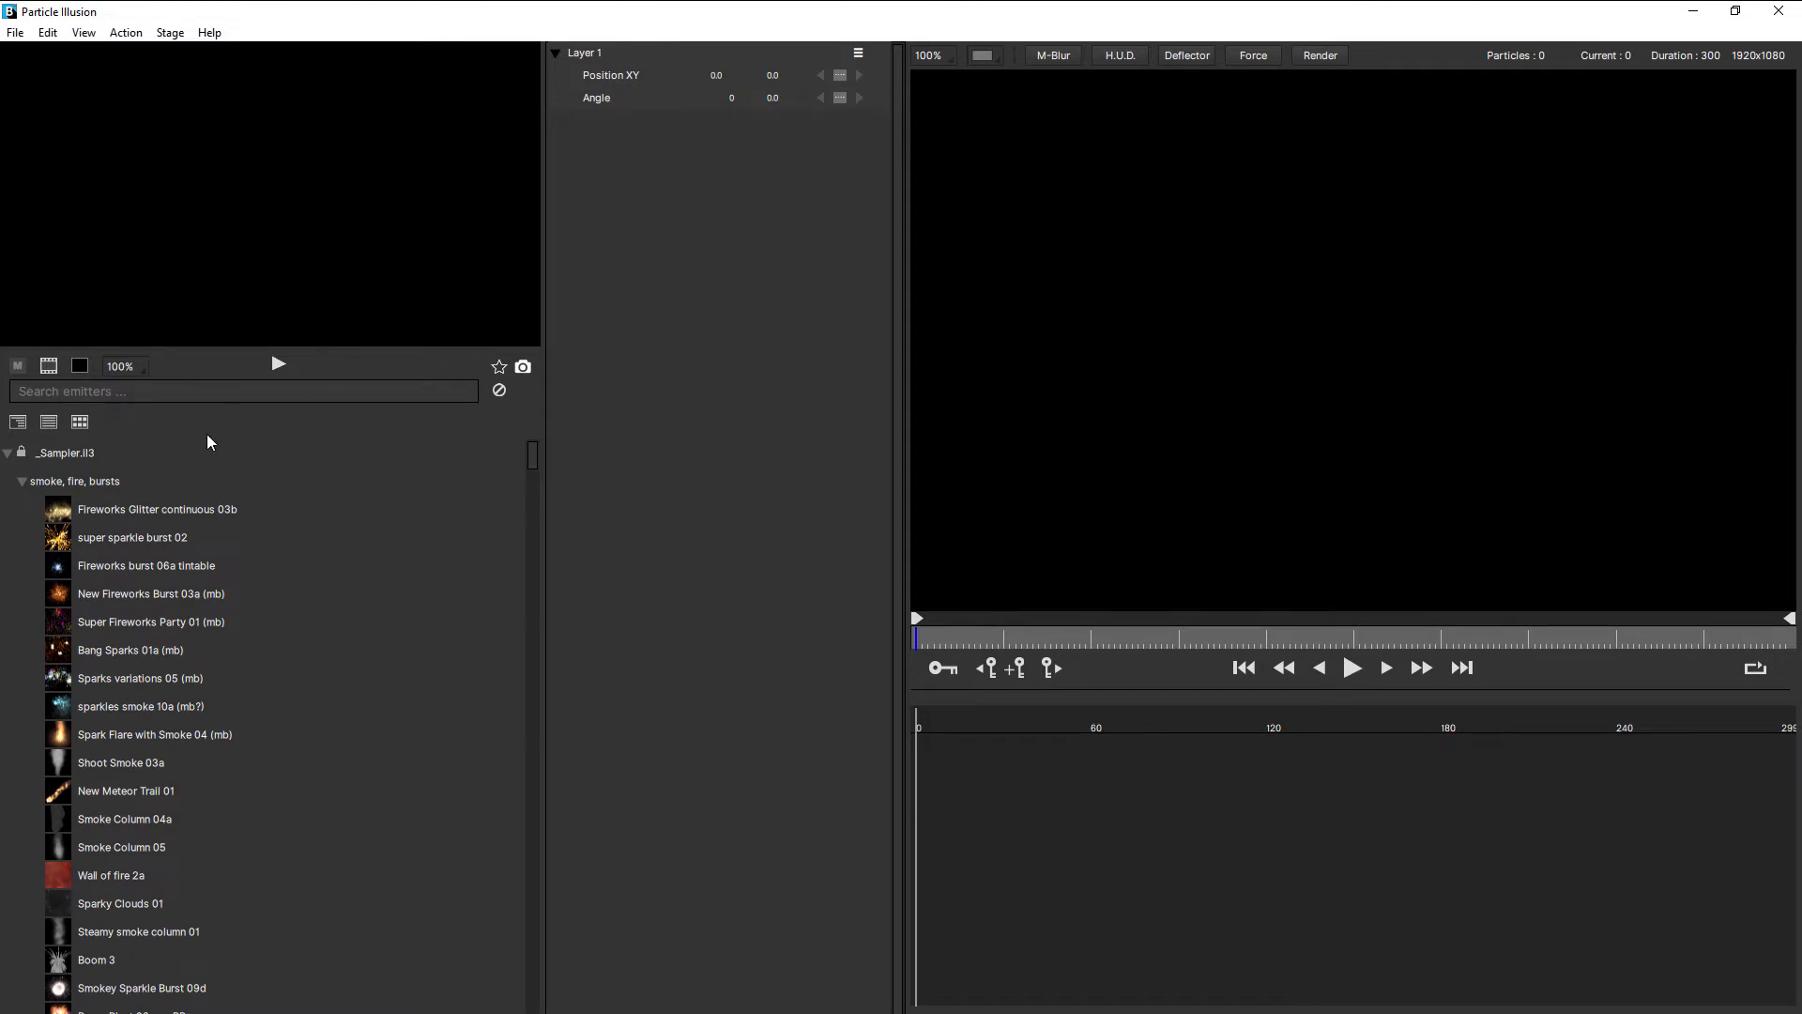
left_click(48, 422)
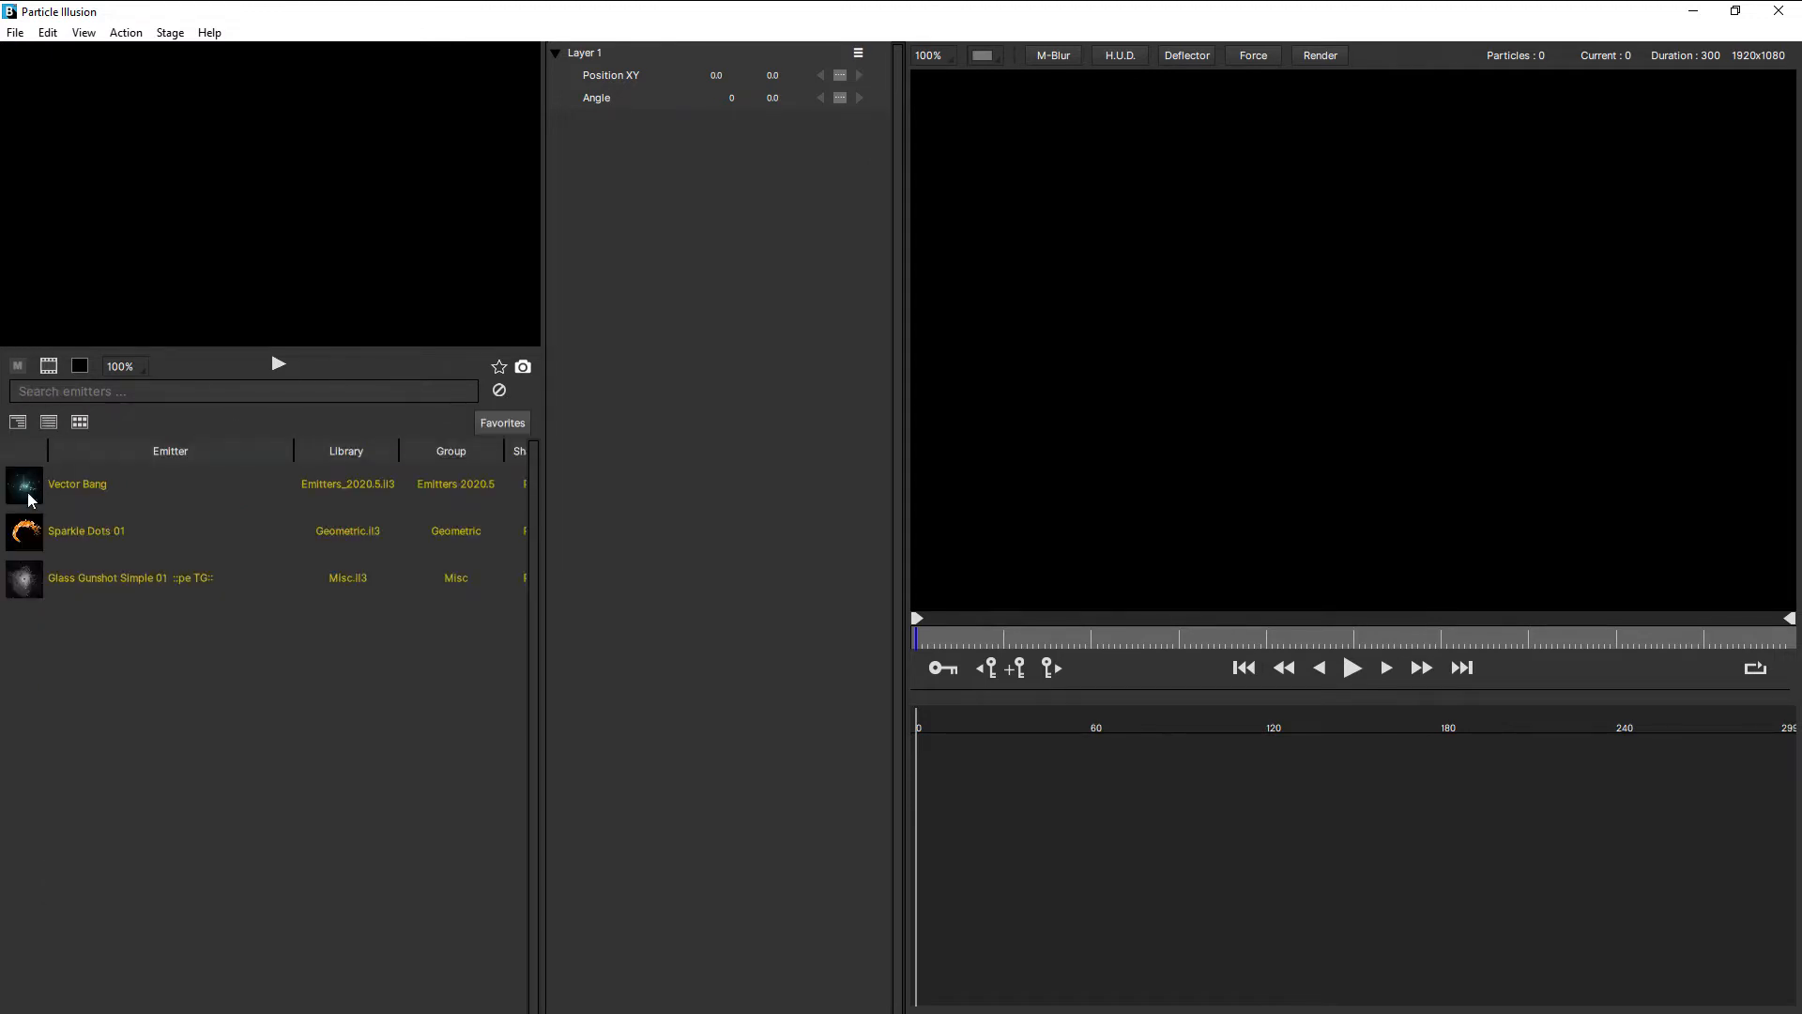
left_click(28, 532)
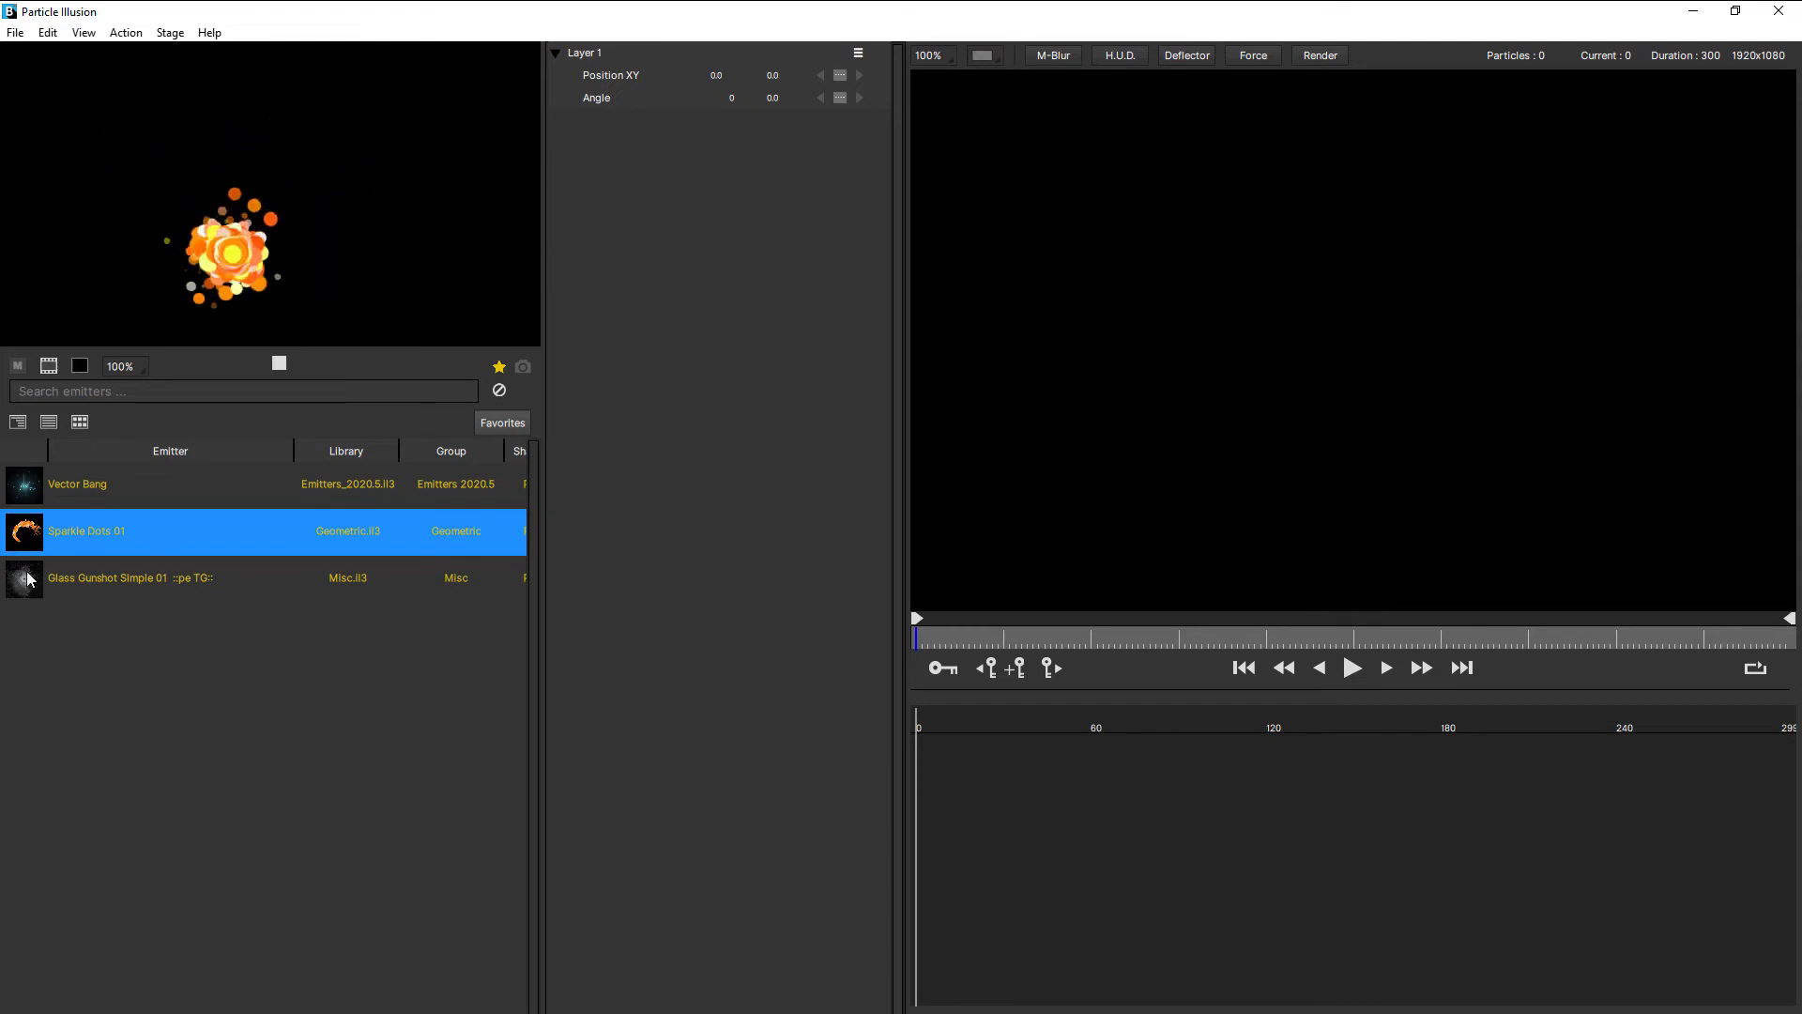
double_click(28, 532)
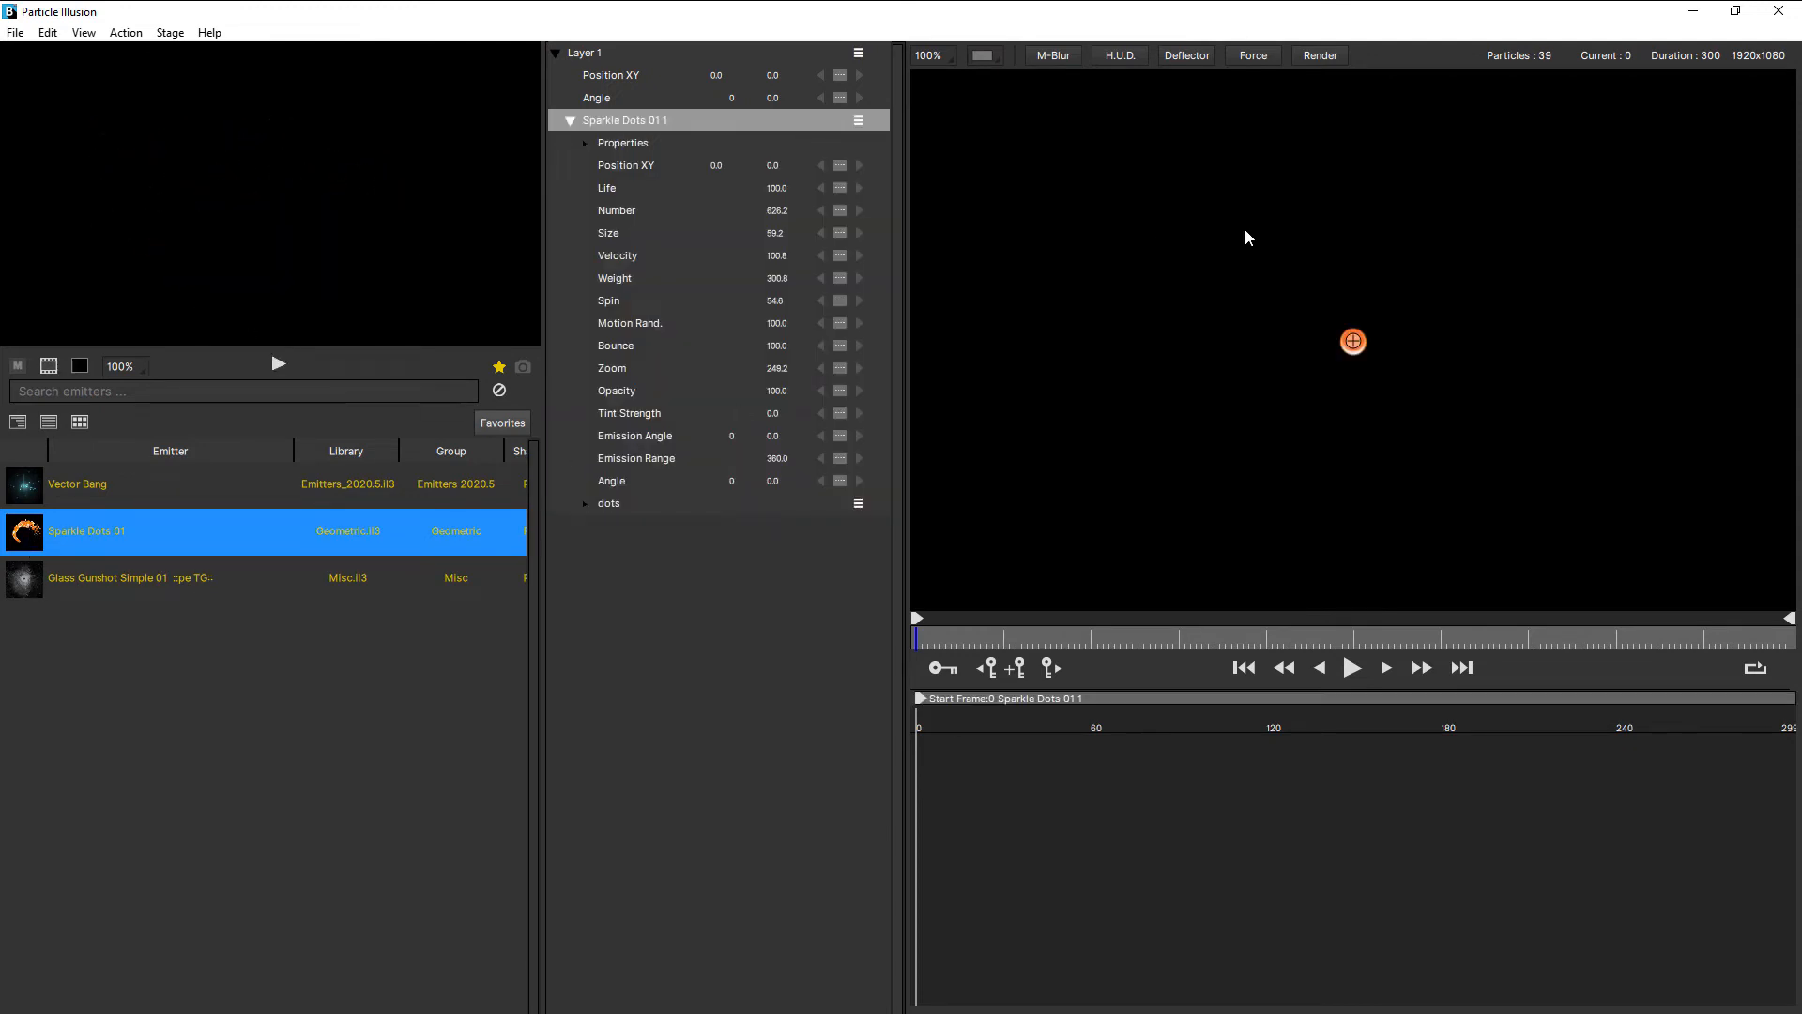
left_click(1353, 668)
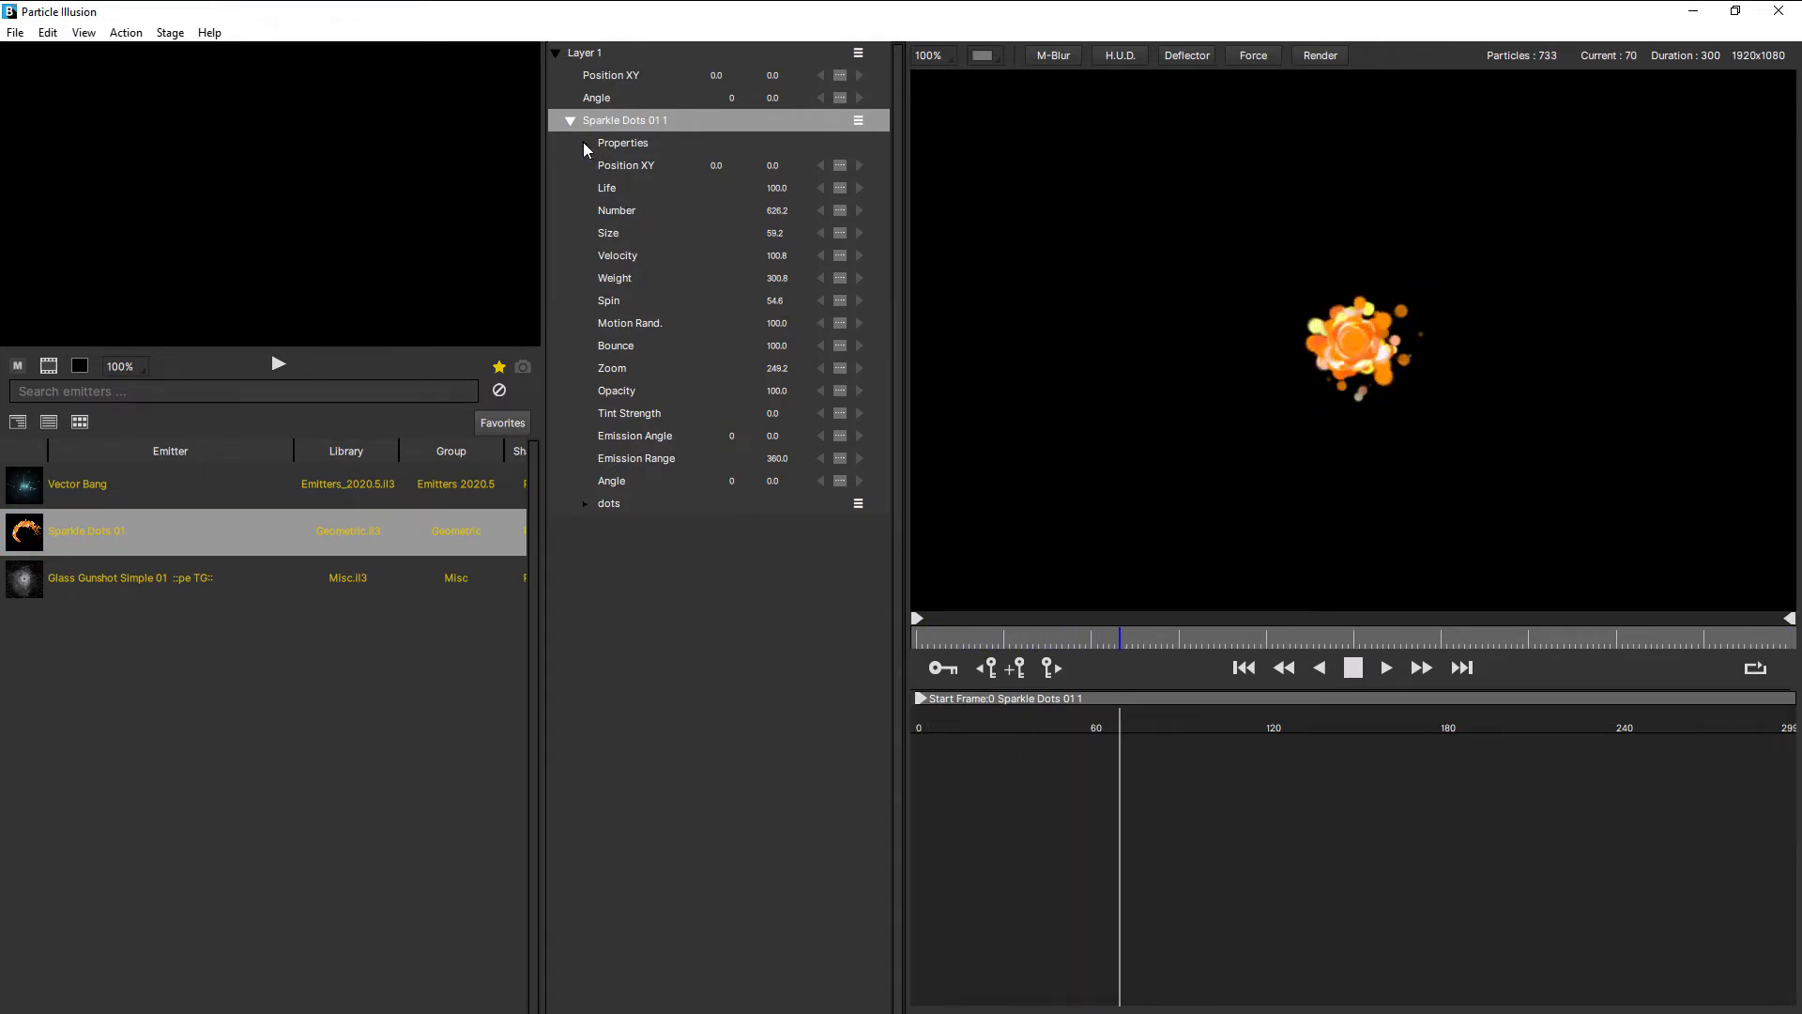
Rename the dots particle type of the Sparkle Dots 01 emitter as "sparks"
left_click(586, 504)
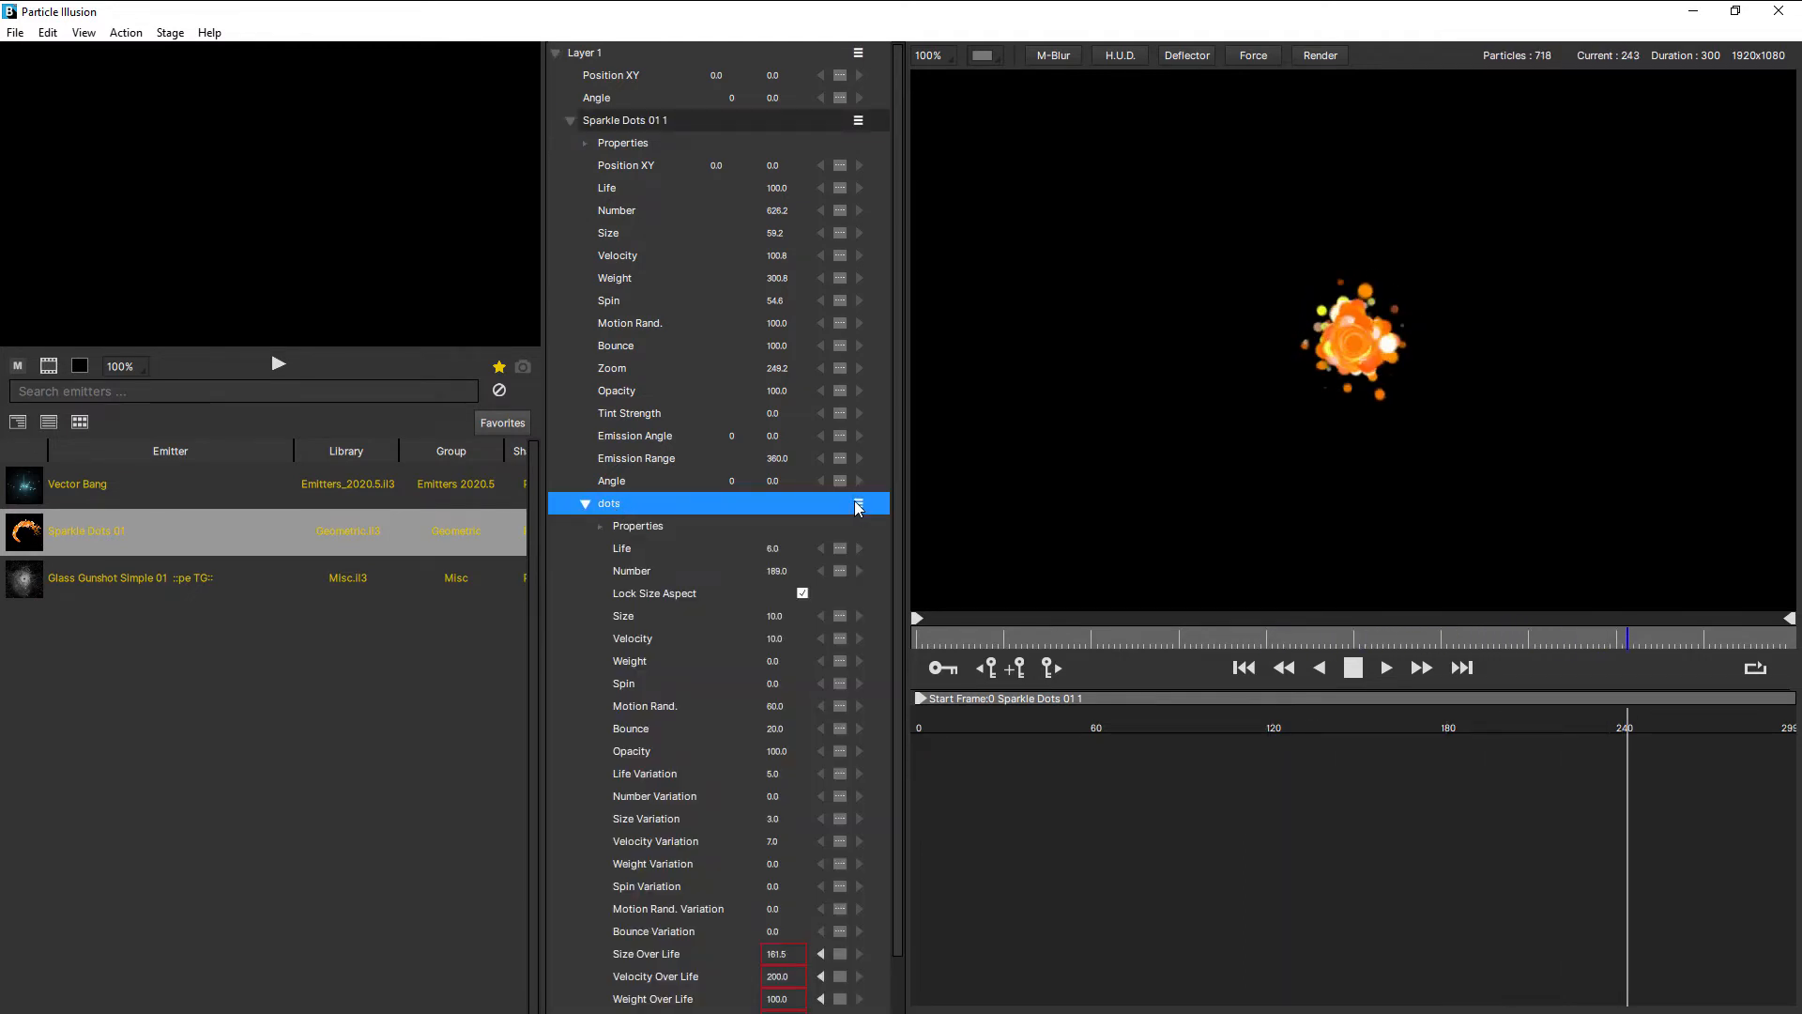
left_click(857, 505)
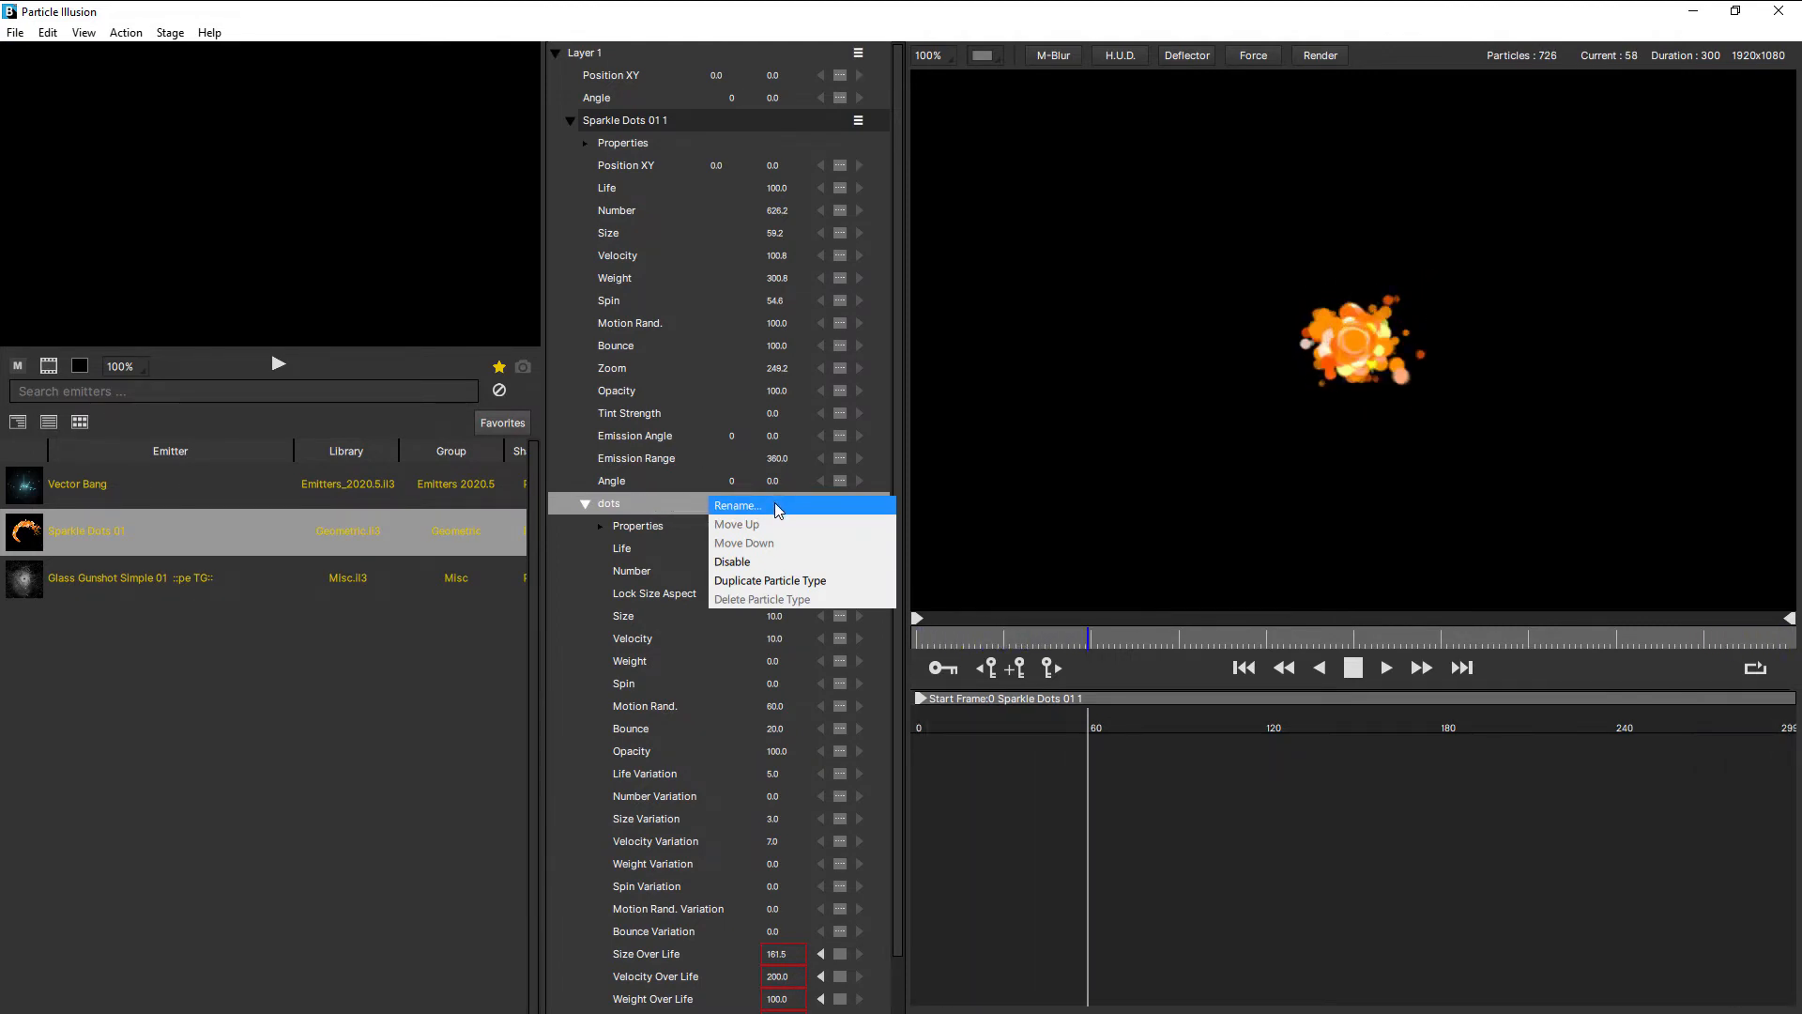
left_click(736, 506)
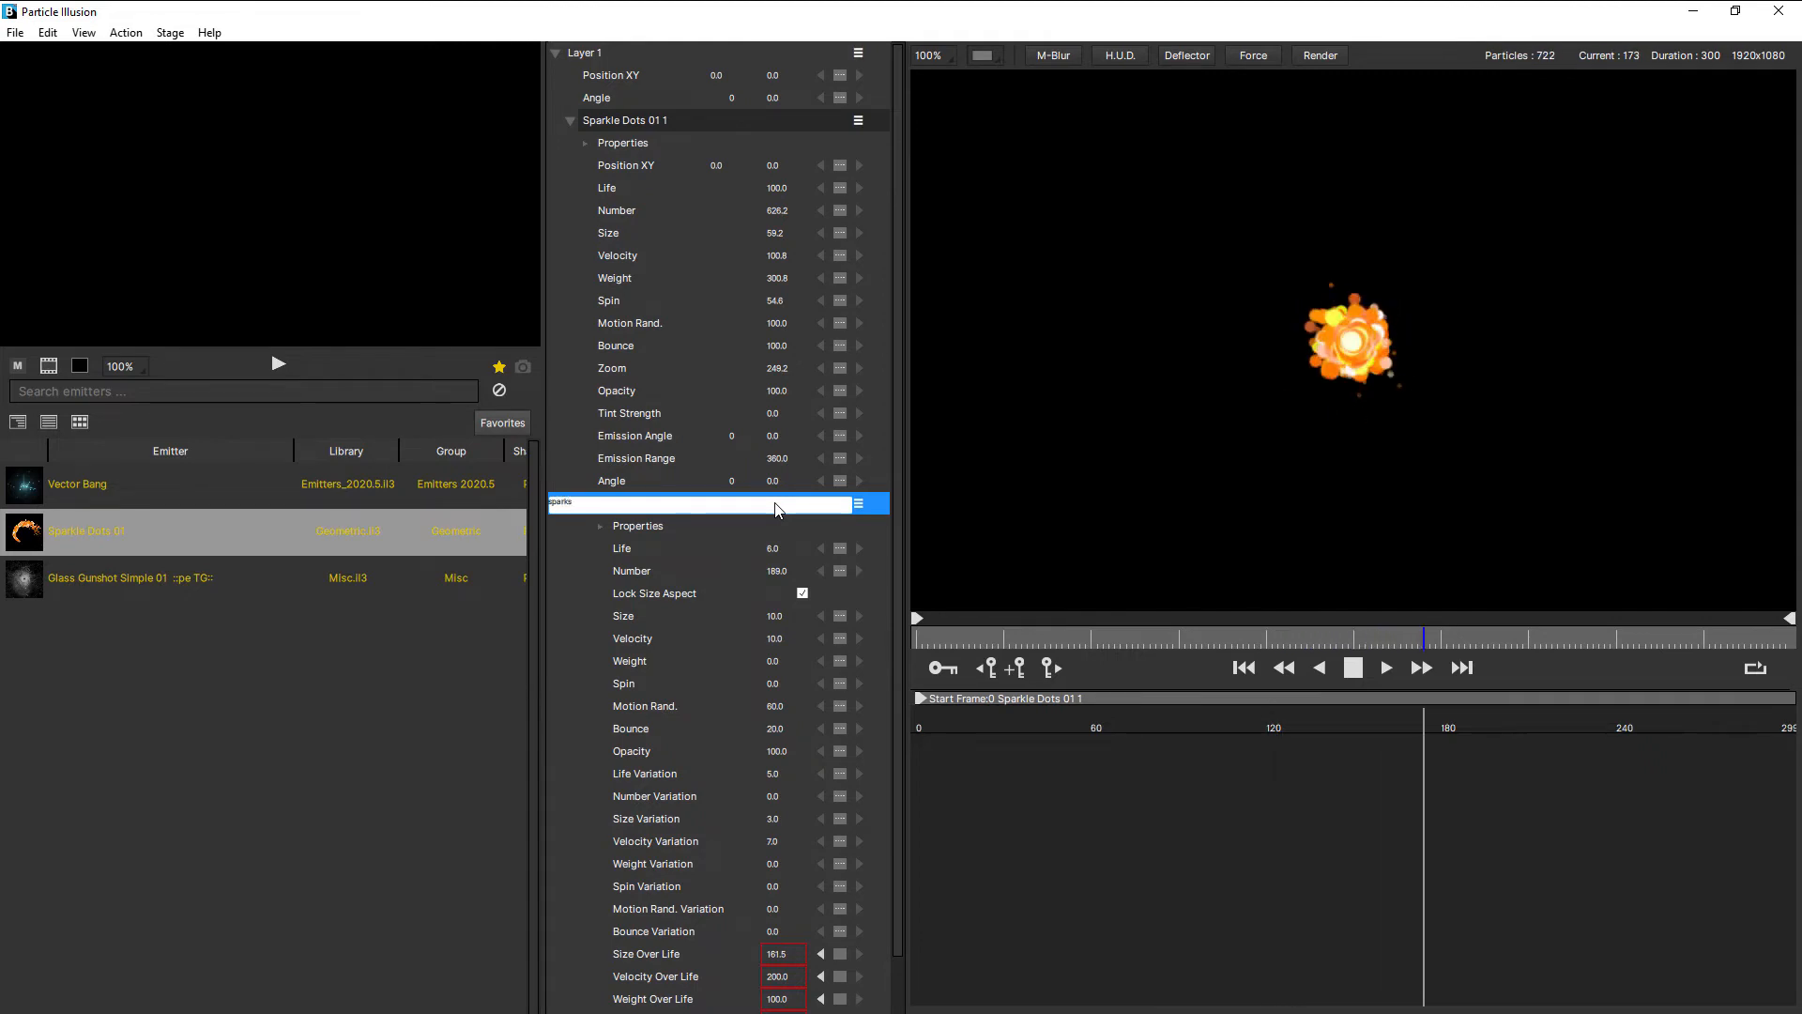
key("Return")
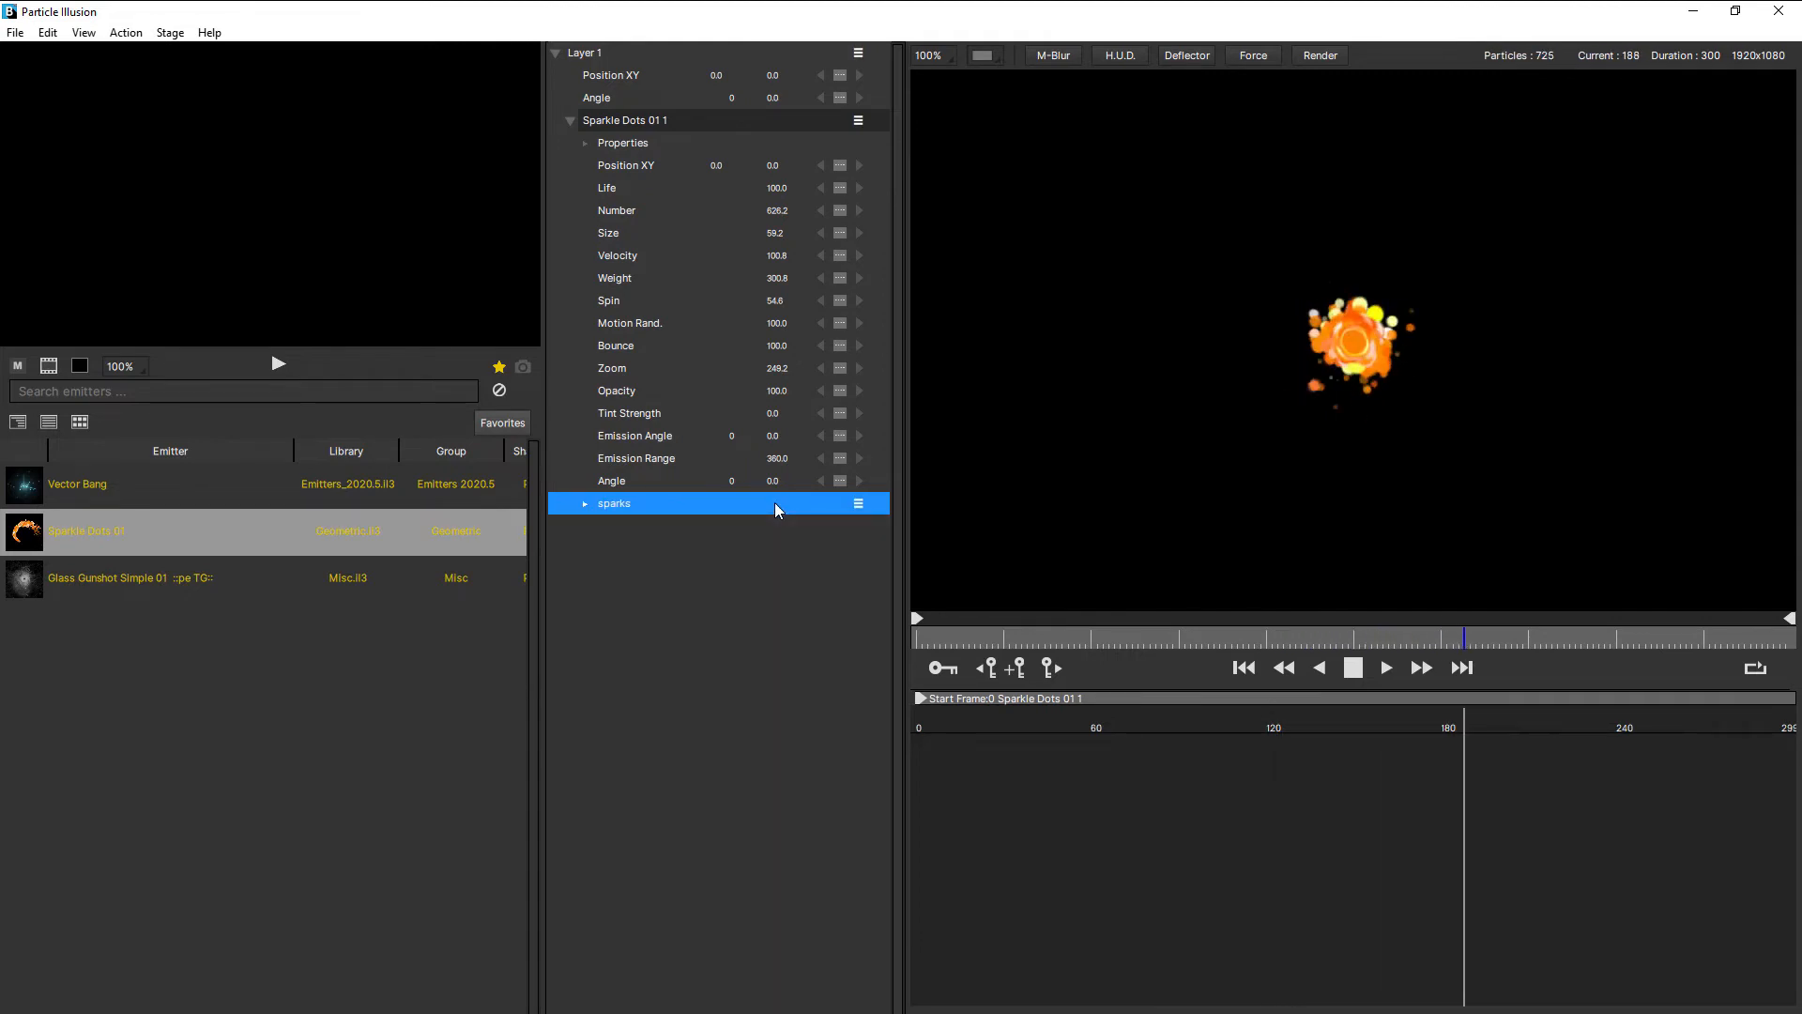
Set the sparks particle type's Number to 7, Velocity to 212 and Size to 3
left_click(586, 505)
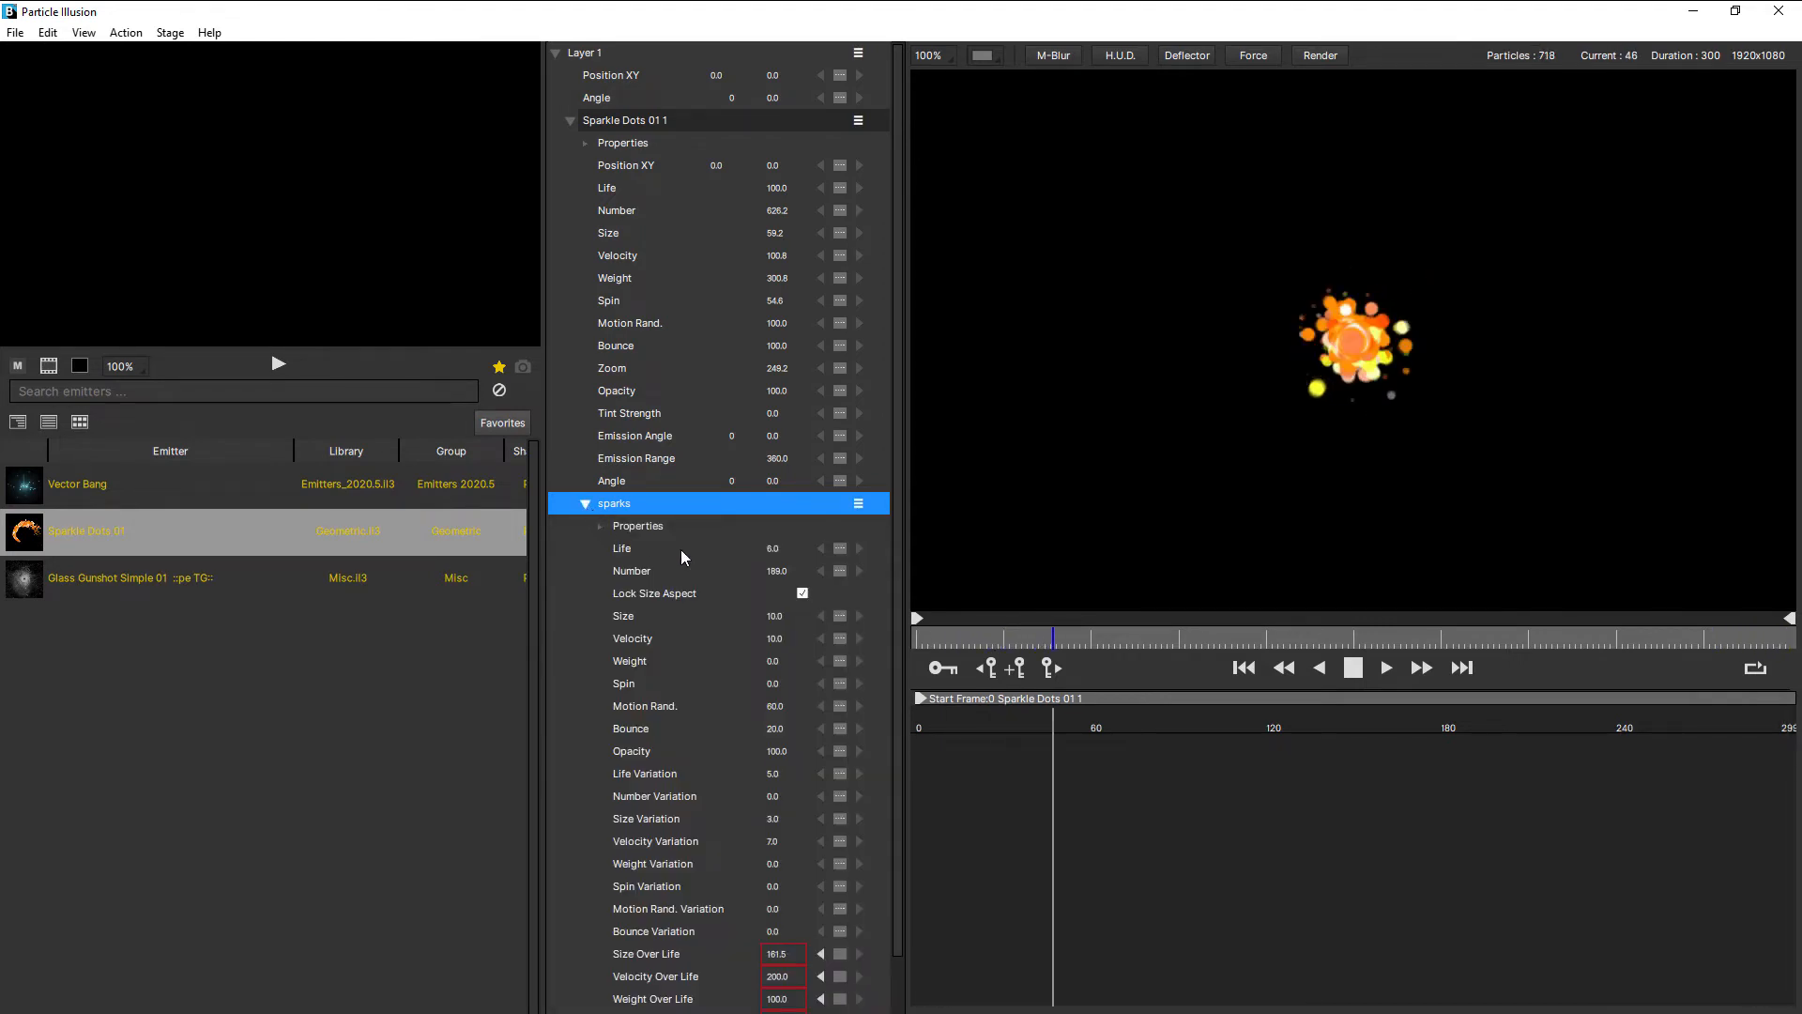
left_click_drag(784, 573, 612, 582)
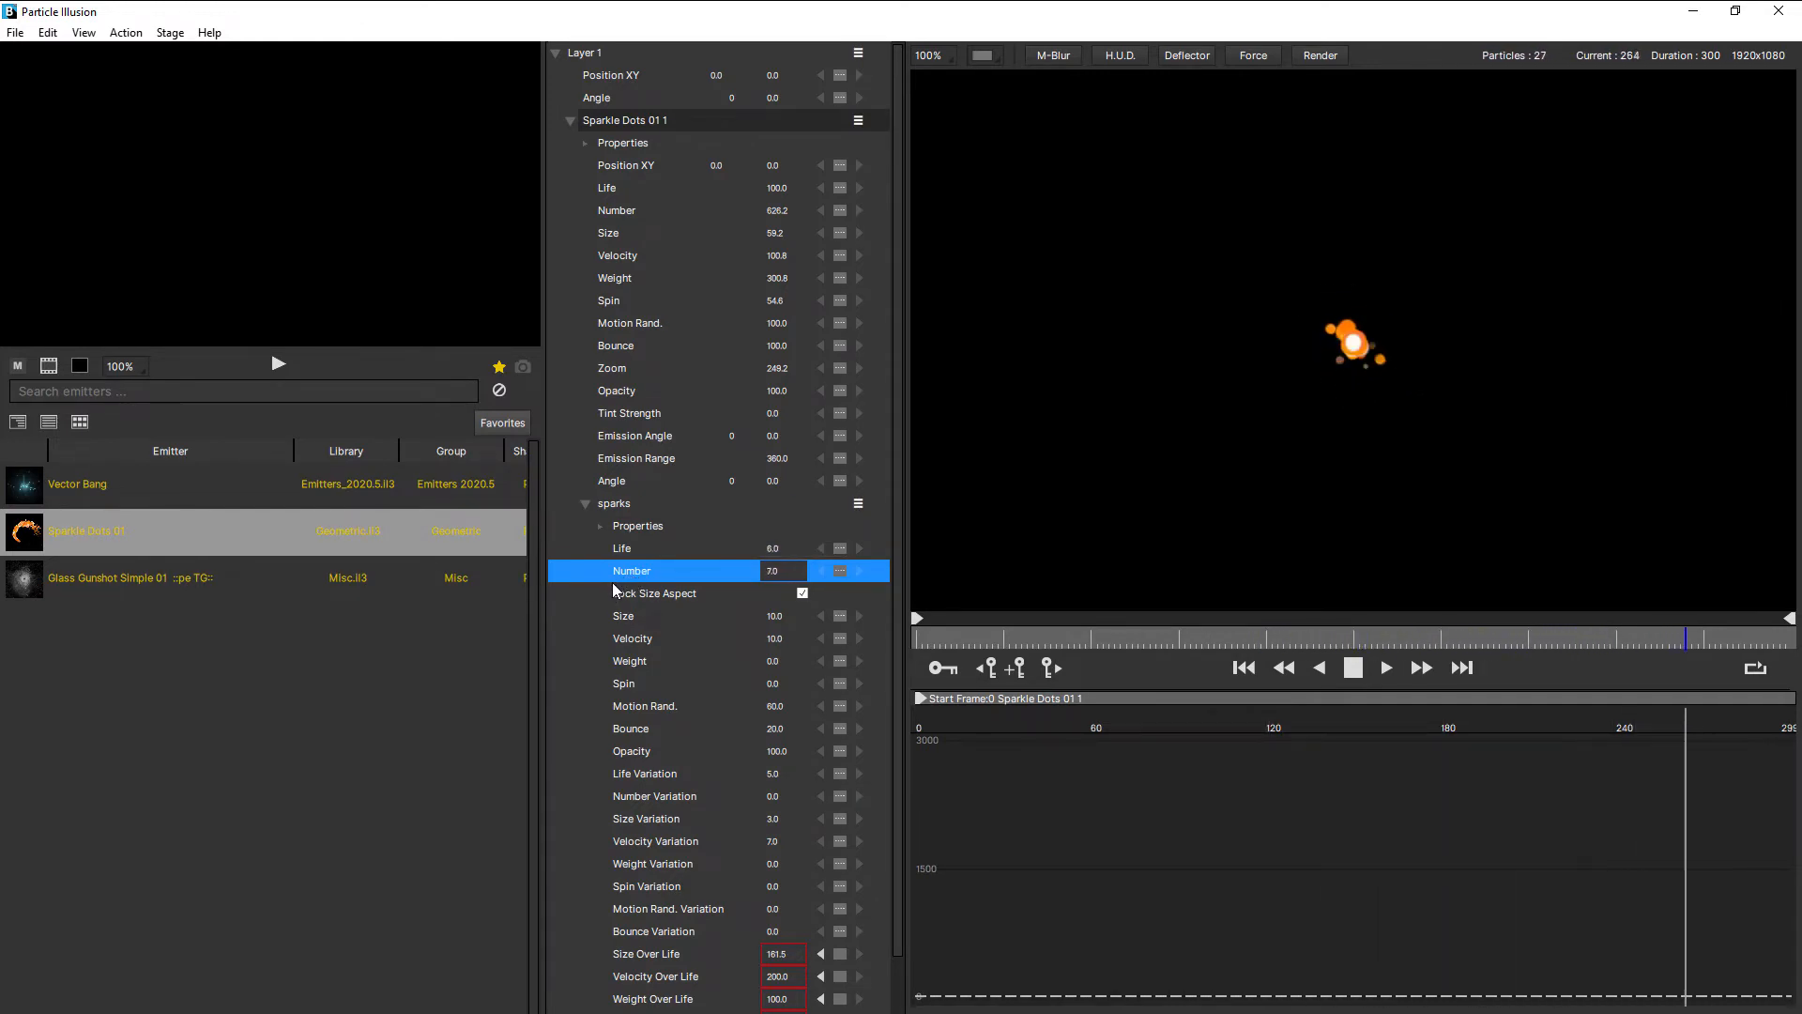
left_click_drag(770, 639, 961, 621)
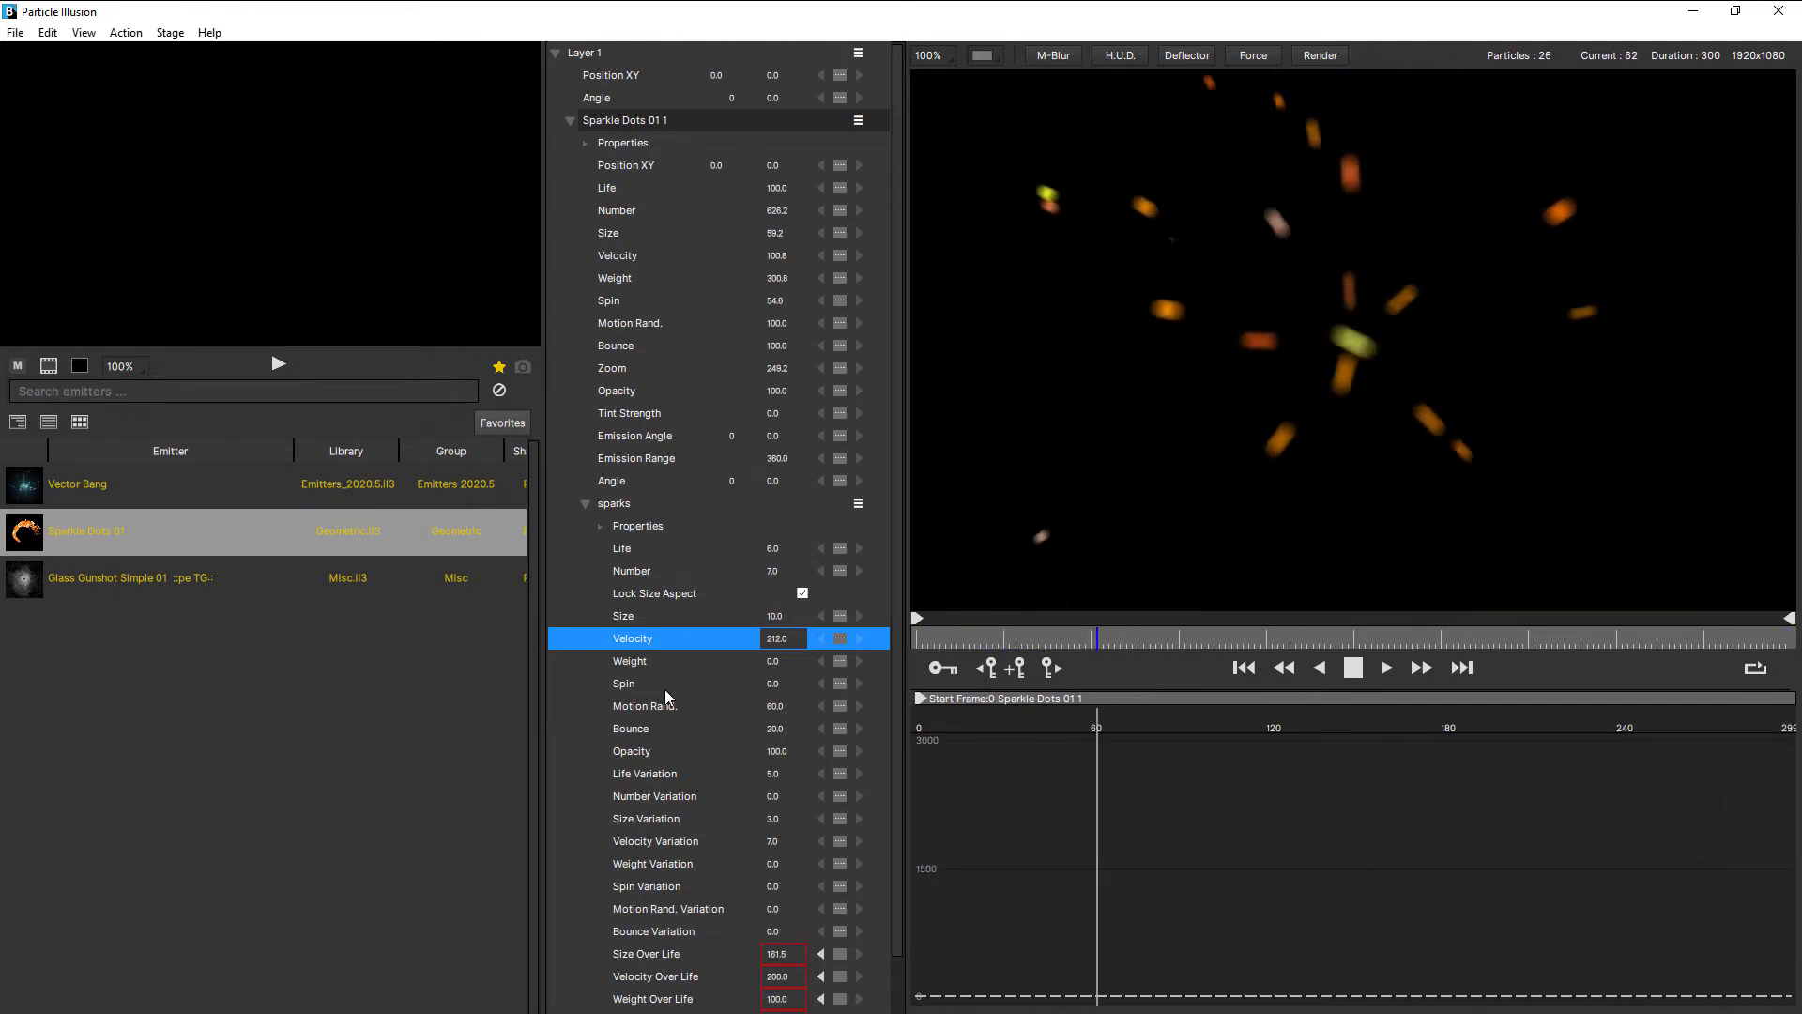
left_click(777, 616)
left_click_drag(778, 615, 766, 625)
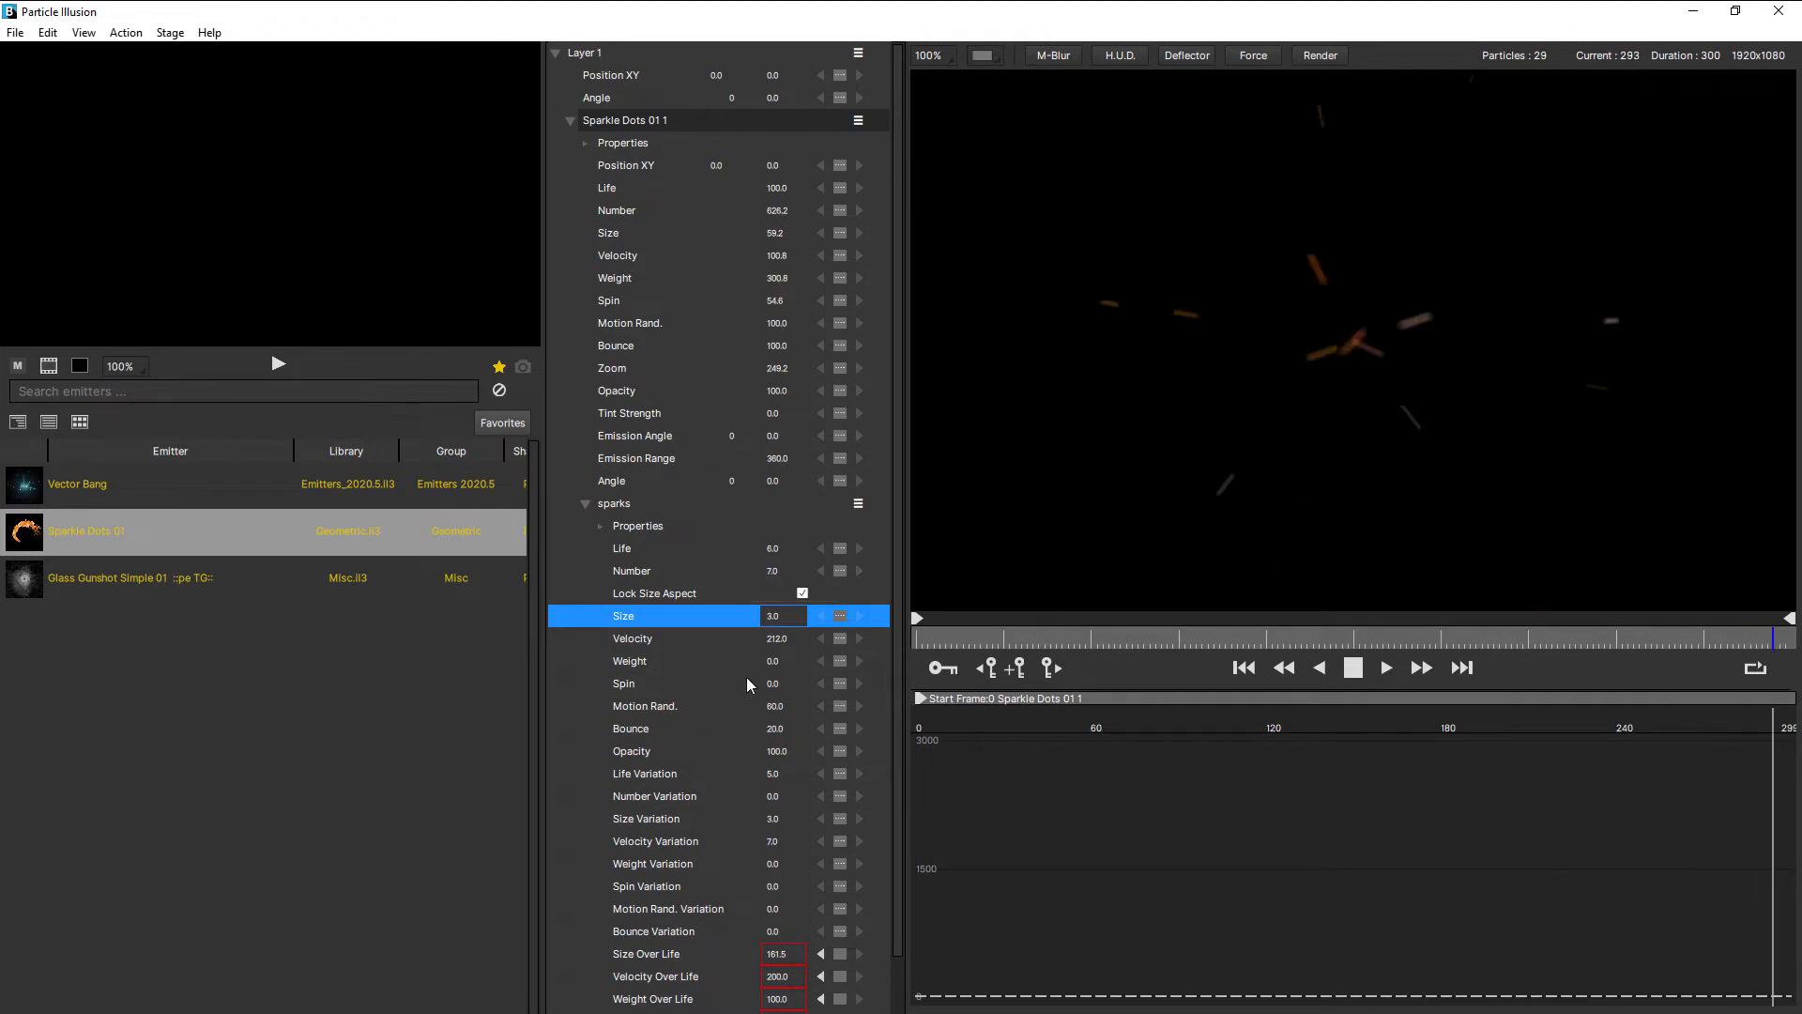
Set the sparks' Weight to 70, Velocity Variation to 70, Weight Variation to 6 and Life Variation to 14
left_click(780, 661)
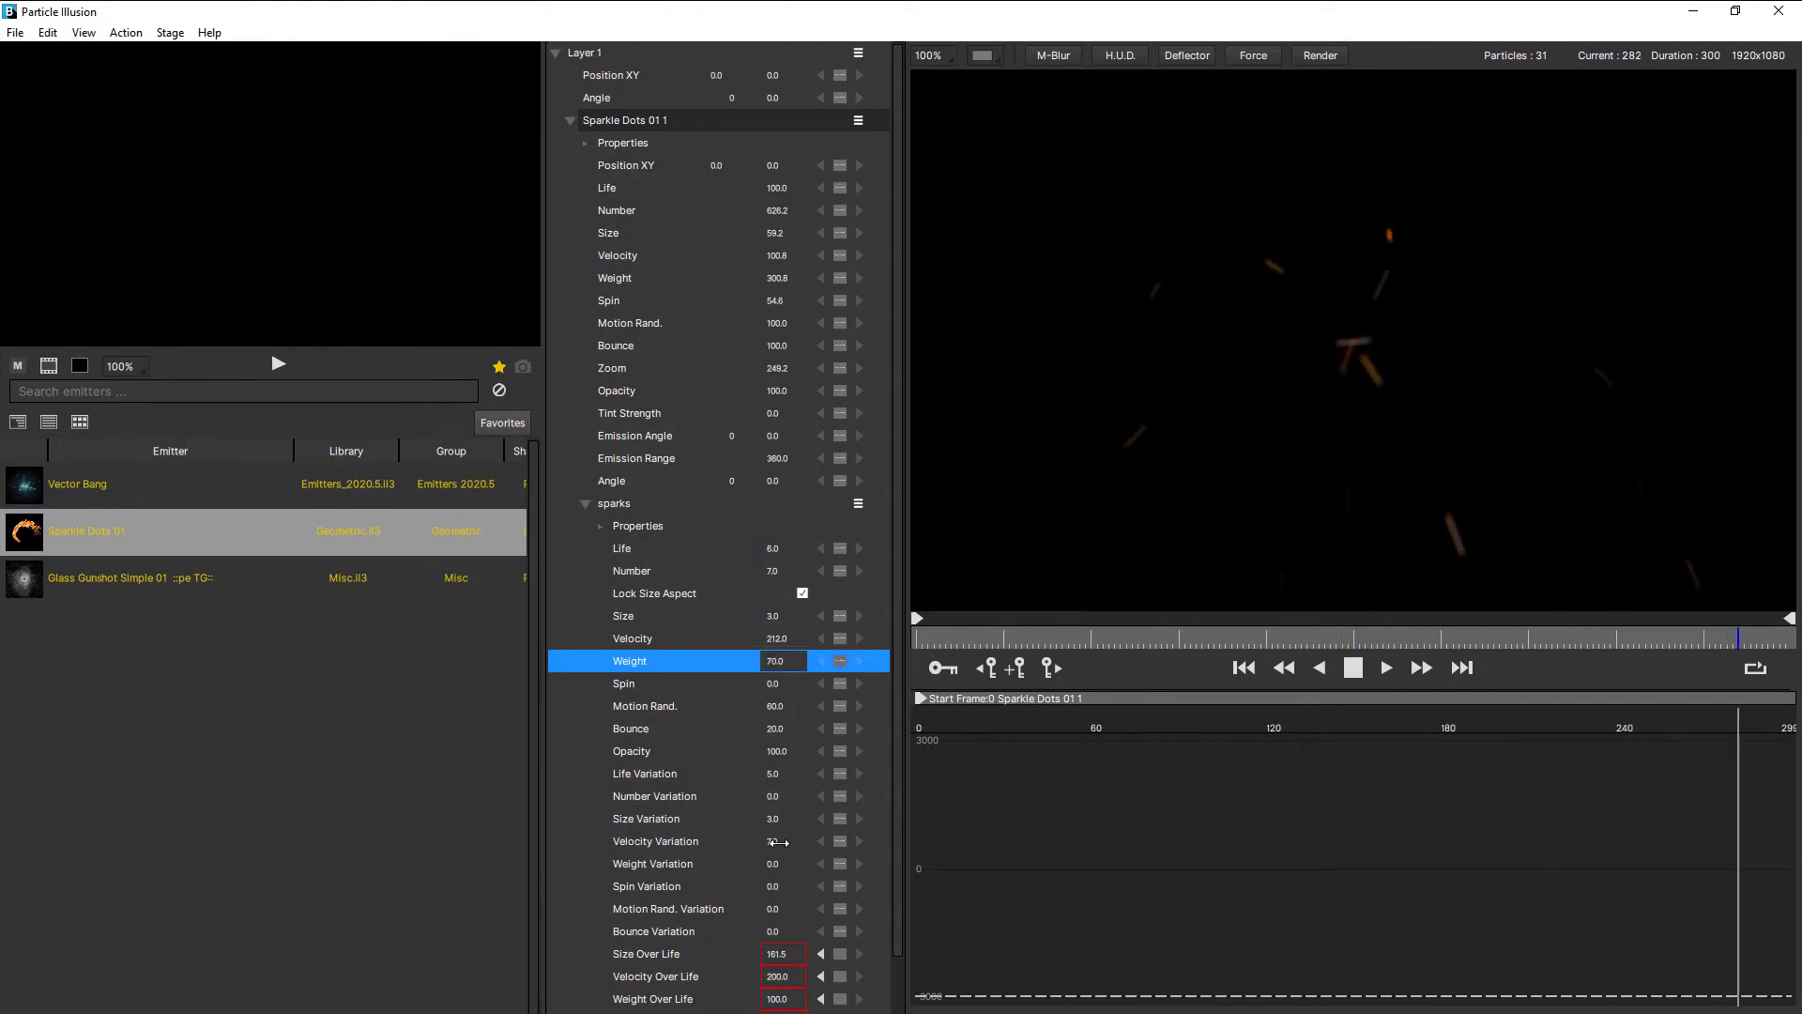
mouse_move(773, 841)
left_mouse_down()
mouse_move(830, 838)
mouse_move(778, 870)
left_mouse_up()
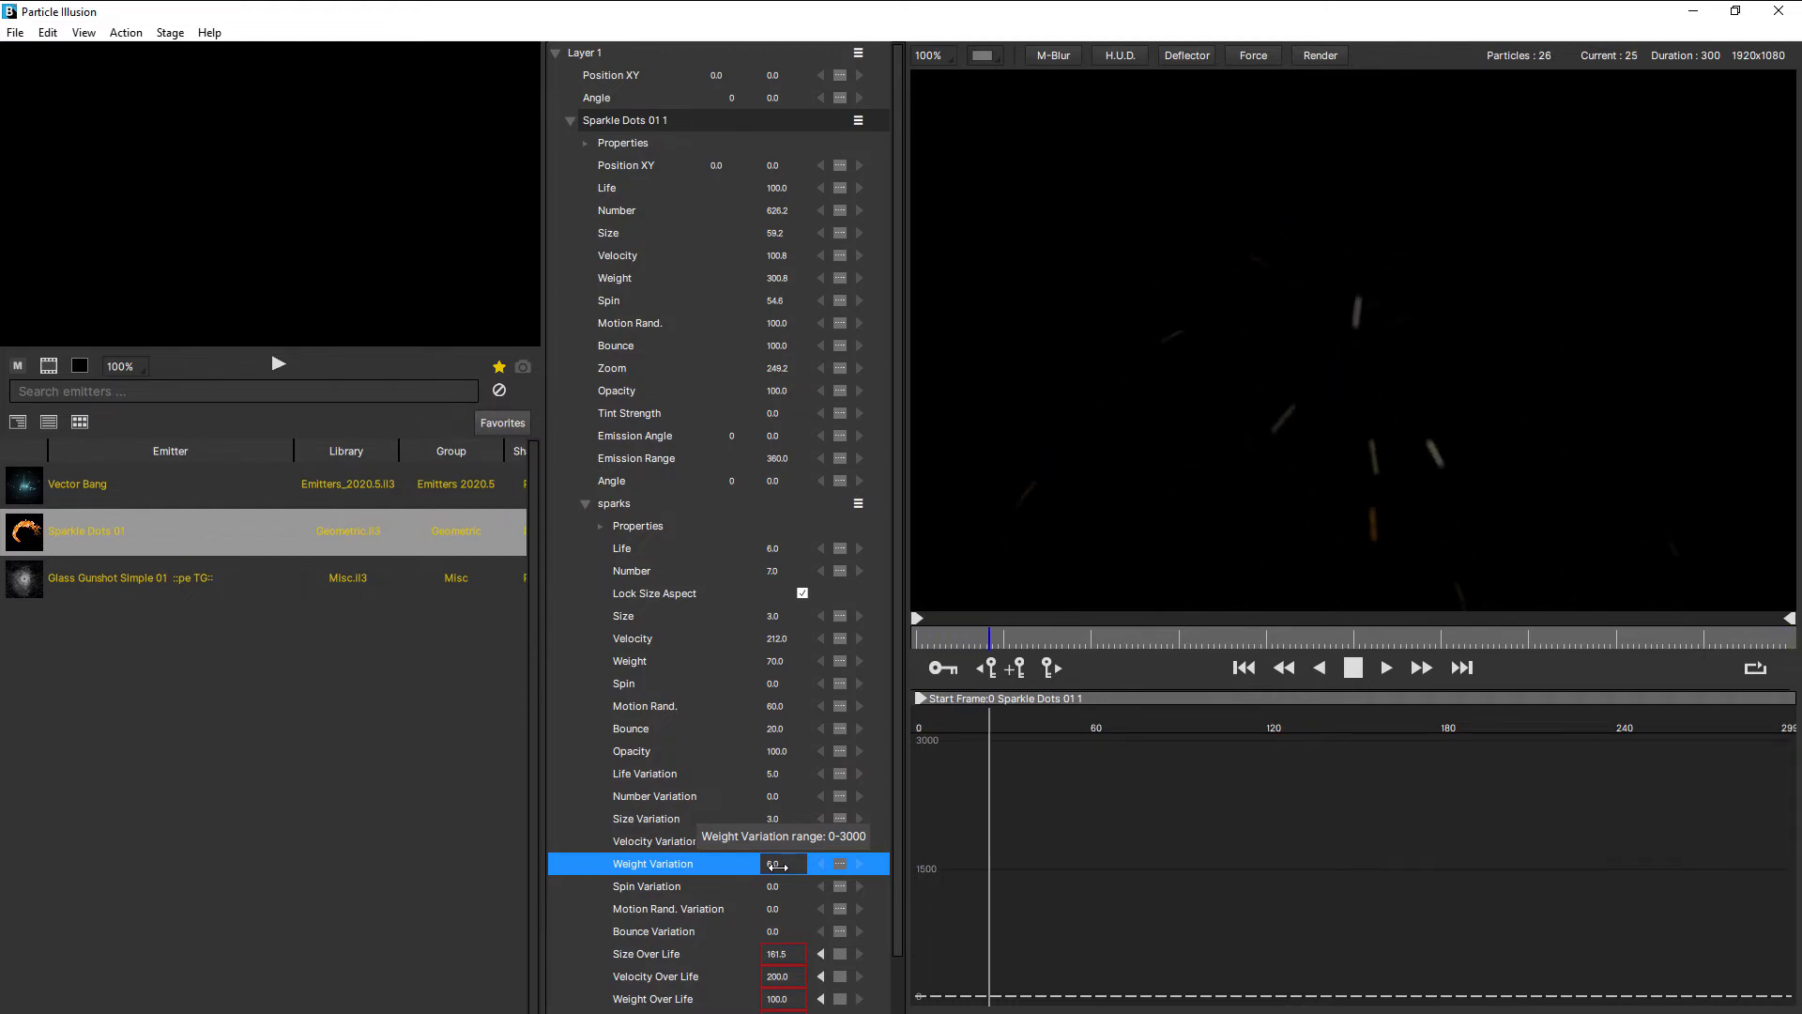
left_click_drag(778, 774, 780, 778)
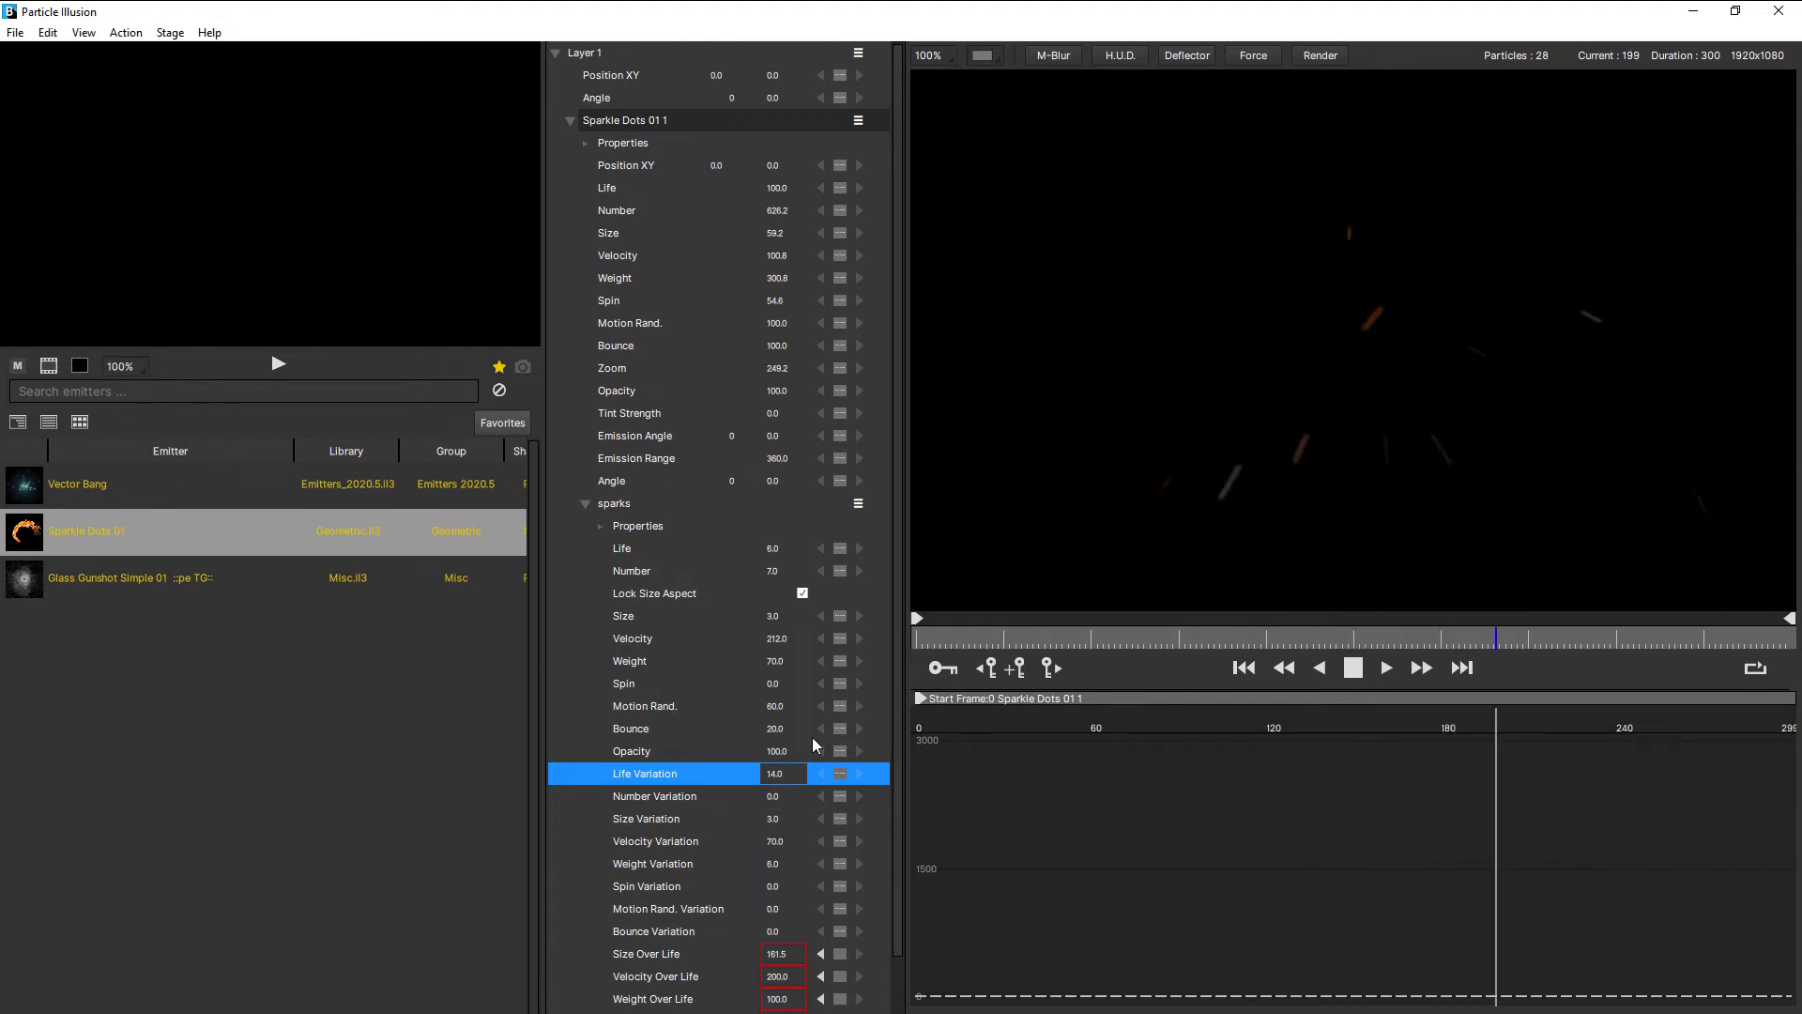
In the sparks' color gradient, change the white stop to red #ff0000, move the yellow stop to 100%, and apply the gradient
left_click(600, 527)
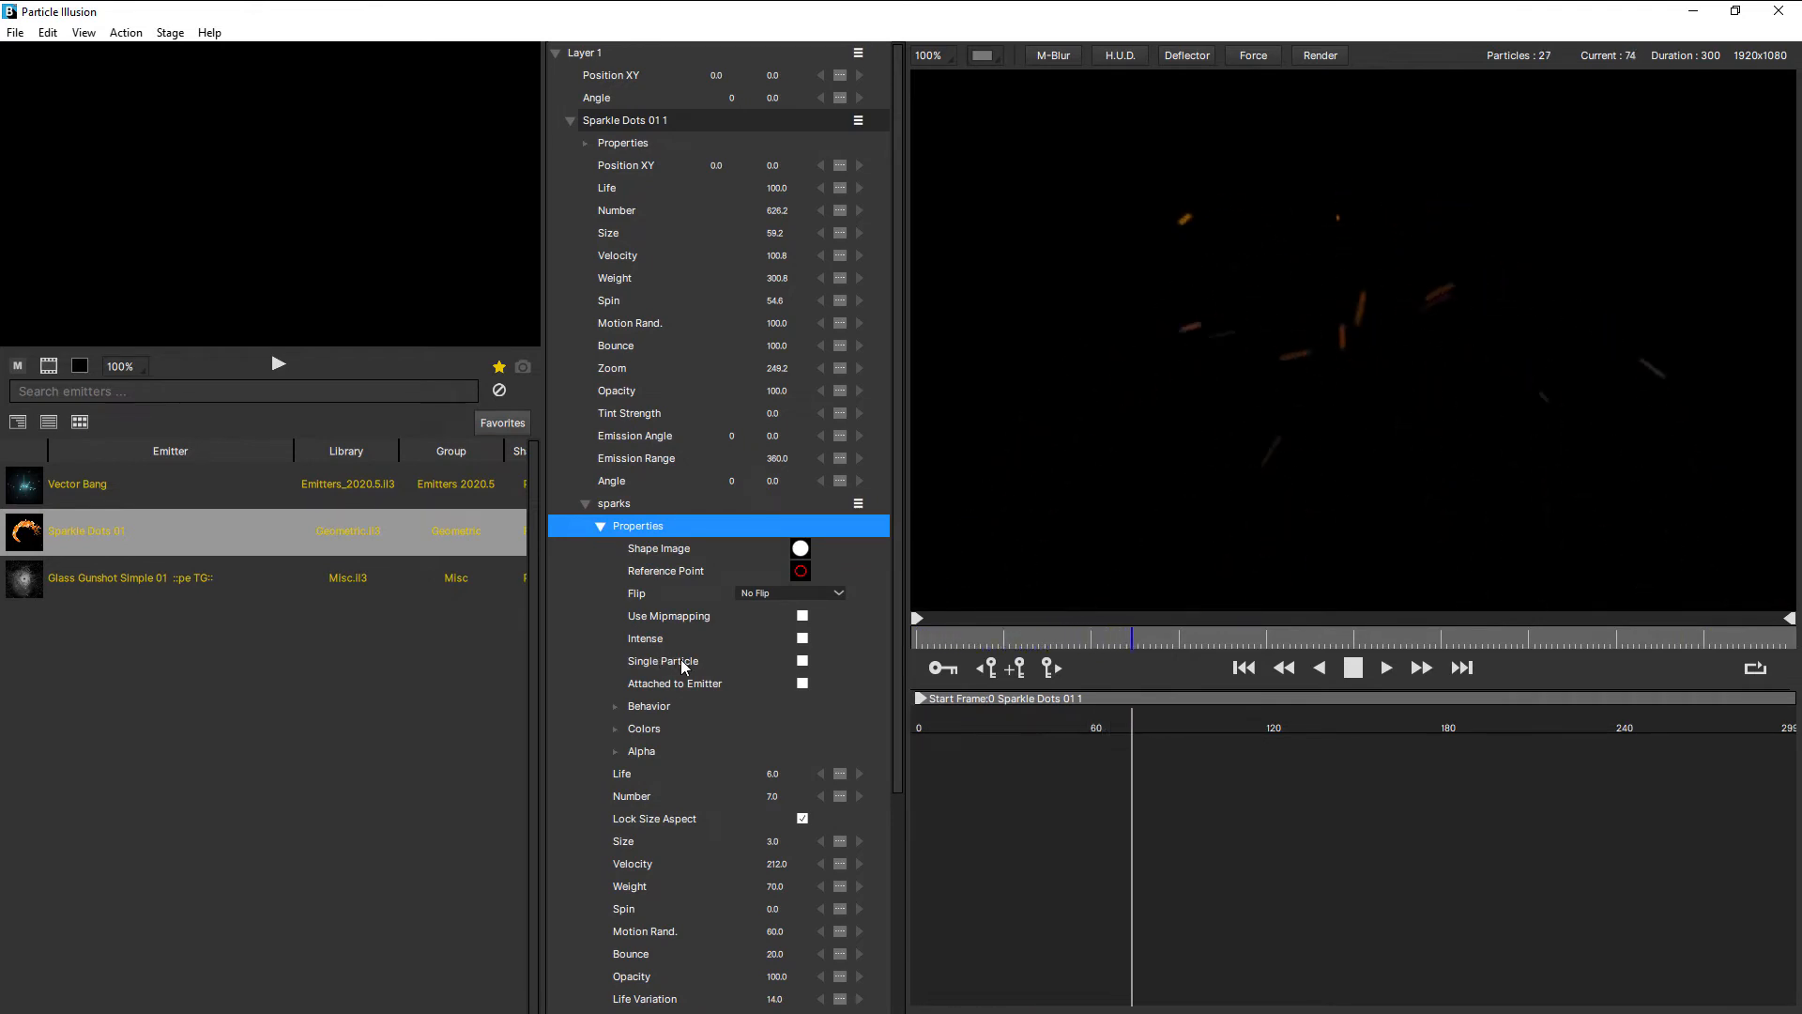
left_click(617, 730)
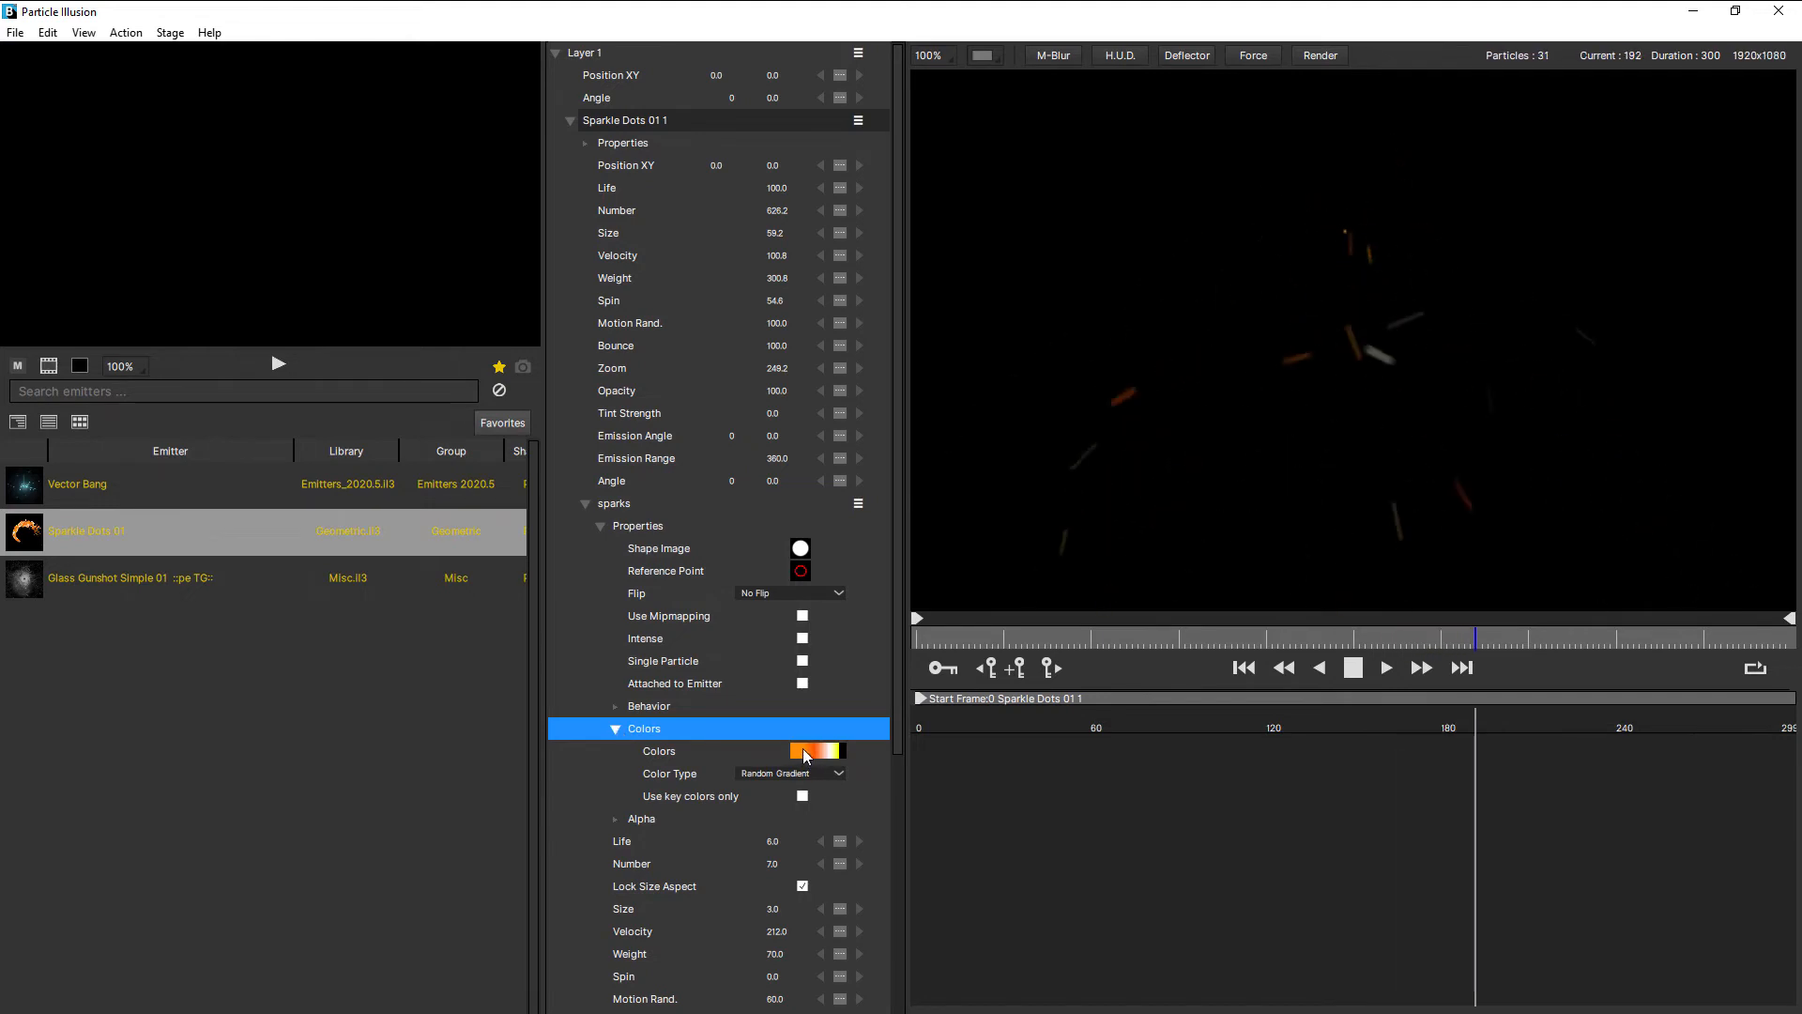
left_click(801, 757)
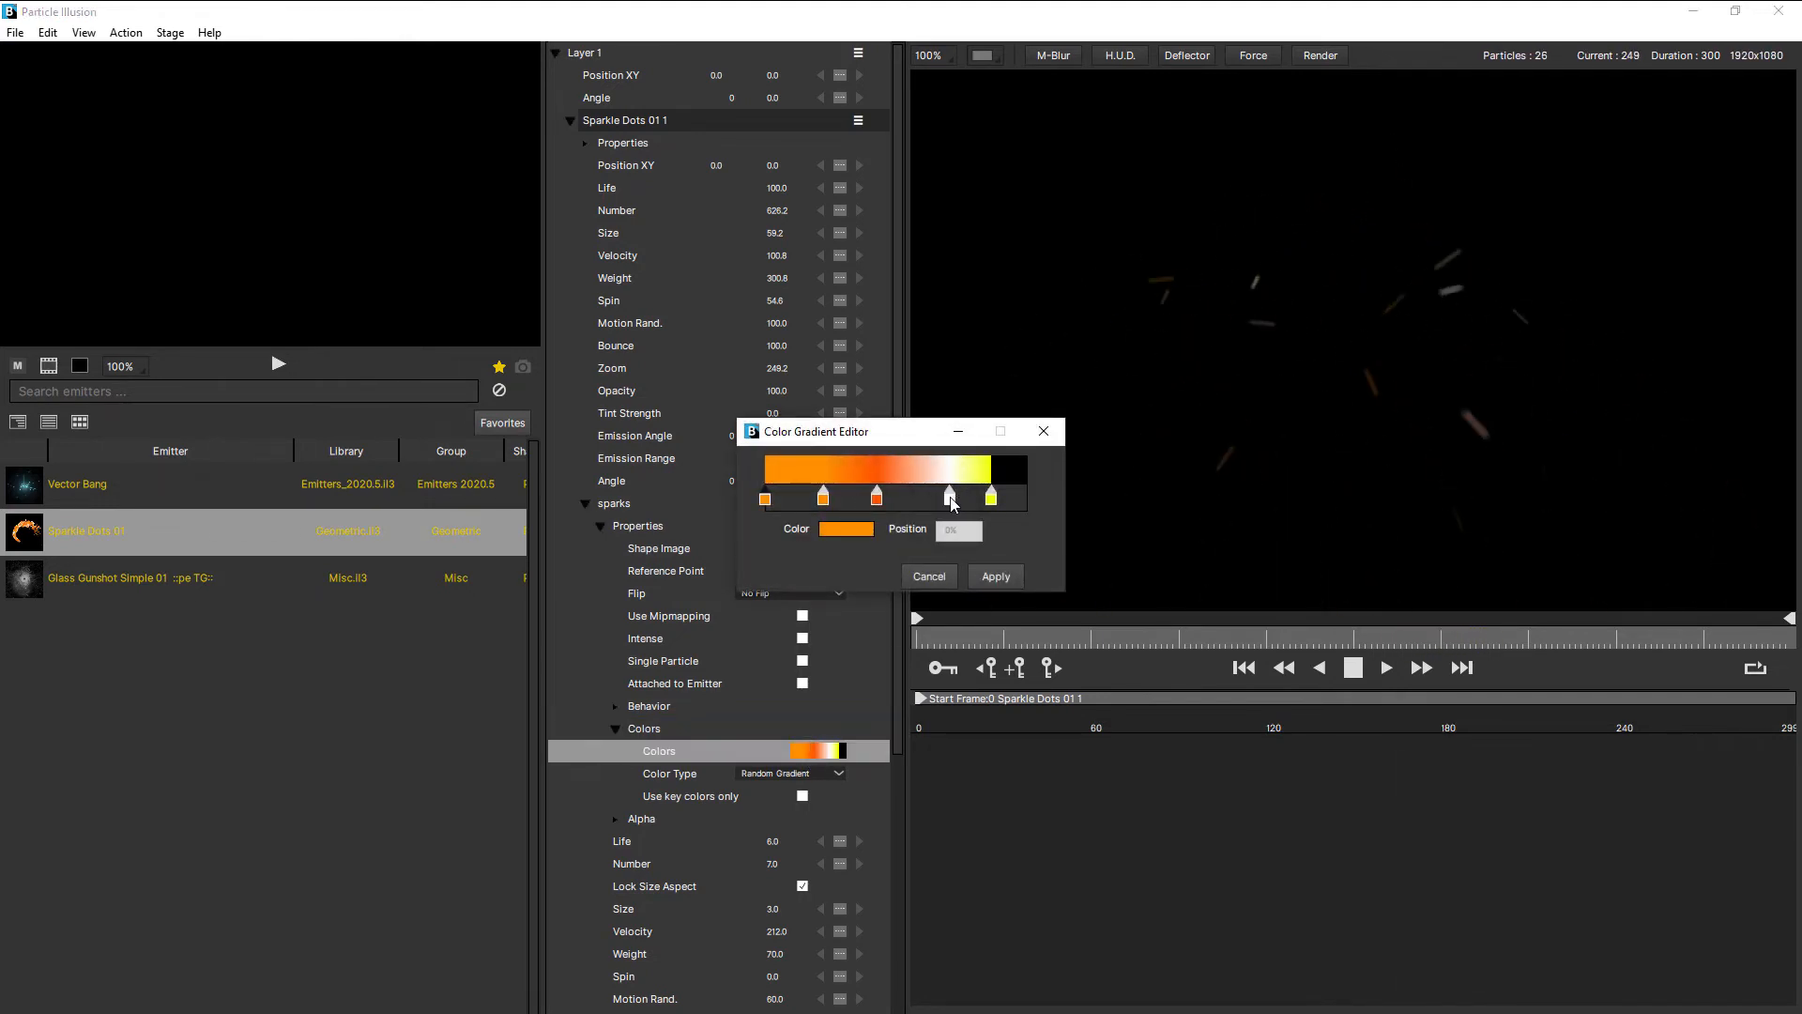
double_click(950, 498)
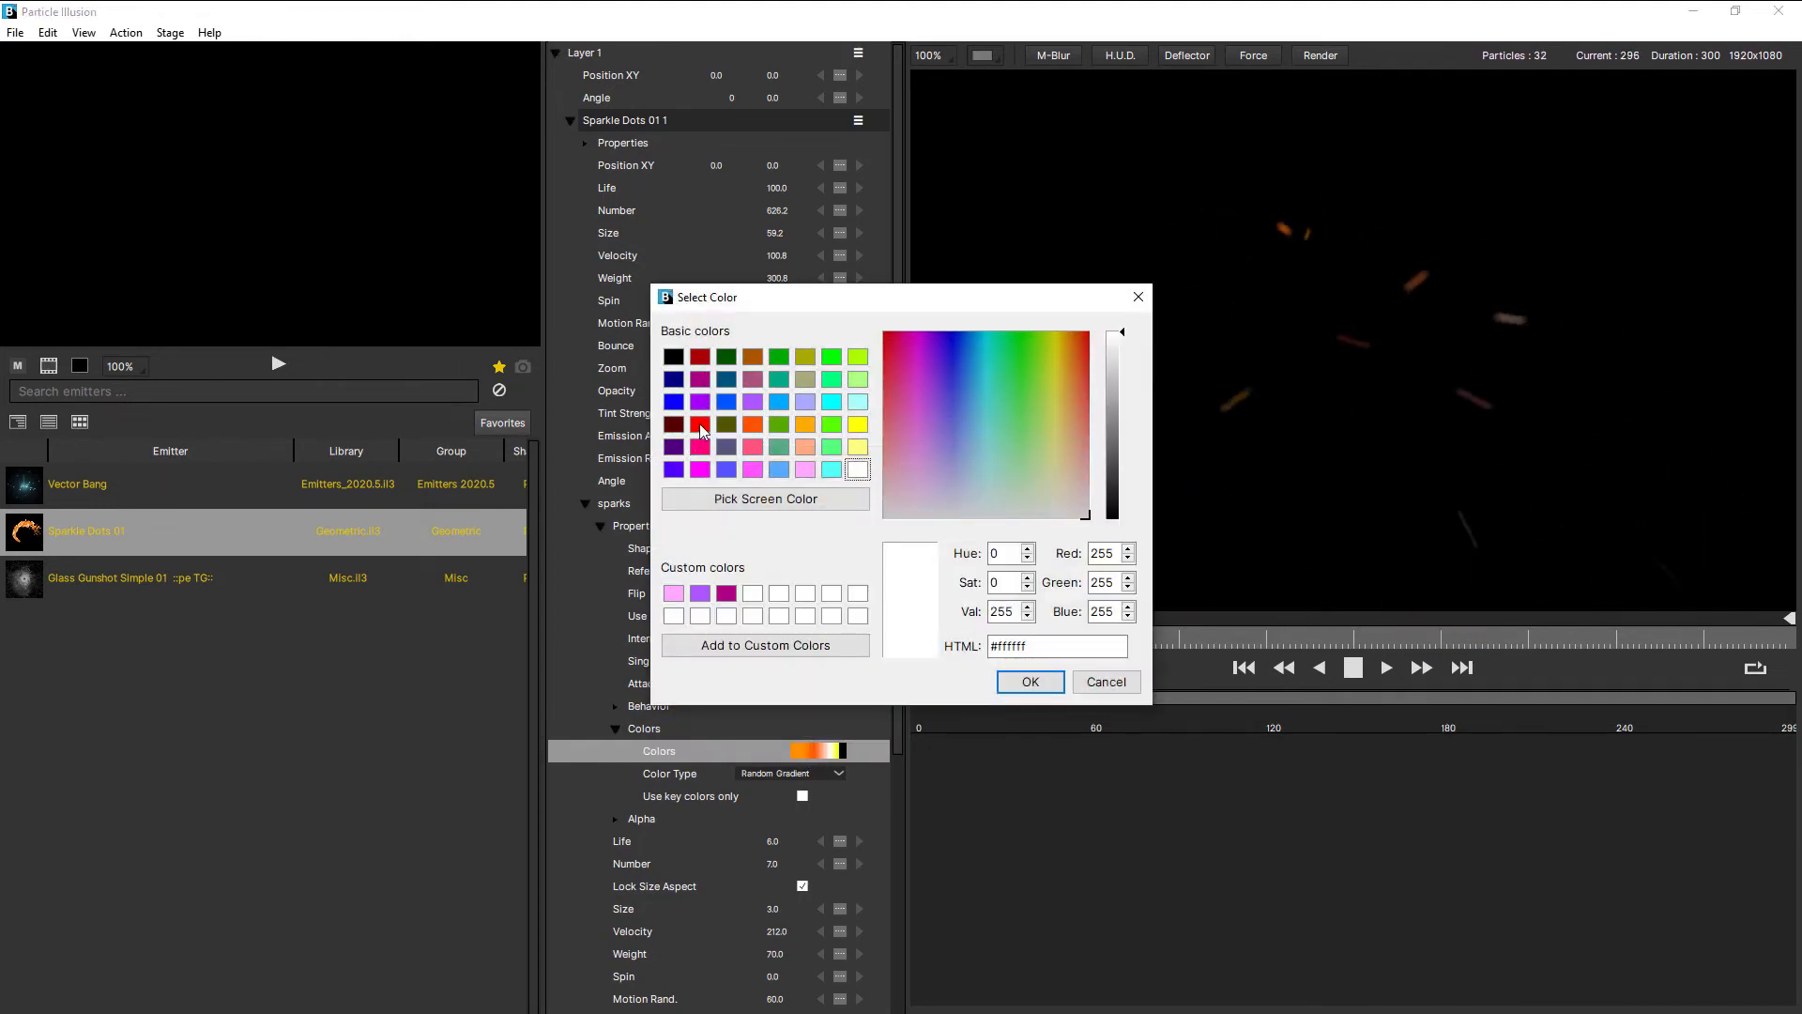
left_click(700, 425)
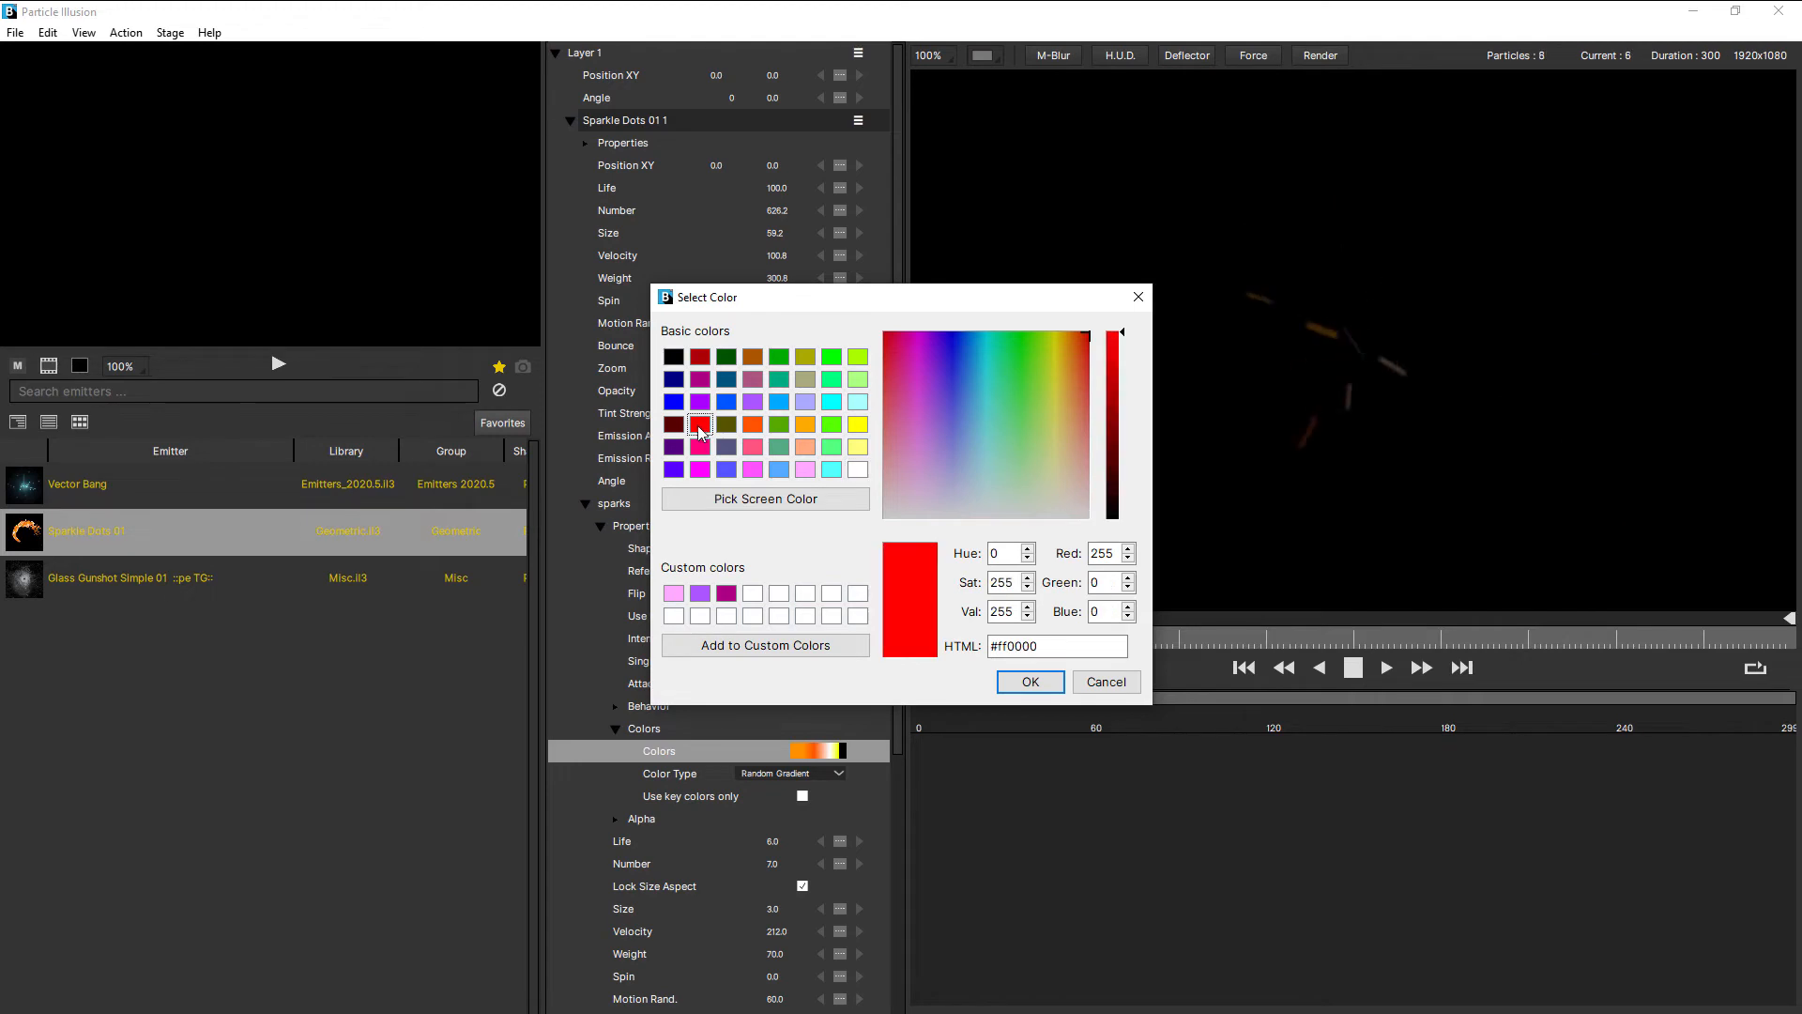
left_click(1026, 683)
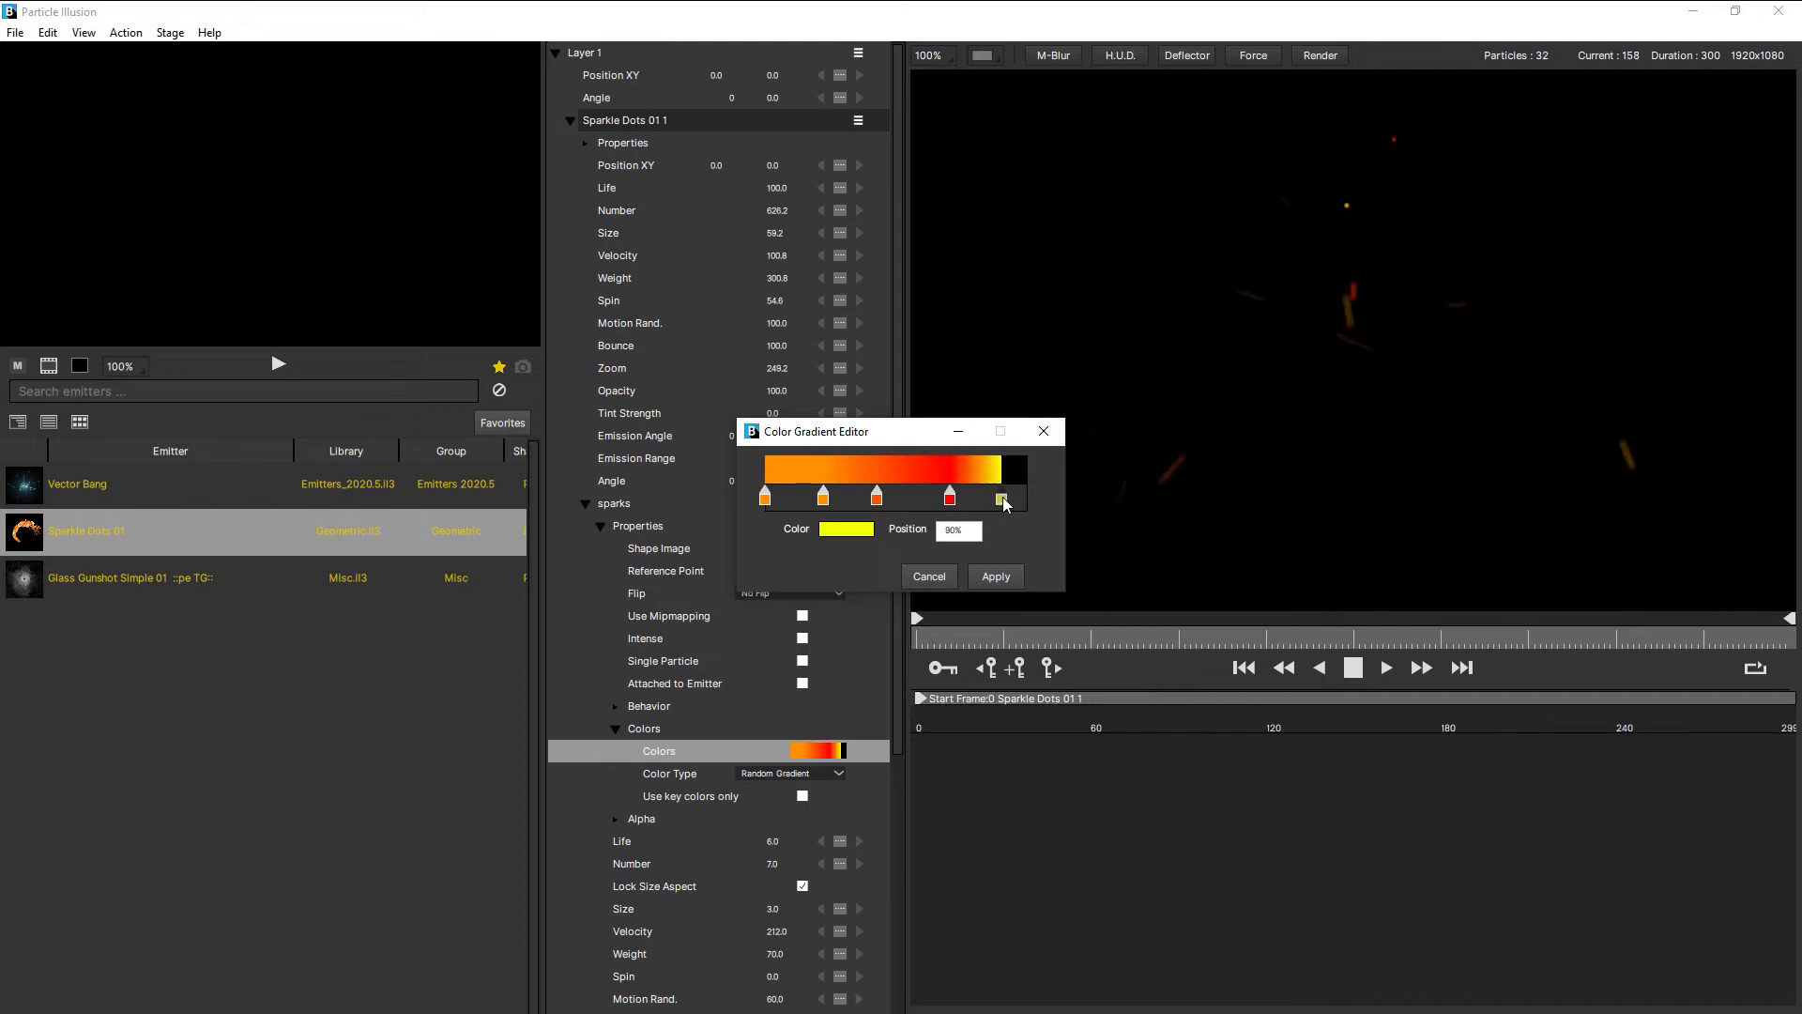
left_click_drag(1001, 504, 1024, 503)
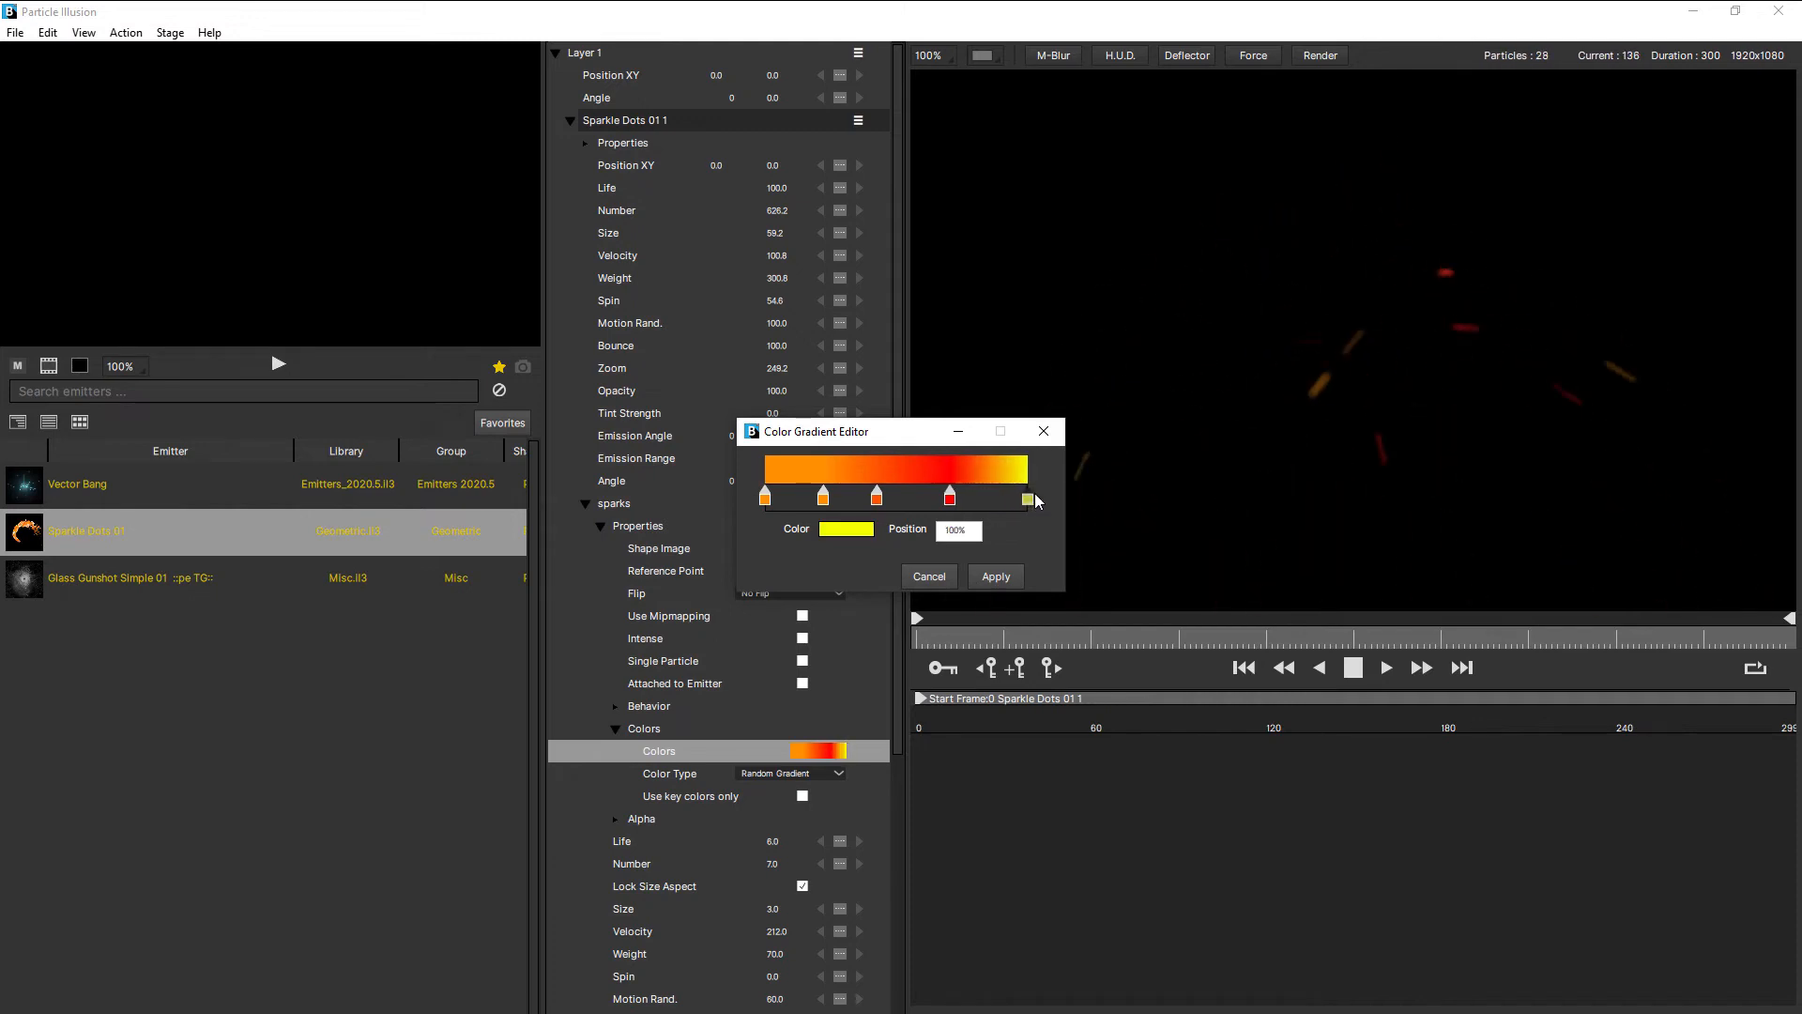
left_click(1000, 575)
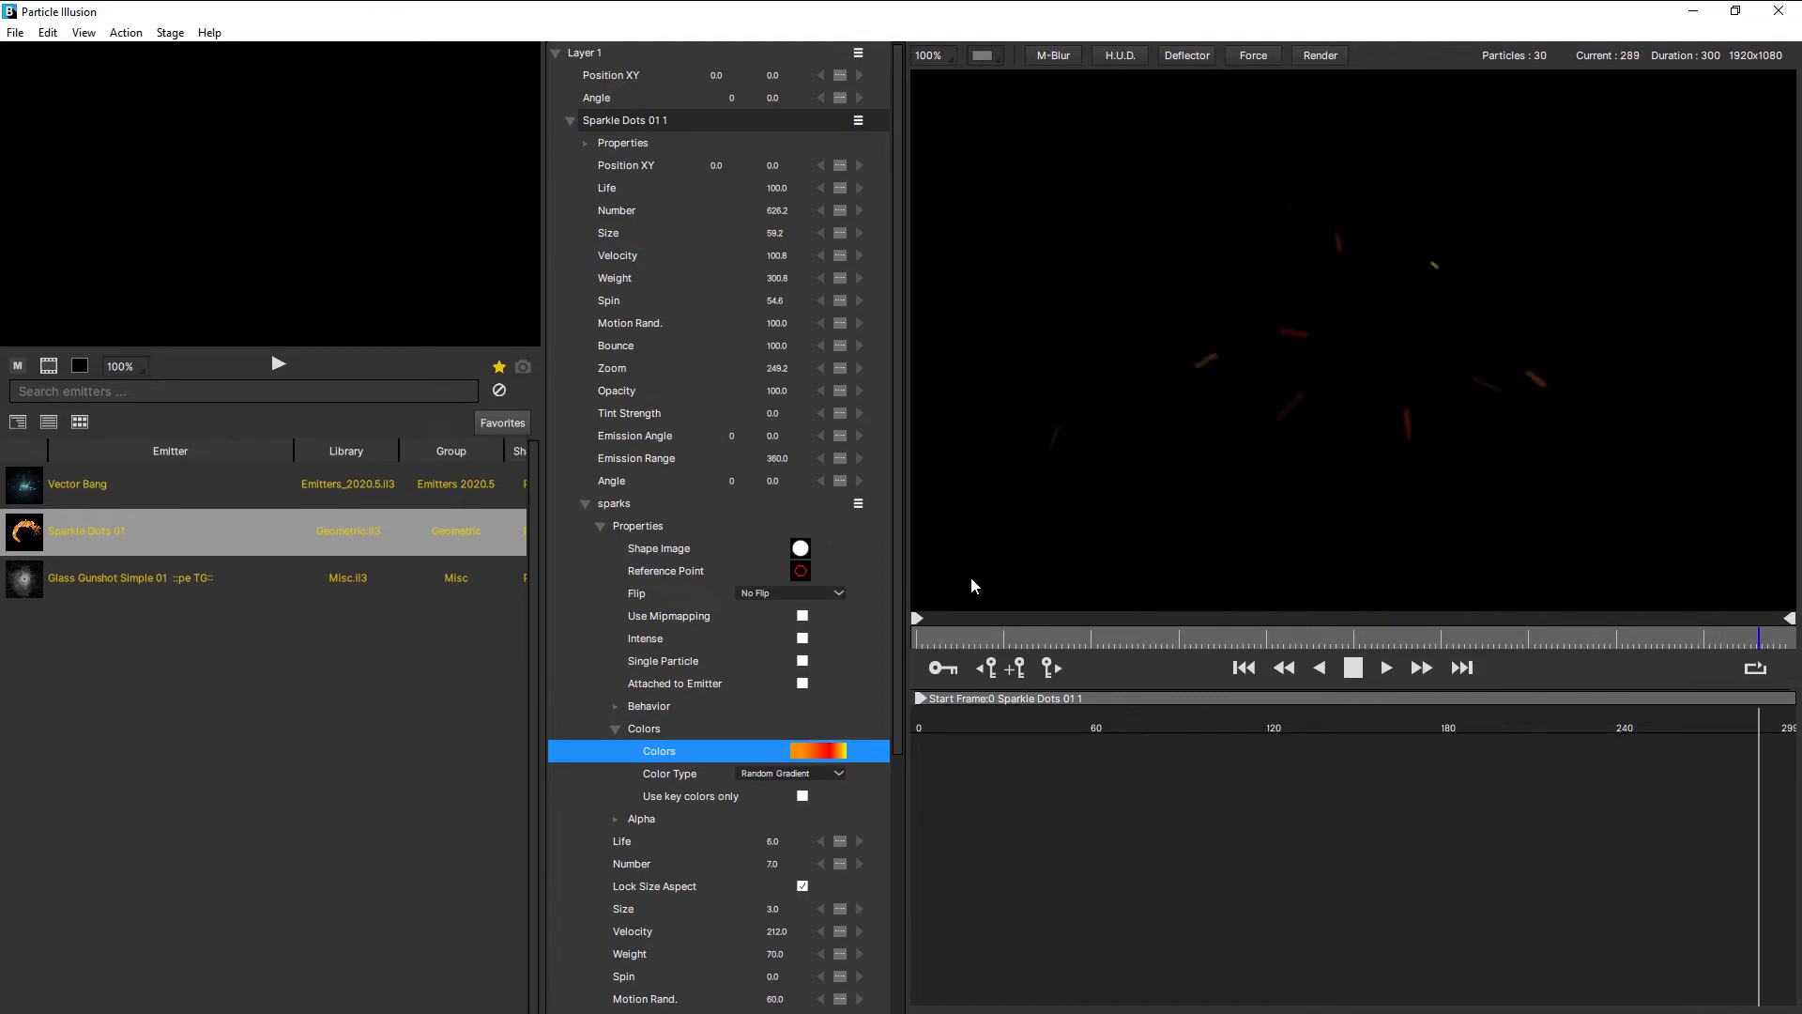
Enable Intense for the sparks particle type and set its Number to 18
left_click(803, 638)
scroll(803, 639, "down", 1)
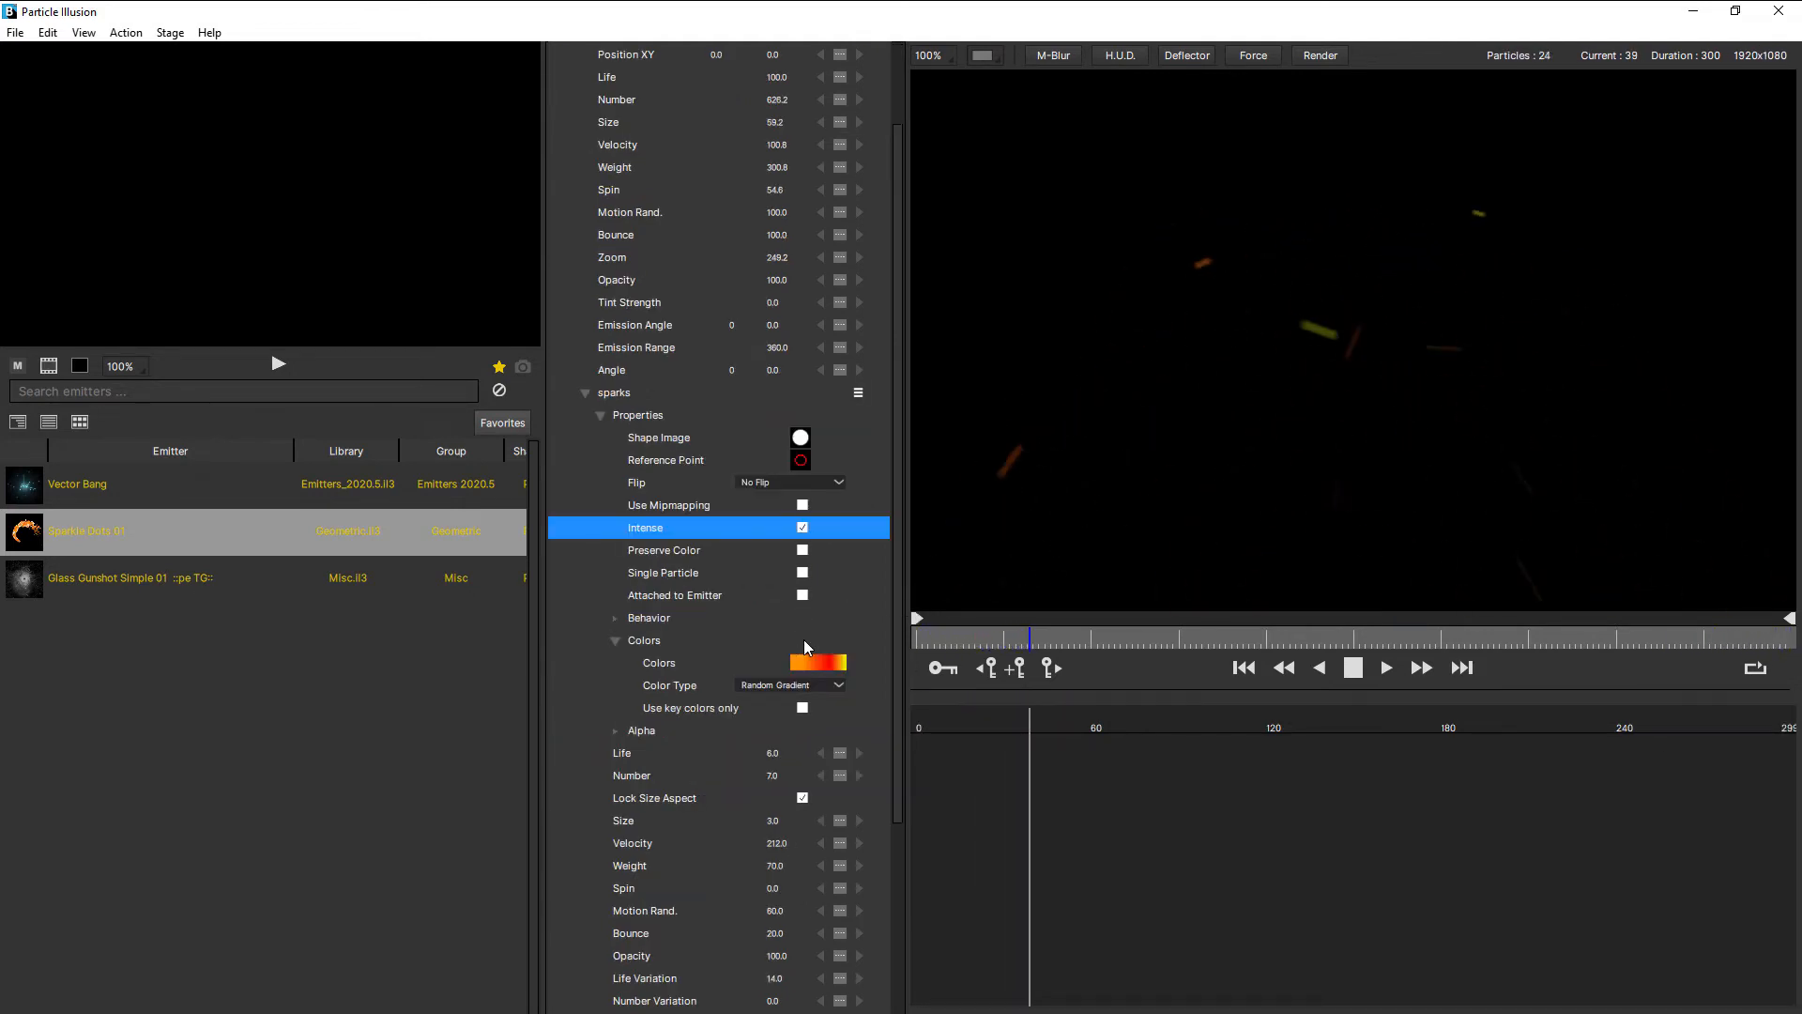
left_click(1354, 666)
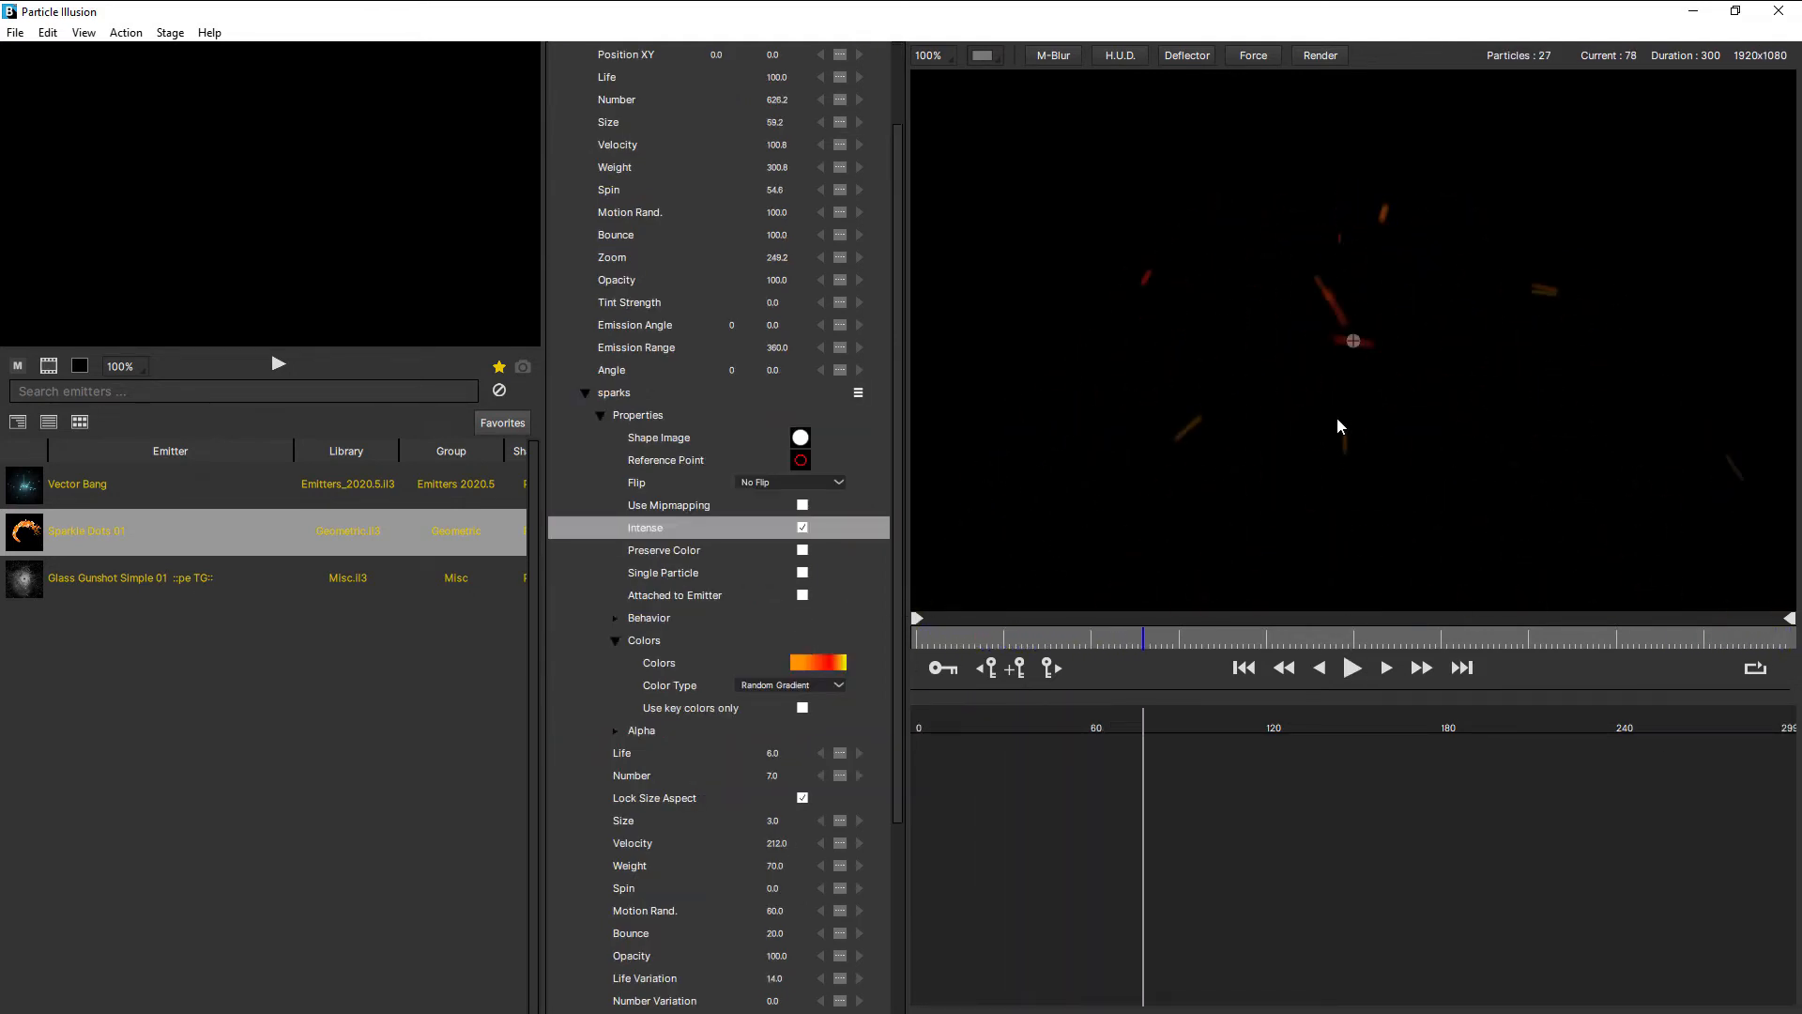
left_click_drag(1149, 642, 1118, 652)
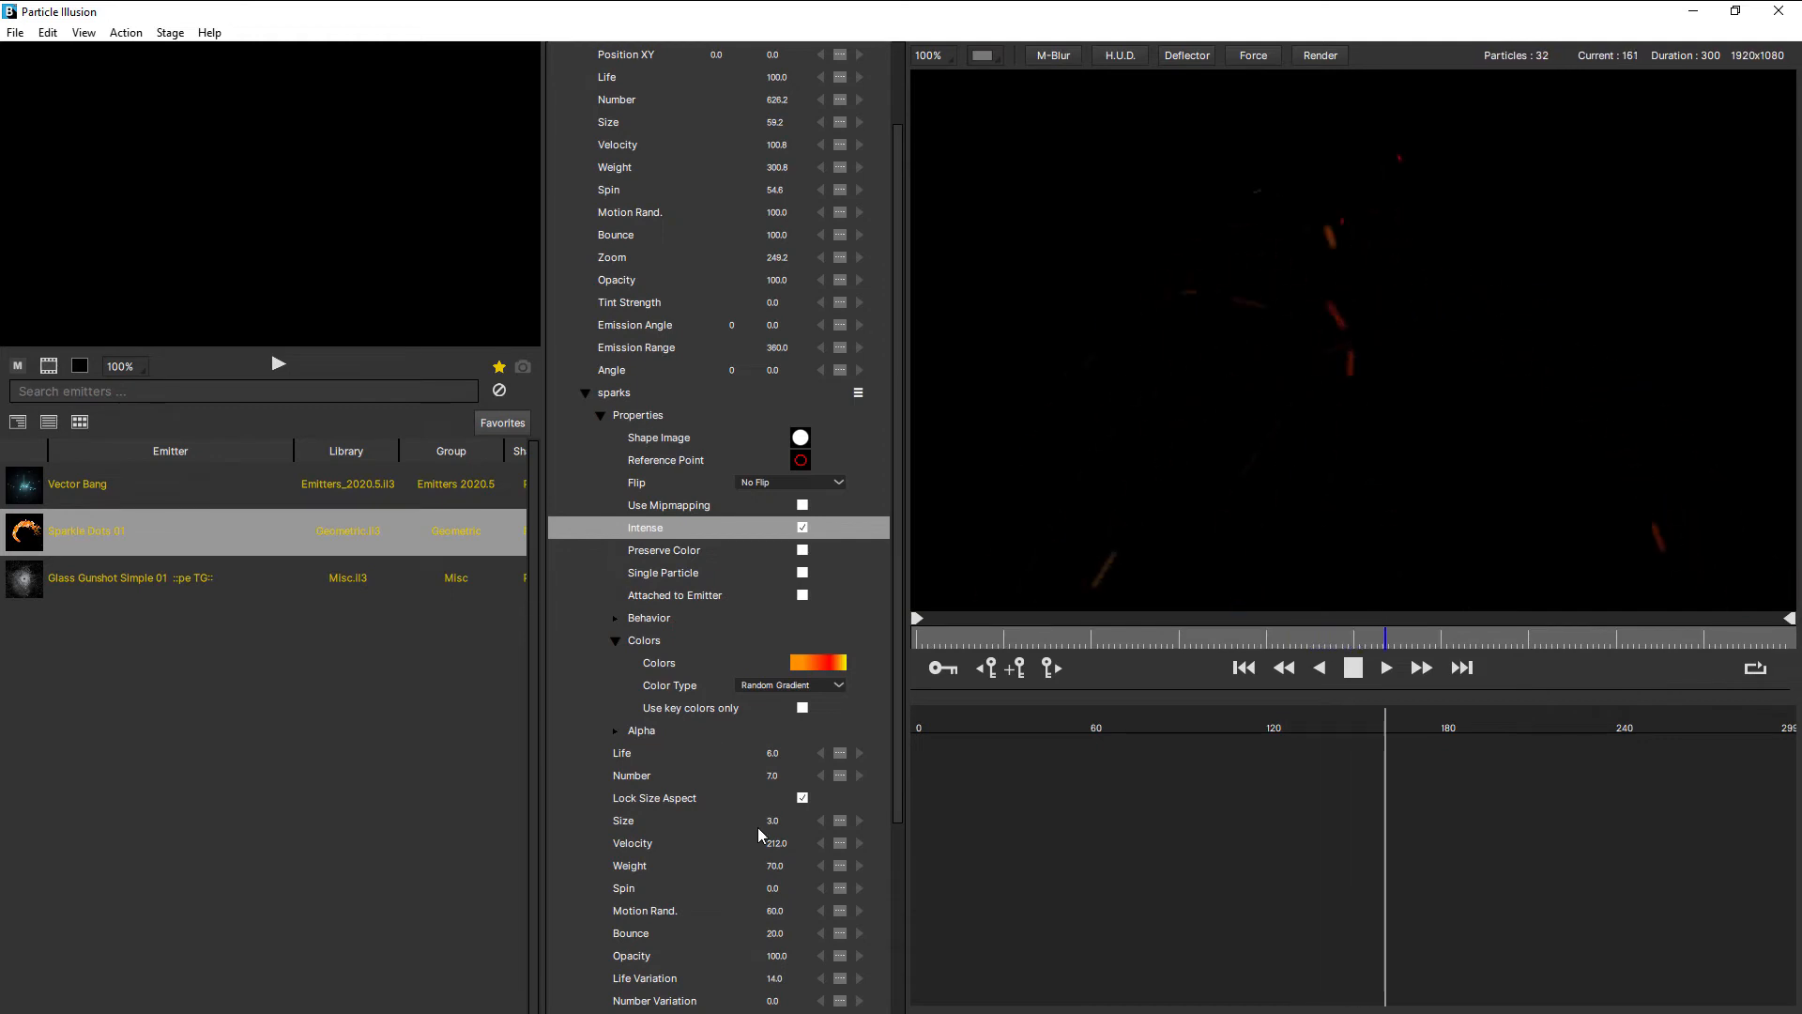
left_click(775, 776)
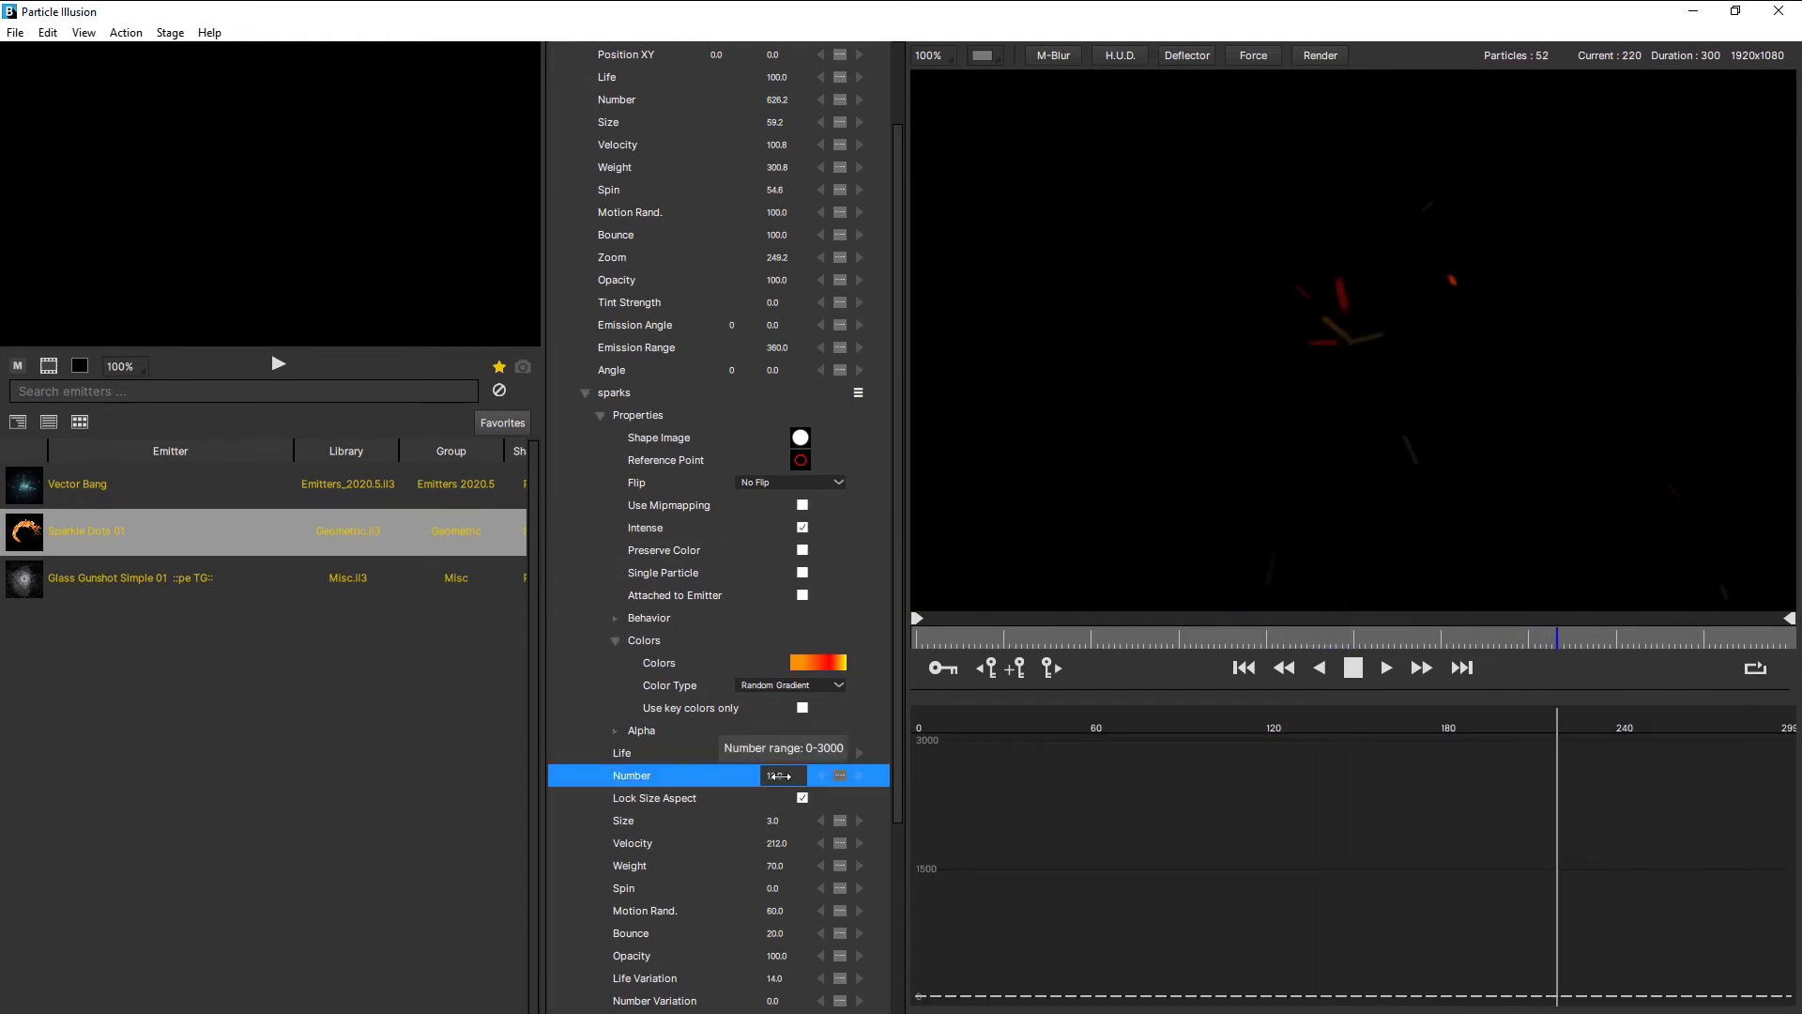
left_click_drag(785, 776, 785, 775)
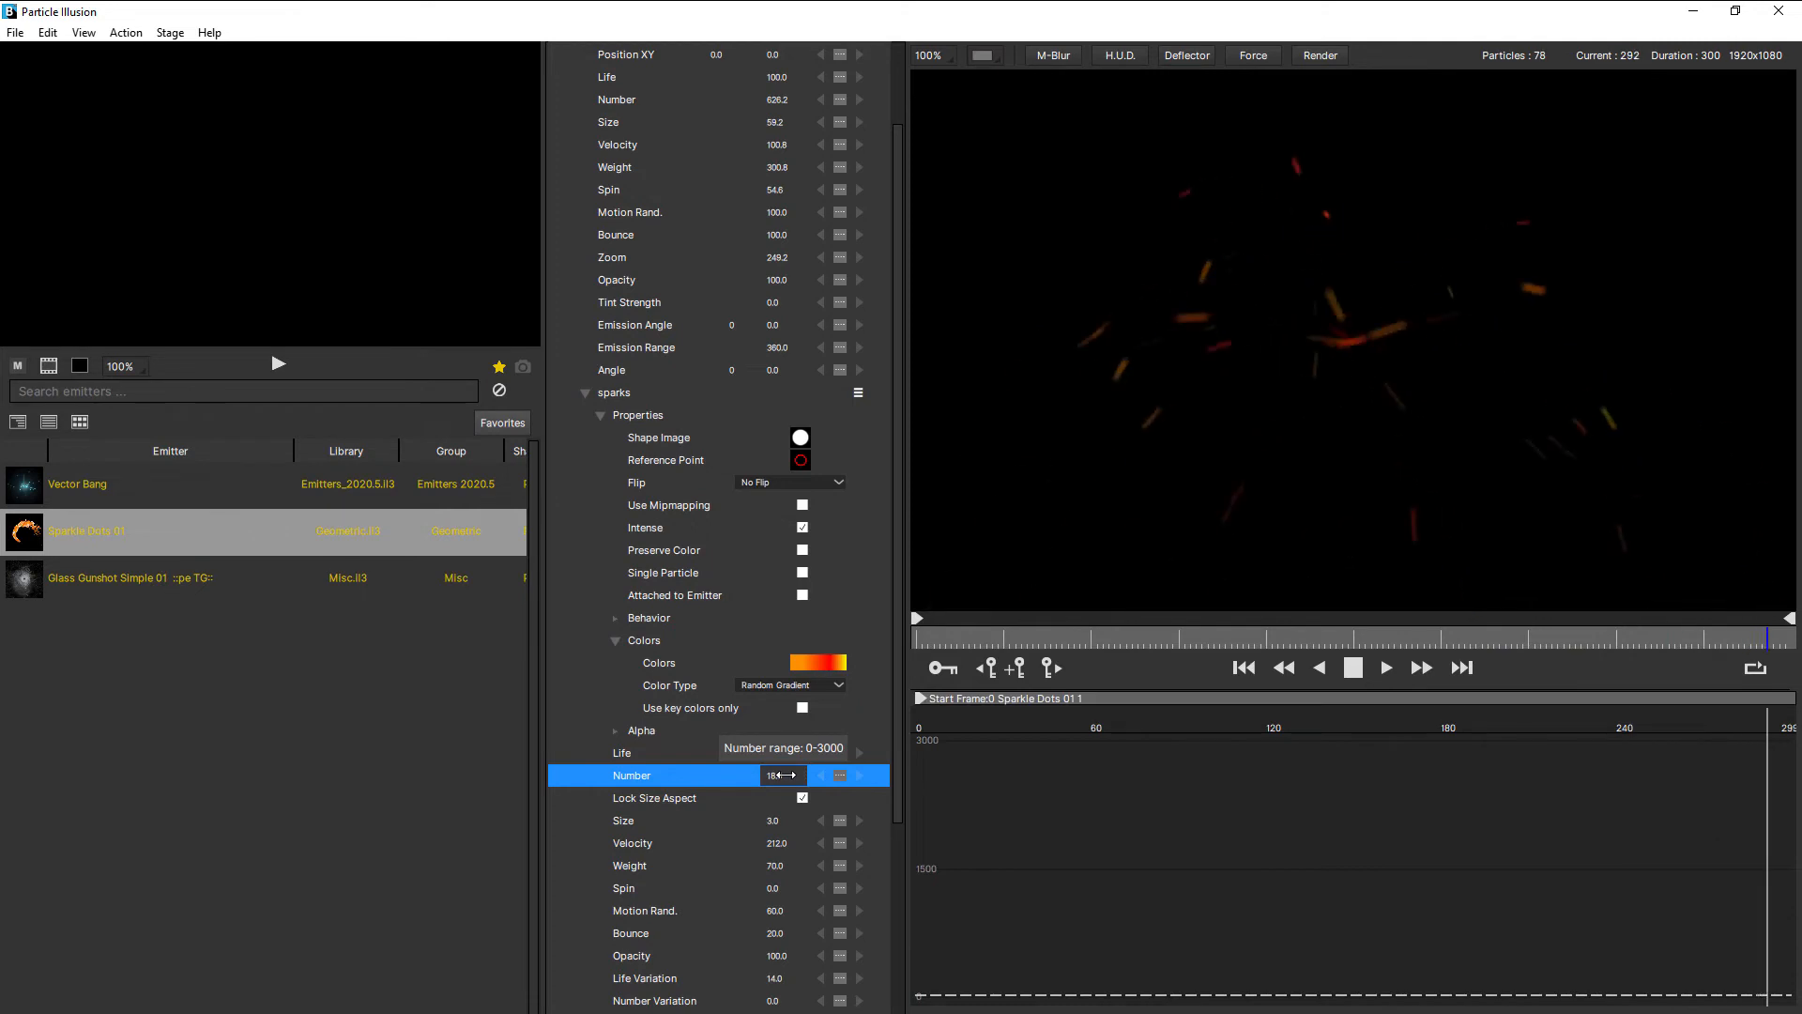
Collapse the sparks particle type and duplicate it within the Sparkle Dots 01 emitter
left_click(601, 392)
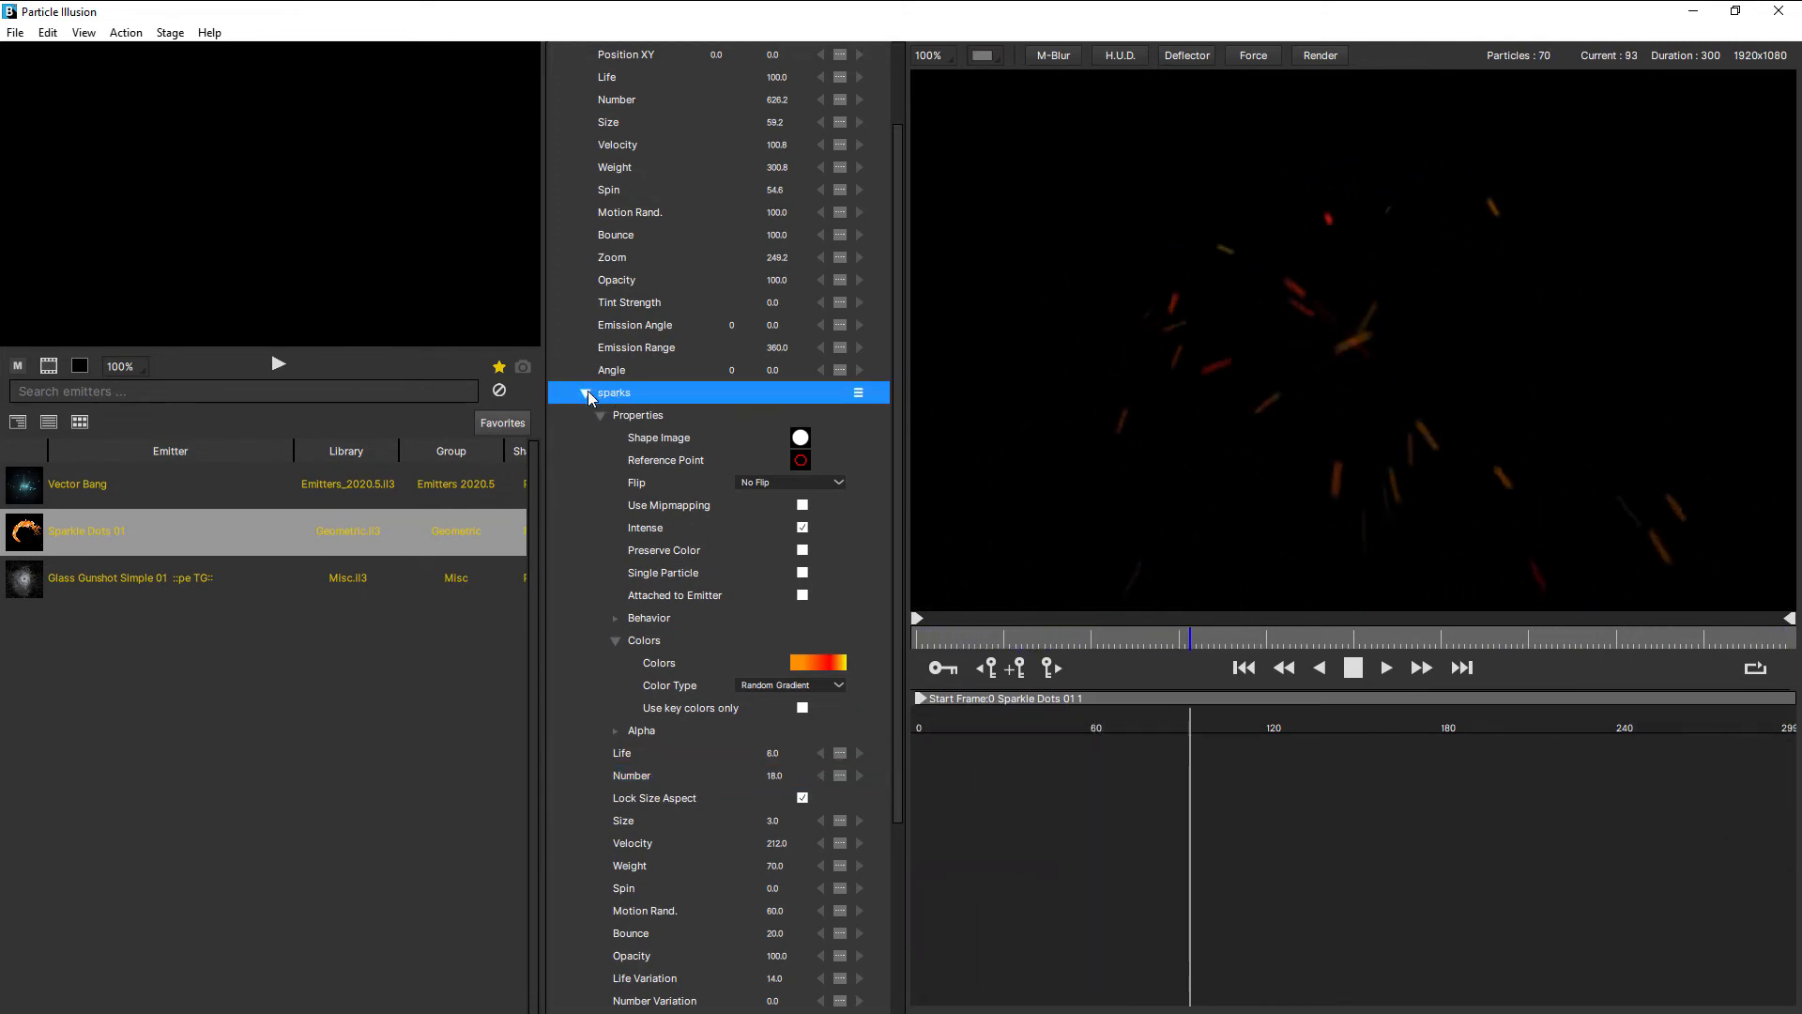
left_click(587, 393)
left_click(858, 503)
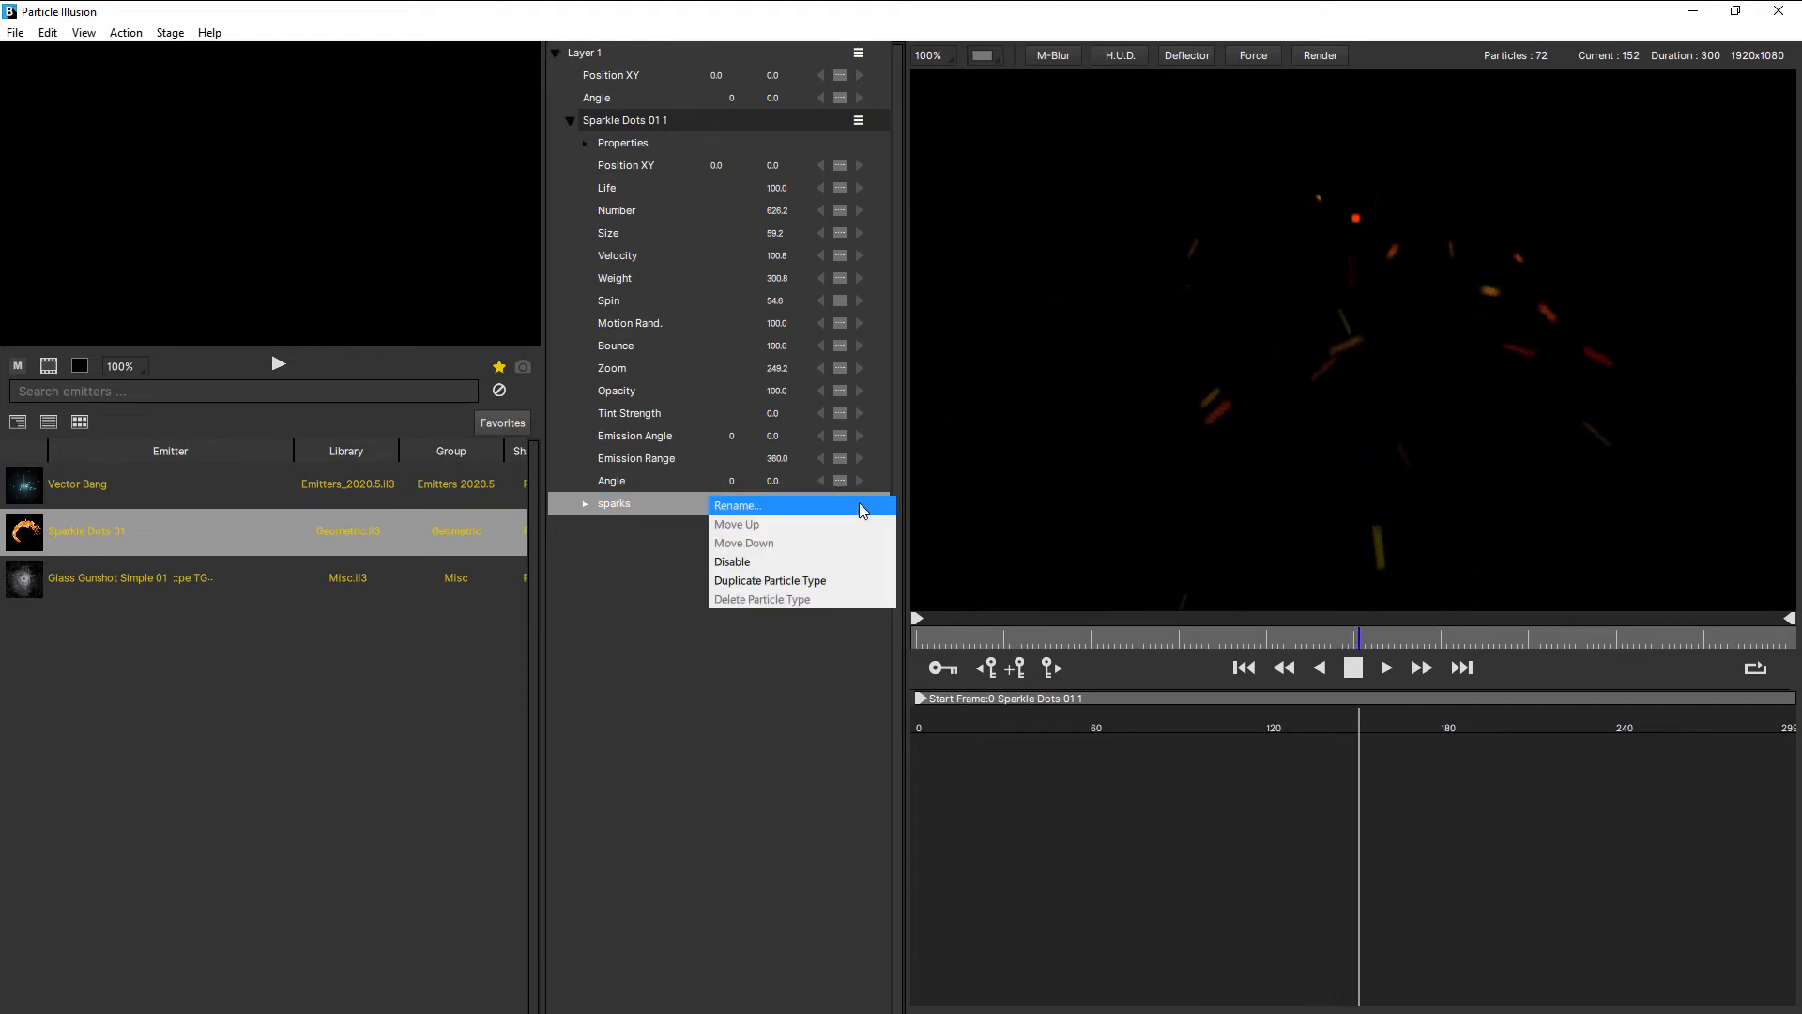
left_click(786, 580)
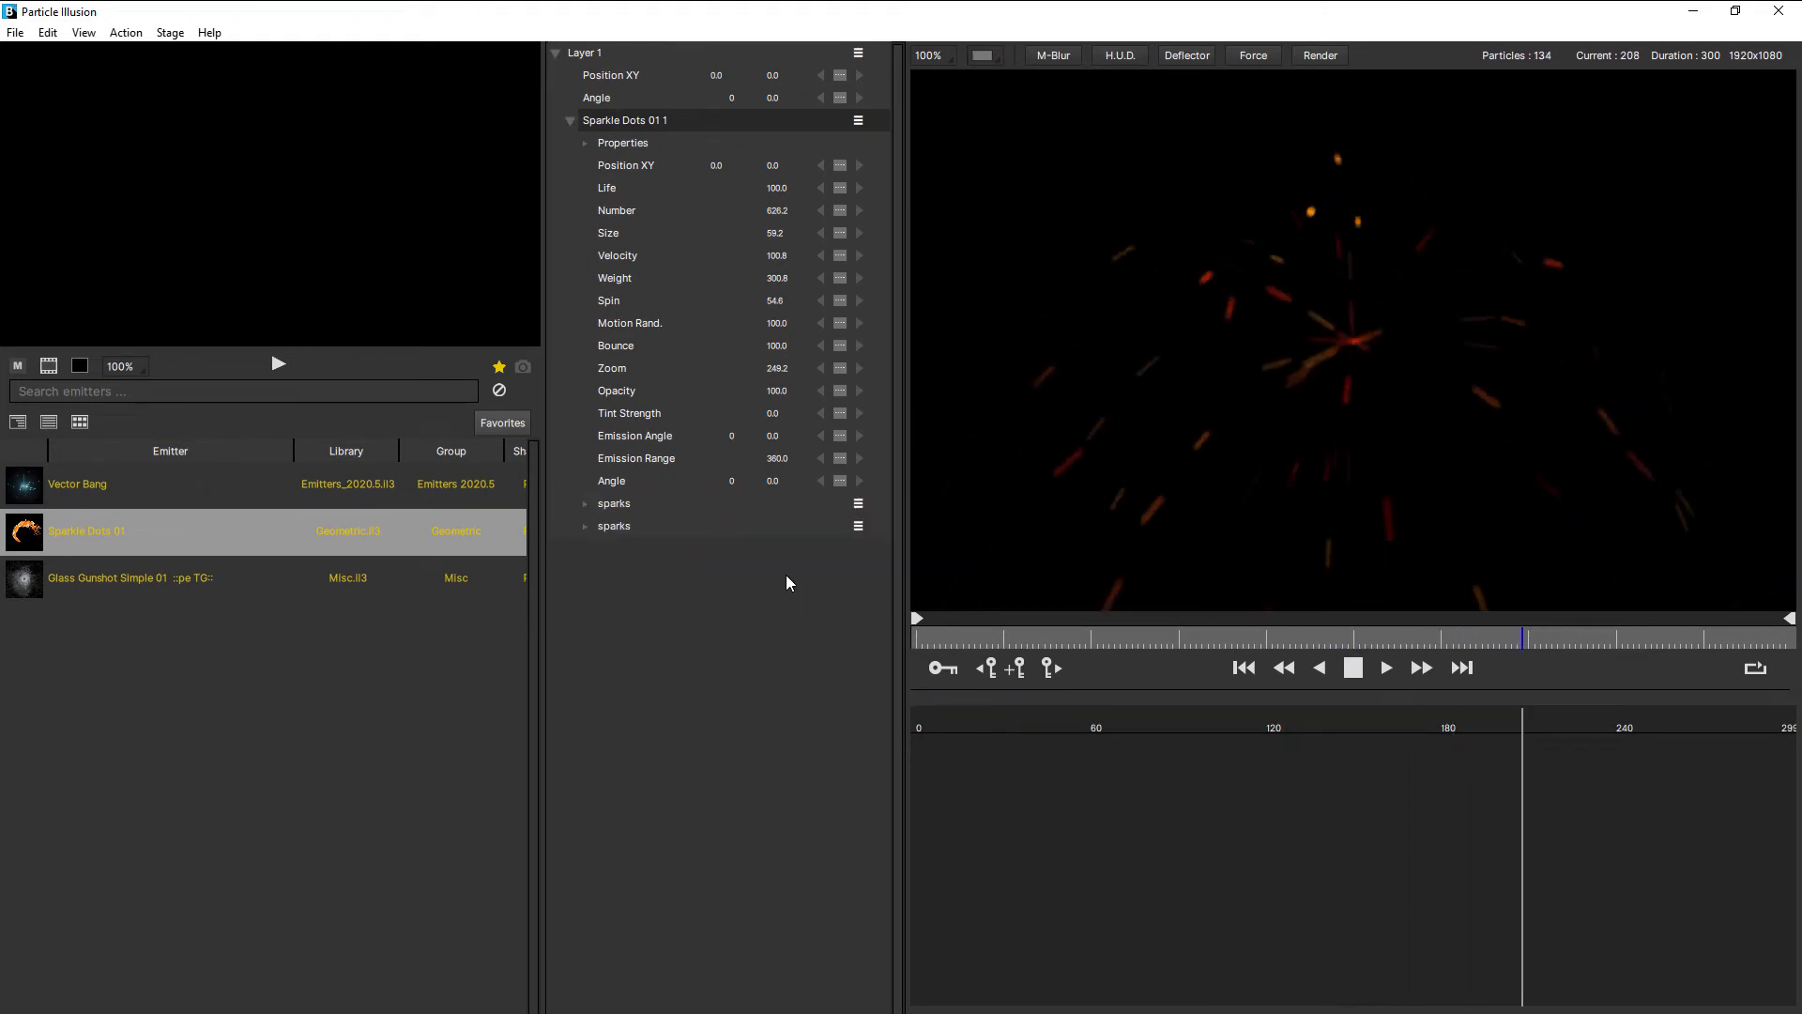
Expand the first of the two sparks particle types and rename it as "Heavy Sparks"
left_click(617, 503)
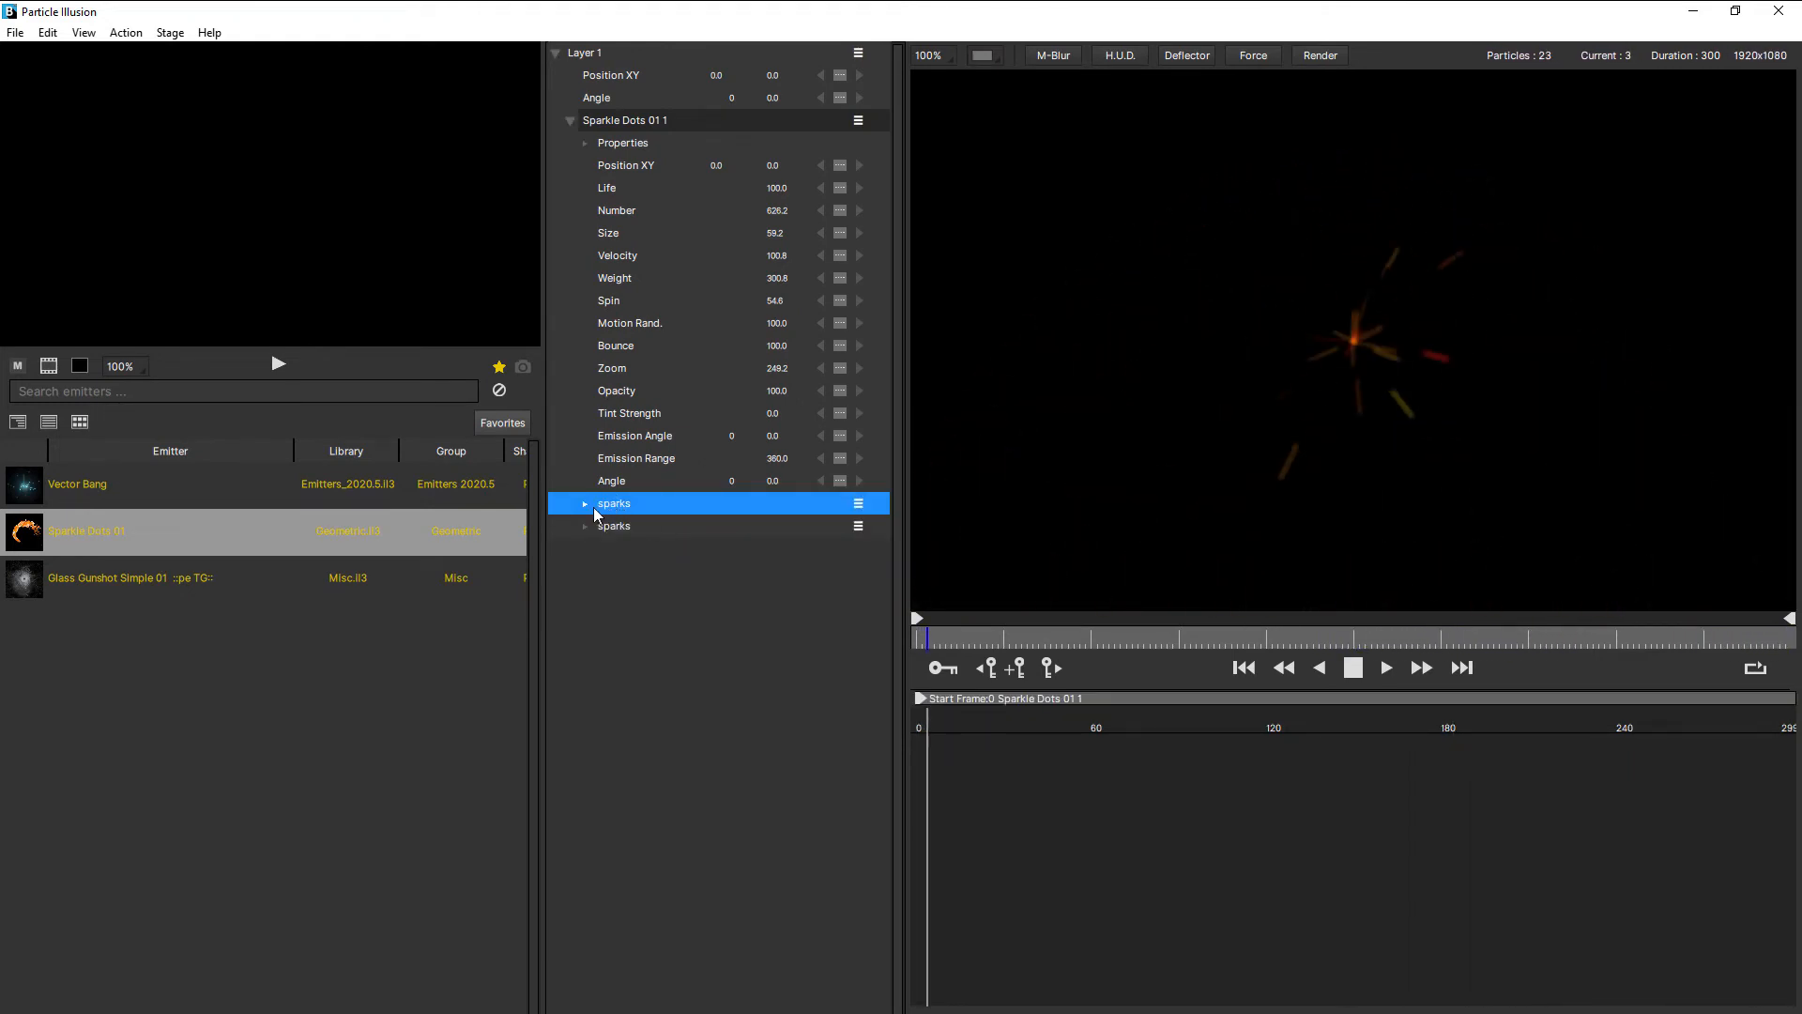
left_click(585, 504)
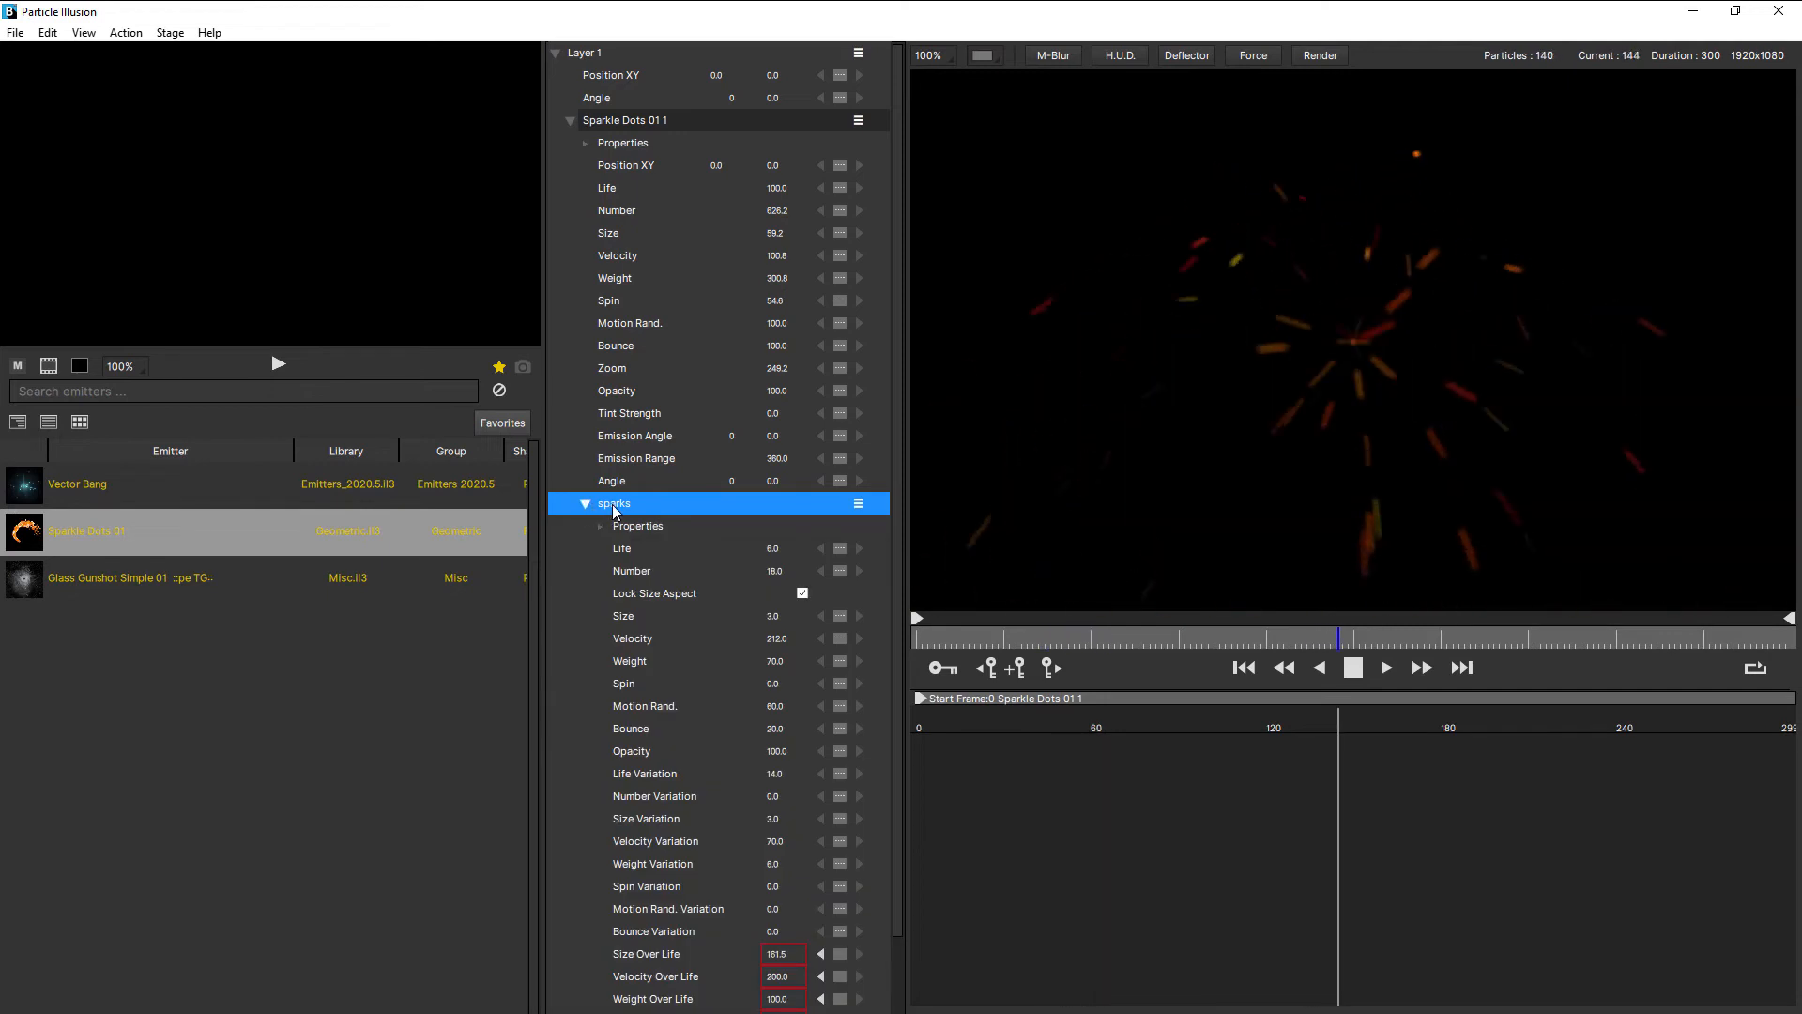
left_click(861, 505)
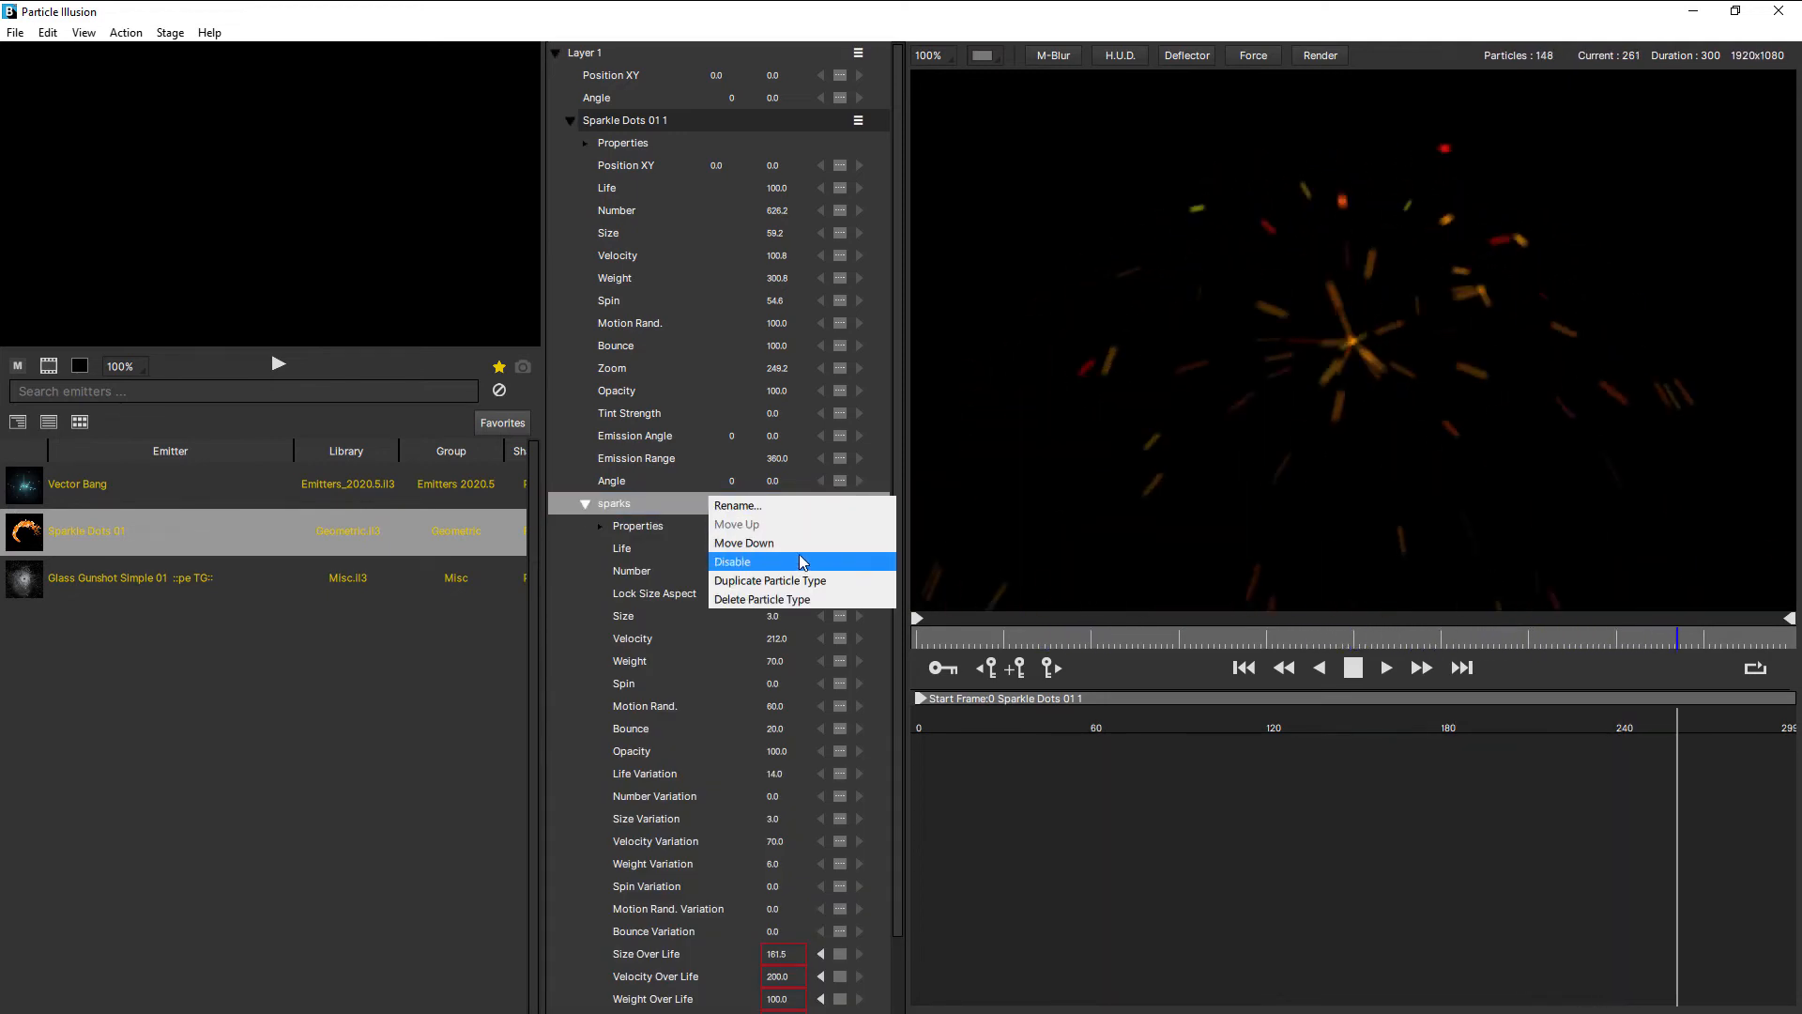
left_click(796, 506)
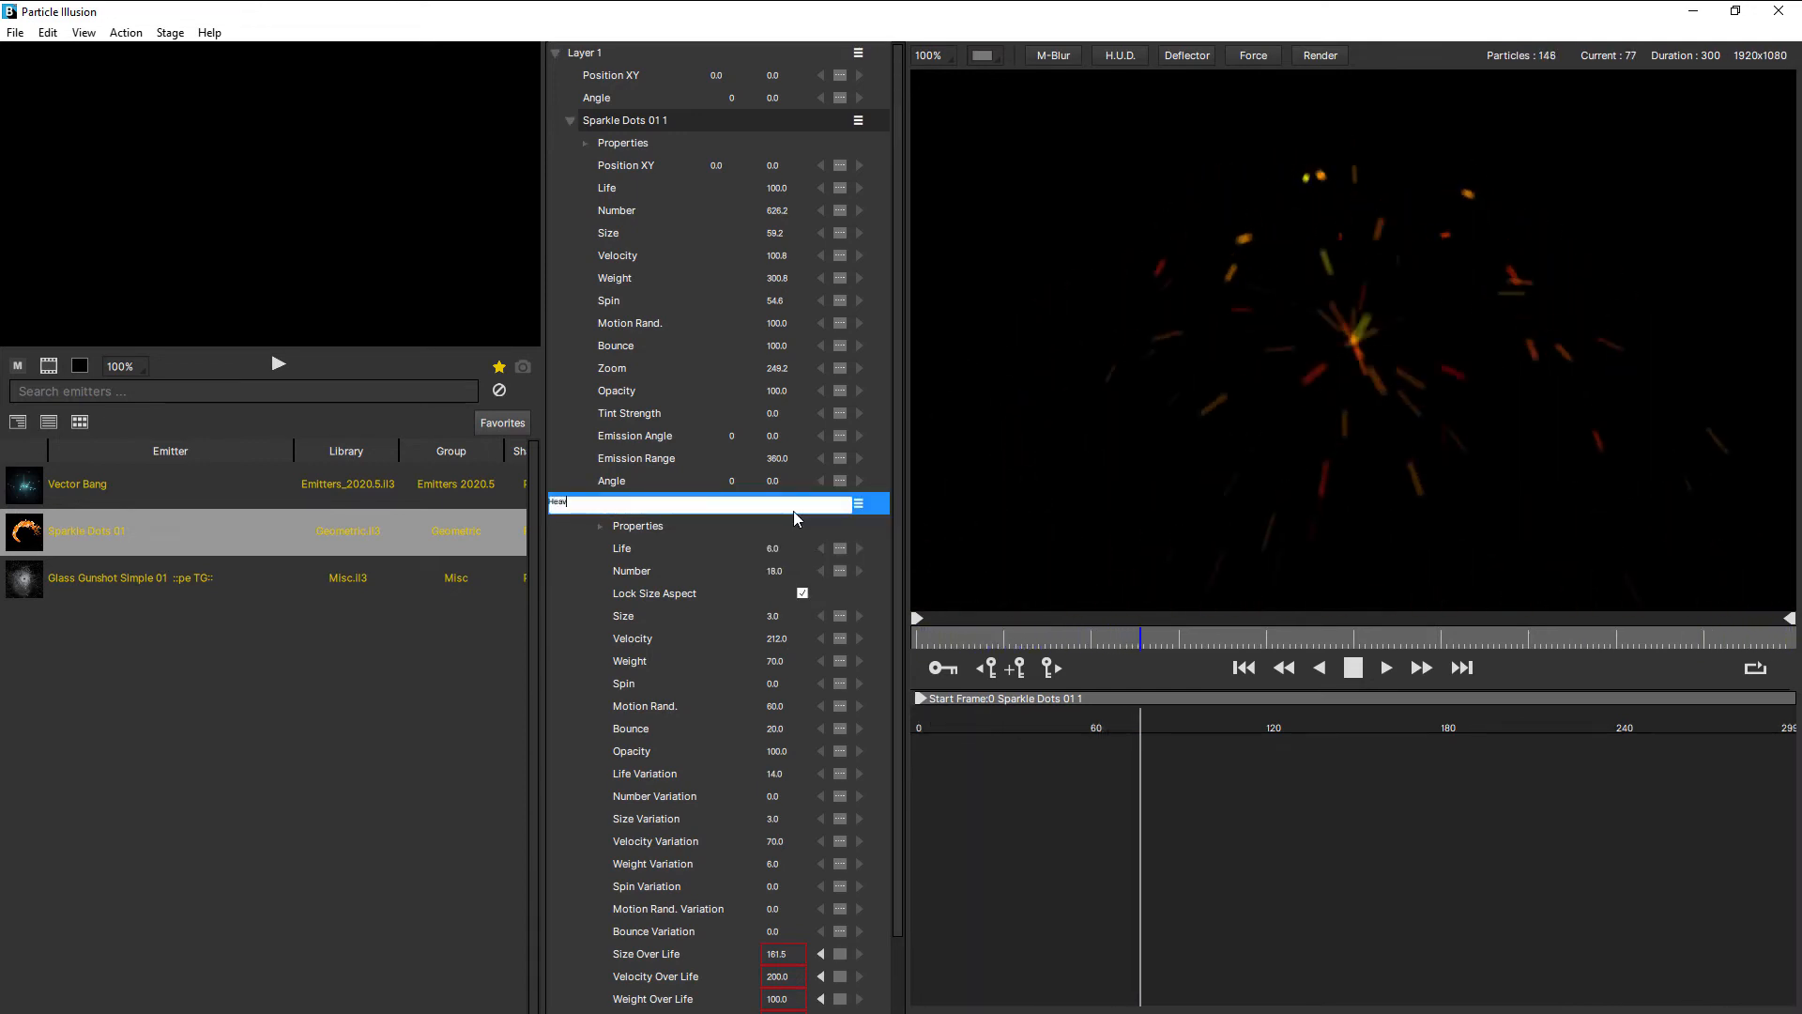
type("Heavy Sparks")
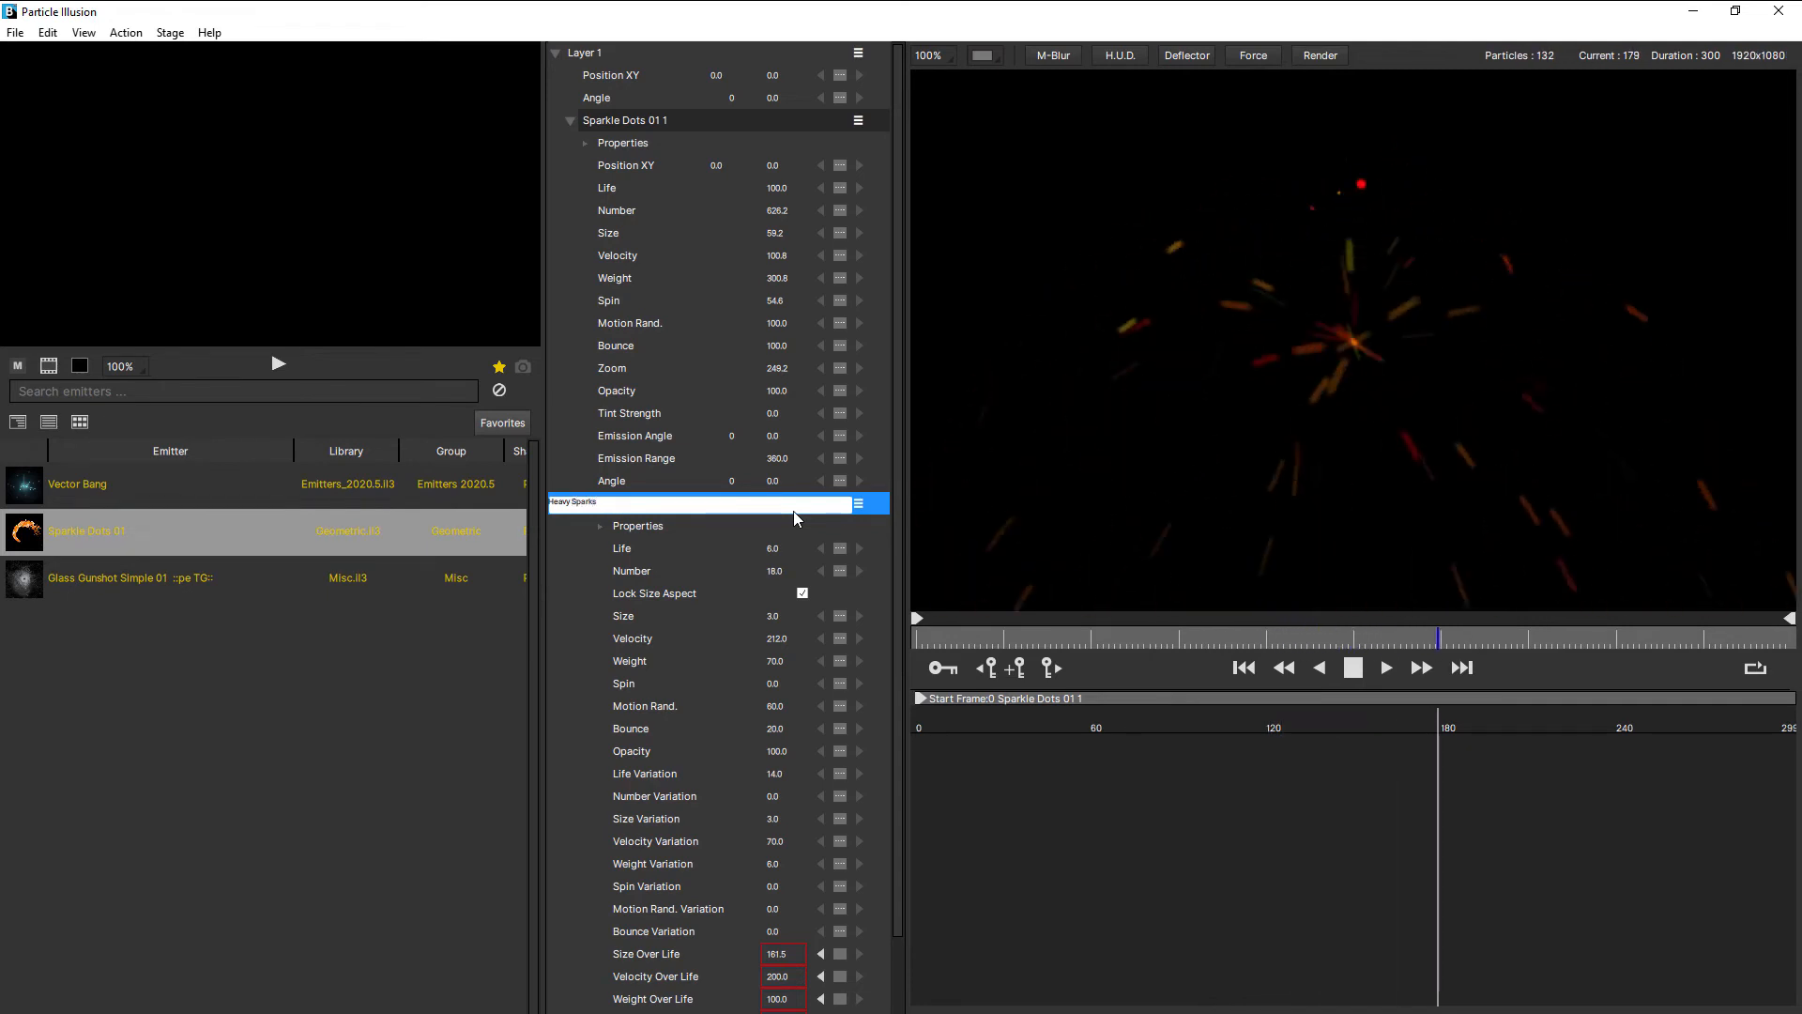
key("Return")
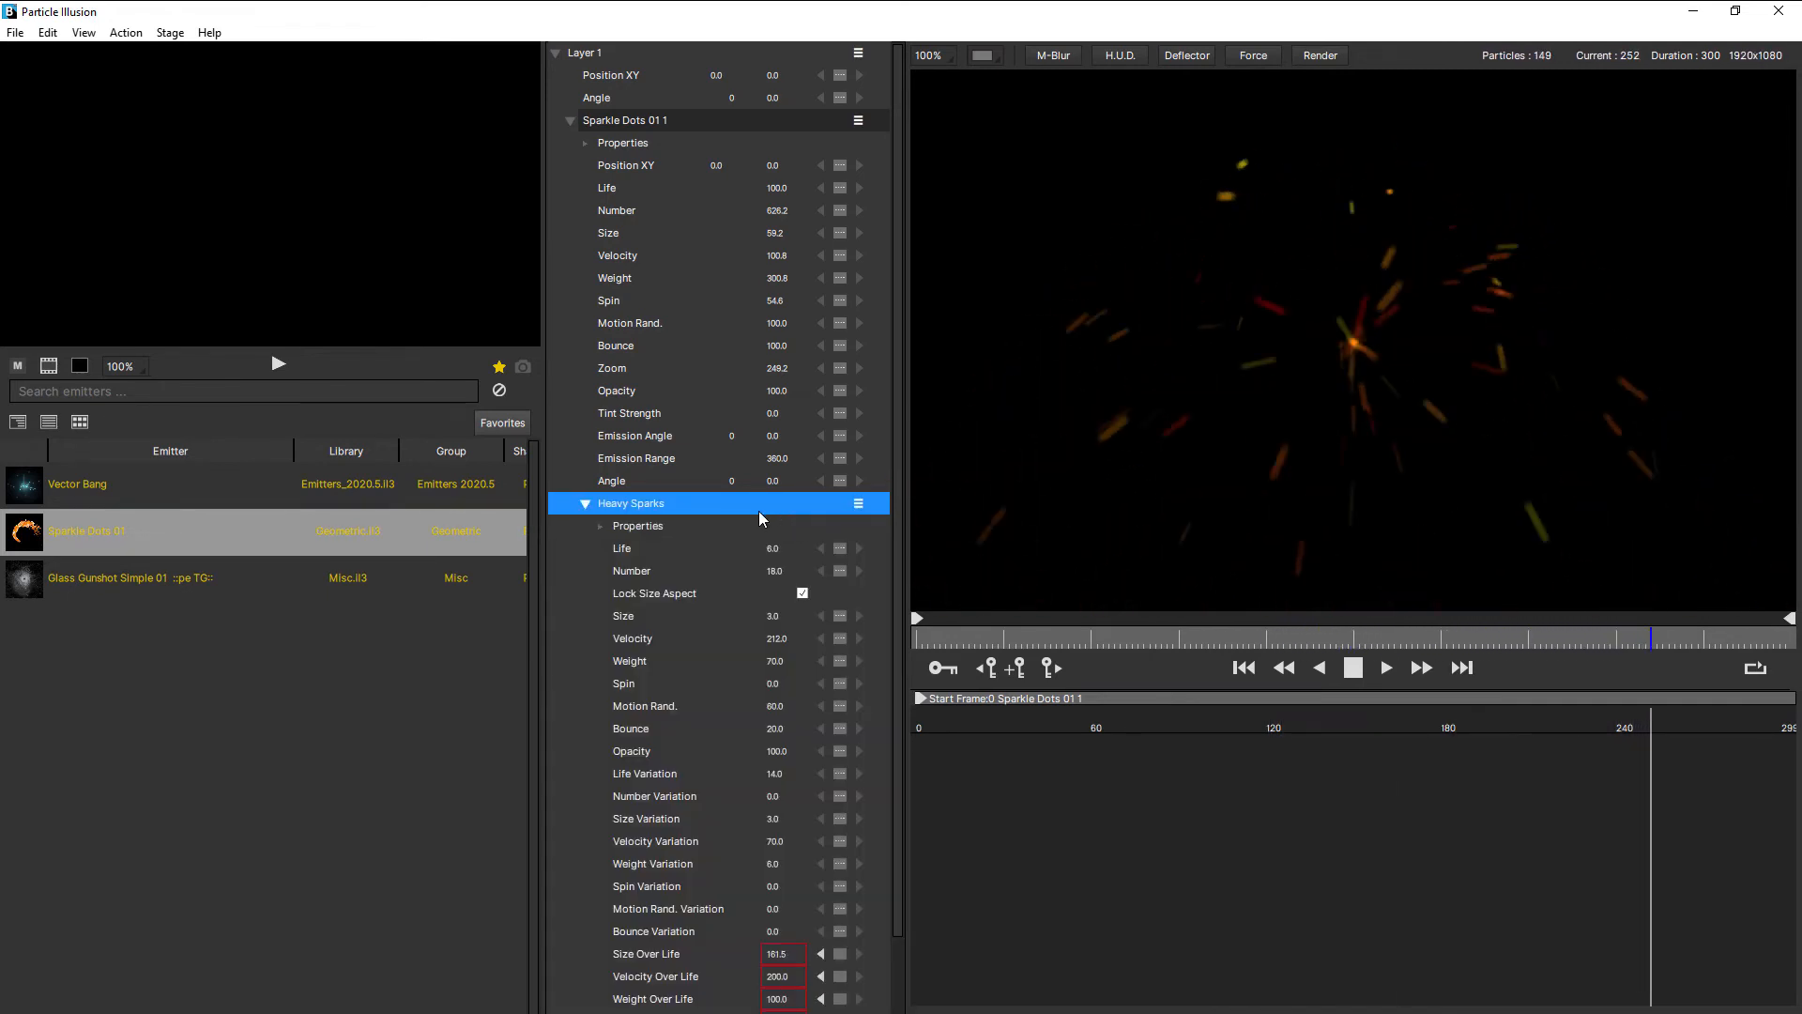
Set the Heavy Sparks' Velocity to 73, Weight to 84 and Size Variation to 8
left_click(775, 638)
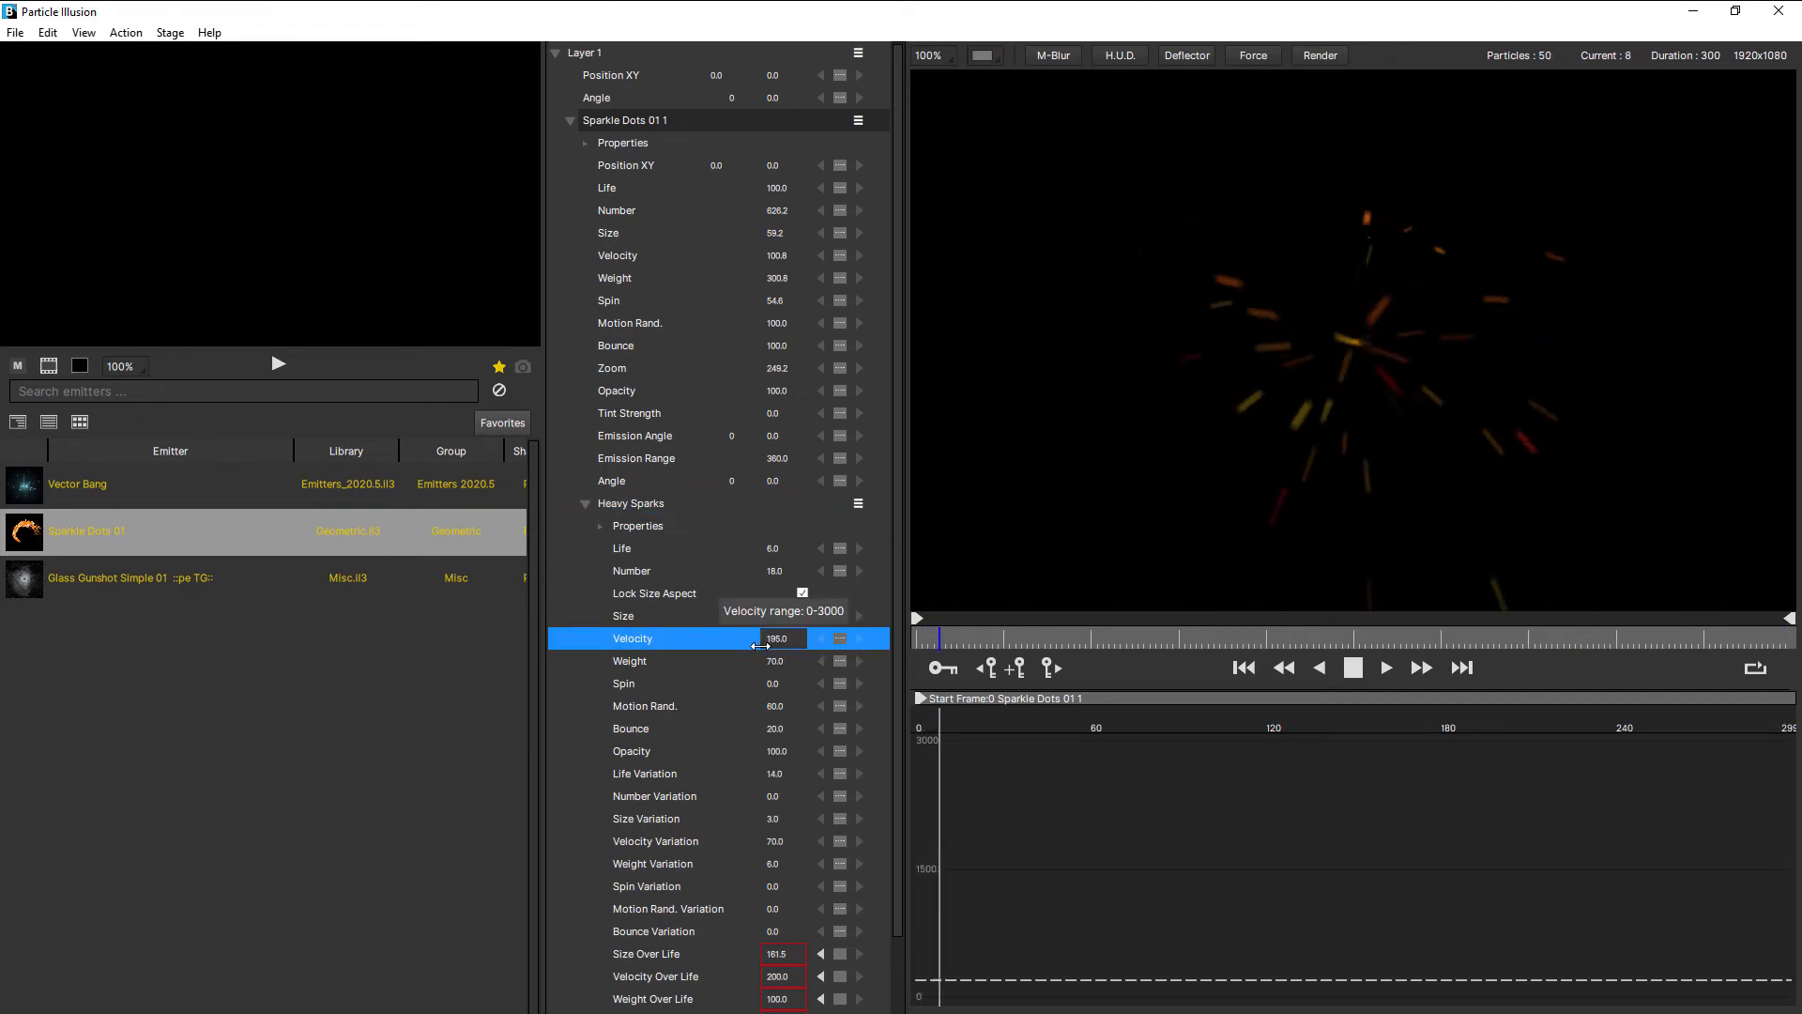
left_click_drag(729, 652, 646, 663)
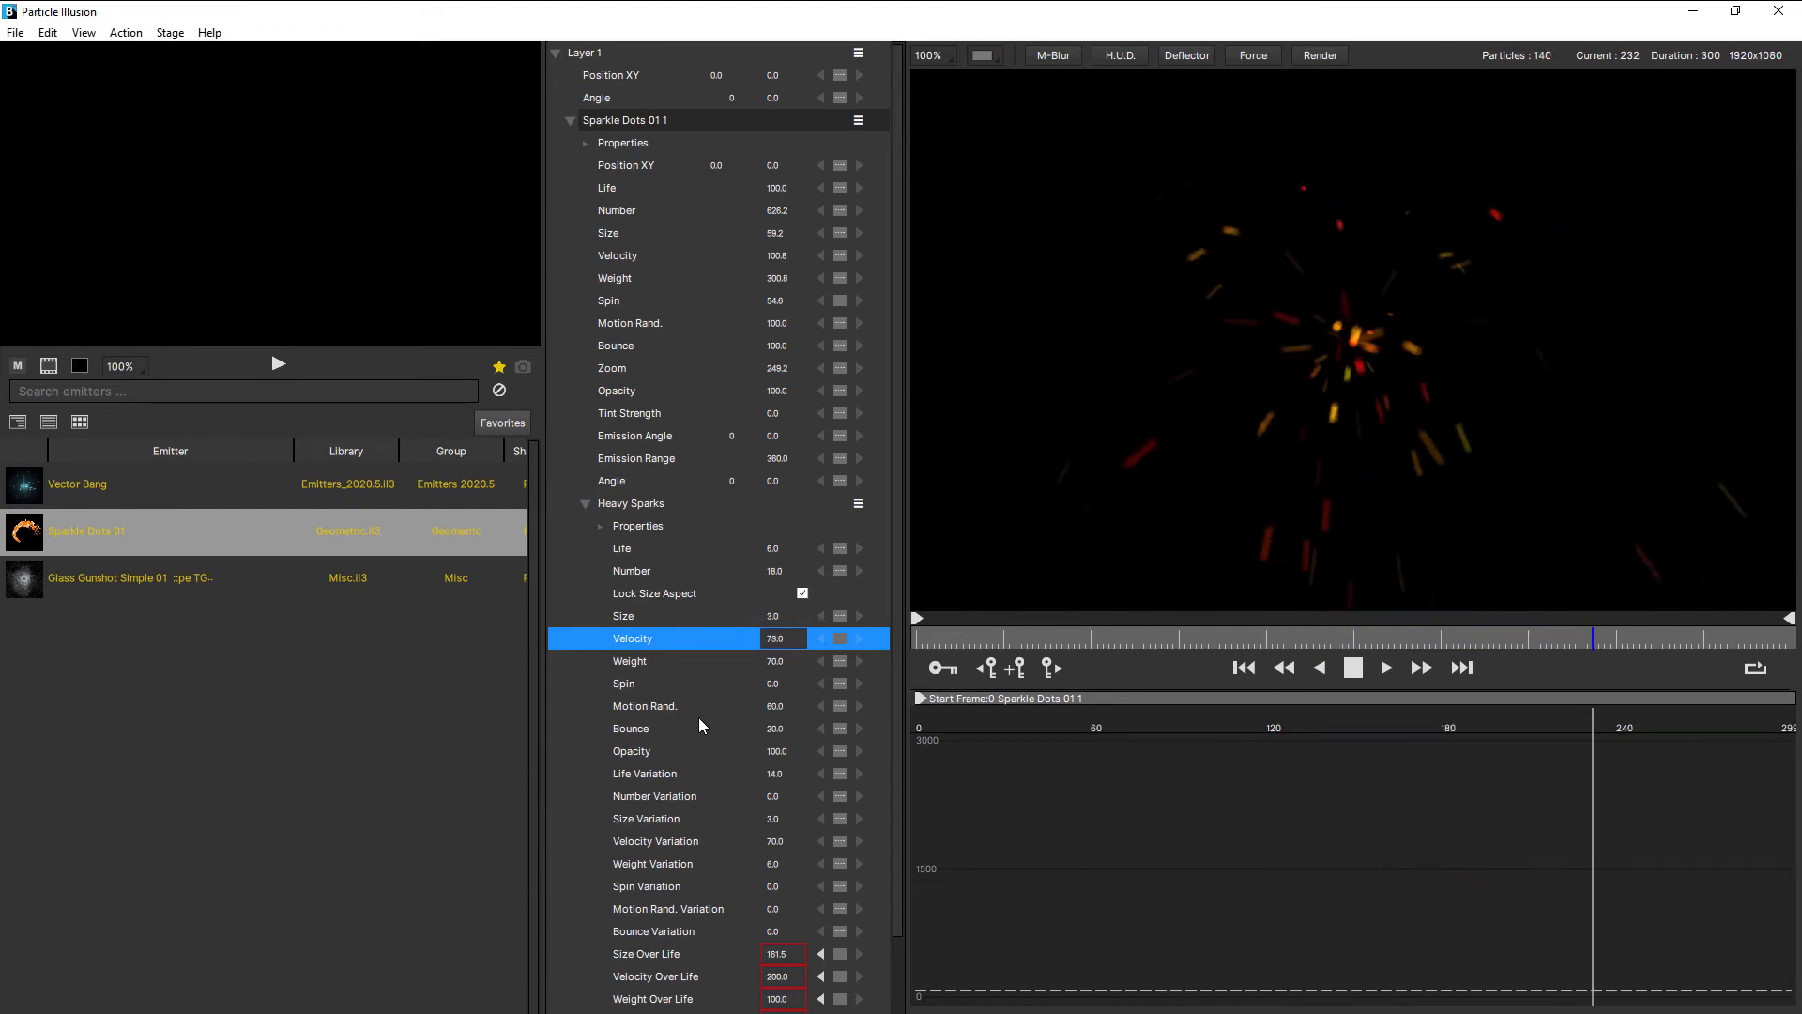
left_click_drag(770, 662, 787, 661)
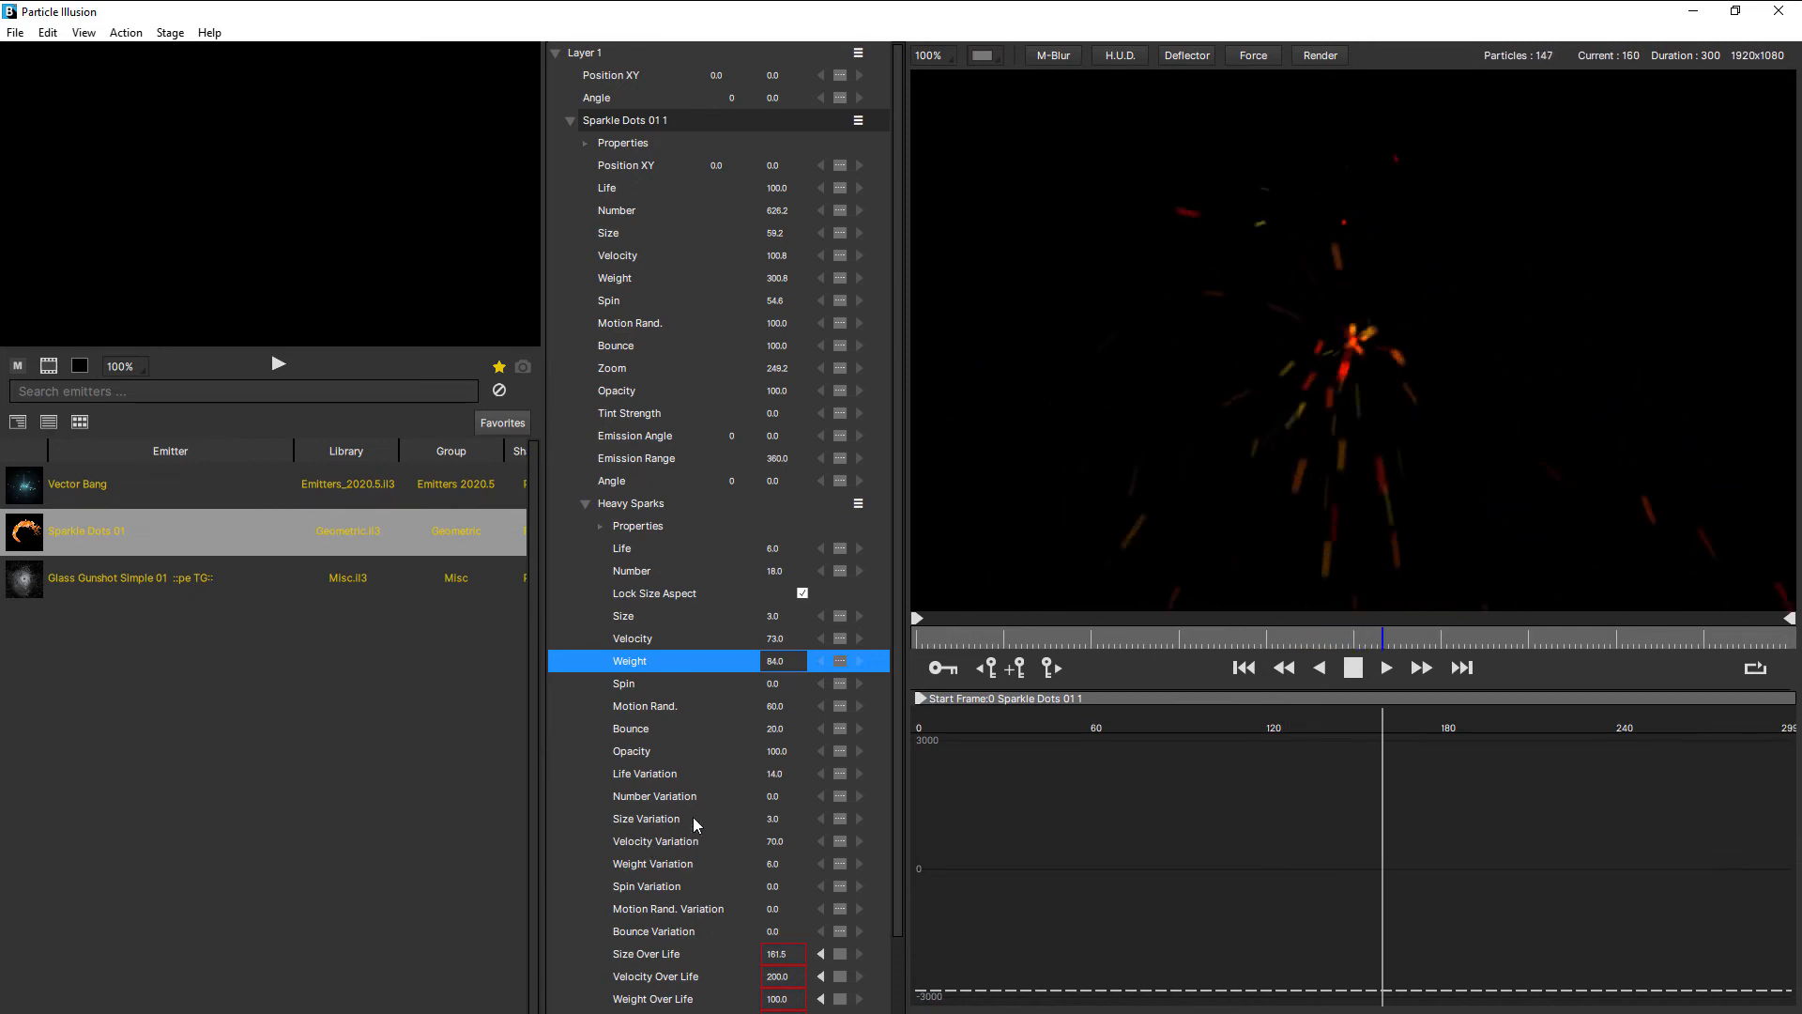
left_click(776, 819)
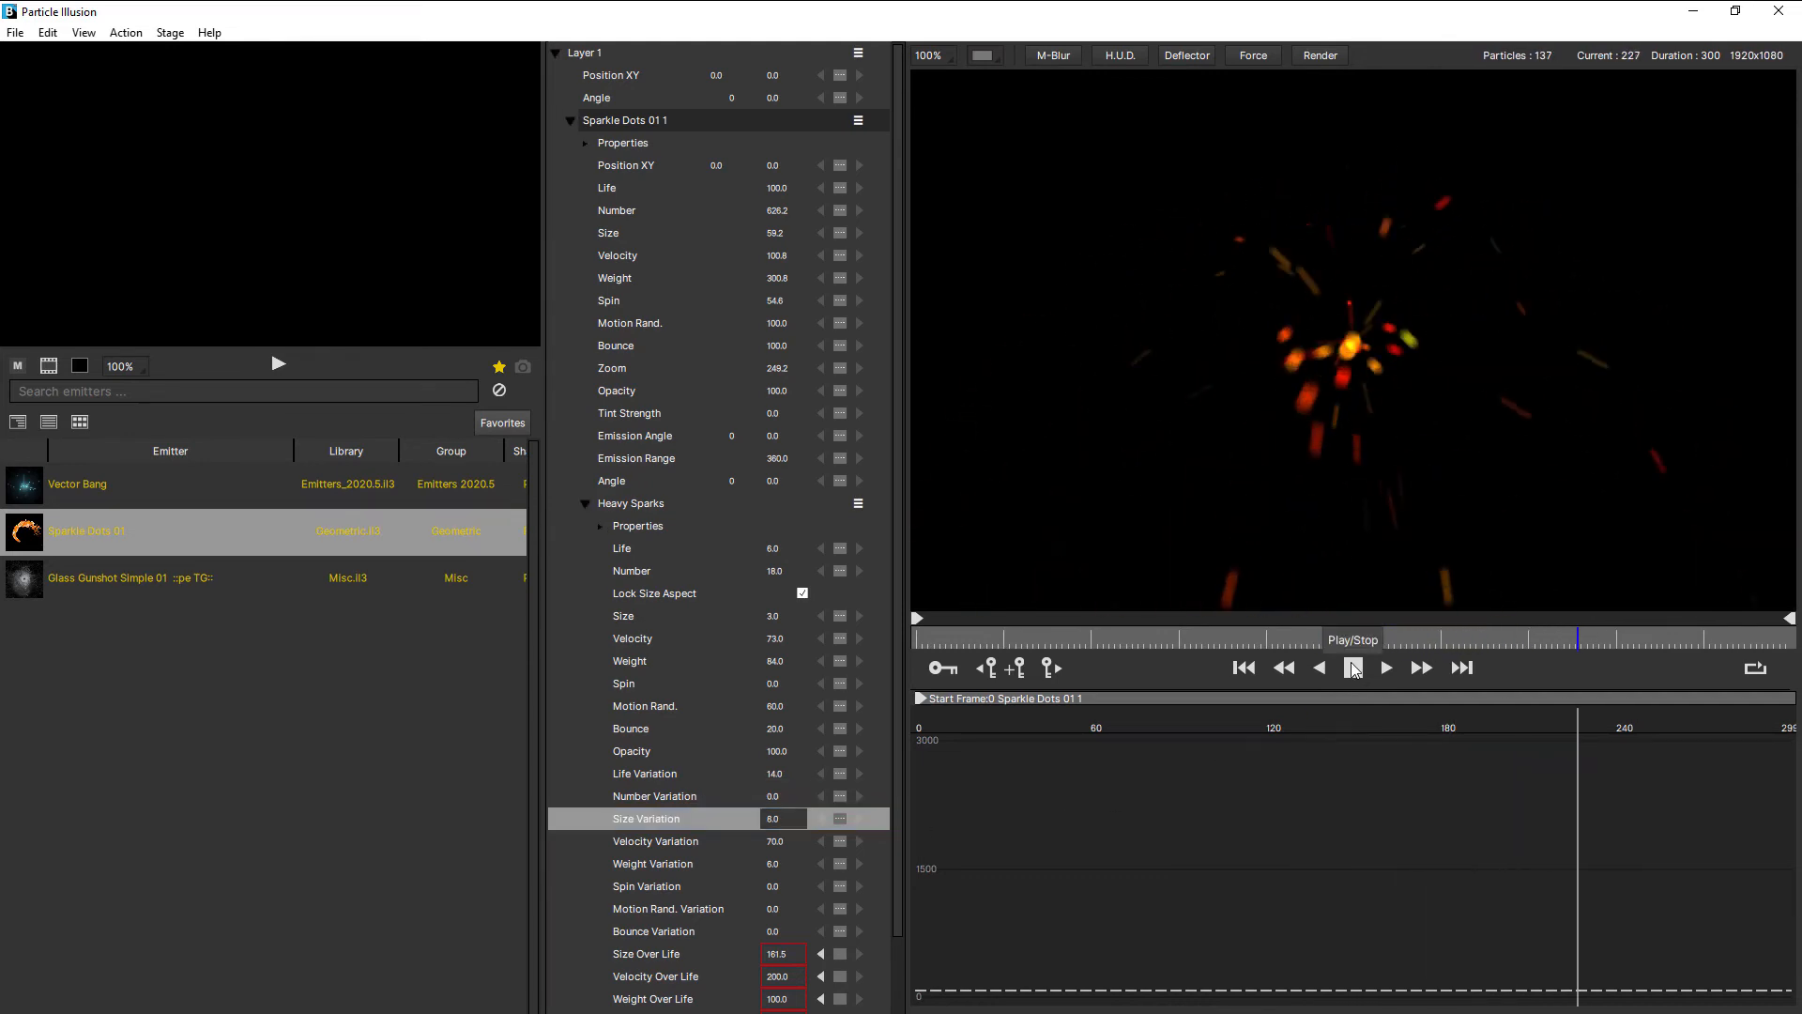
Switch motion blur off and on again, and apply 4 Total Frames for motion blur in the project settings
left_click(1050, 54)
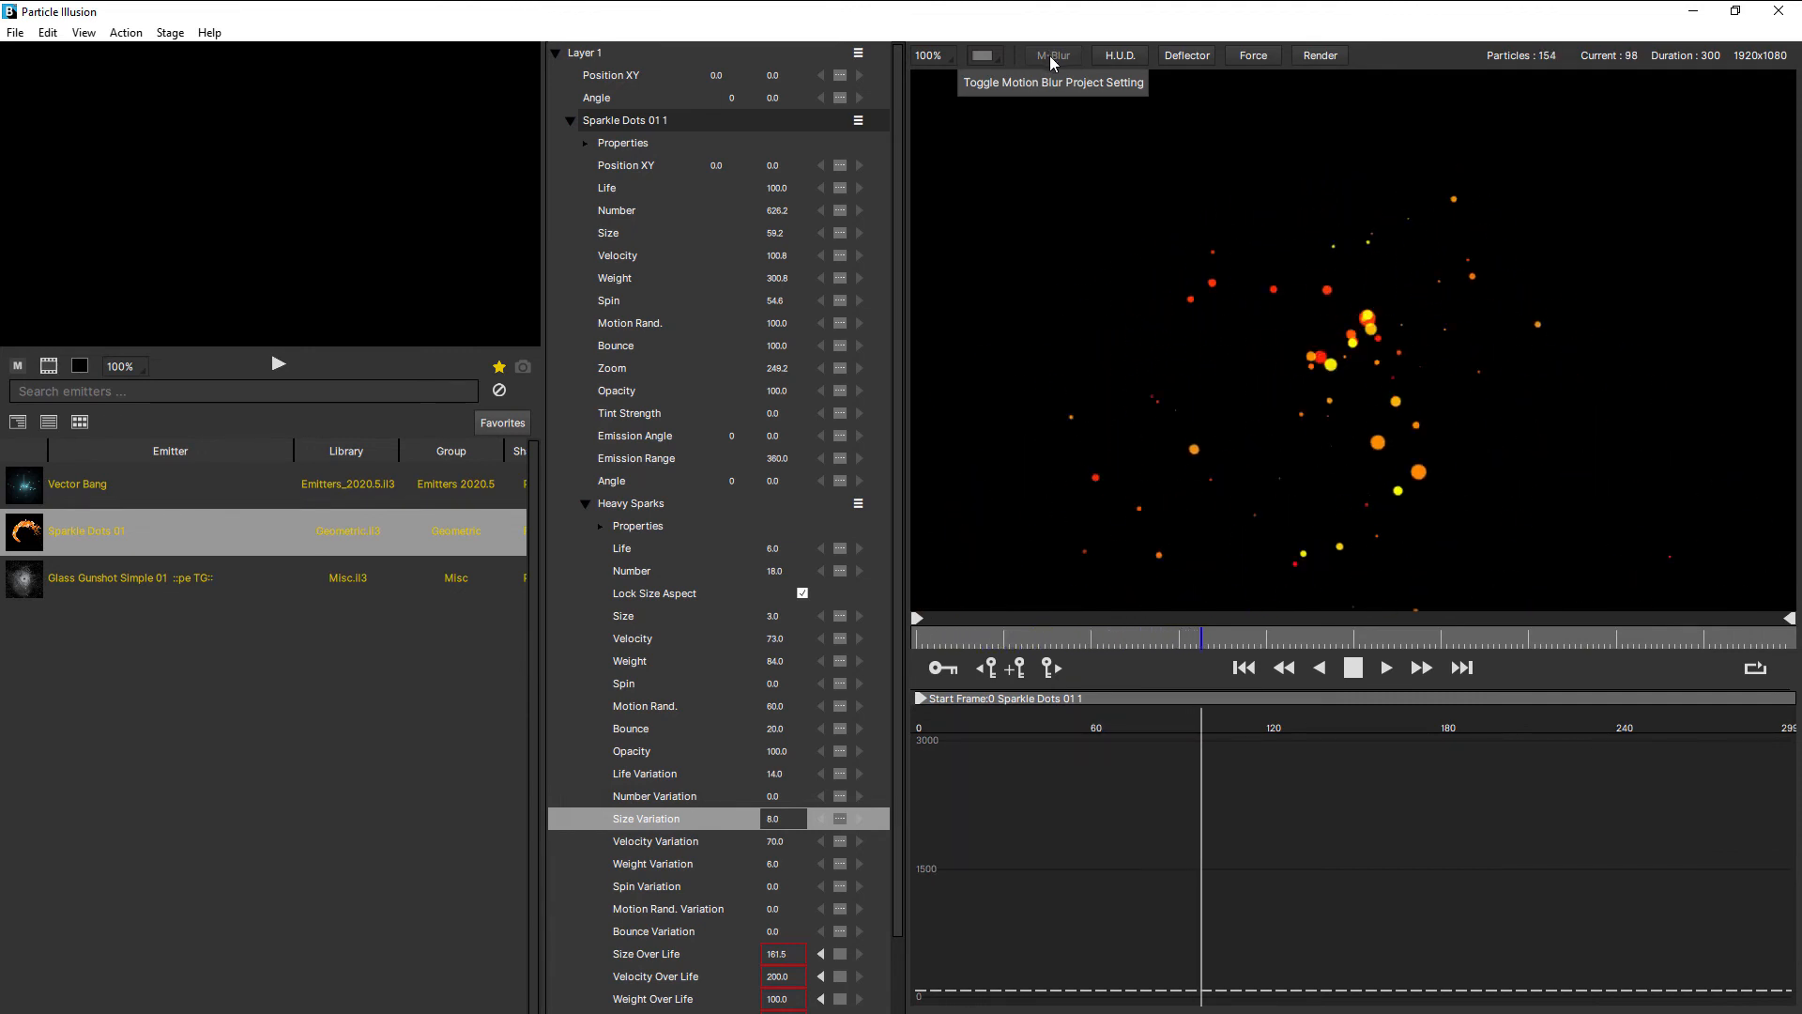
left_click(1052, 56)
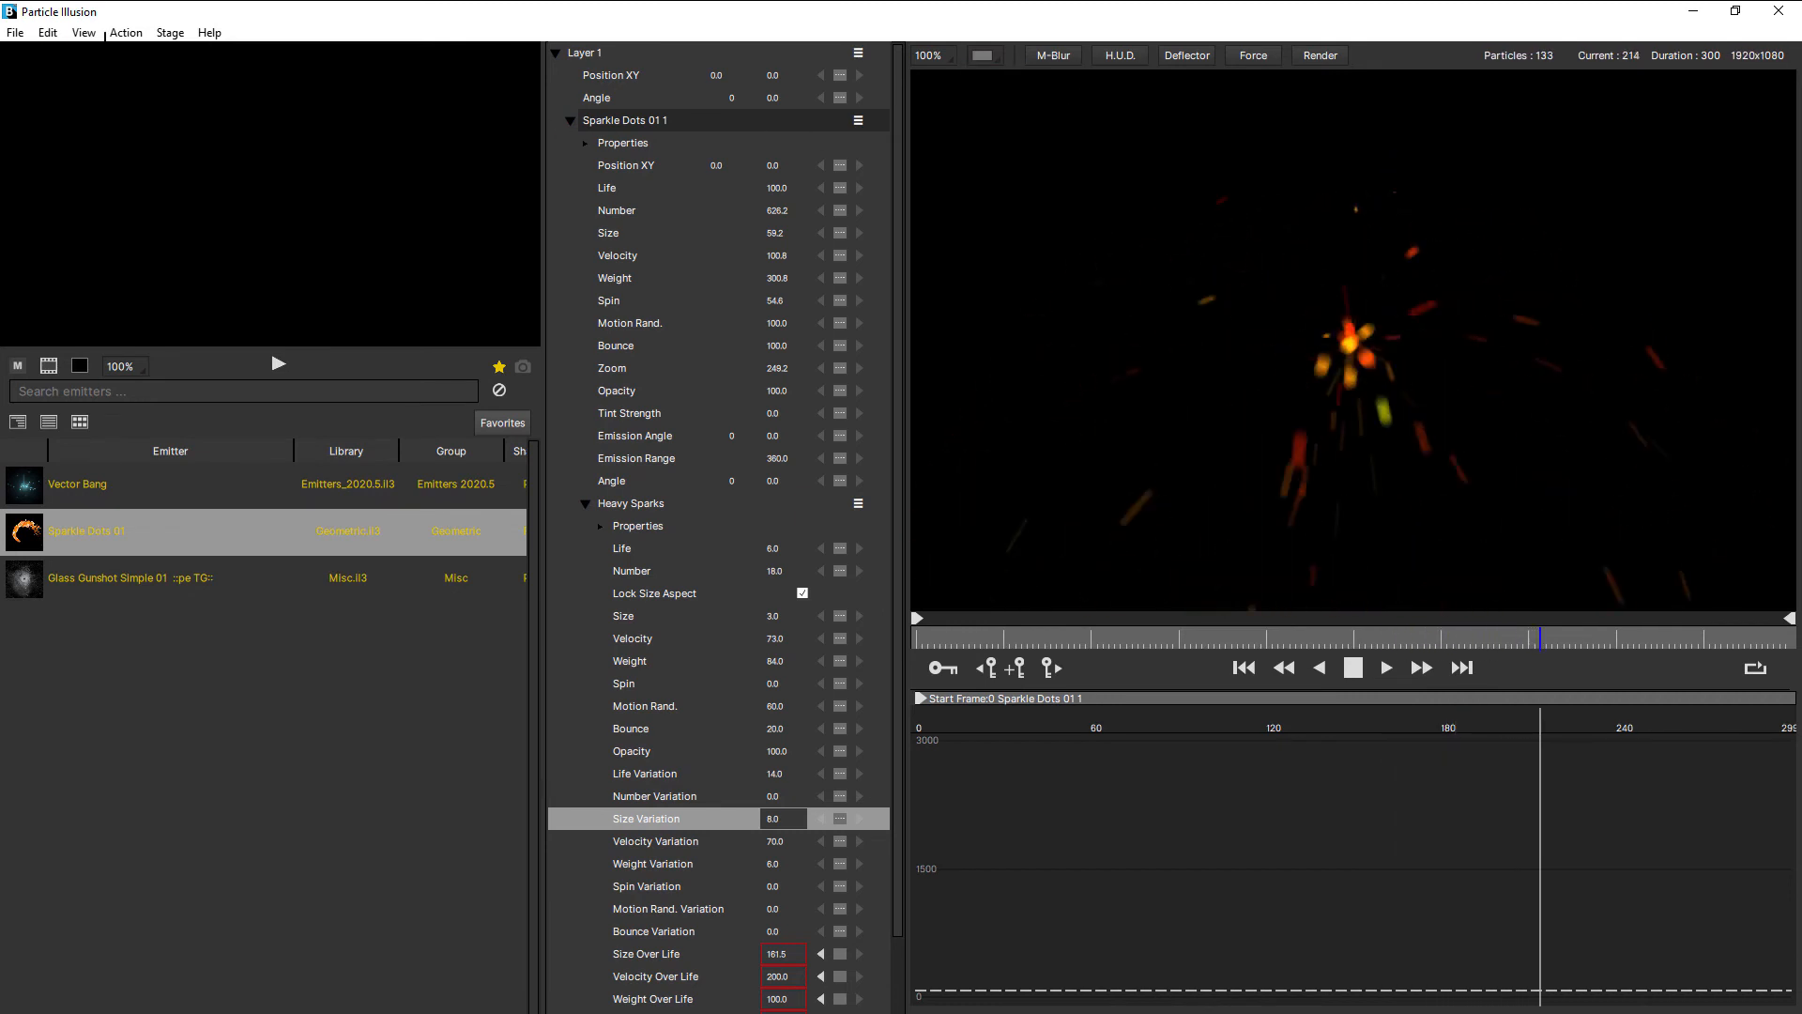
left_click(83, 32)
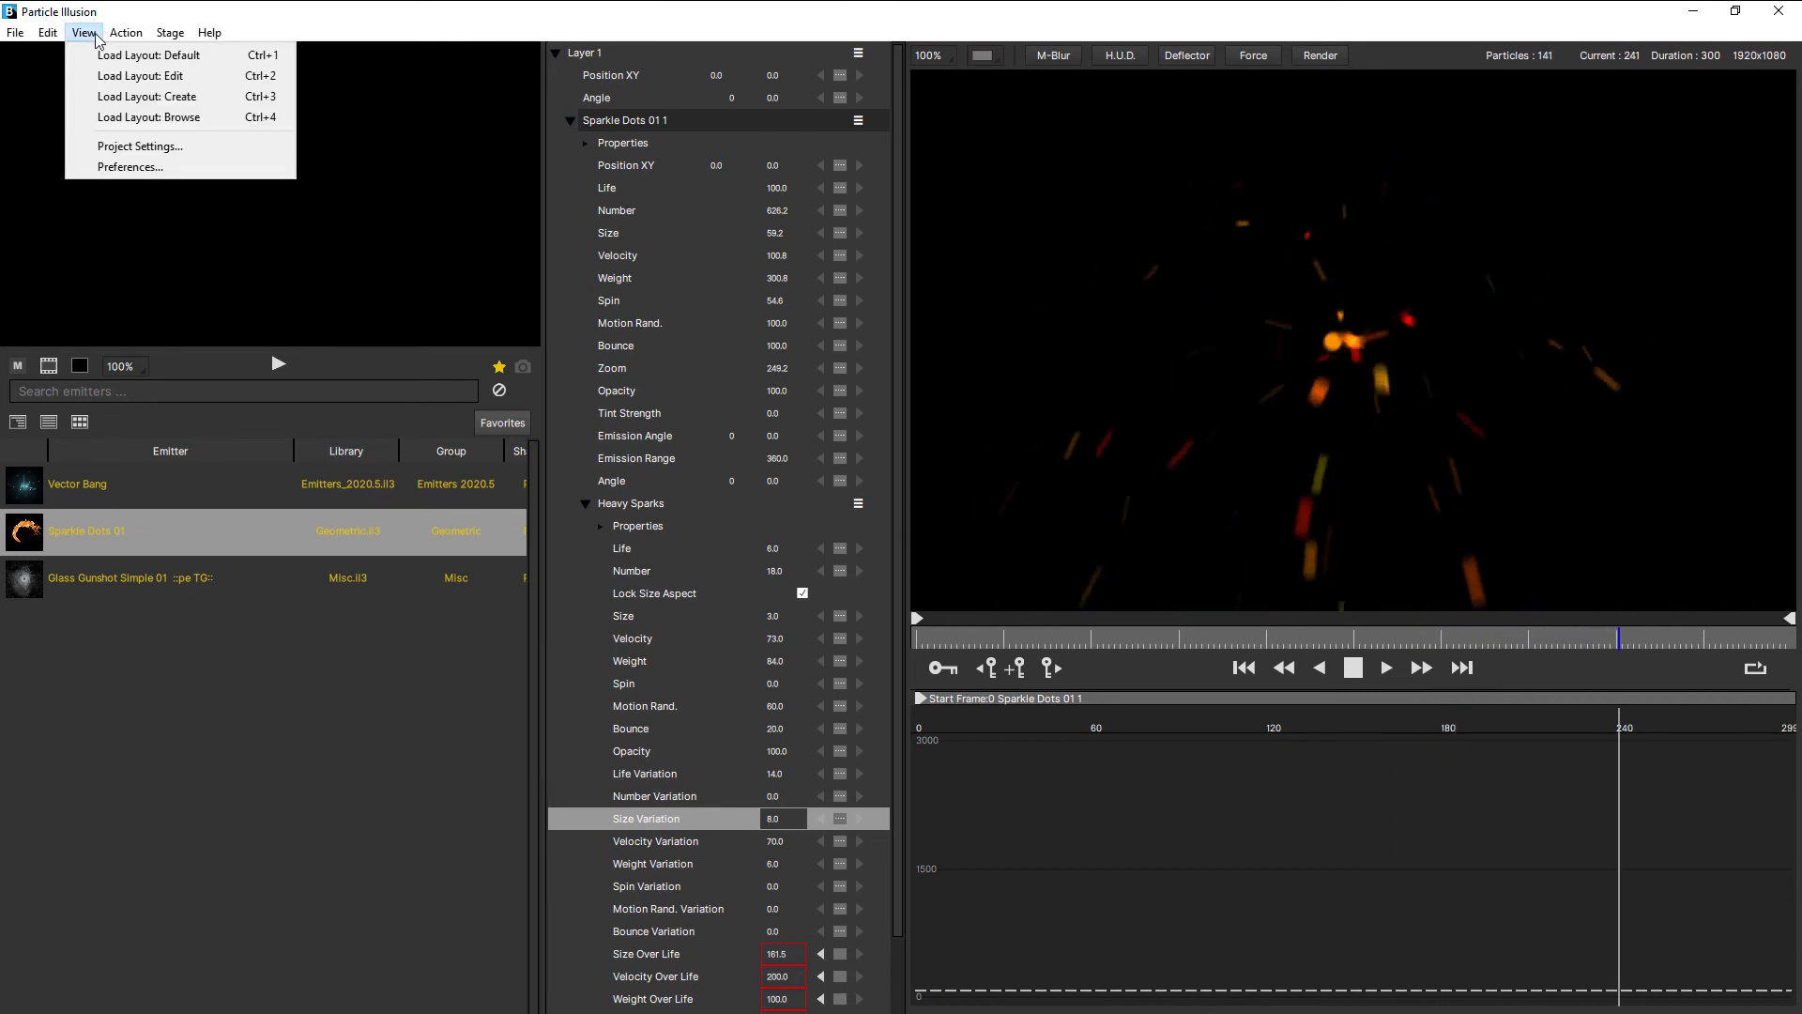
left_click(139, 145)
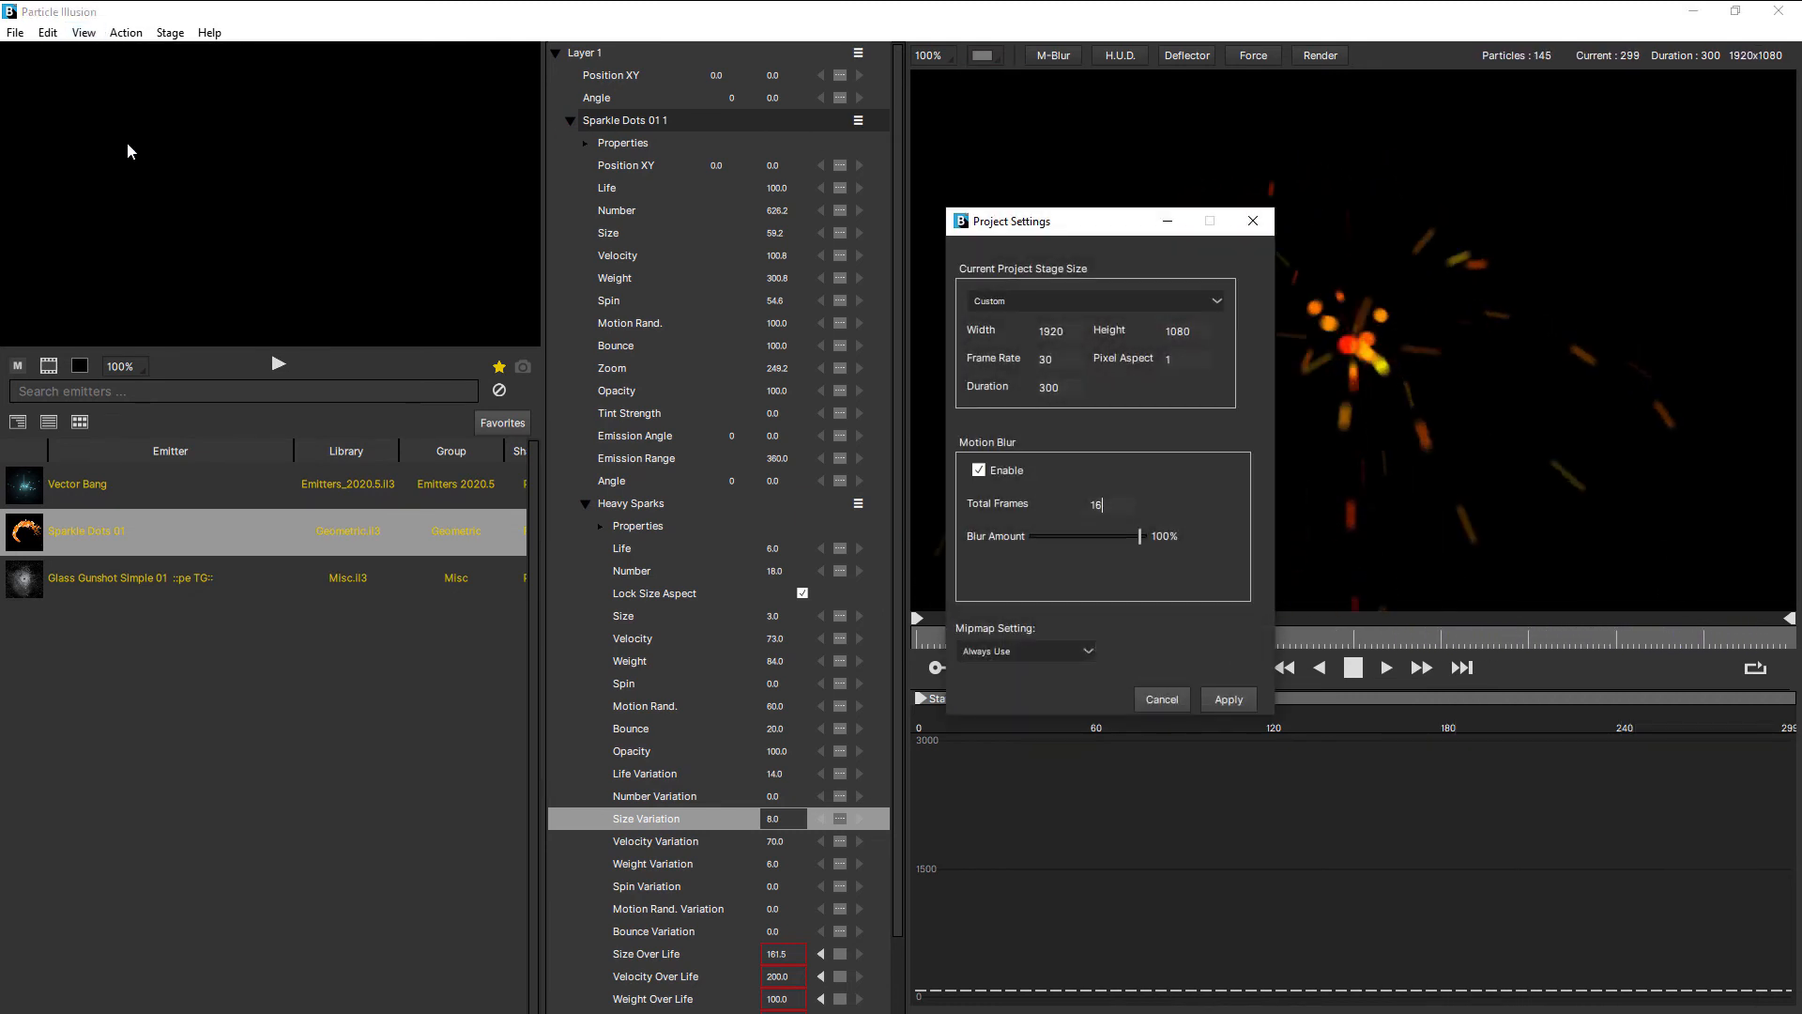
double_click(1096, 507)
type("4")
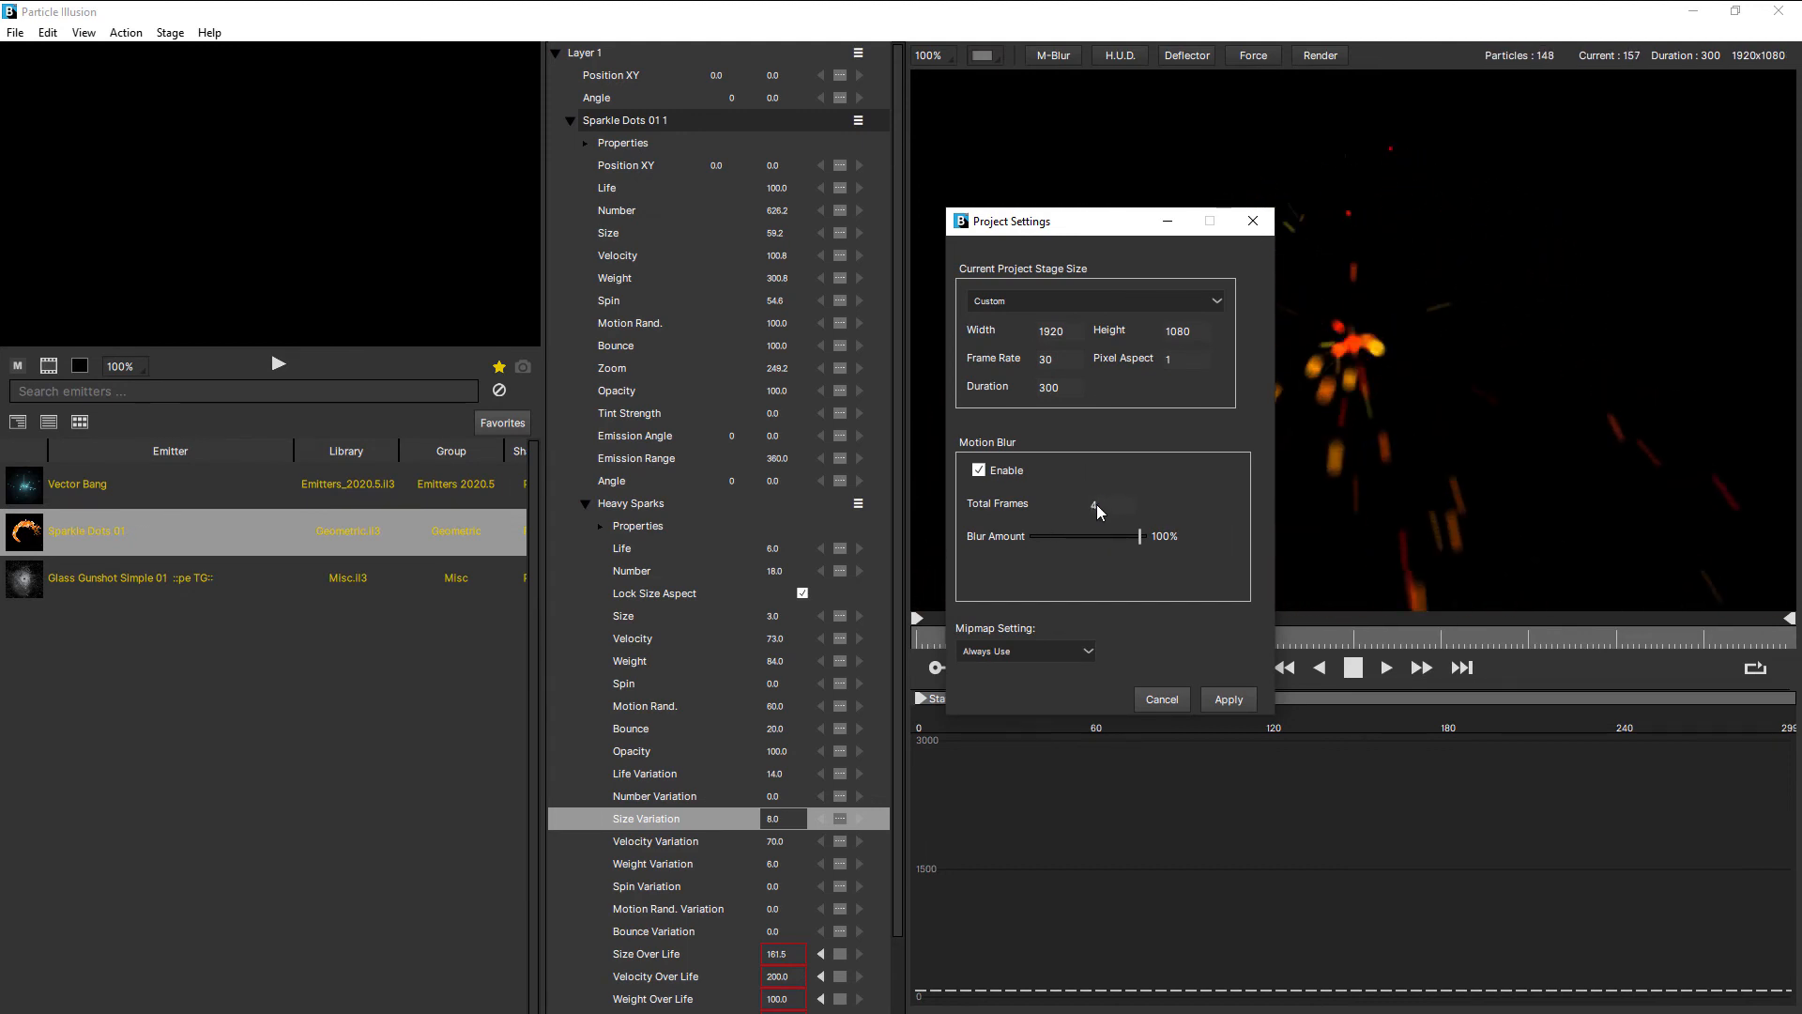
left_click(1228, 700)
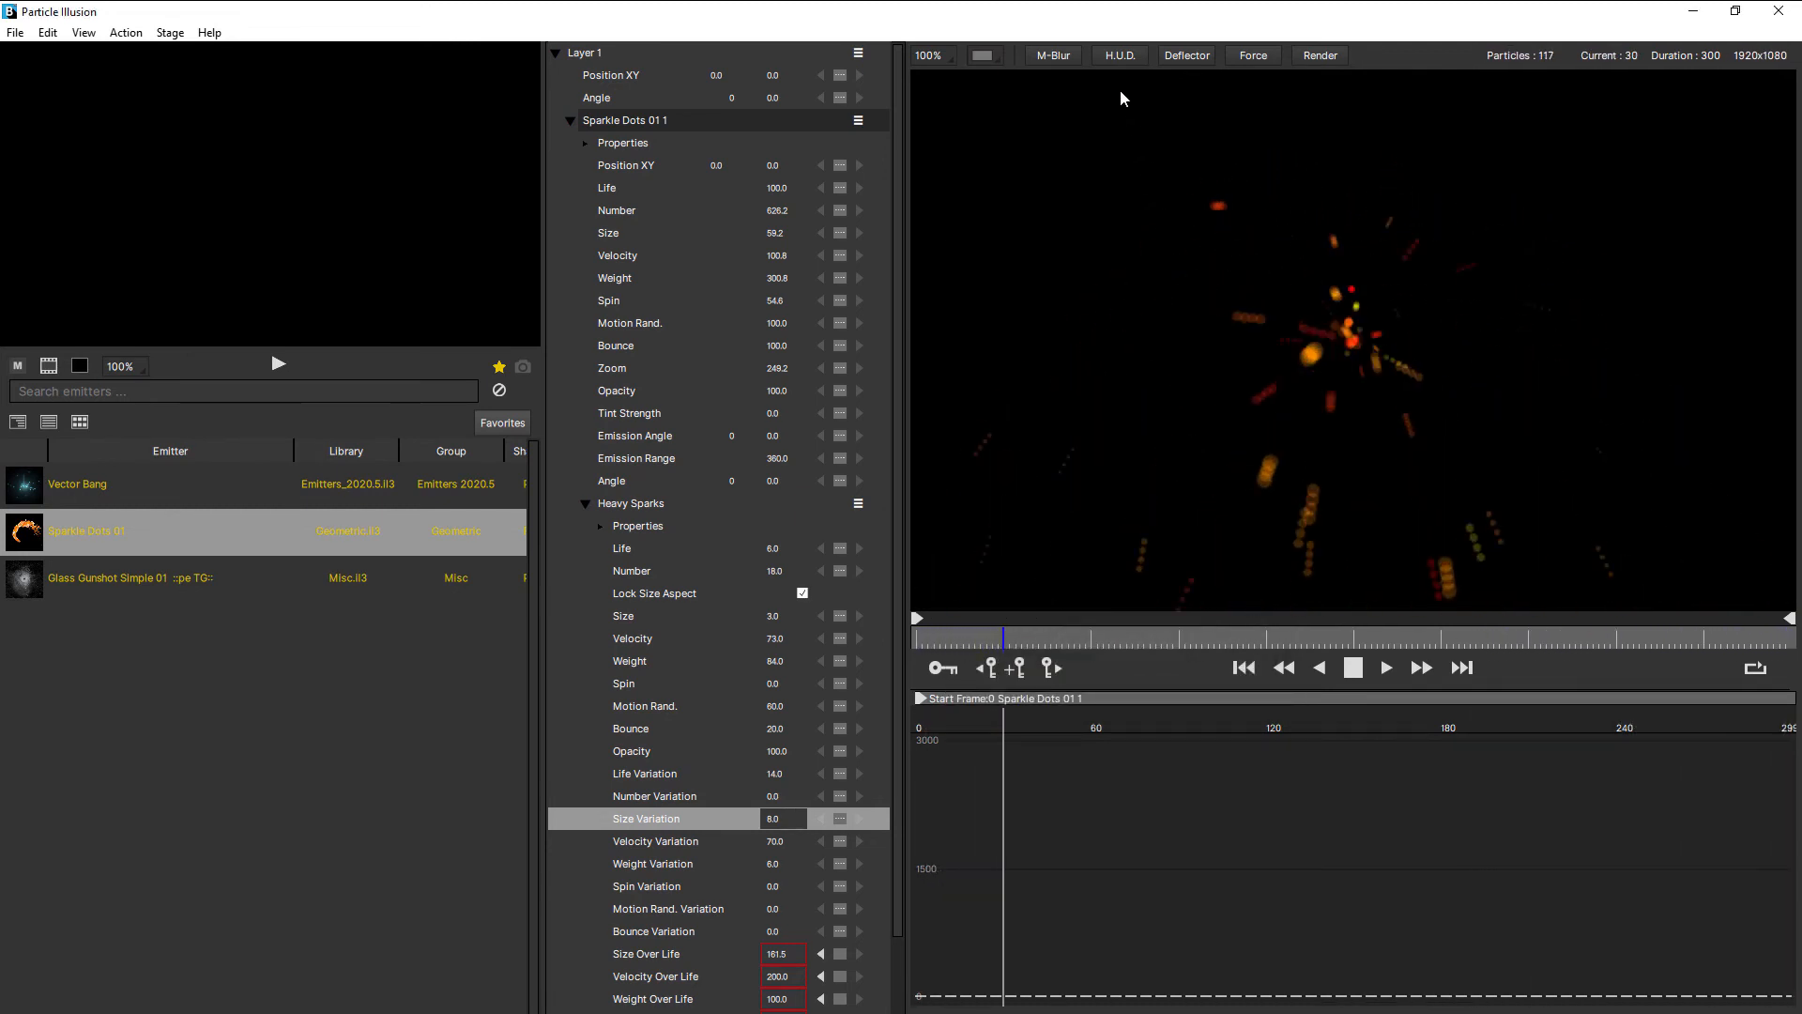
Restore the project's motion blur Total Frames to 16 and apply the settings
left_click(73, 34)
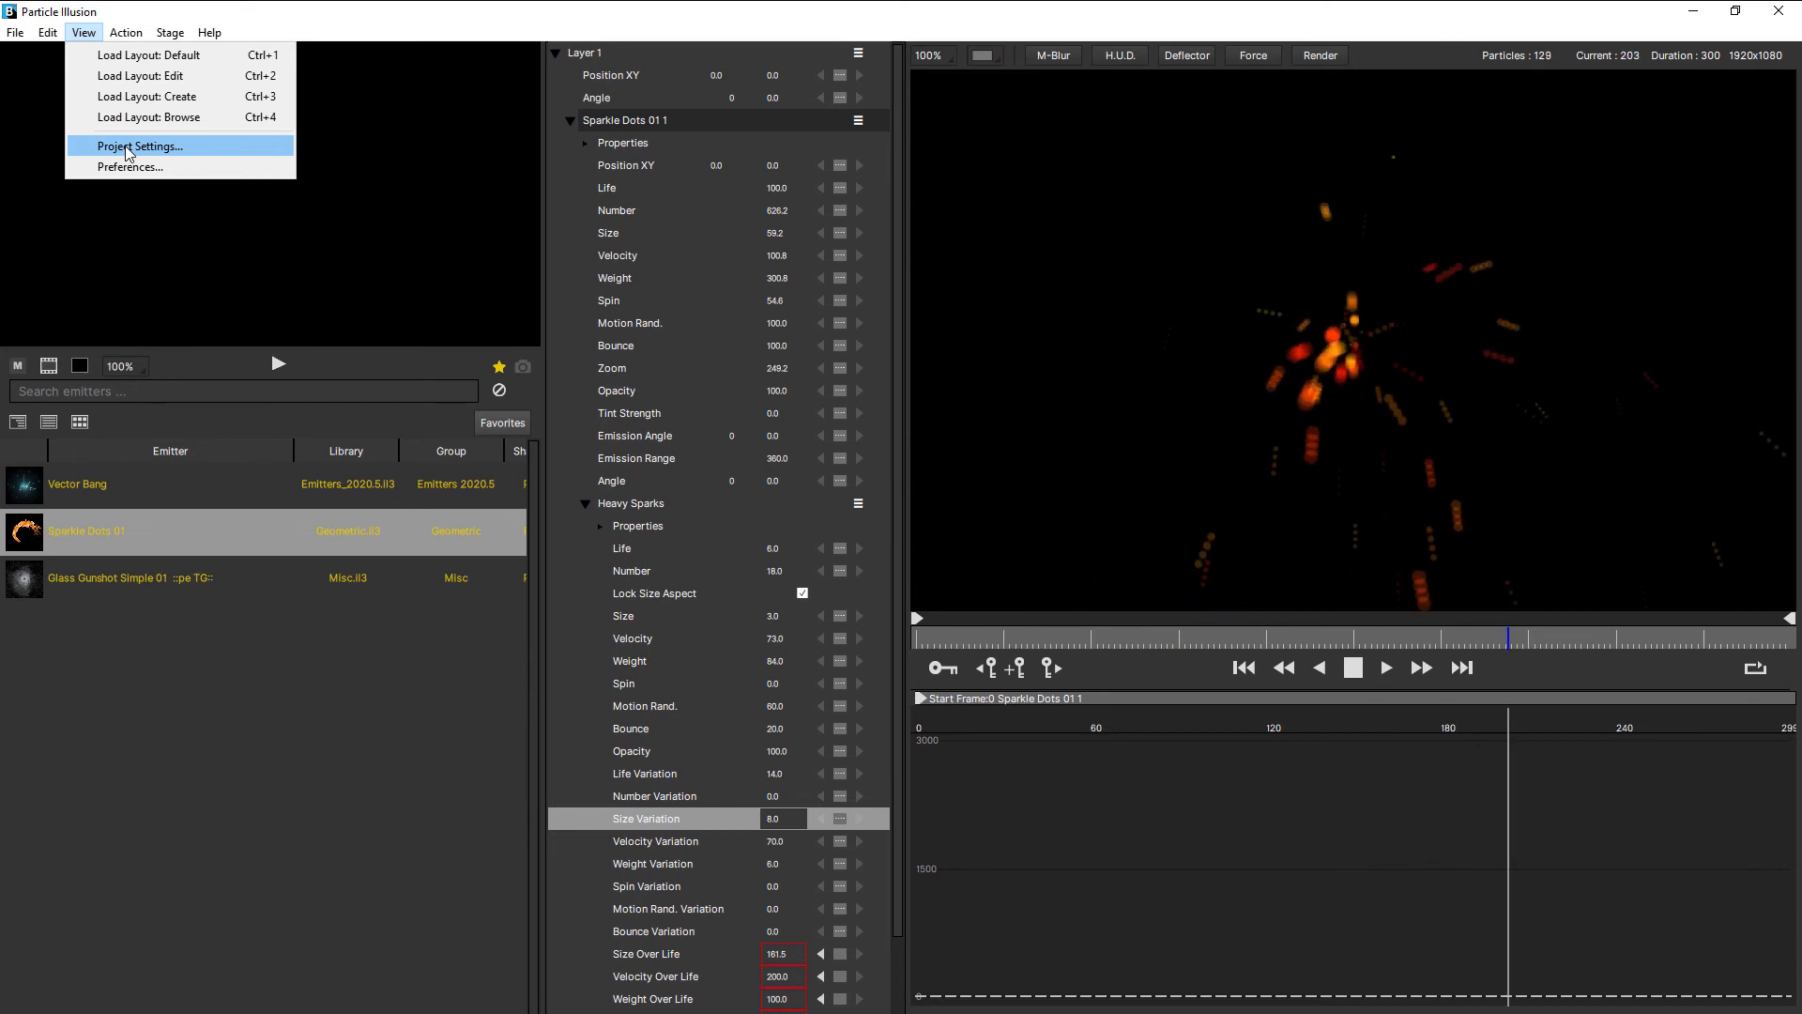
left_click(129, 148)
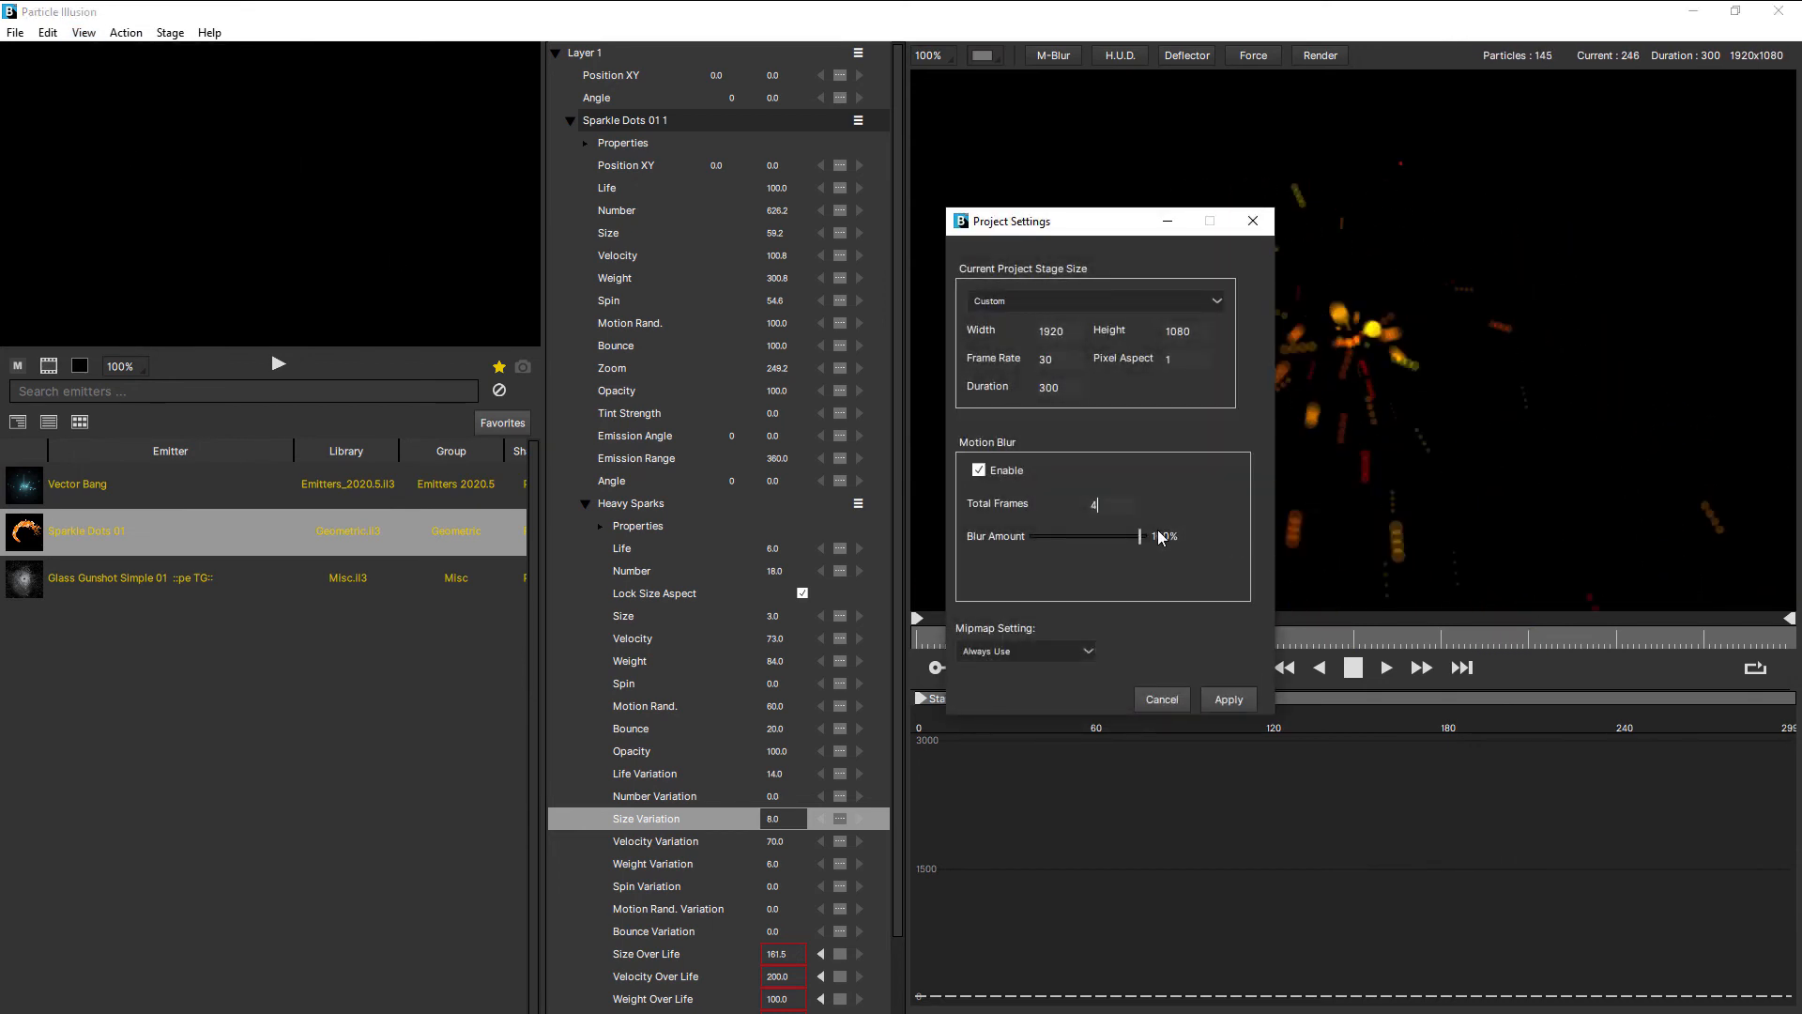
double_click(1113, 512)
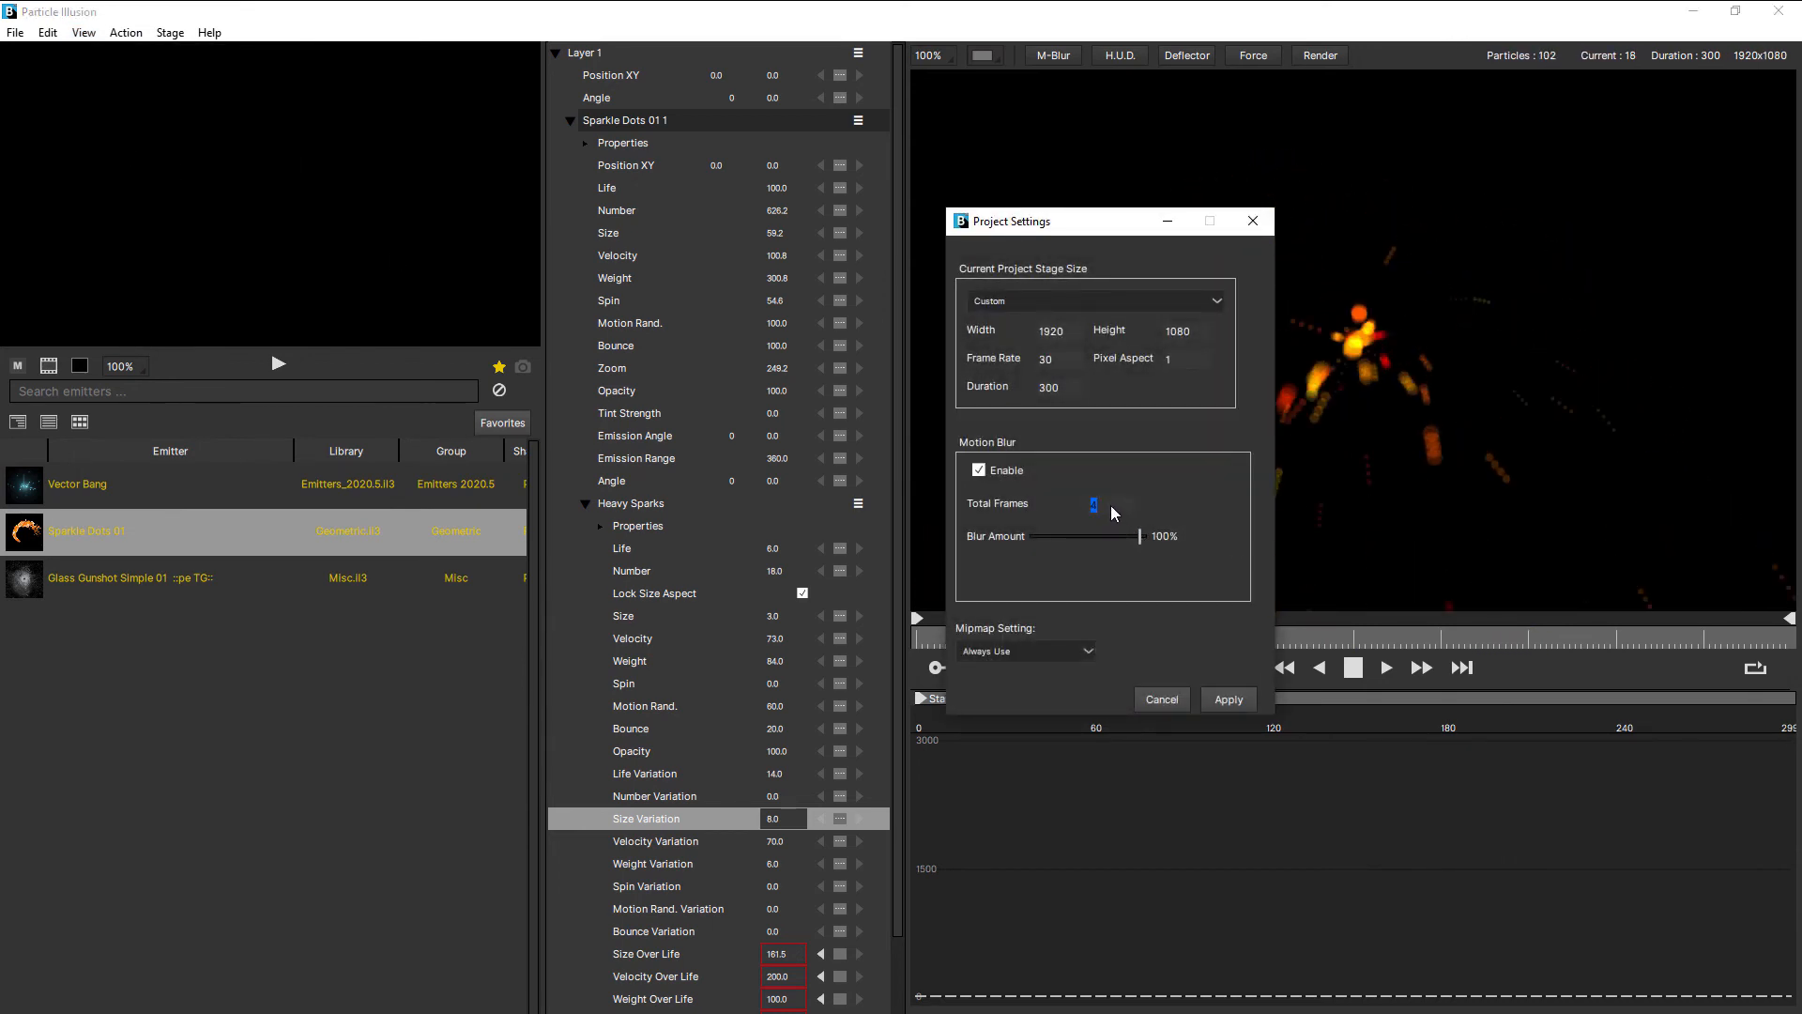
type("16")
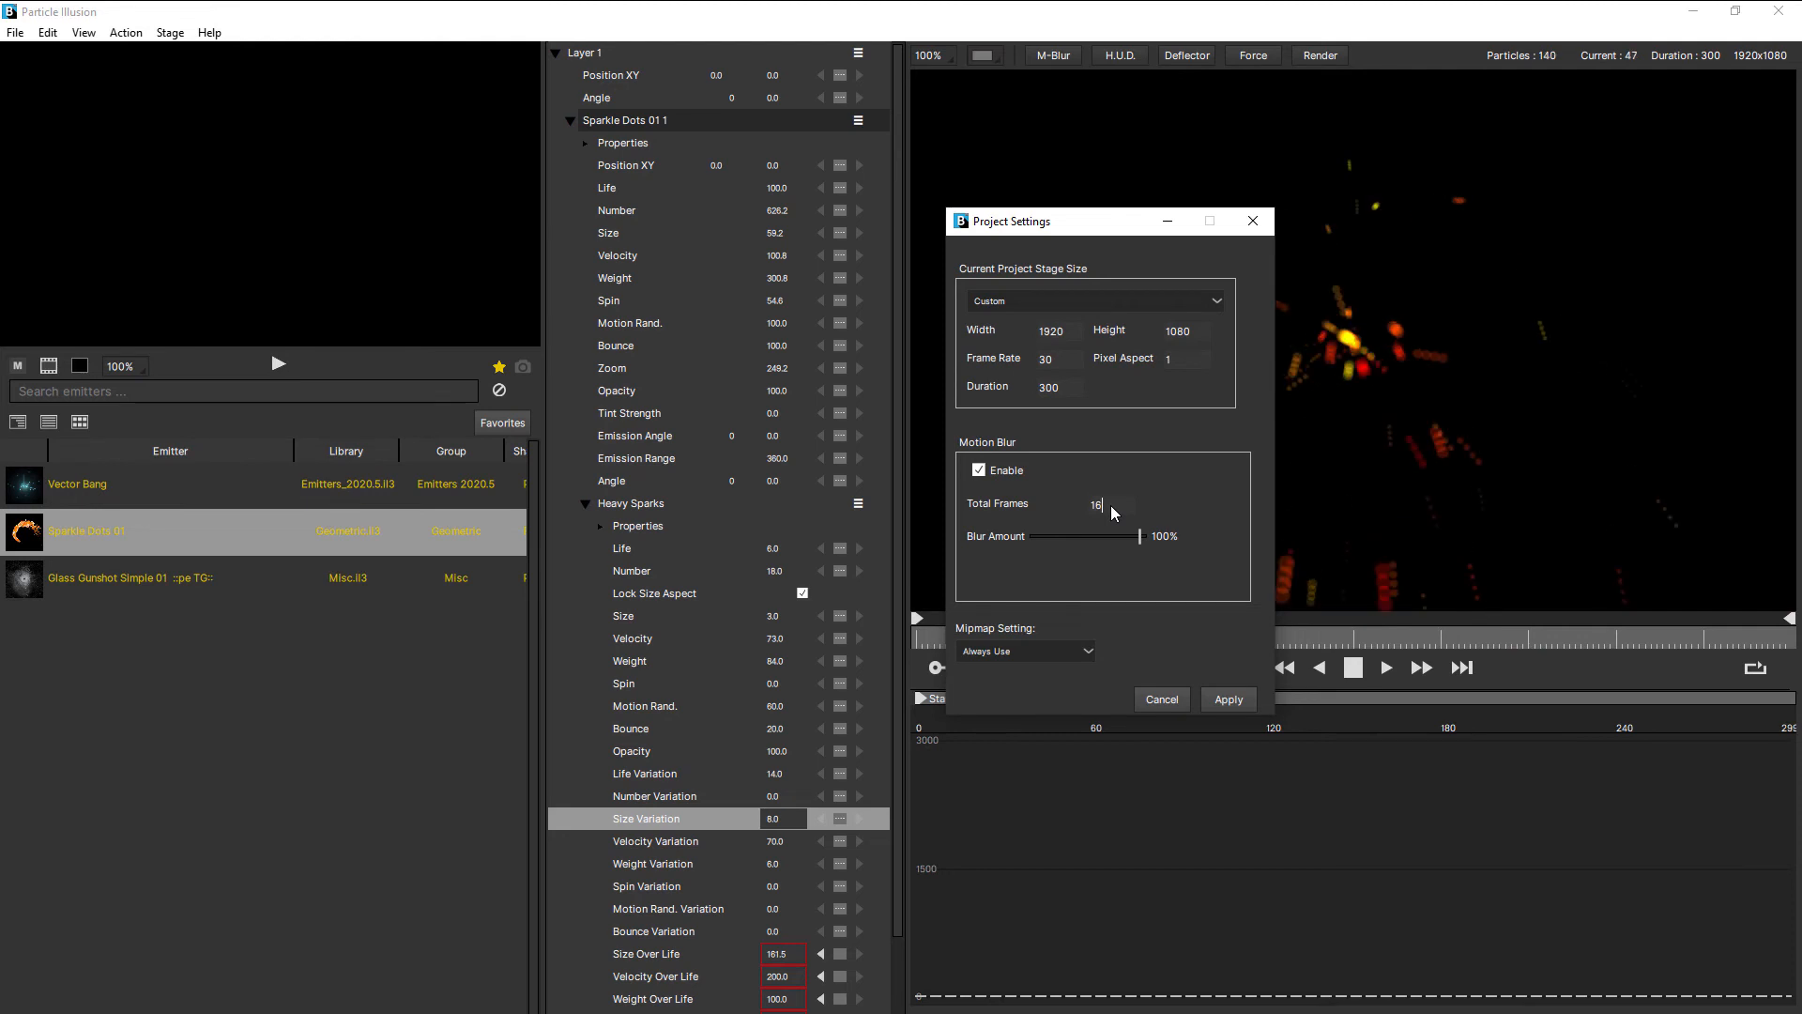
left_click(1229, 699)
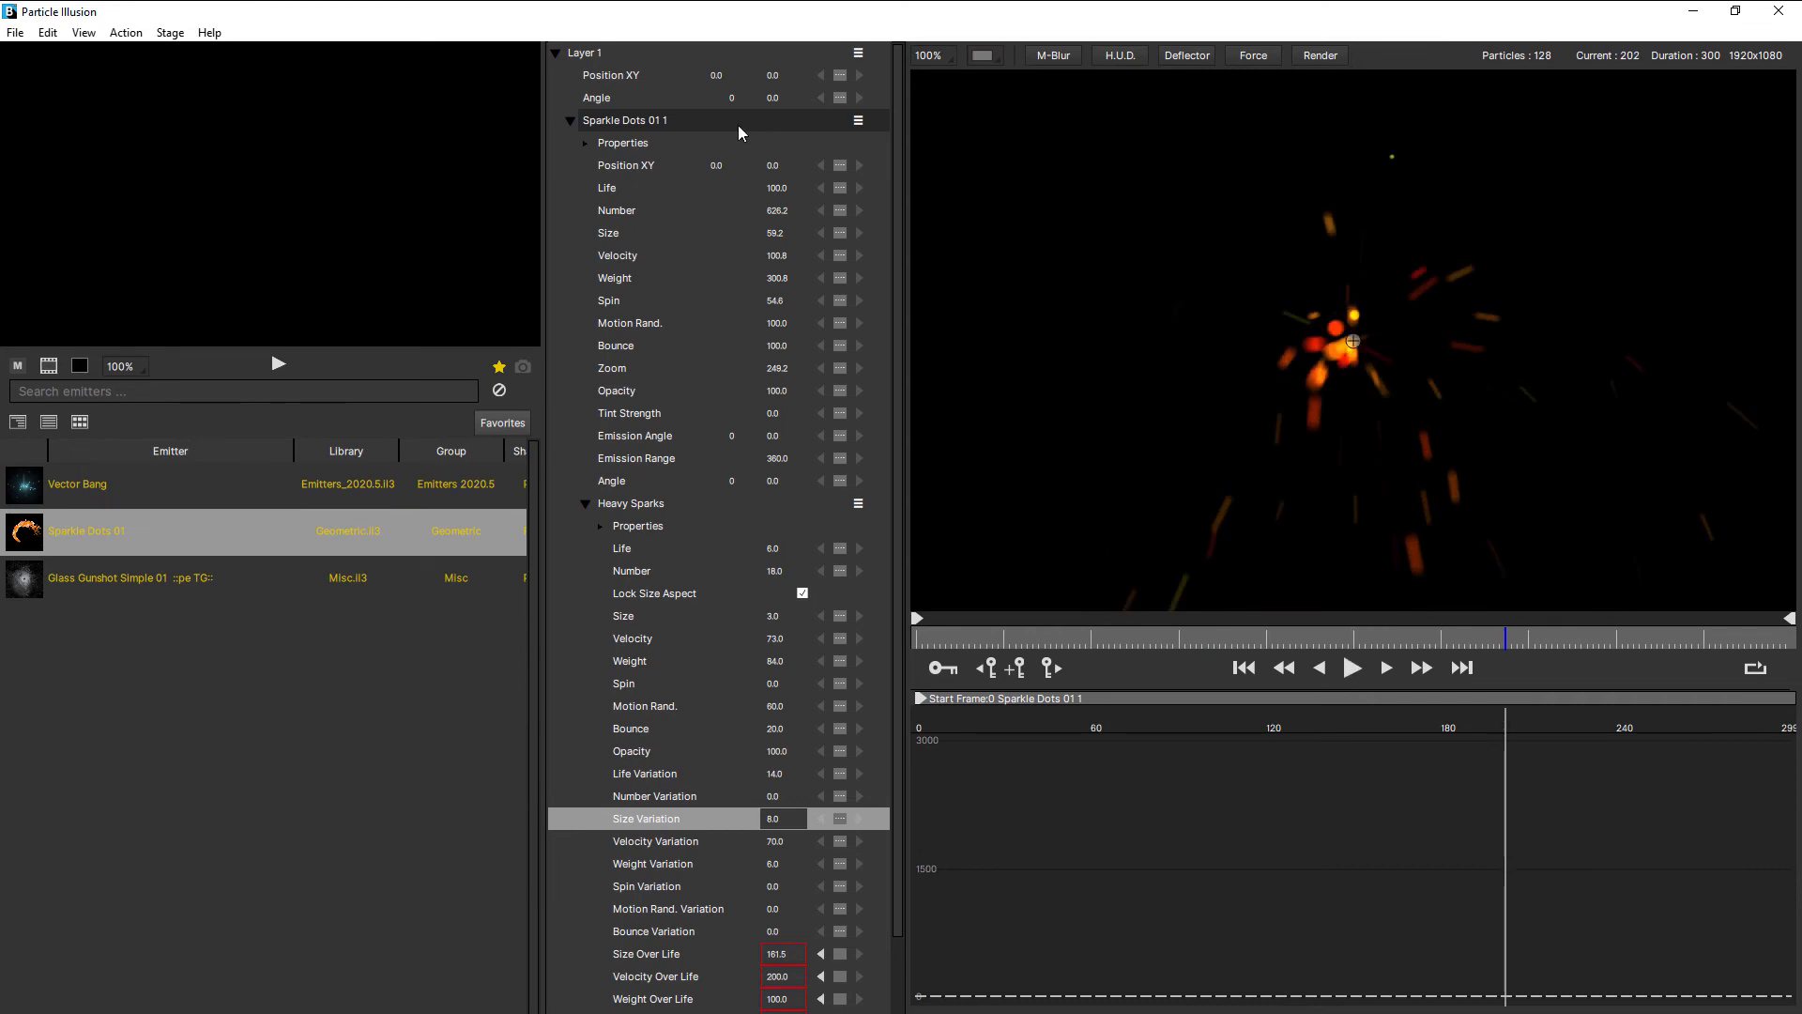
Save the emitter to the JD.il3 library as "Welding Sparks", replacing the search tags Colorful and Simple with hot and red
left_click(858, 122)
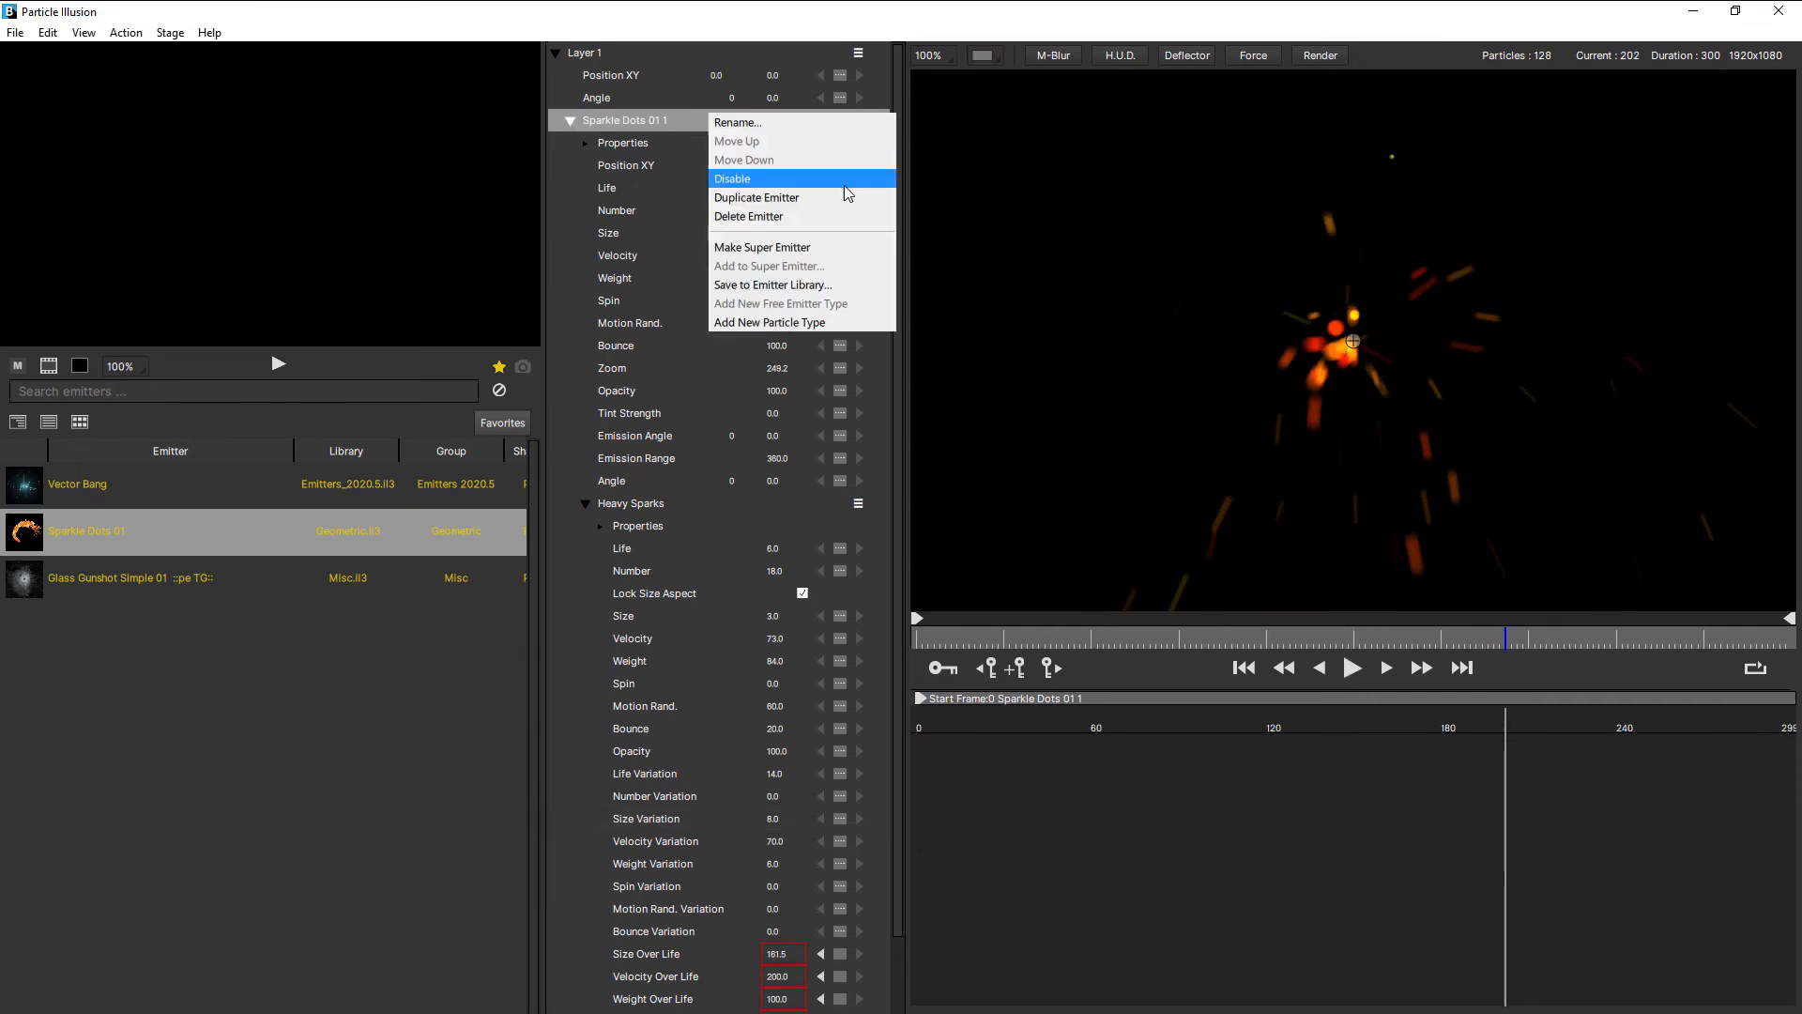
left_click(834, 286)
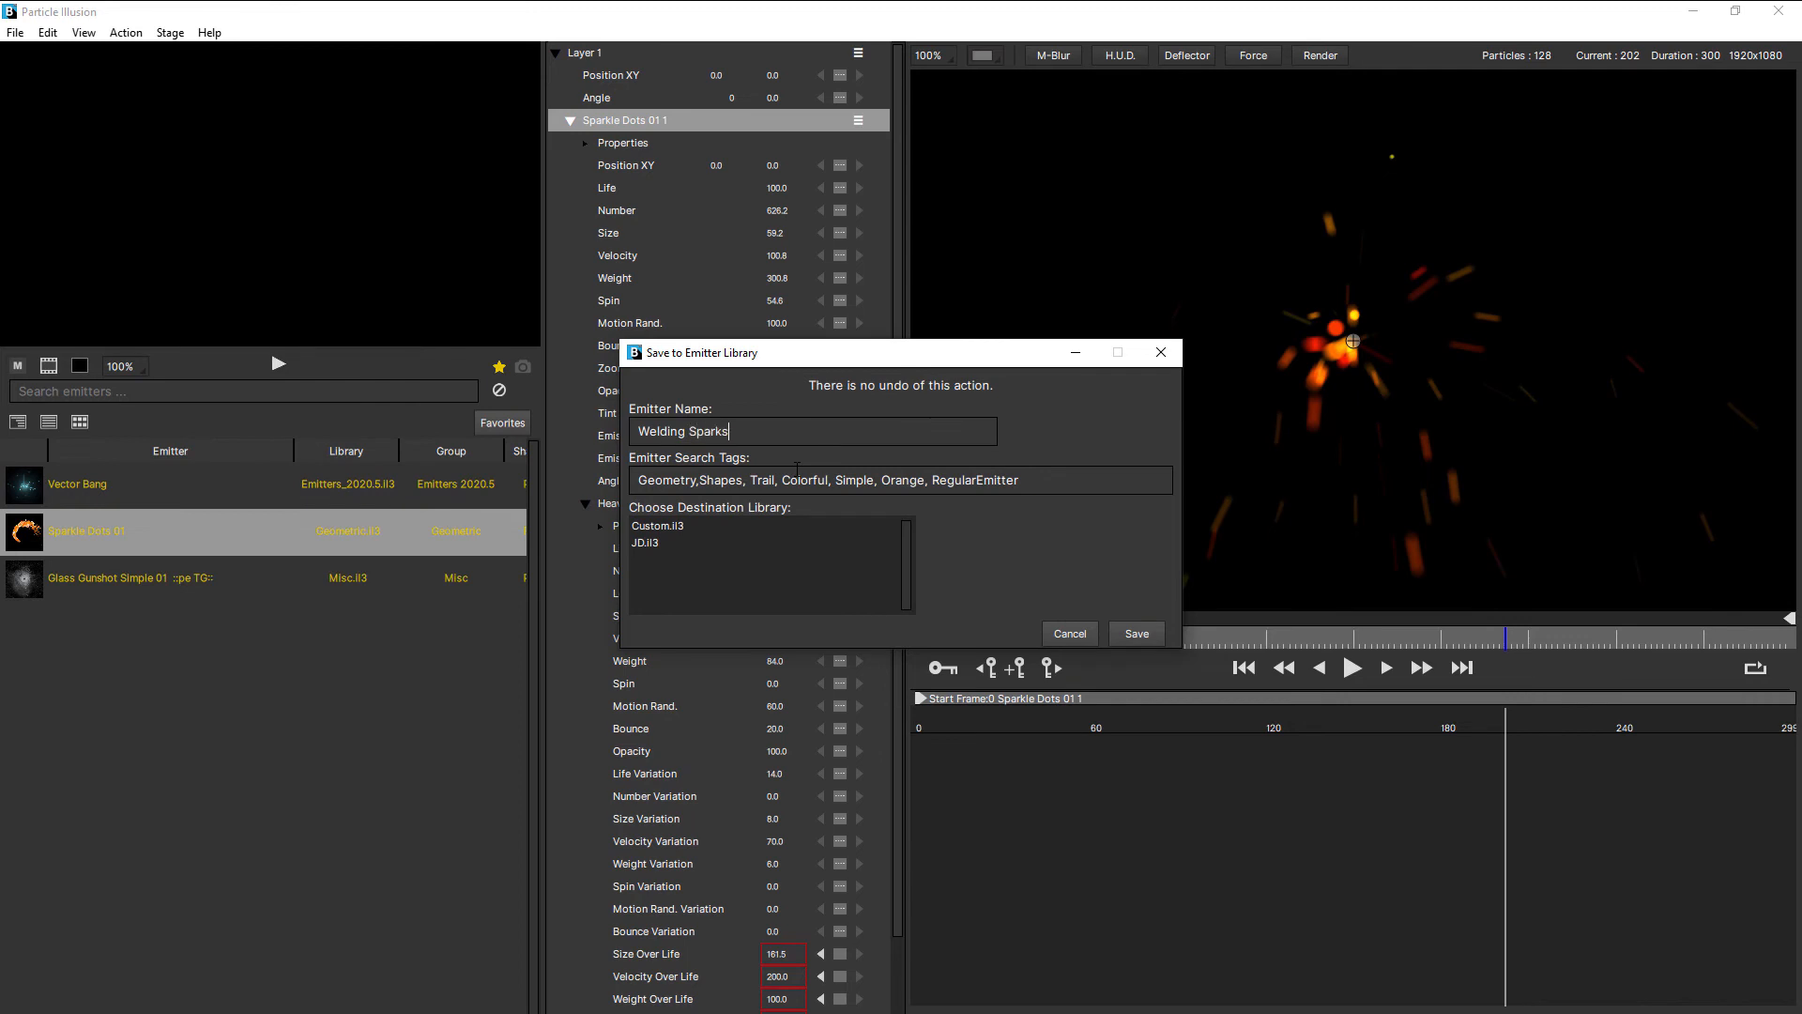
double_click(804, 482)
left_click(645, 544)
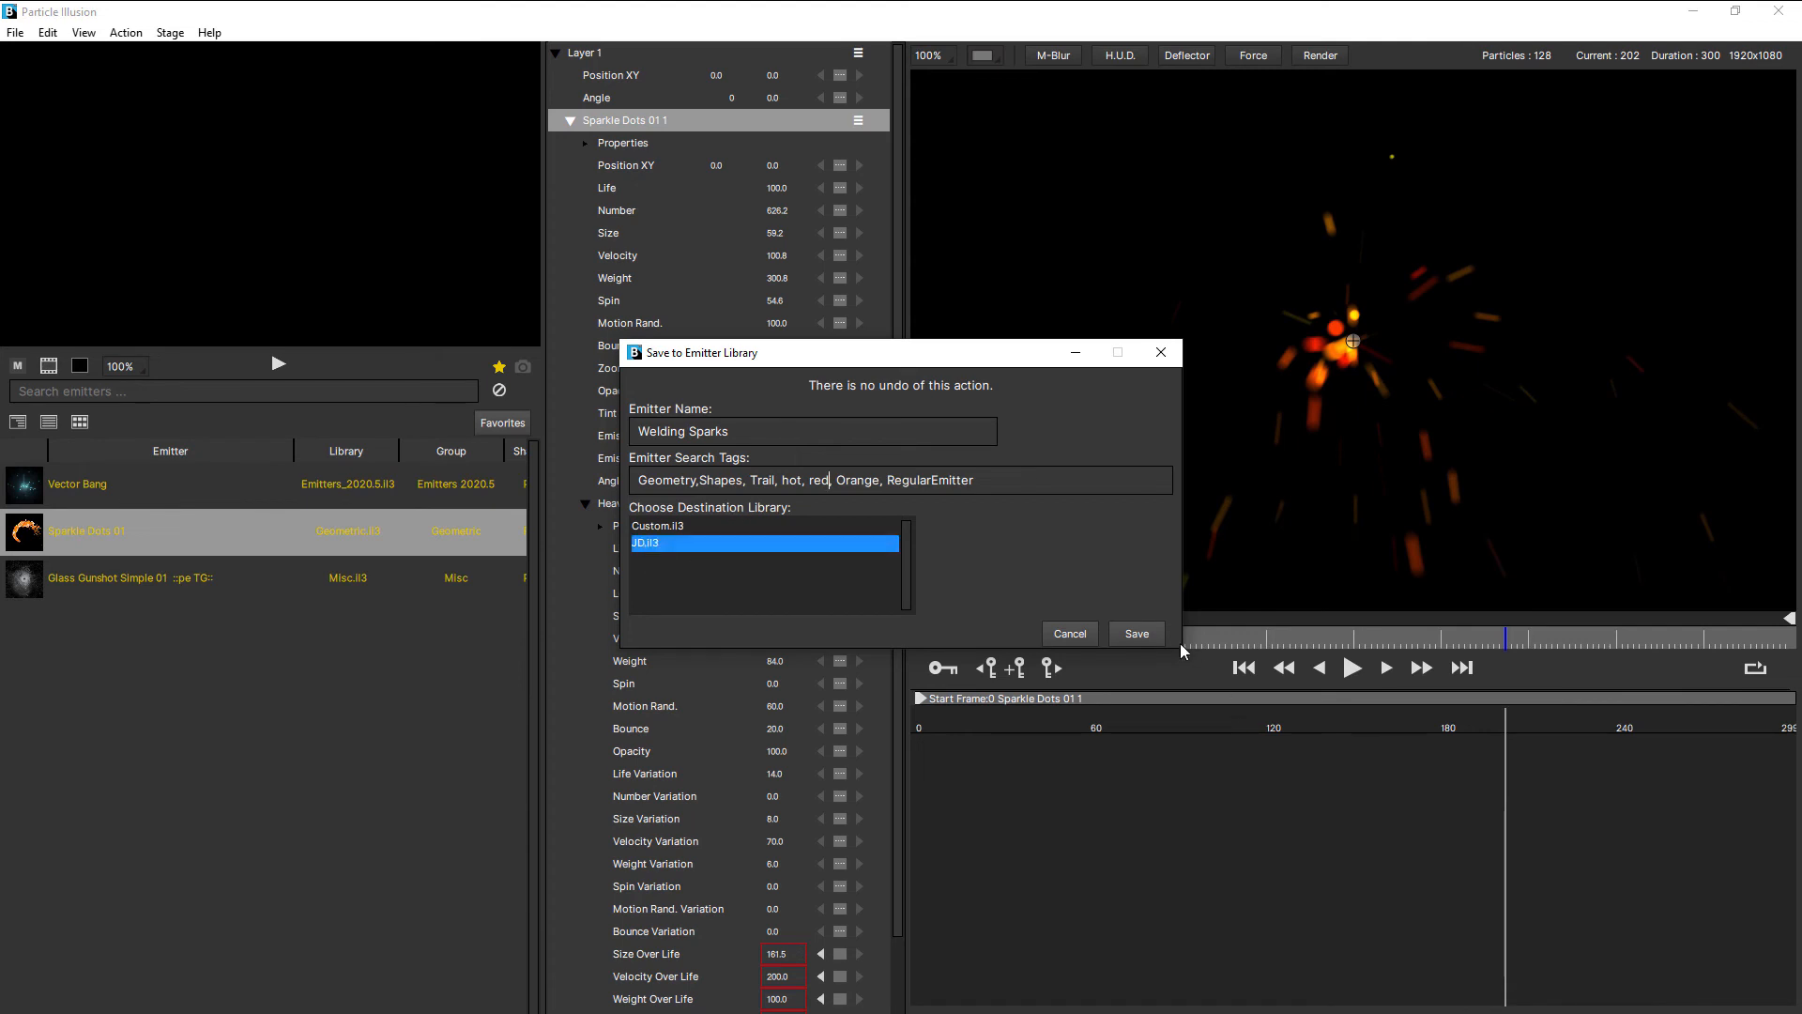
left_click(1139, 628)
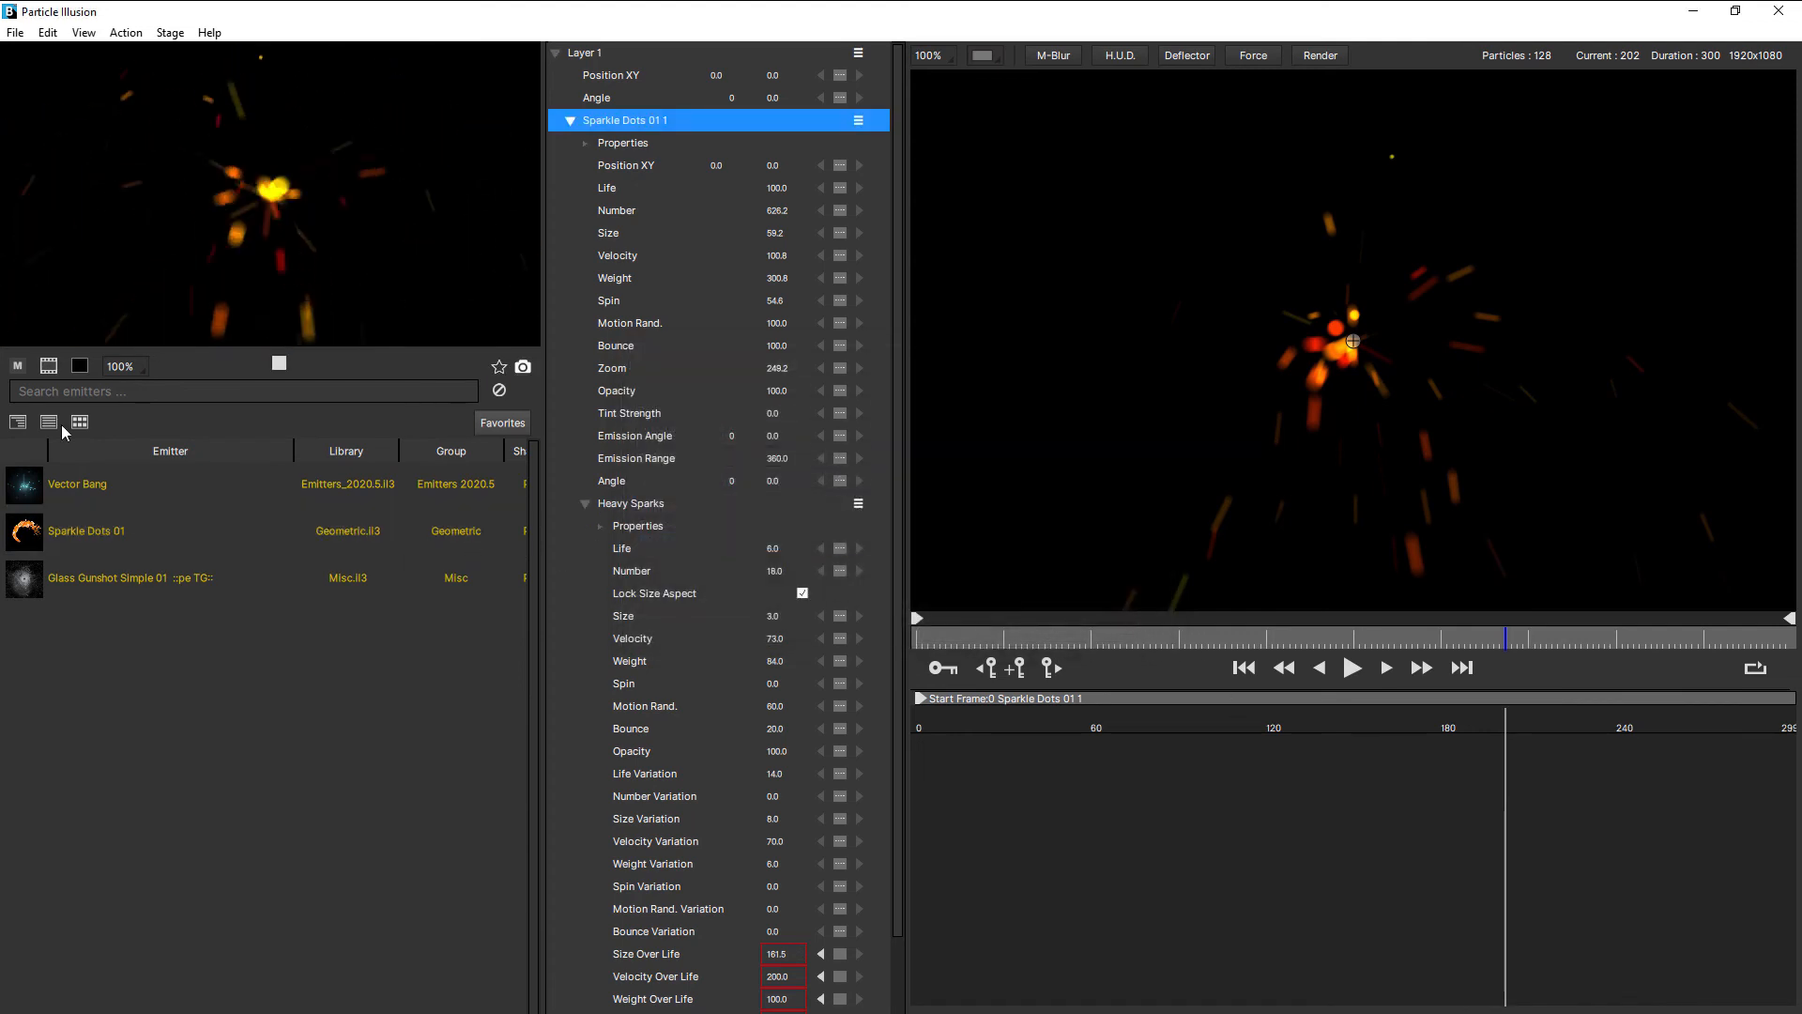
Search the emitters for "custom", list them as a tree, and mark Welding Sparks in the JD.il3 library as a favorite
left_click(68, 395)
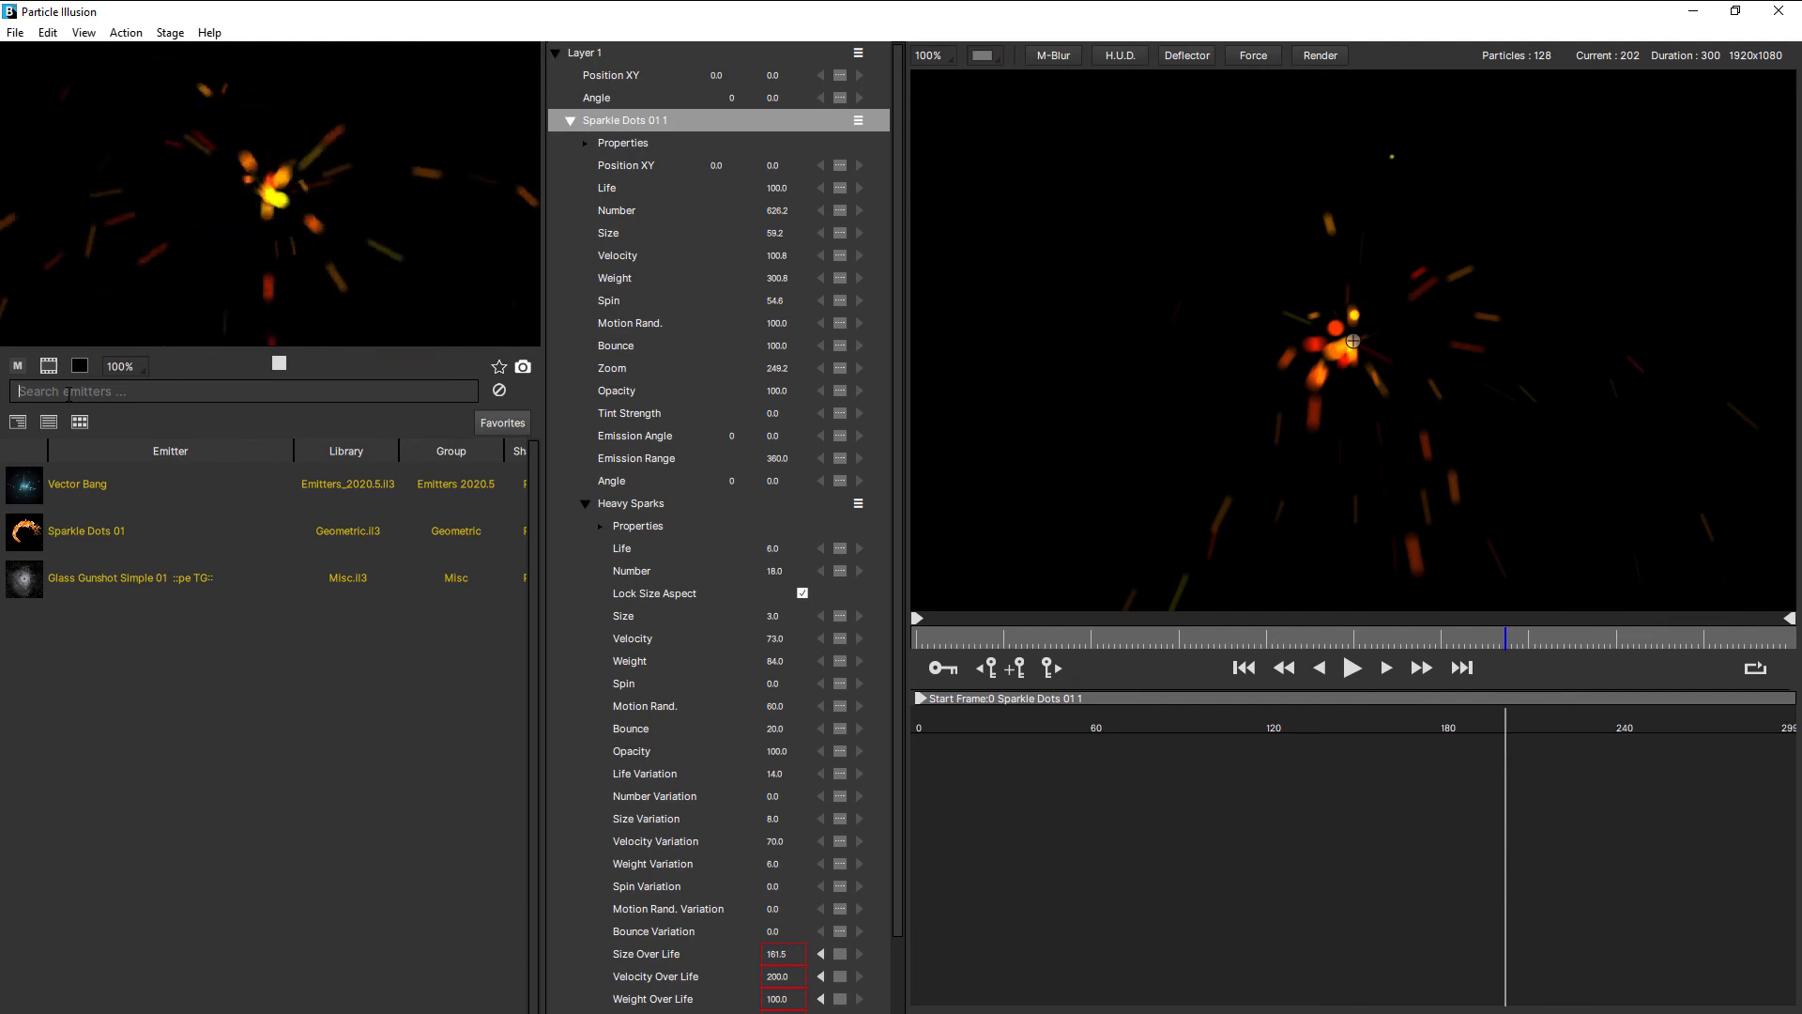
type("custom")
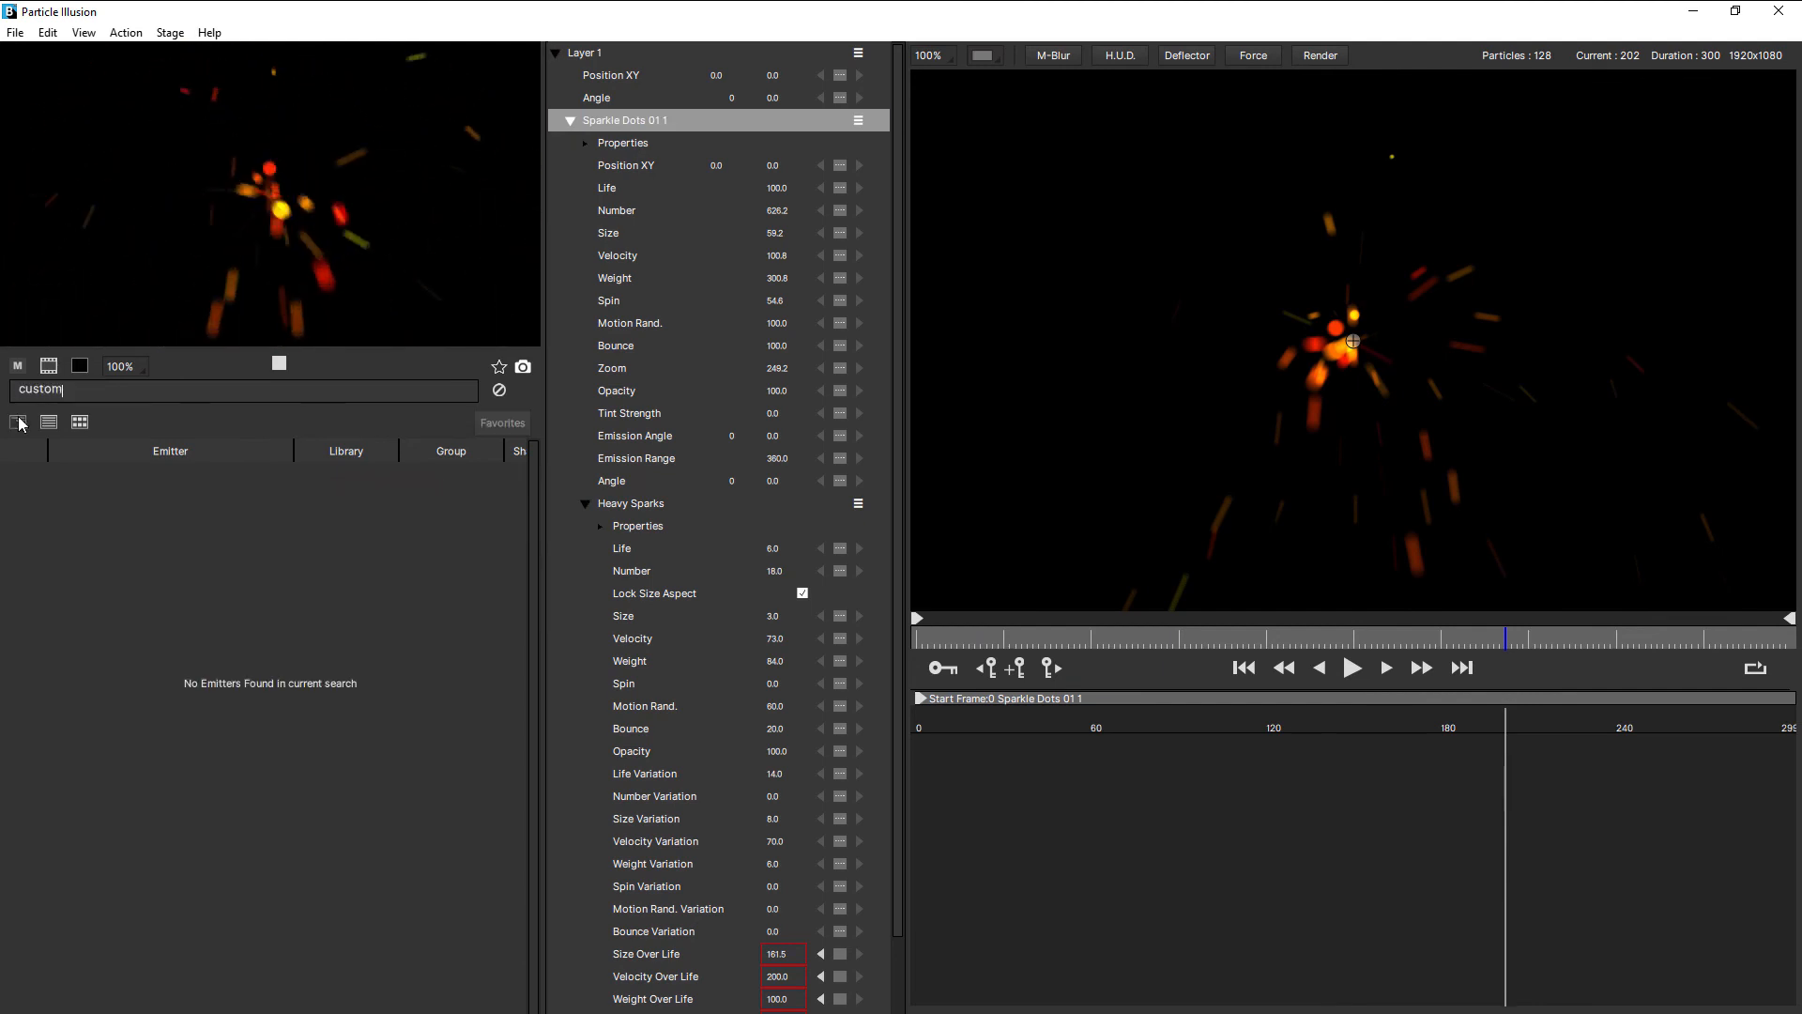
left_click(19, 423)
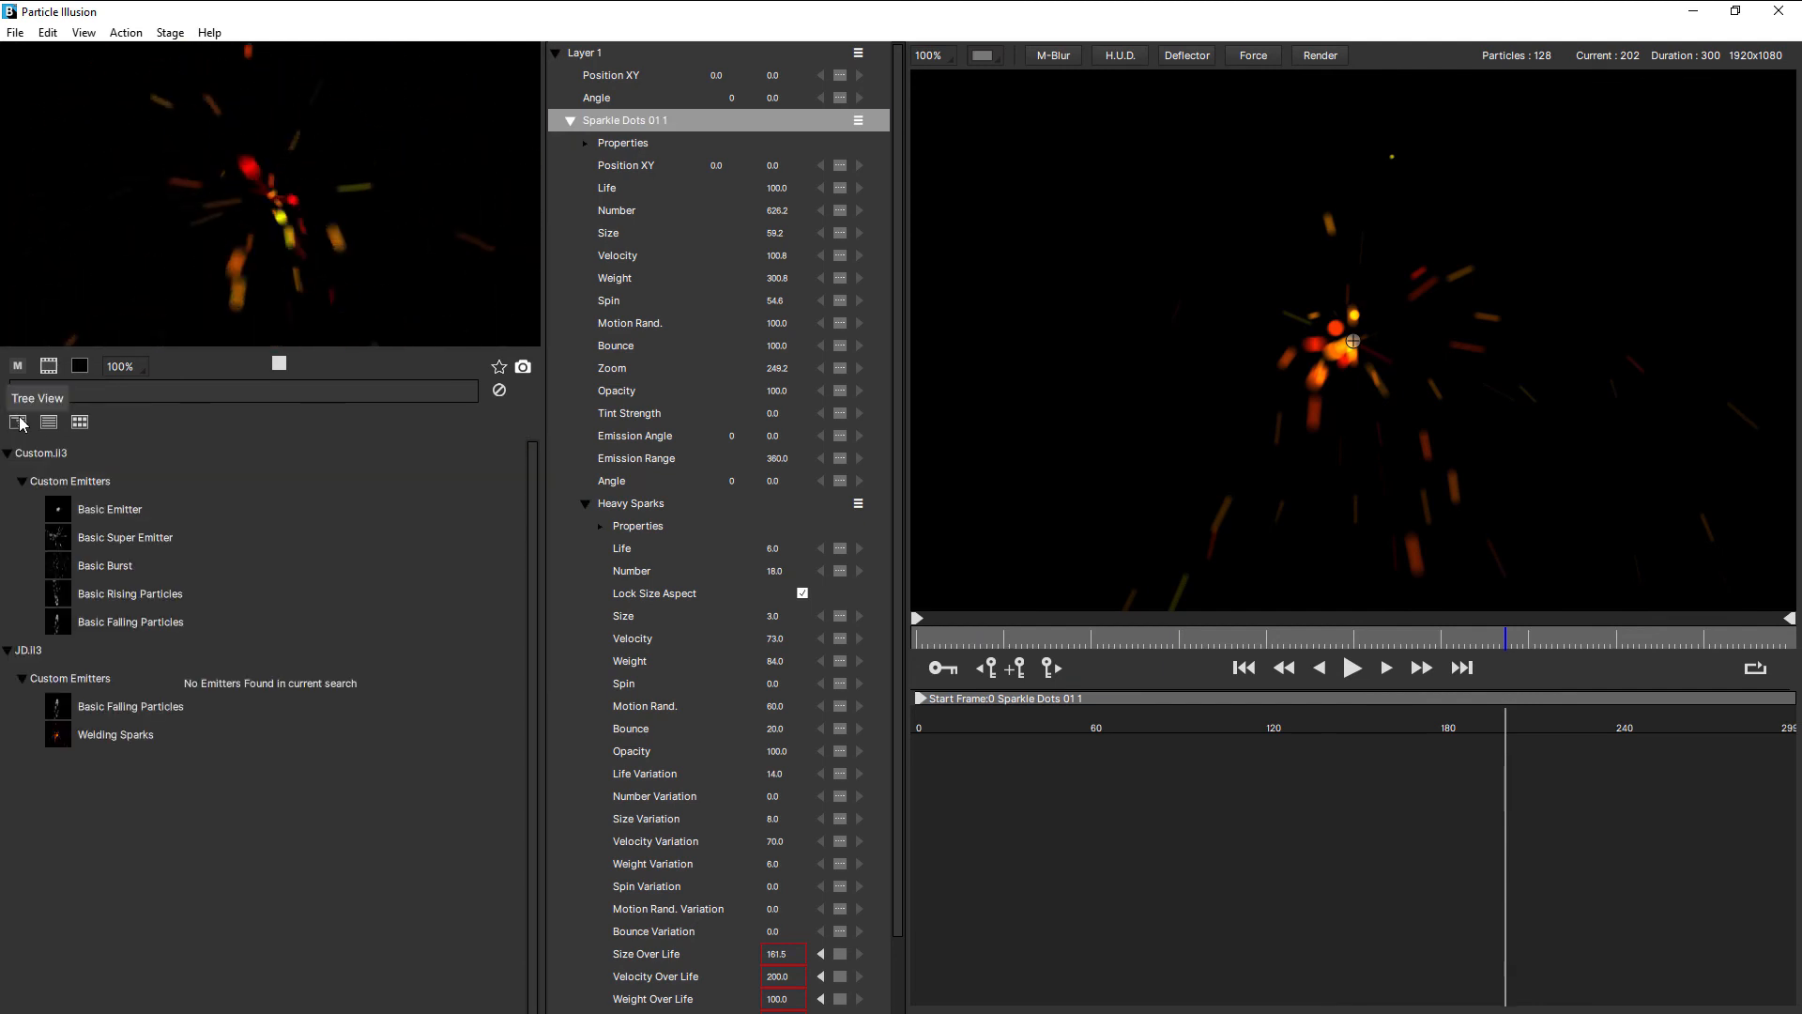
left_click(120, 738)
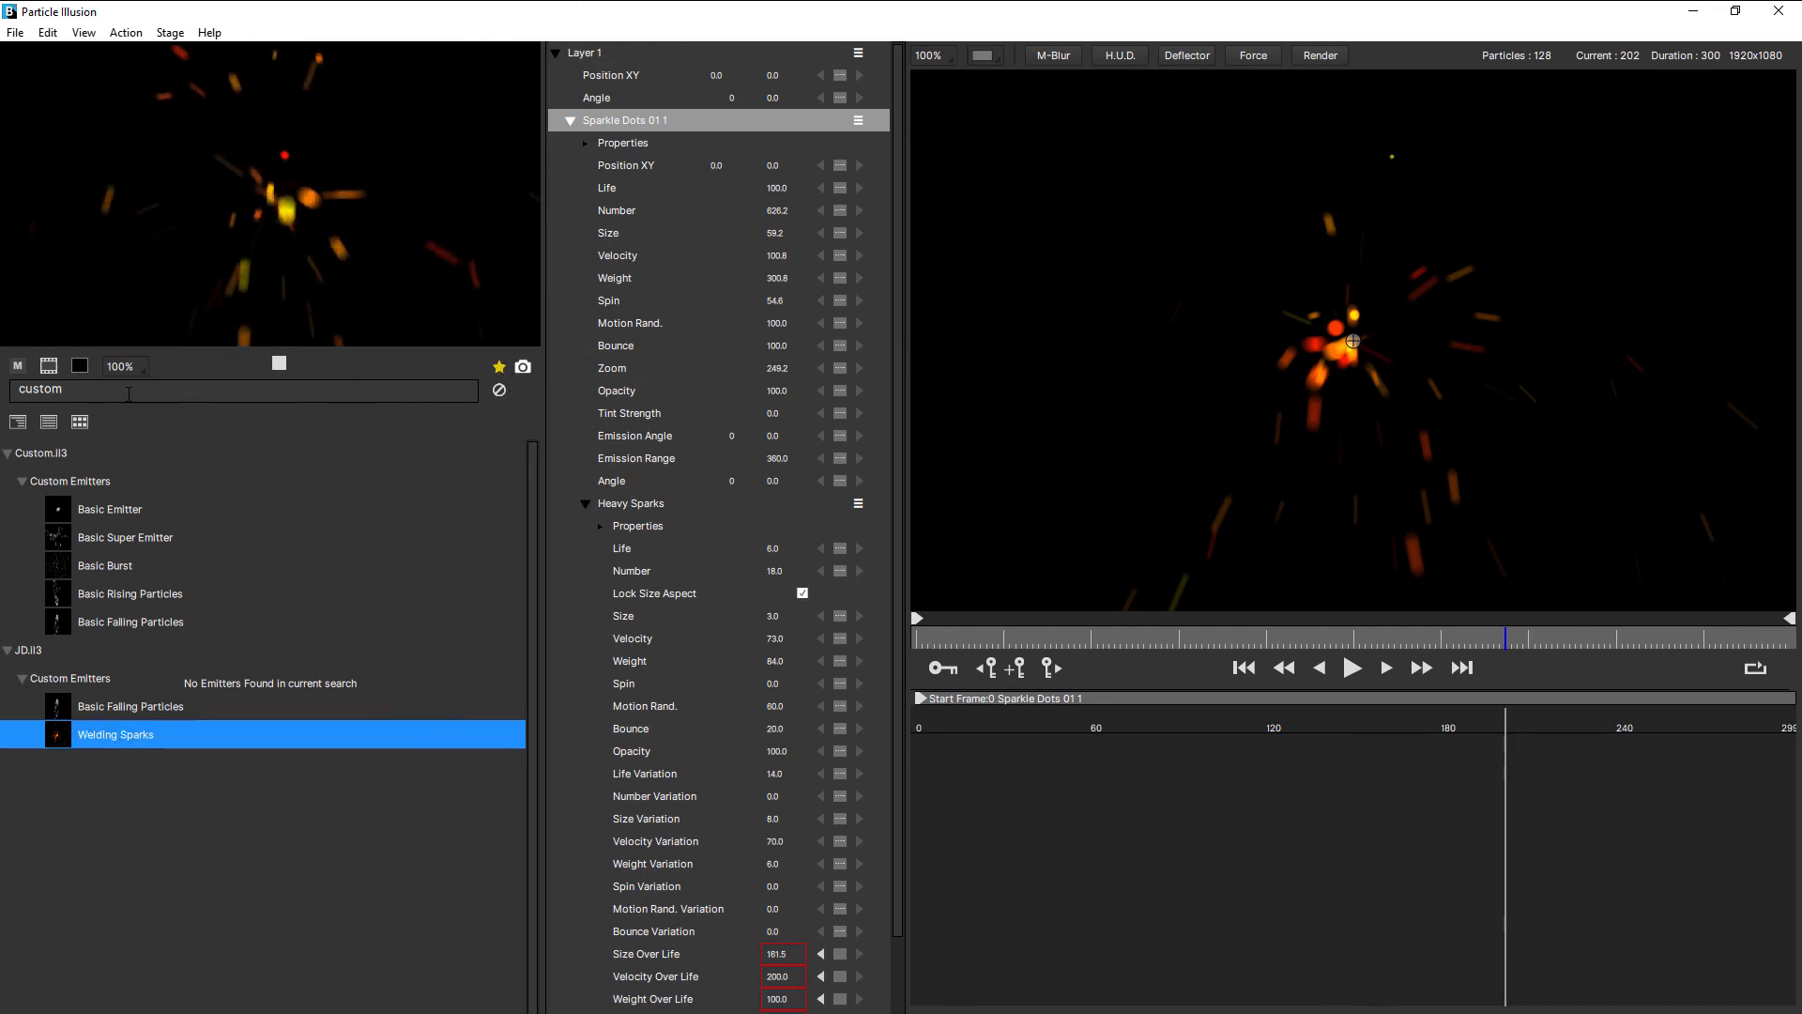
Return the emitter library to the list view, clear the search text, and show only the favorites
left_click(47, 424)
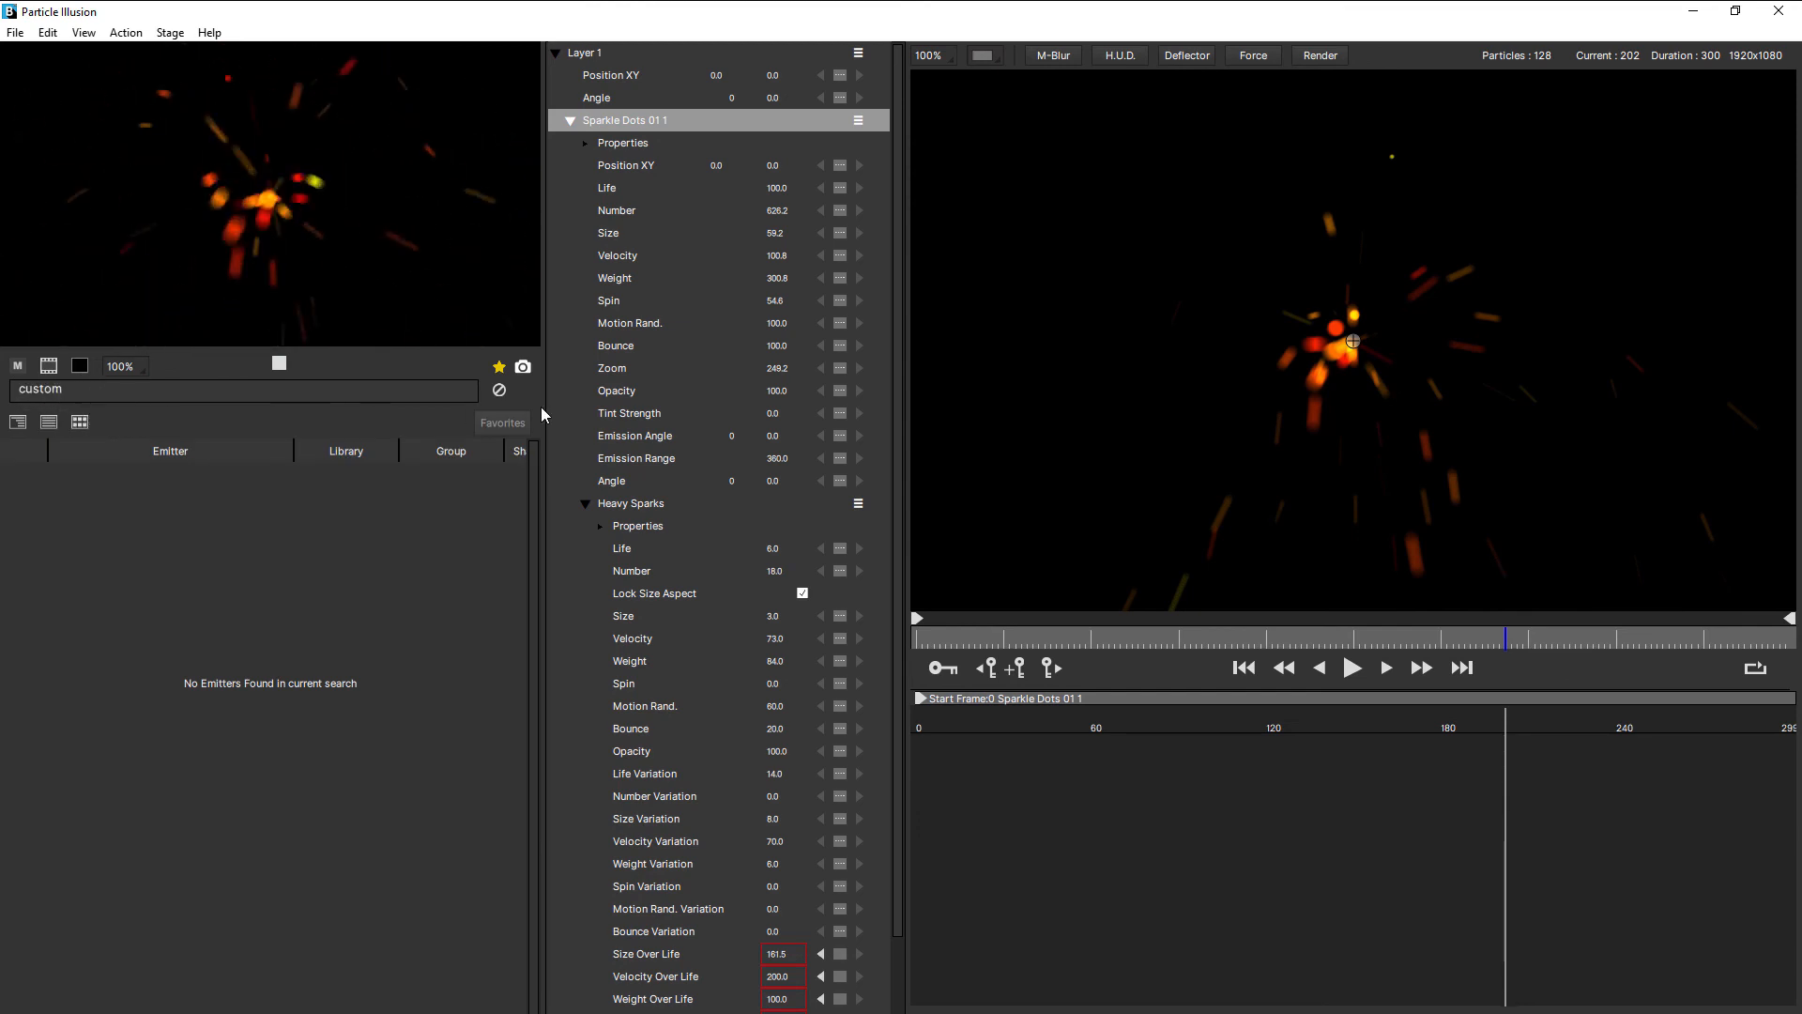
left_click(499, 391)
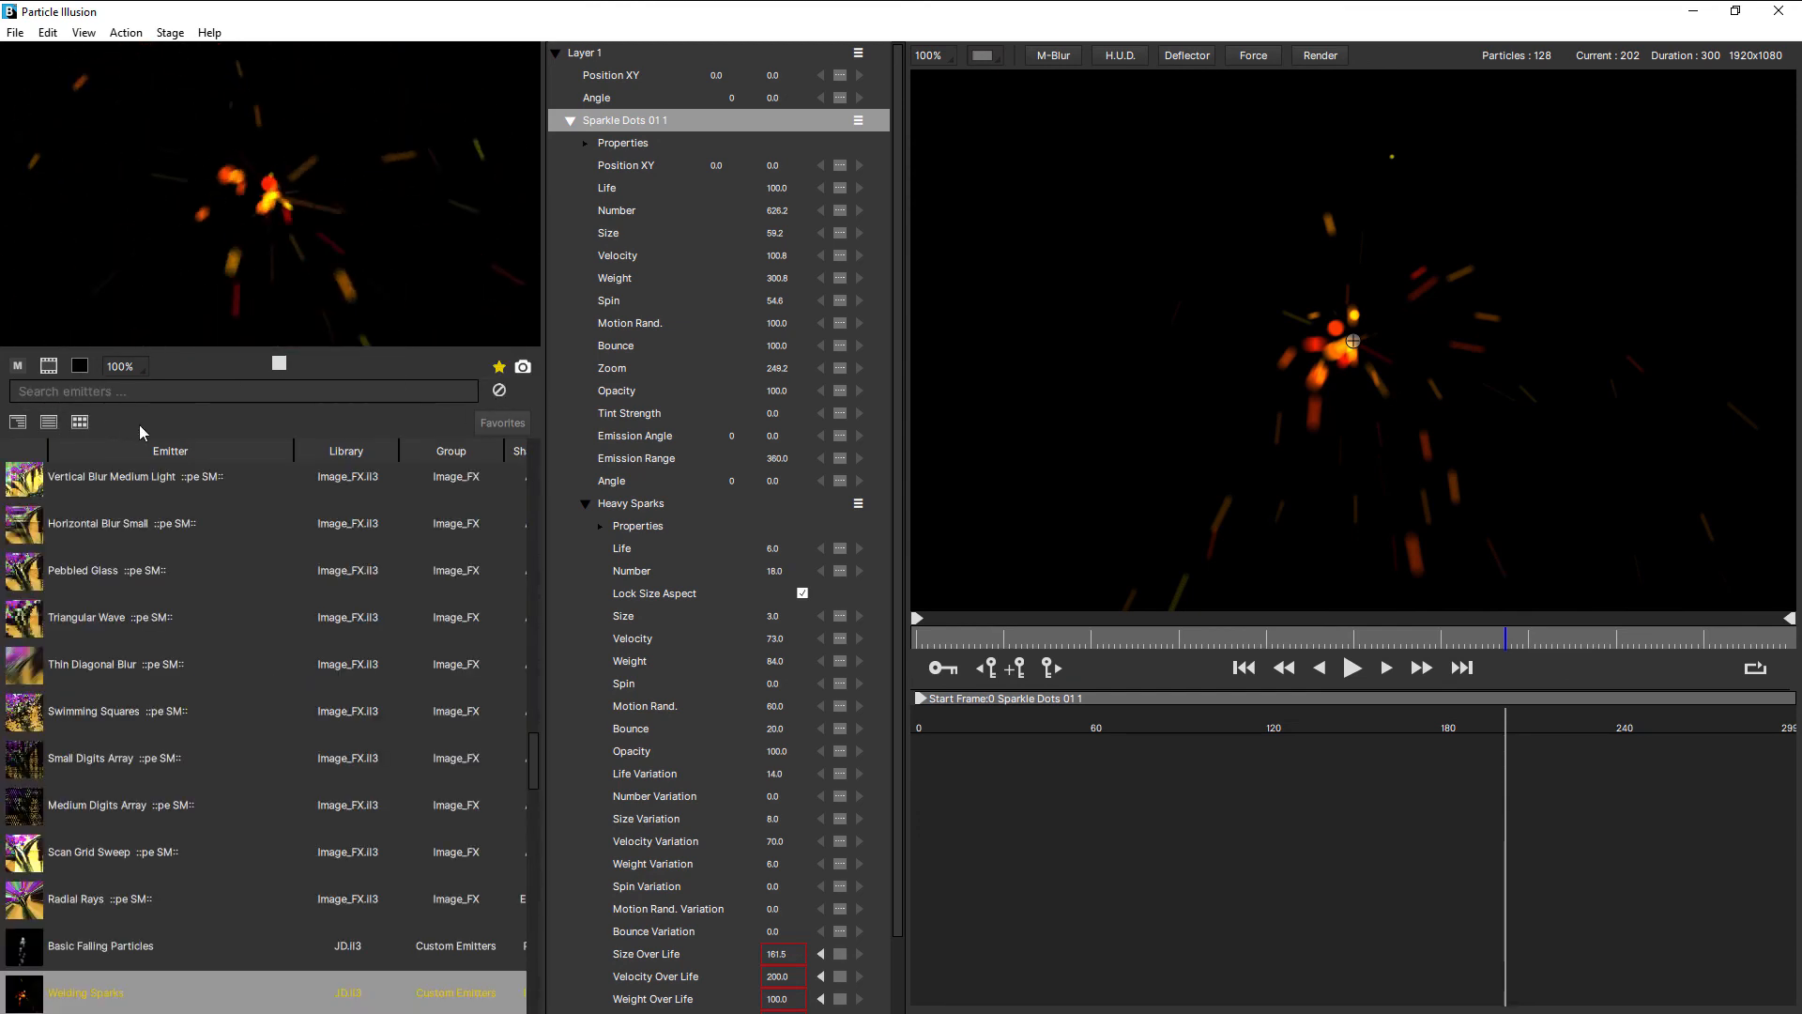
left_click(510, 427)
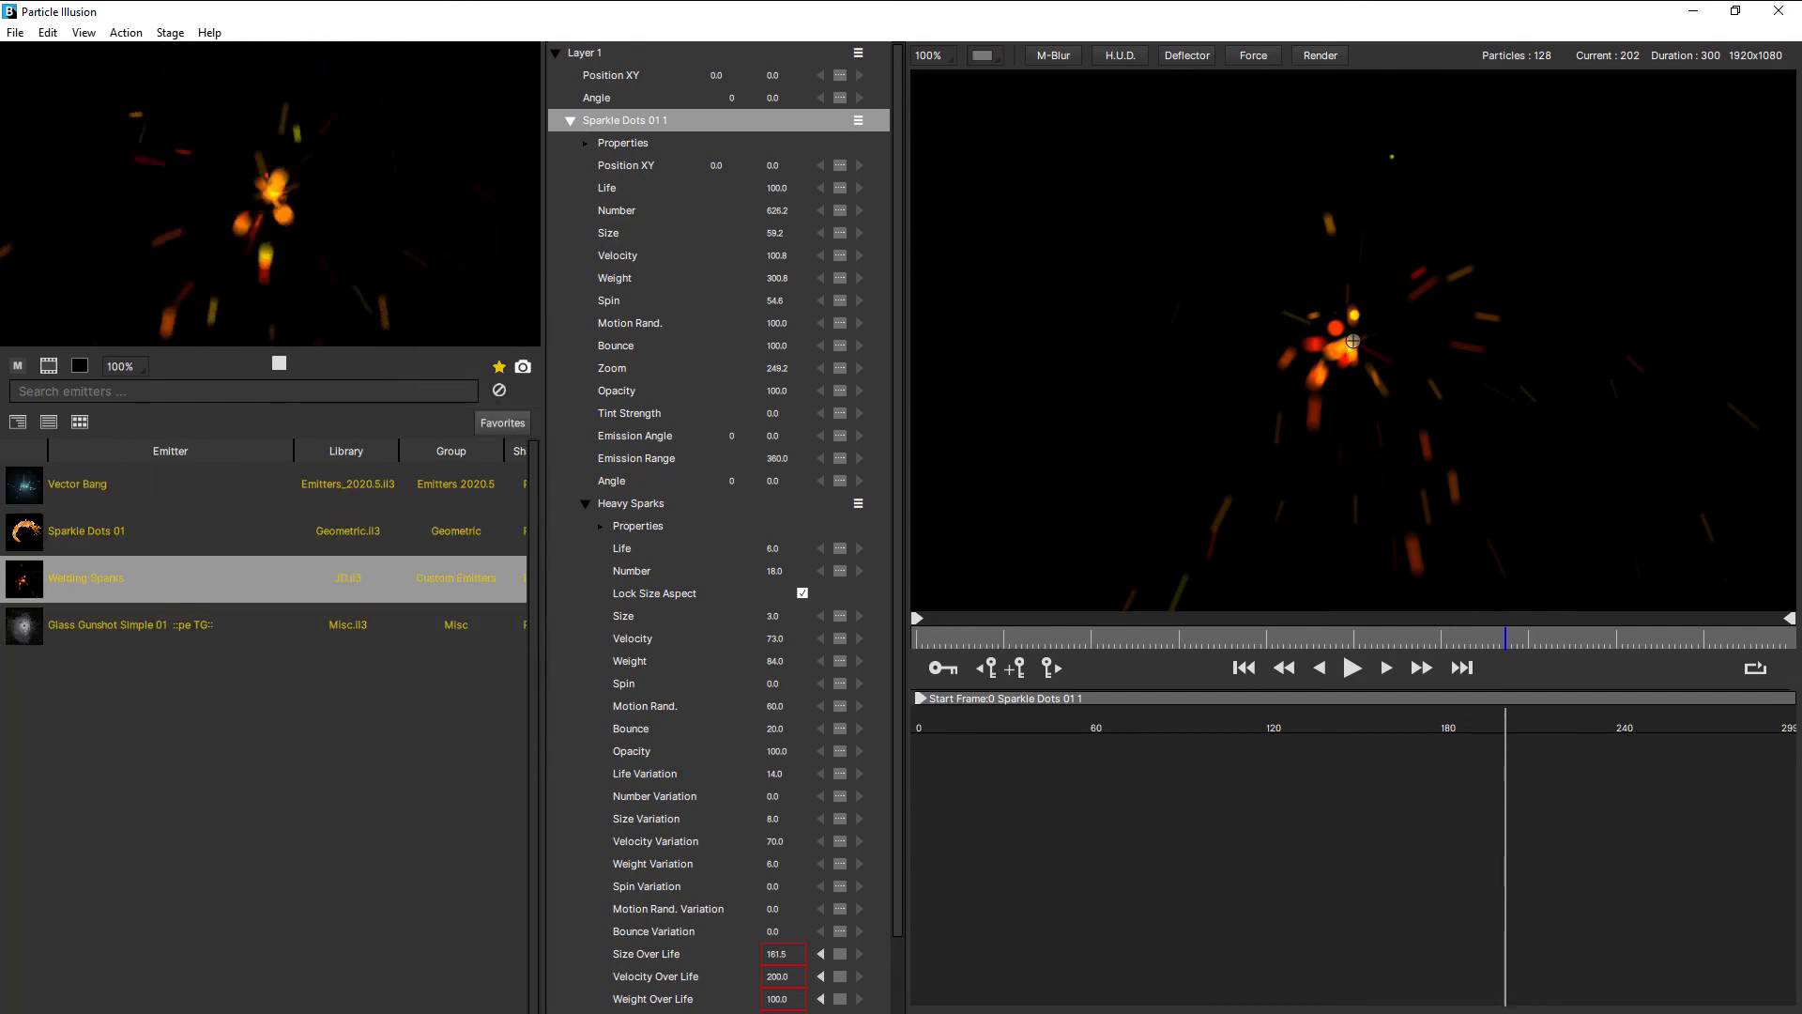
Switch the emitter preview's motion blur off and on again, and set the preview background color to orange-brown #aa5500
left_click(16, 374)
left_click(18, 372)
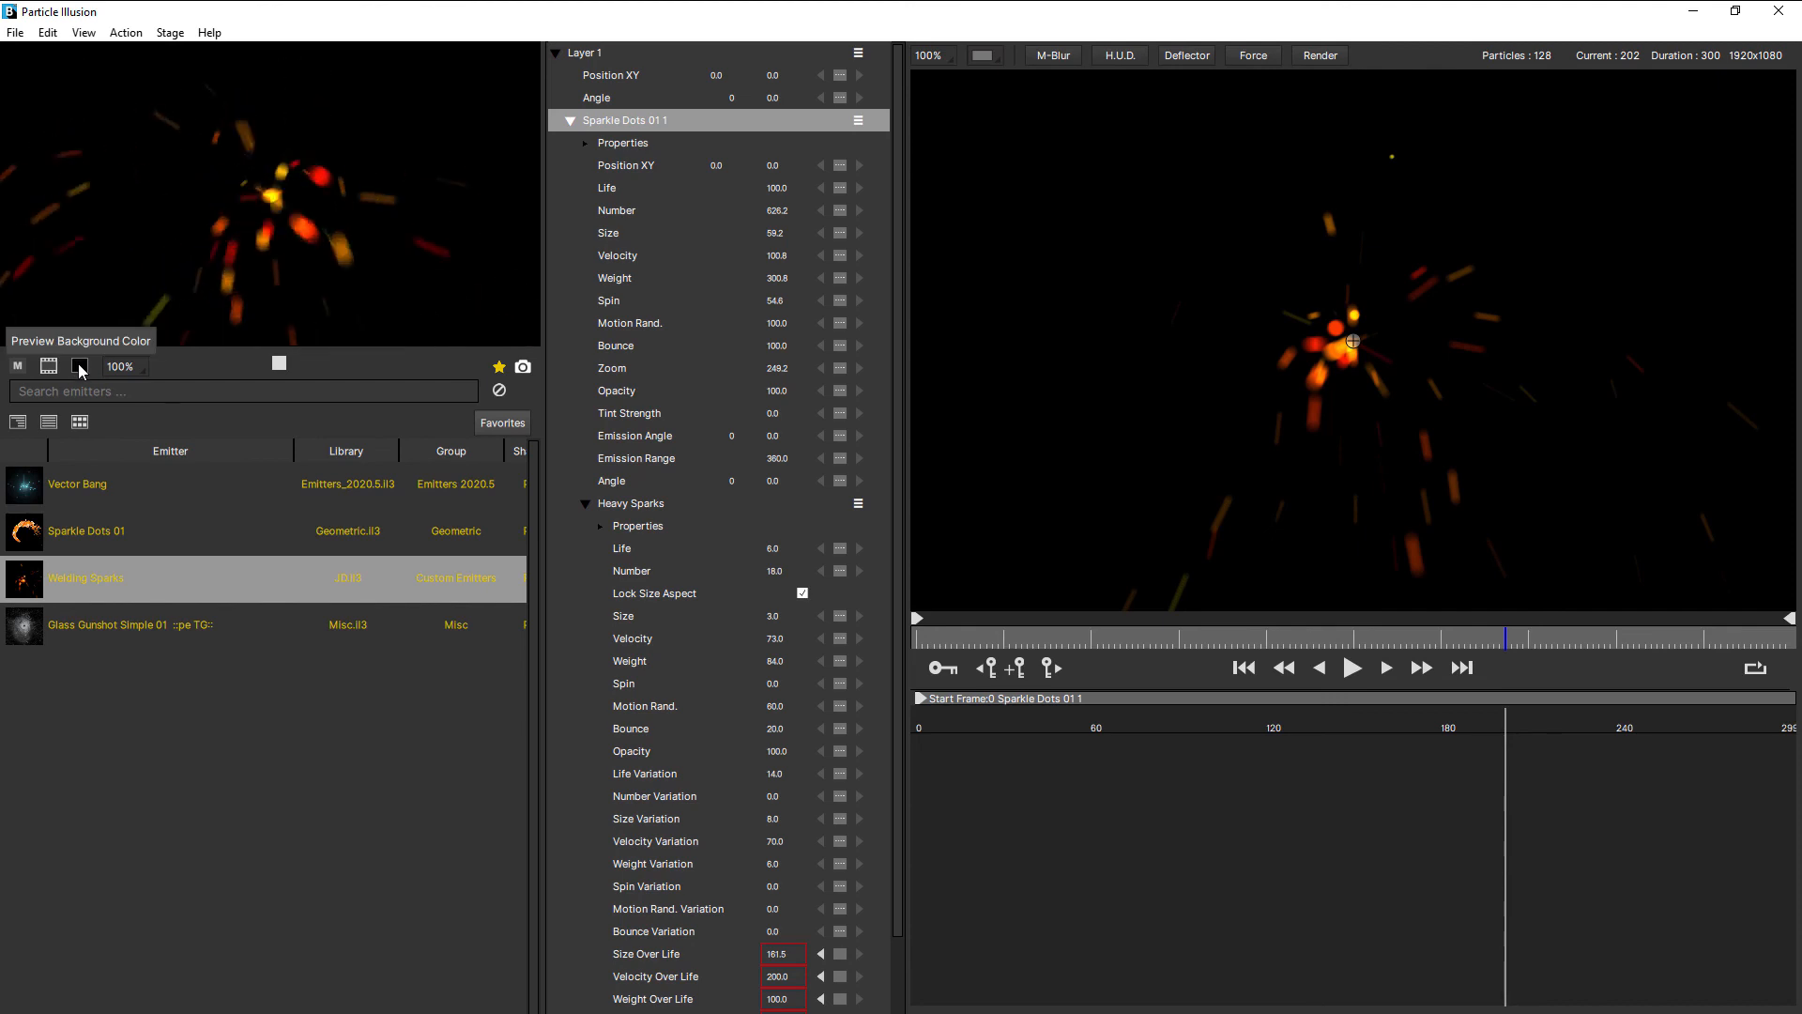
left_click(80, 368)
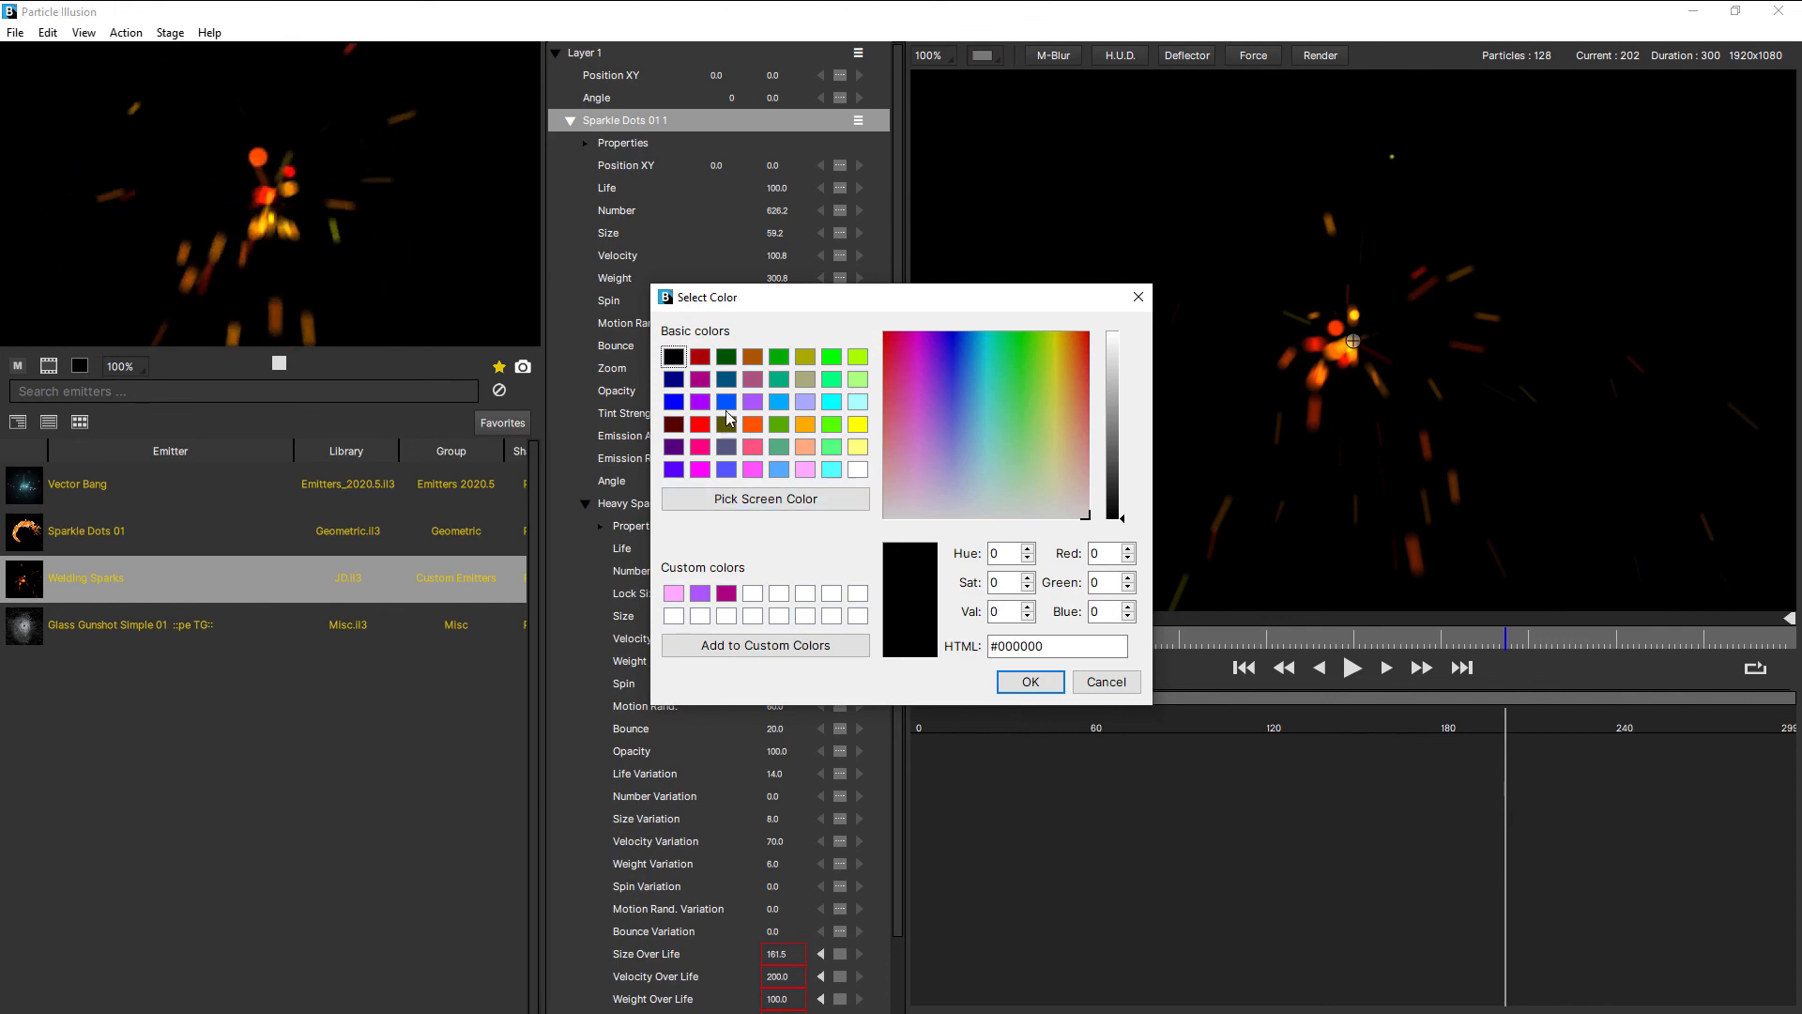
left_click(757, 358)
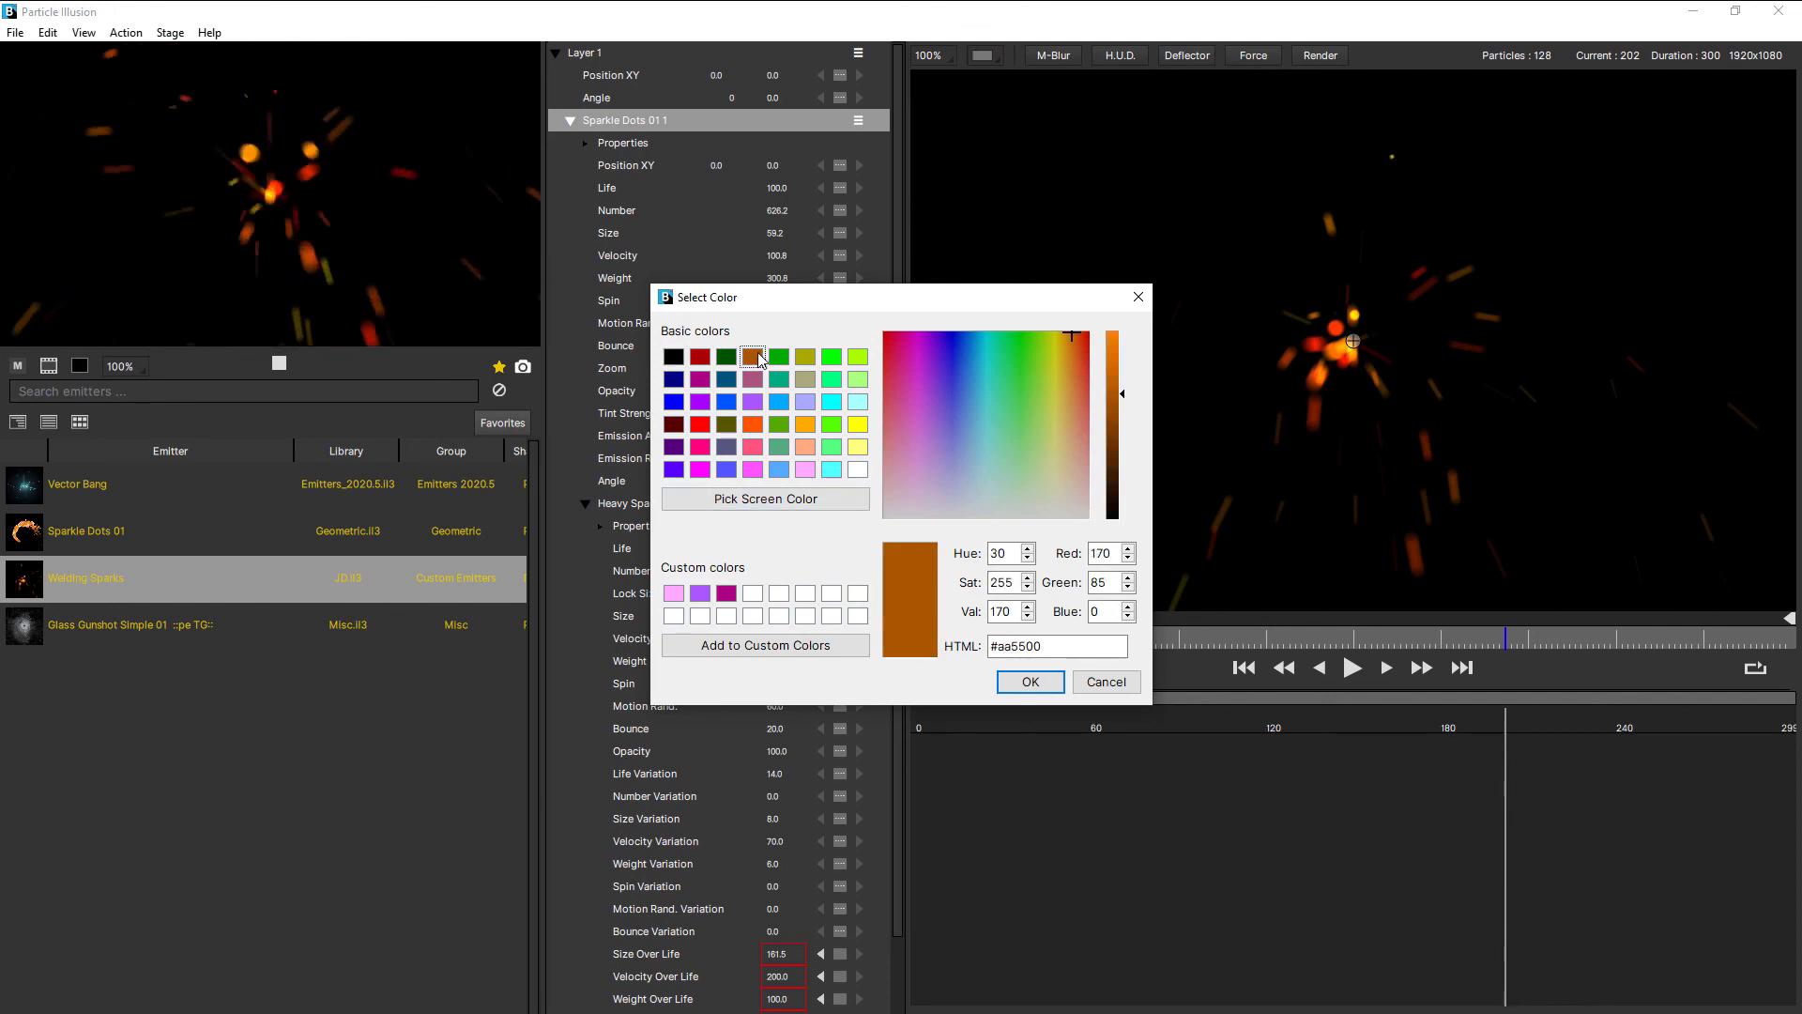
left_click(1030, 682)
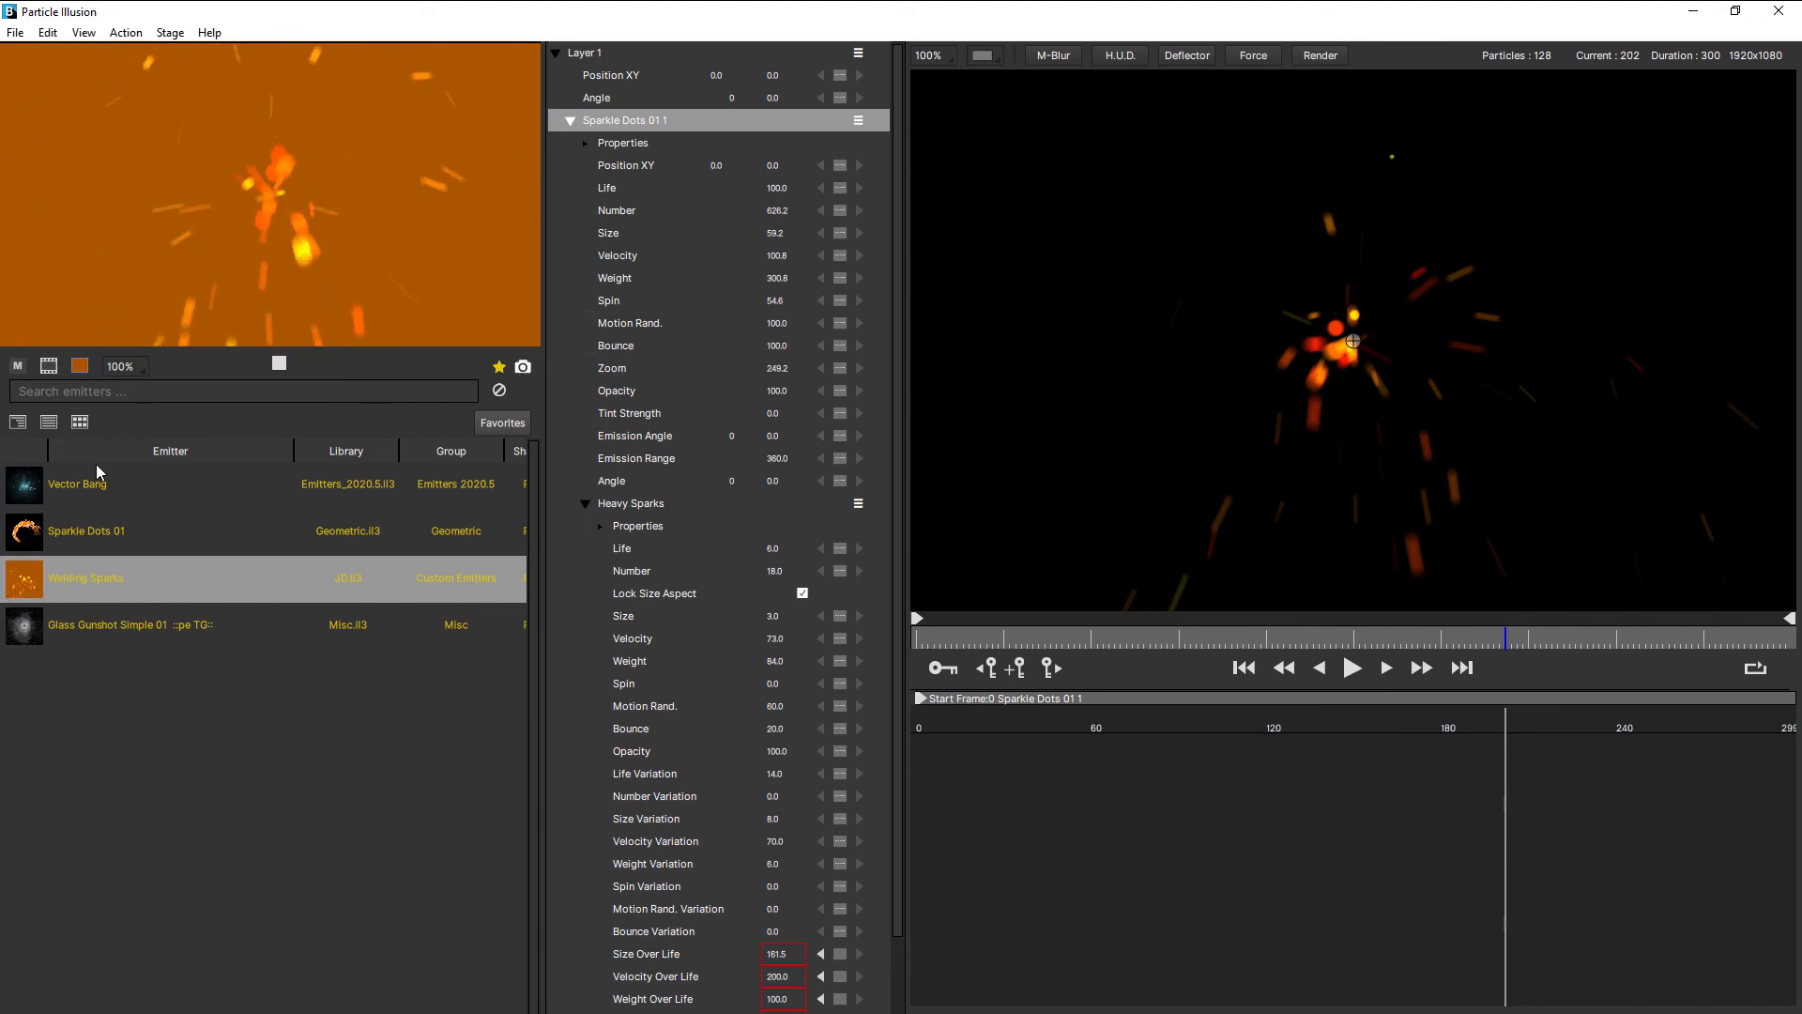
Set the emitter preview's background color back to black #000000
left_click(81, 368)
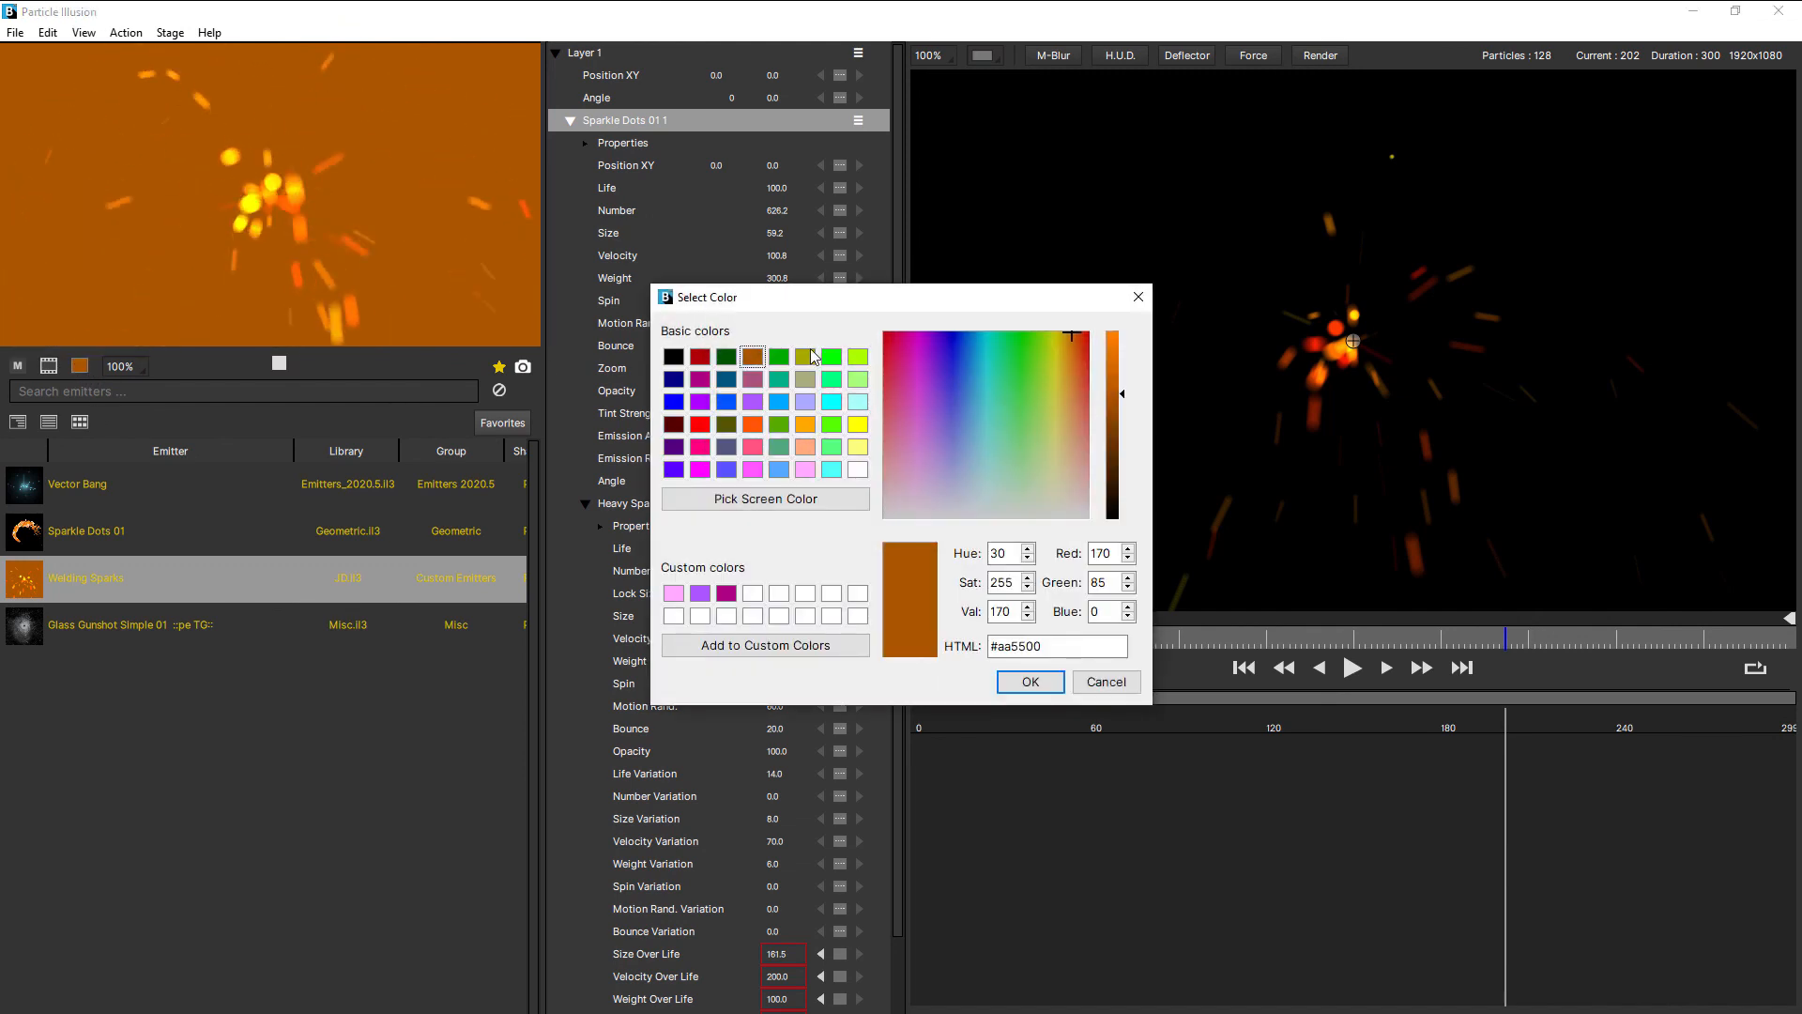
left_click(680, 356)
key("Return")
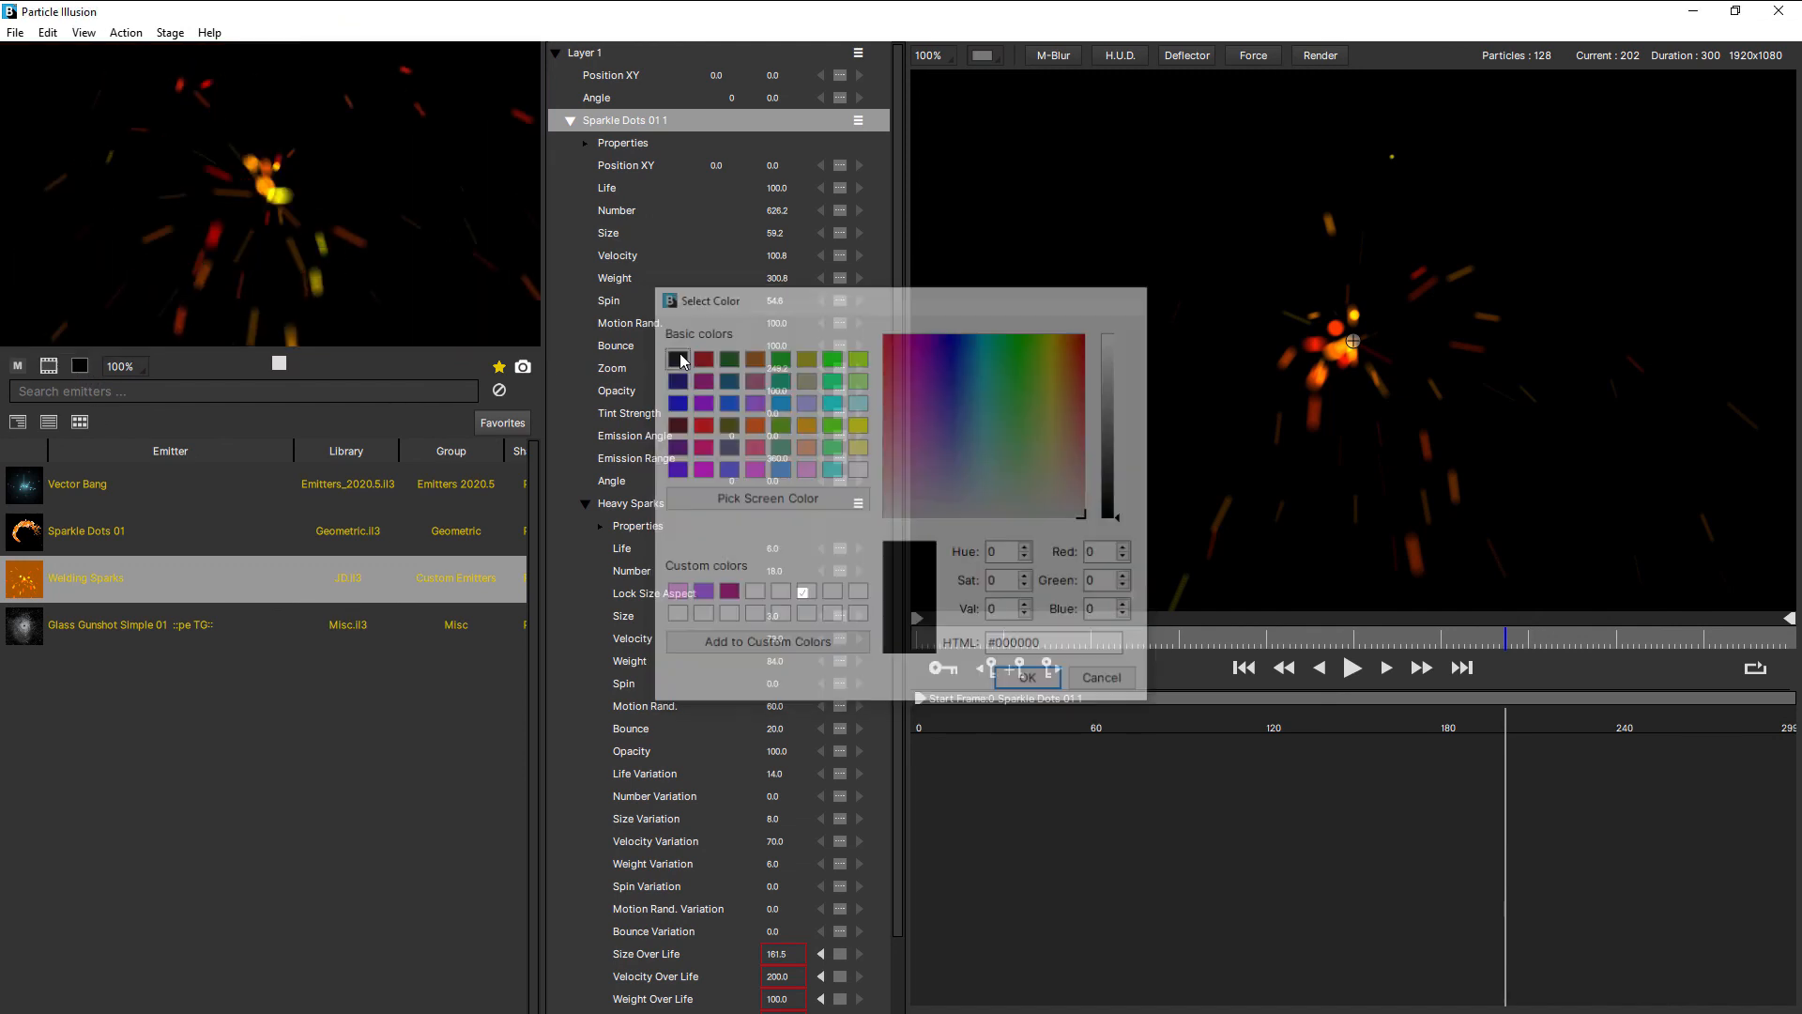